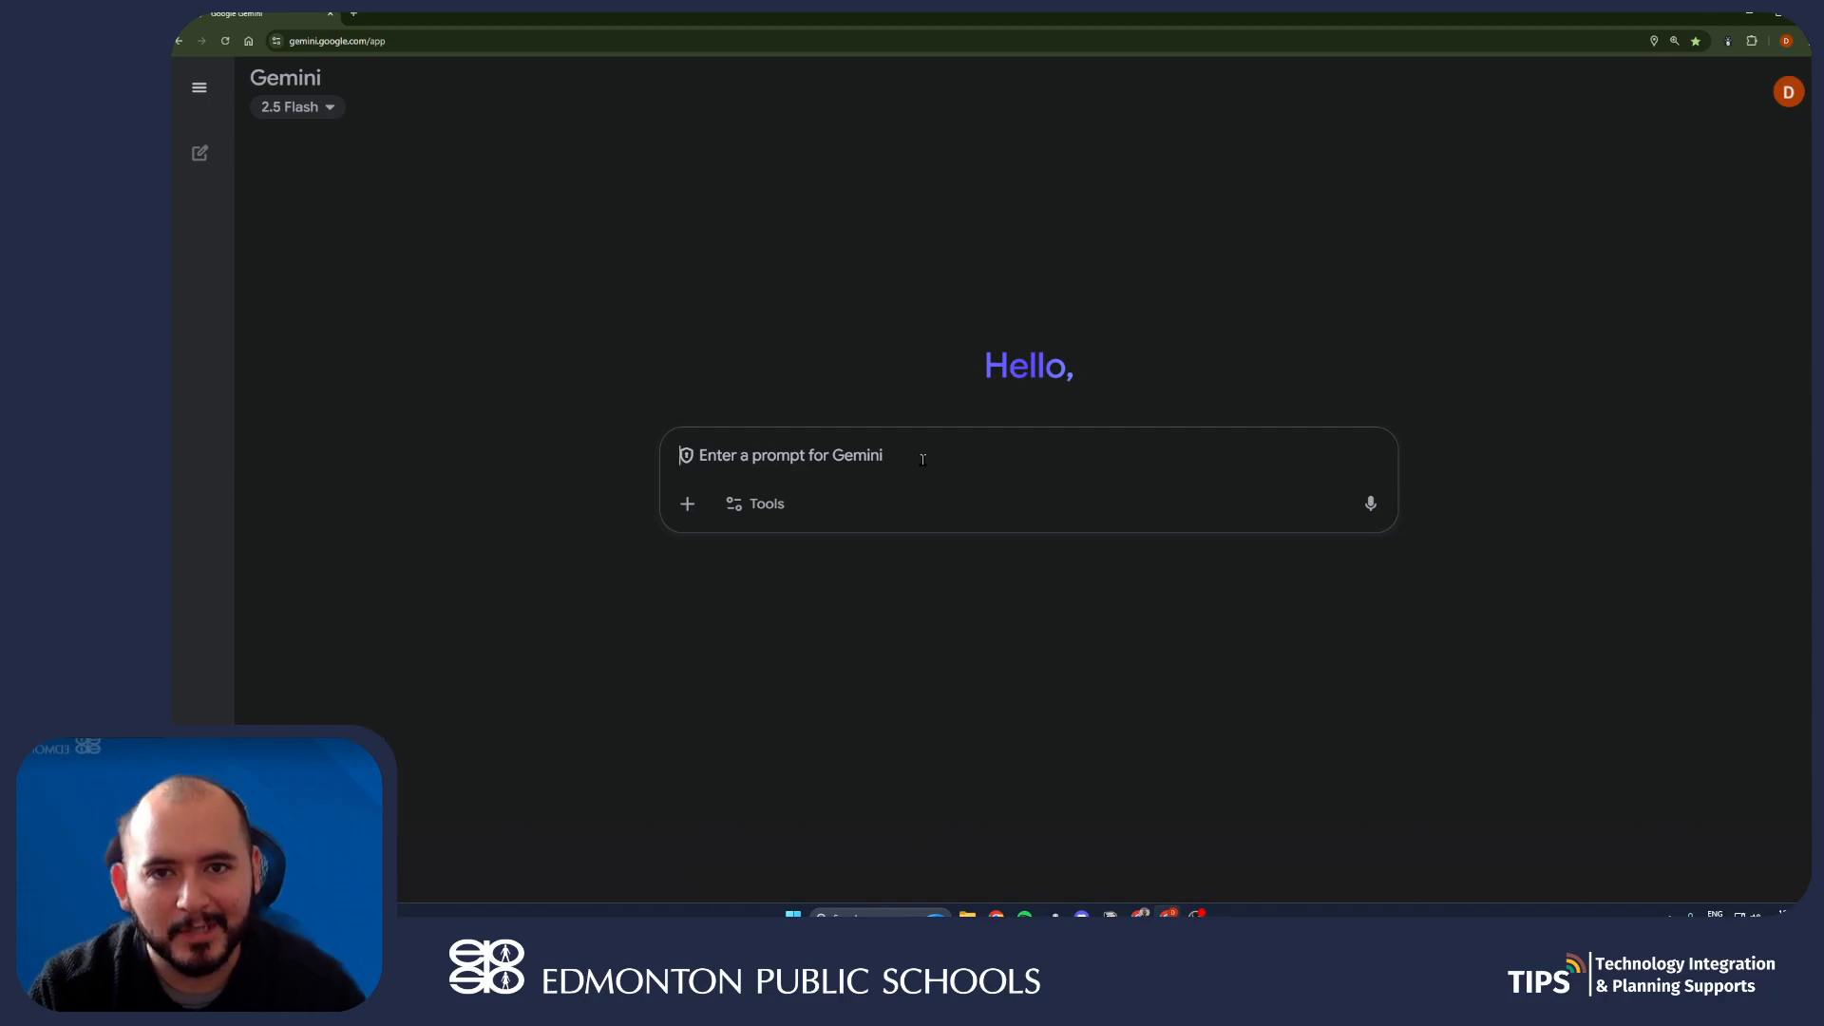
- Using Canvas, prompt for separate, titled paragraphs explaining the causes of the French Revolution at Grade 3, Grade 8 and Grade 11 levels
text(Please write a paragraph explaining the causes of the French Revolution at 3 different levels. One at Grade 3 Level, at Grade 8 Level, and one at Grade 11 Level. Please separate them and provide a title for each paragraph.)
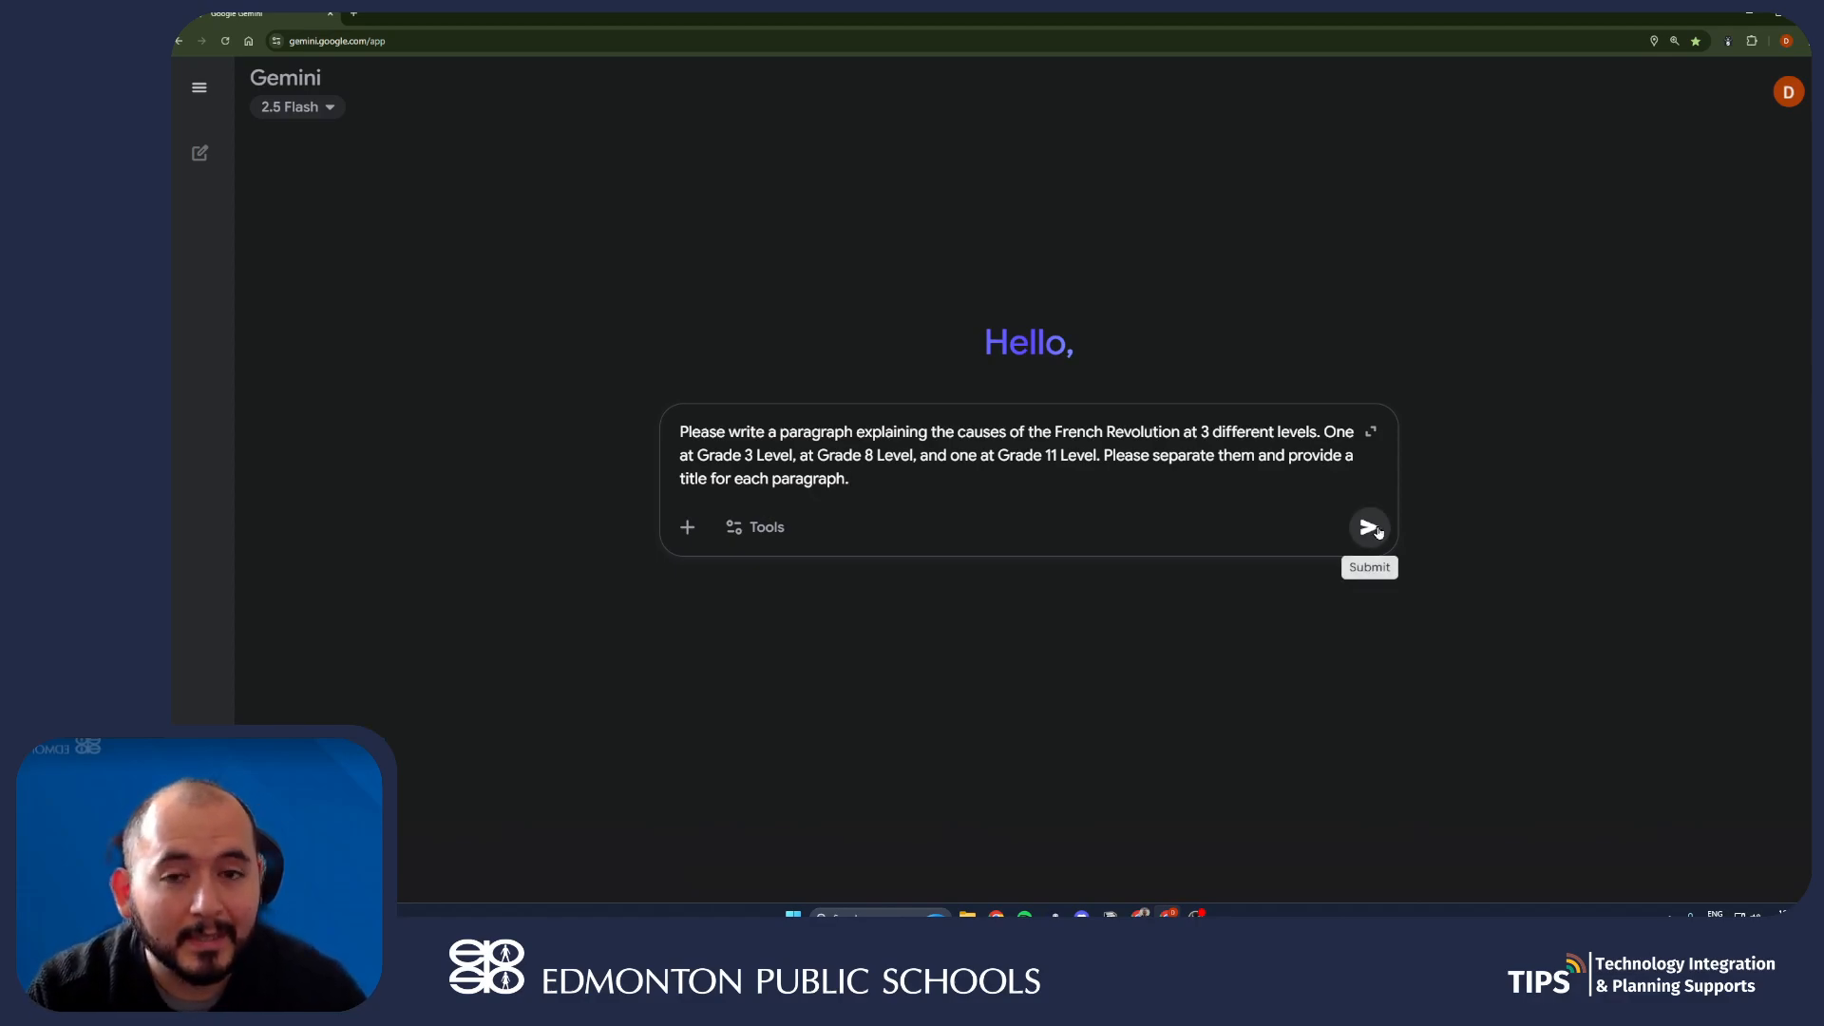
click(748, 534)
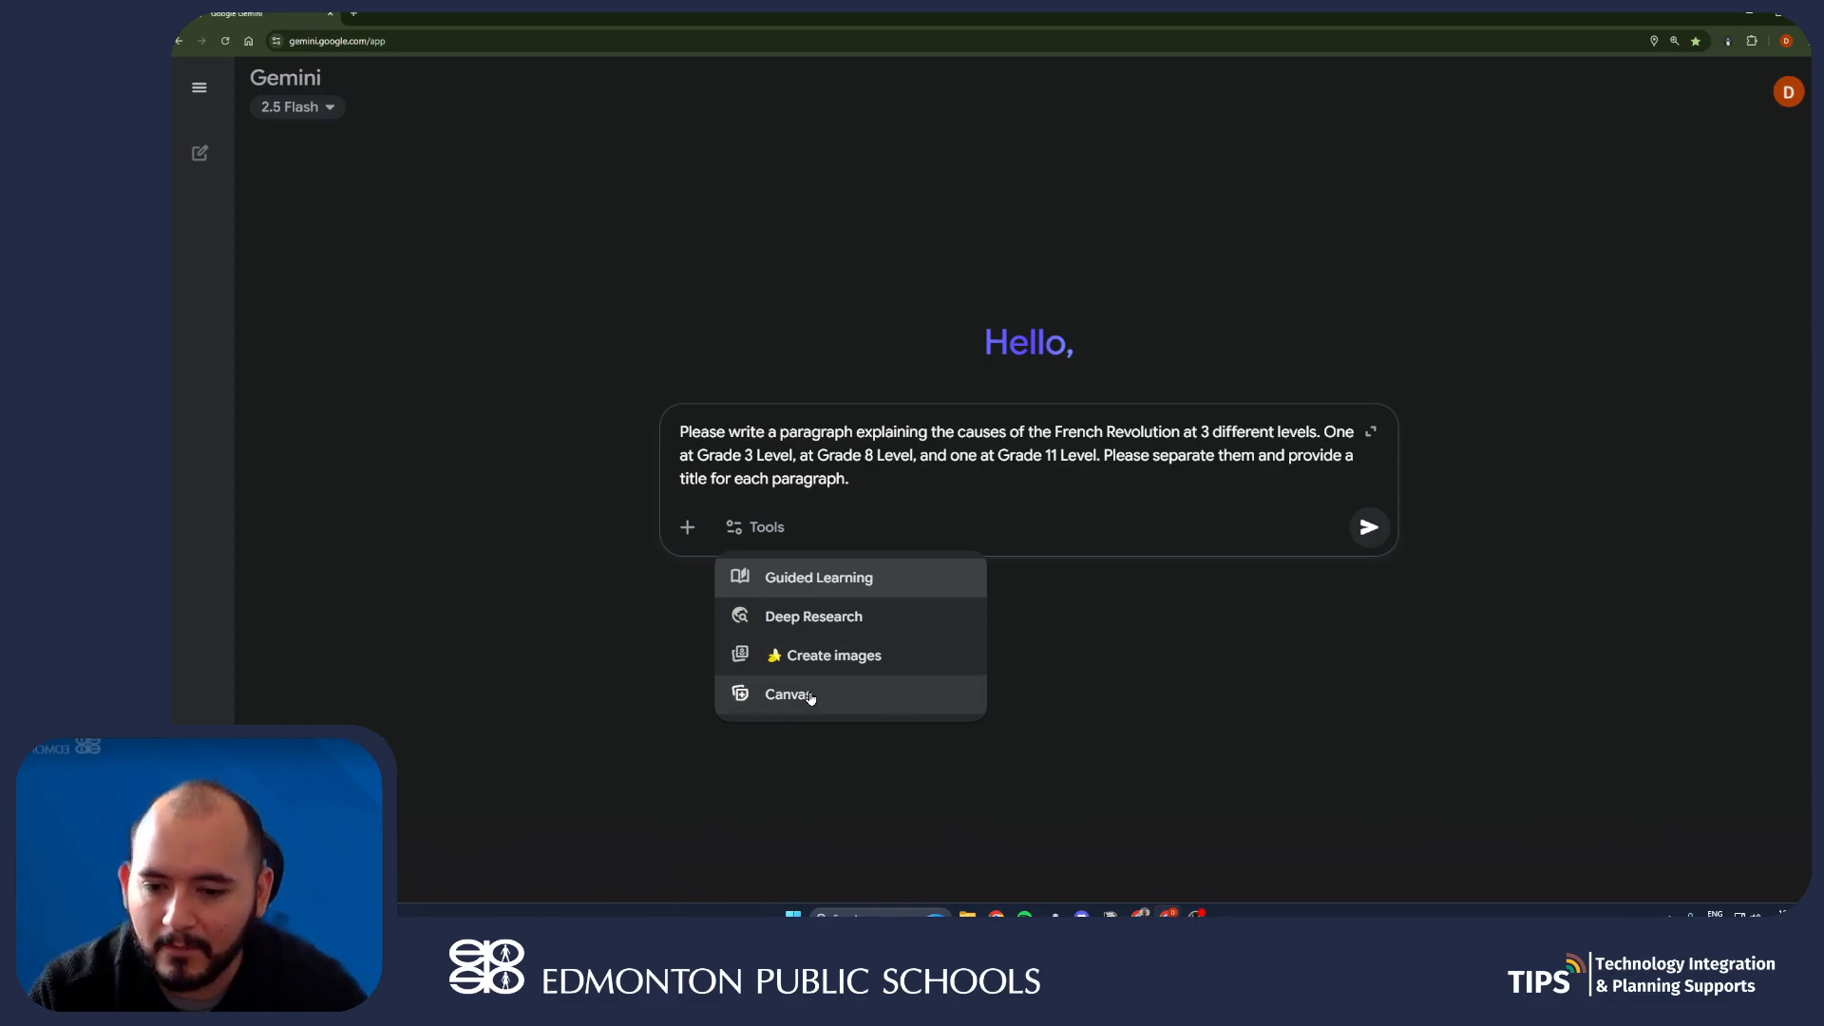
click(761, 526)
click(761, 526)
click(790, 698)
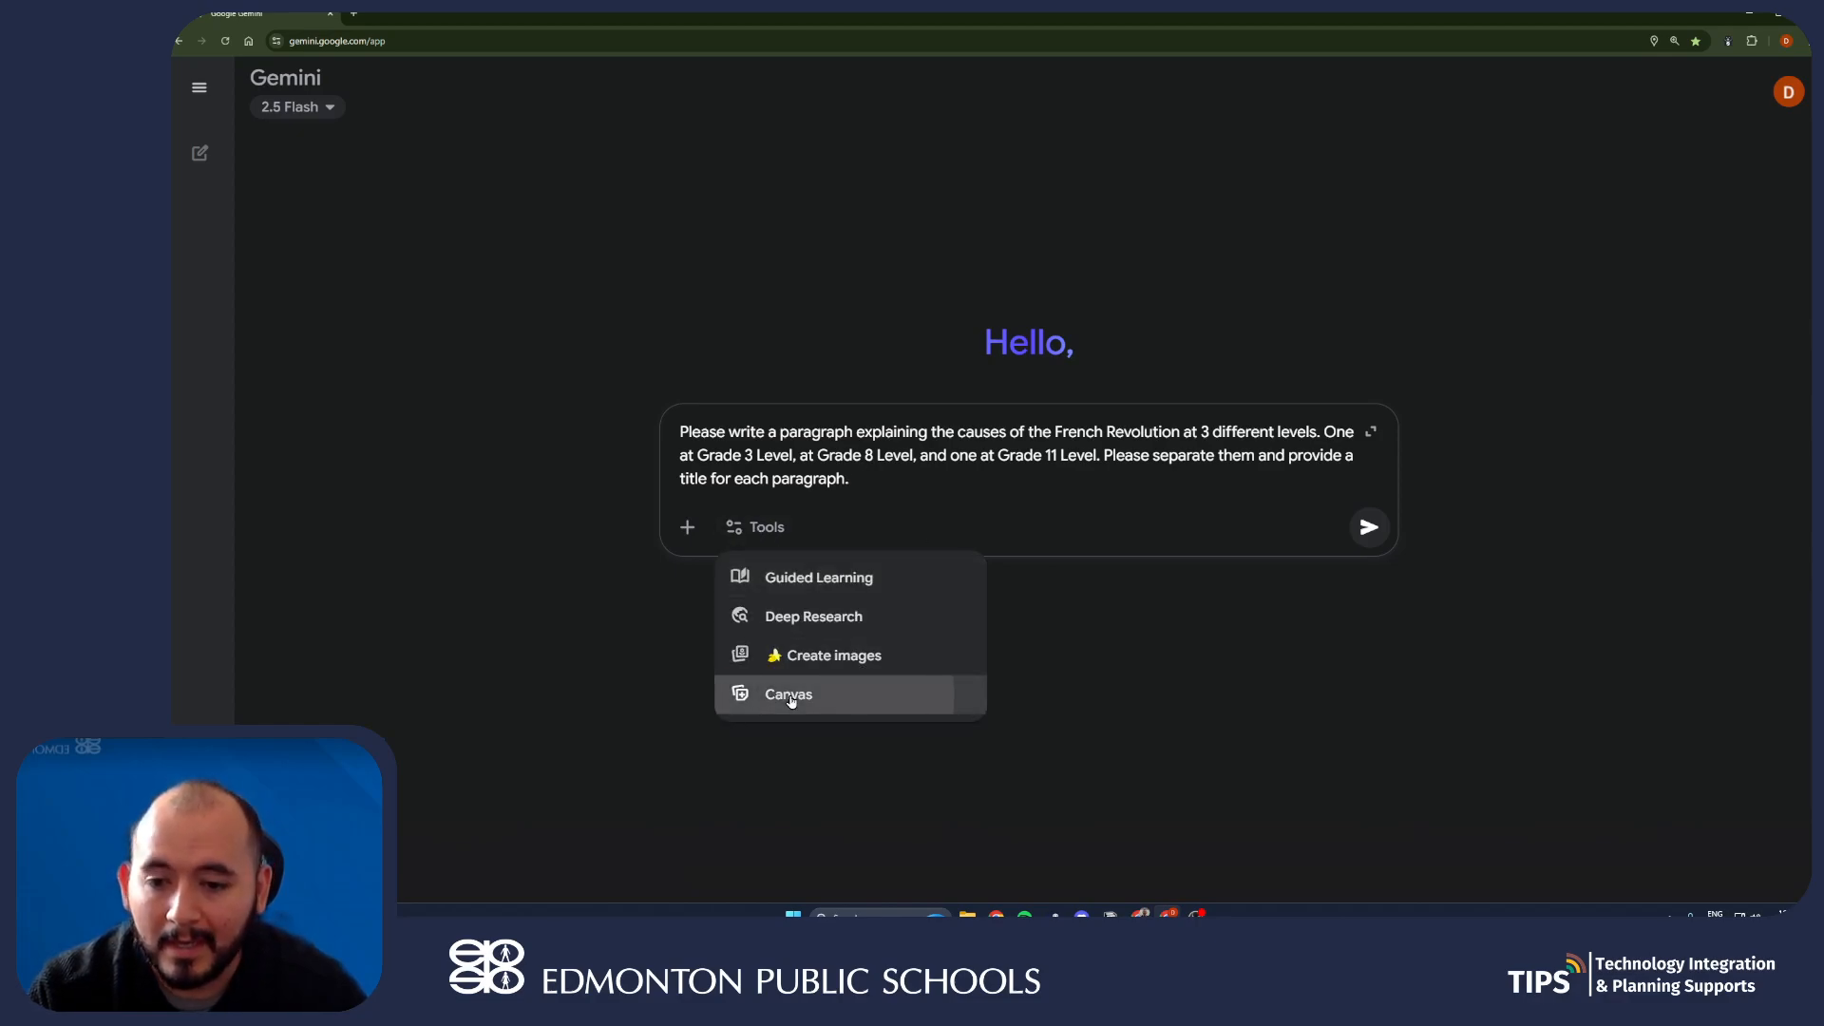
click(1369, 527)
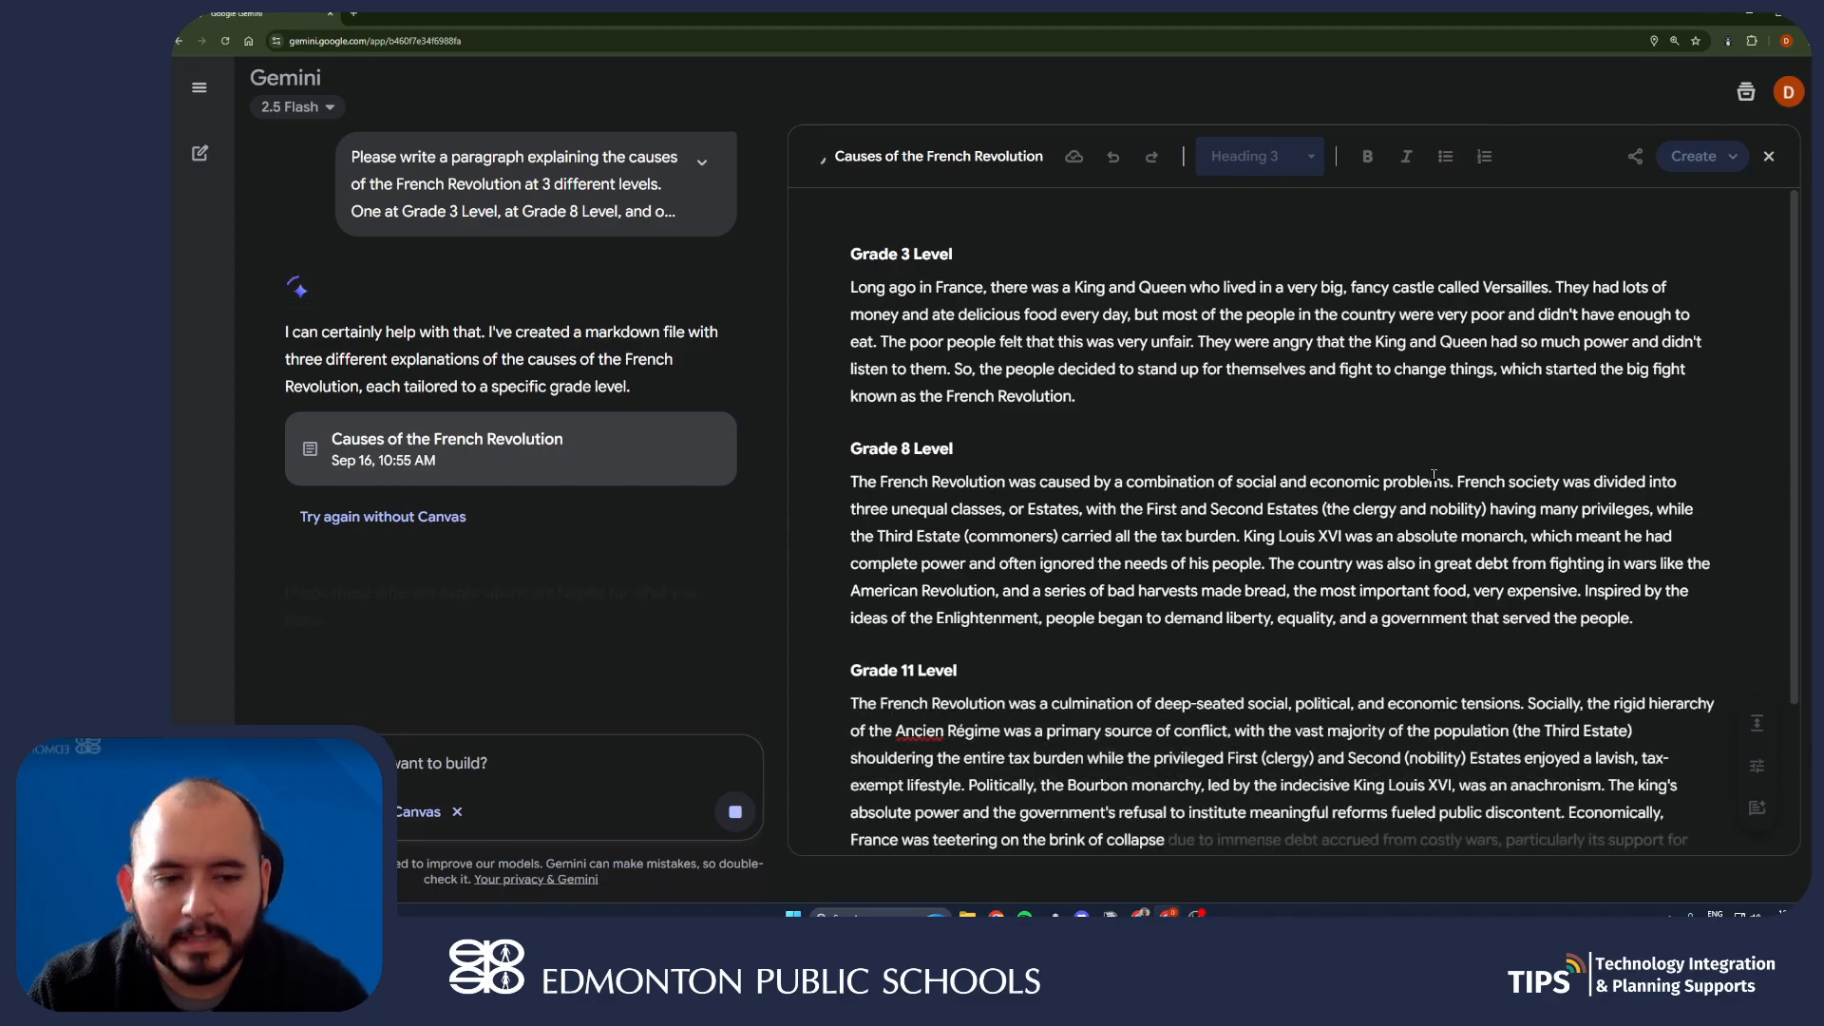
- Look over the generated Grade 3, Grade 8 and Grade 11 paragraphs in the canvas document
scroll(1415, 503, down, 2)
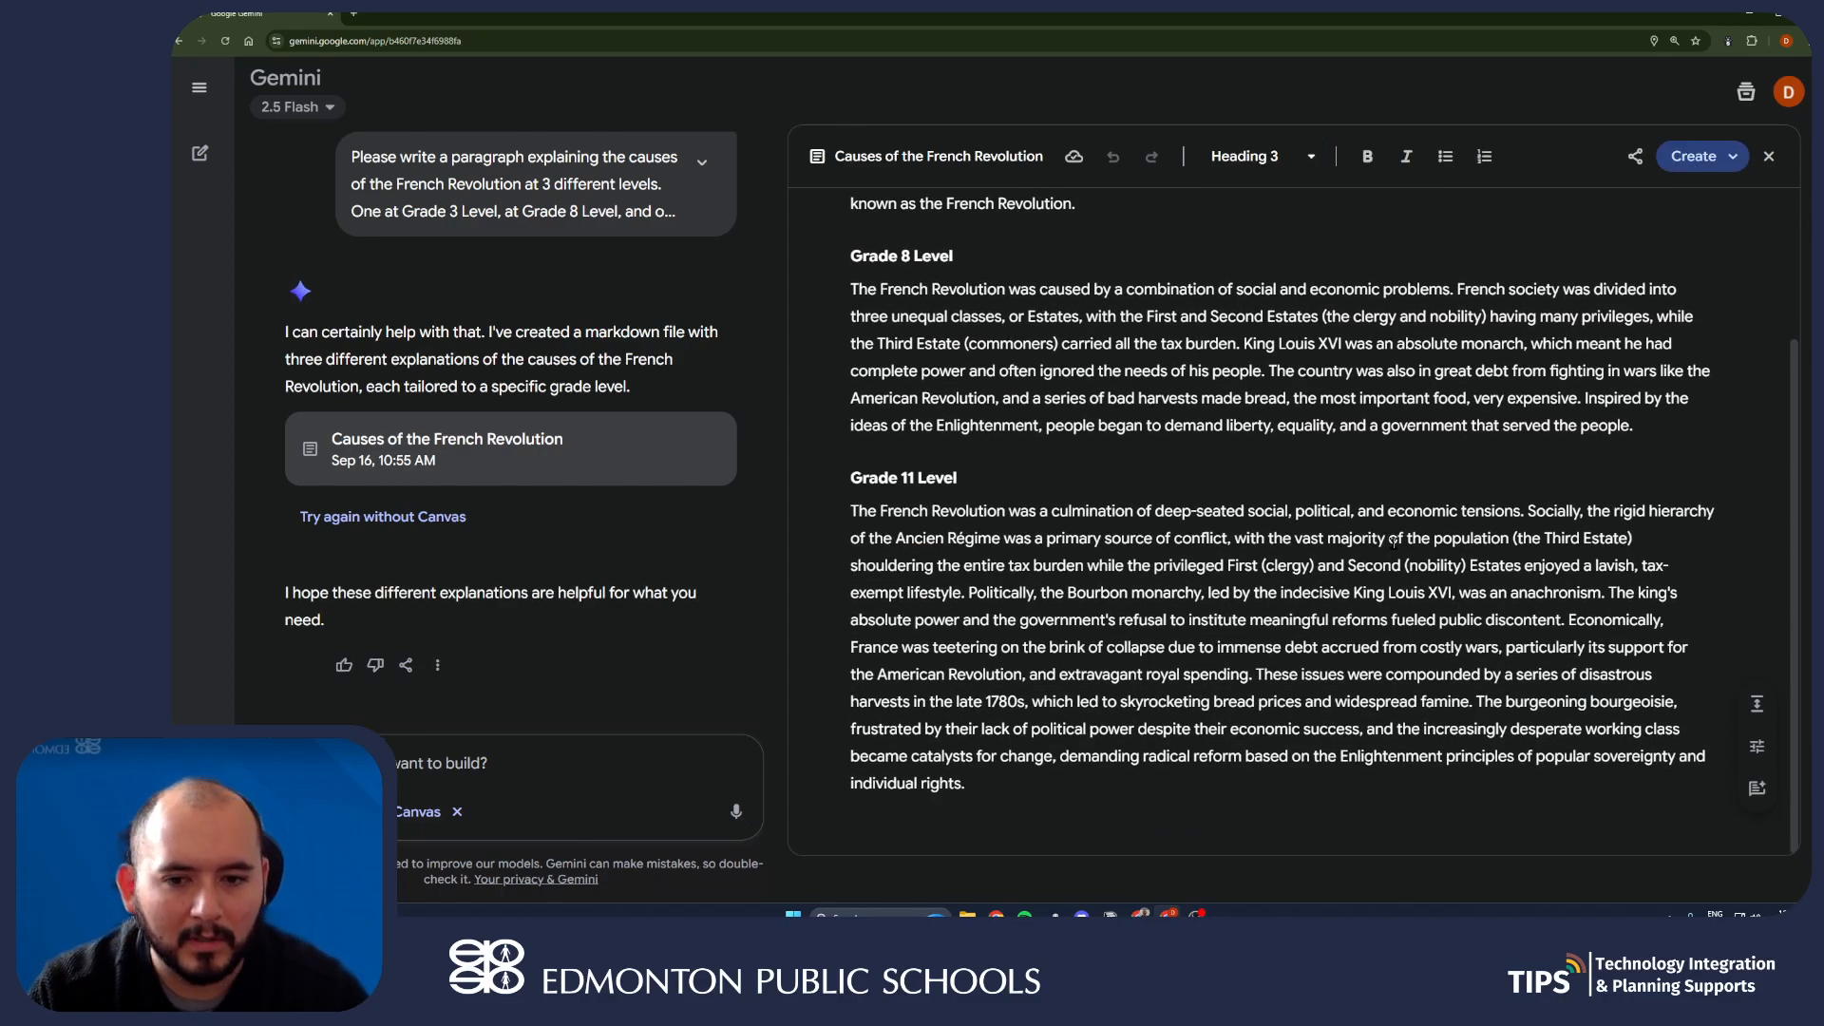
scroll(1394, 541, up, 2)
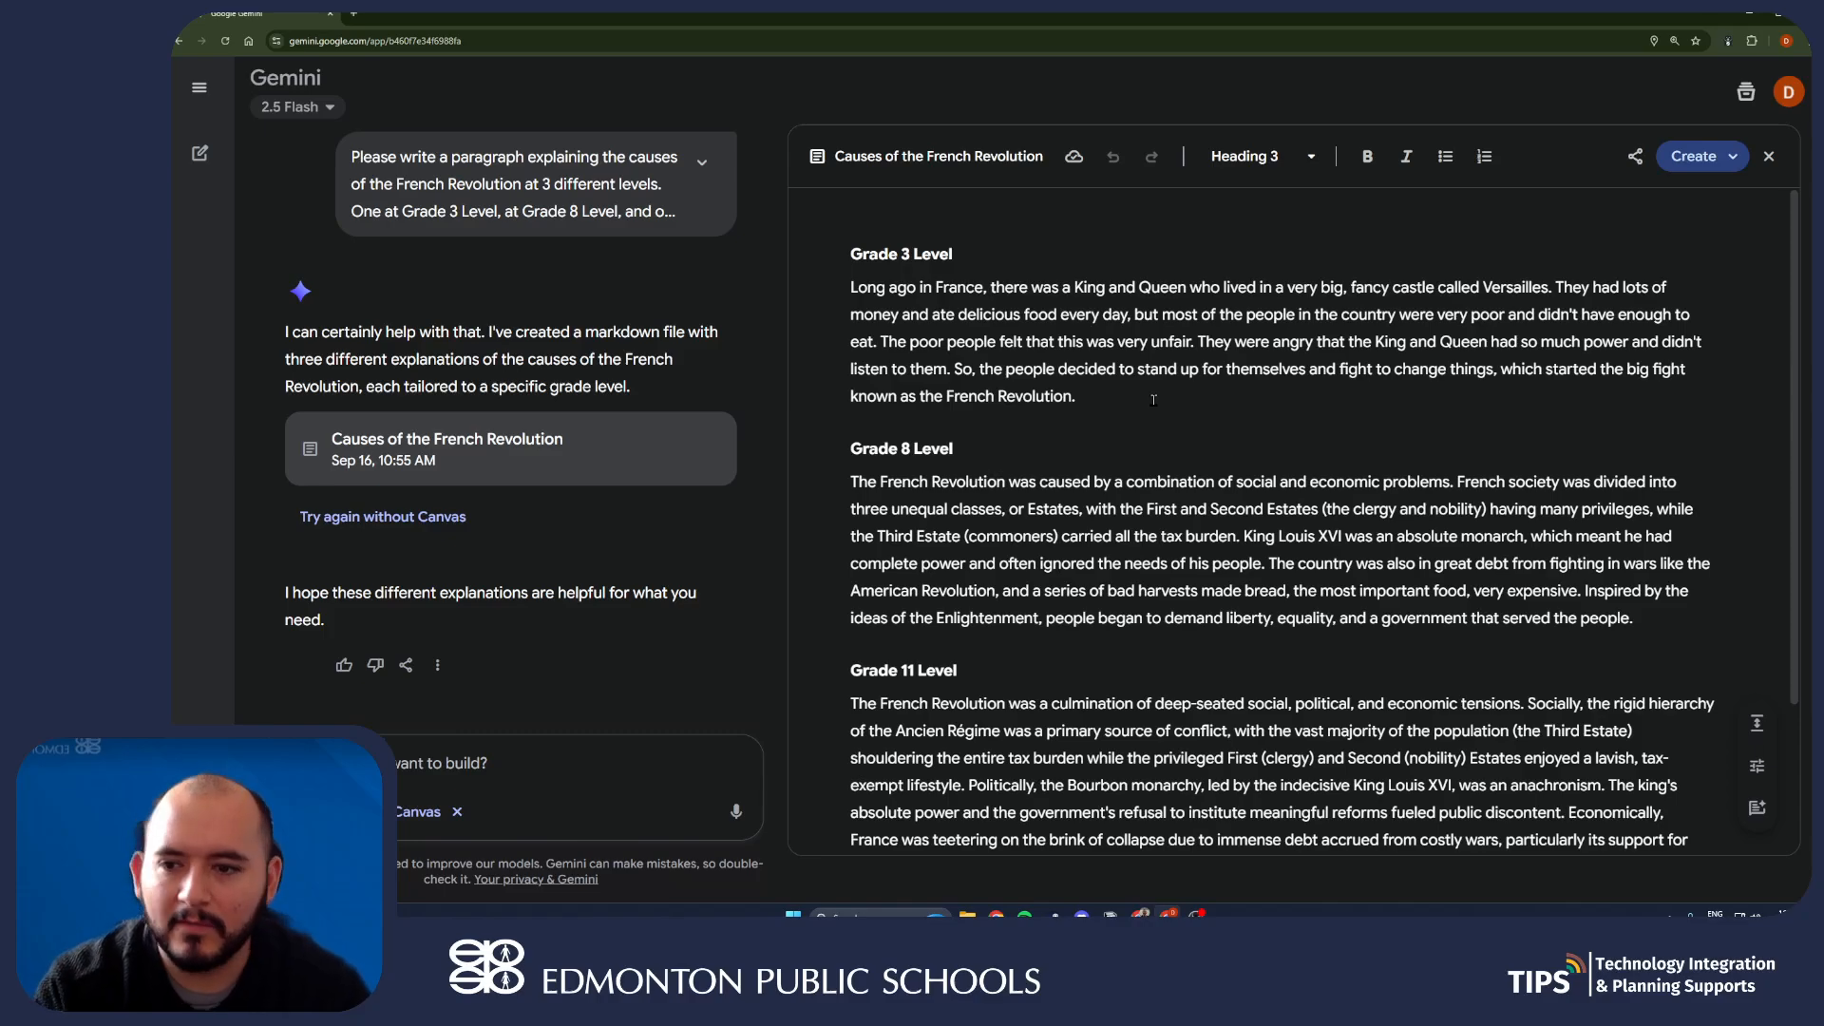
drag(1148, 399, 850, 287)
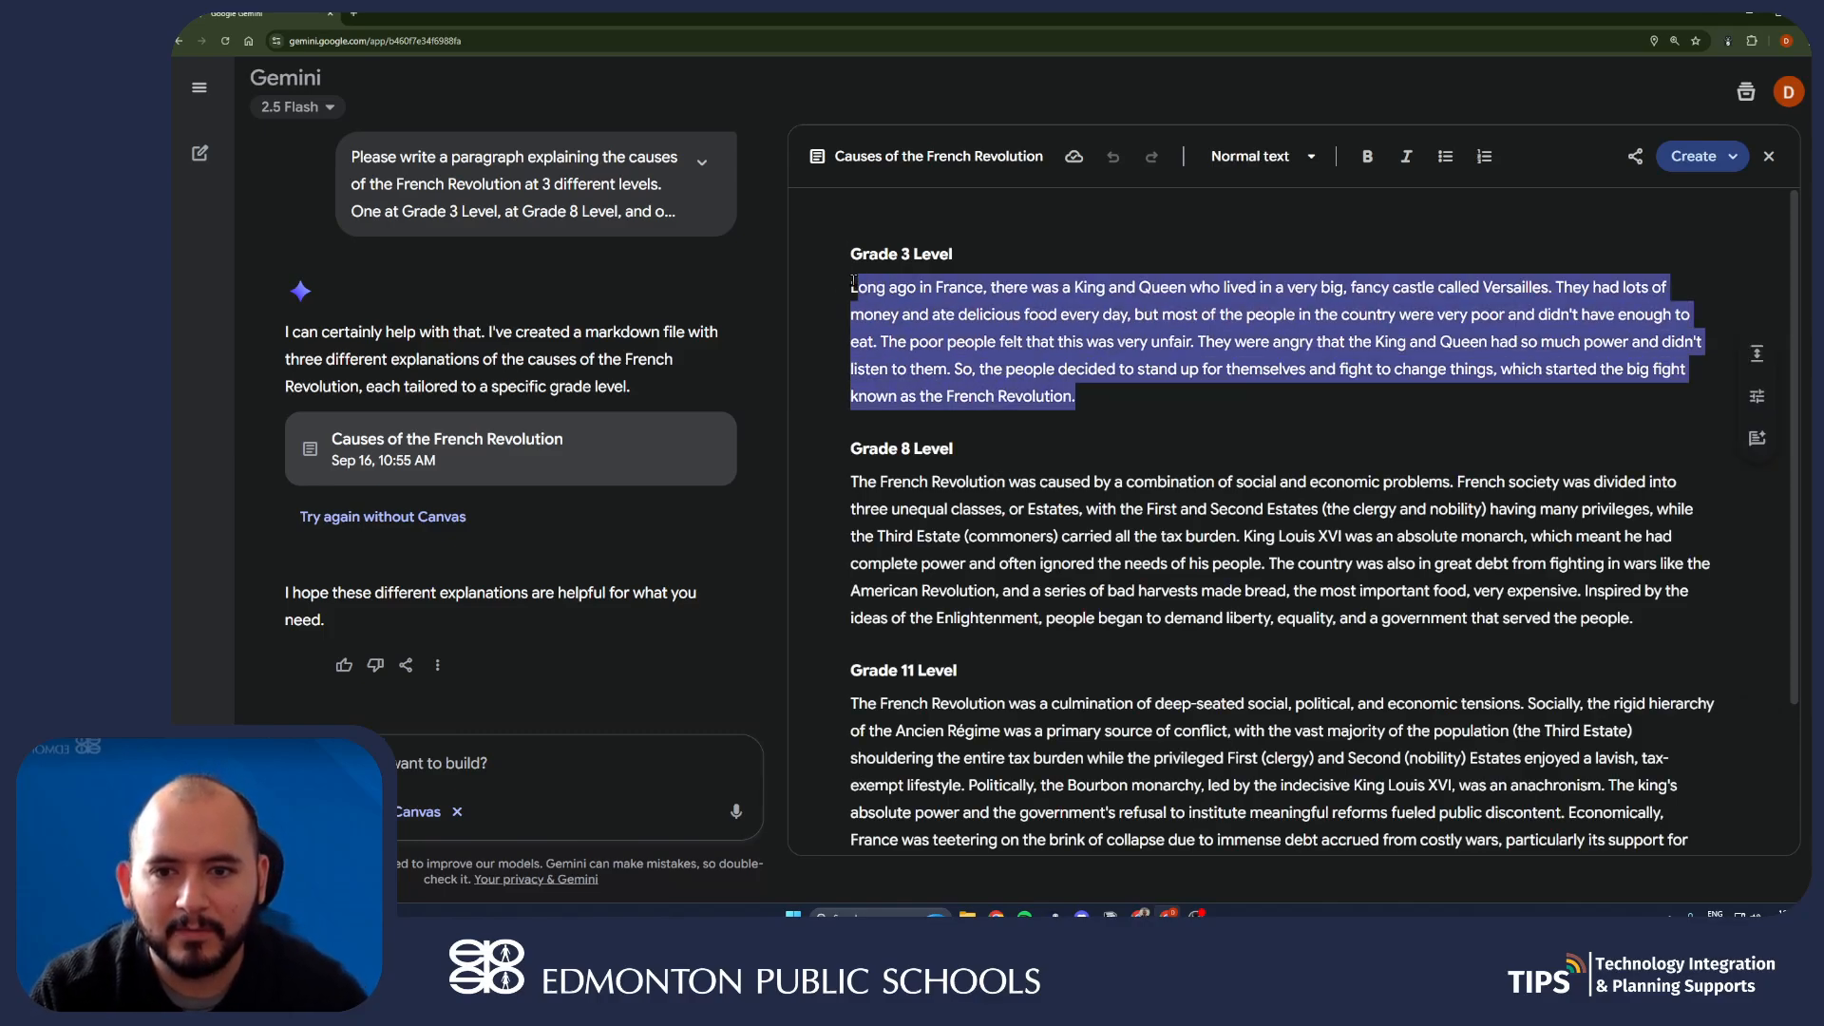
scroll(1092, 475, down, 1)
click(1092, 548)
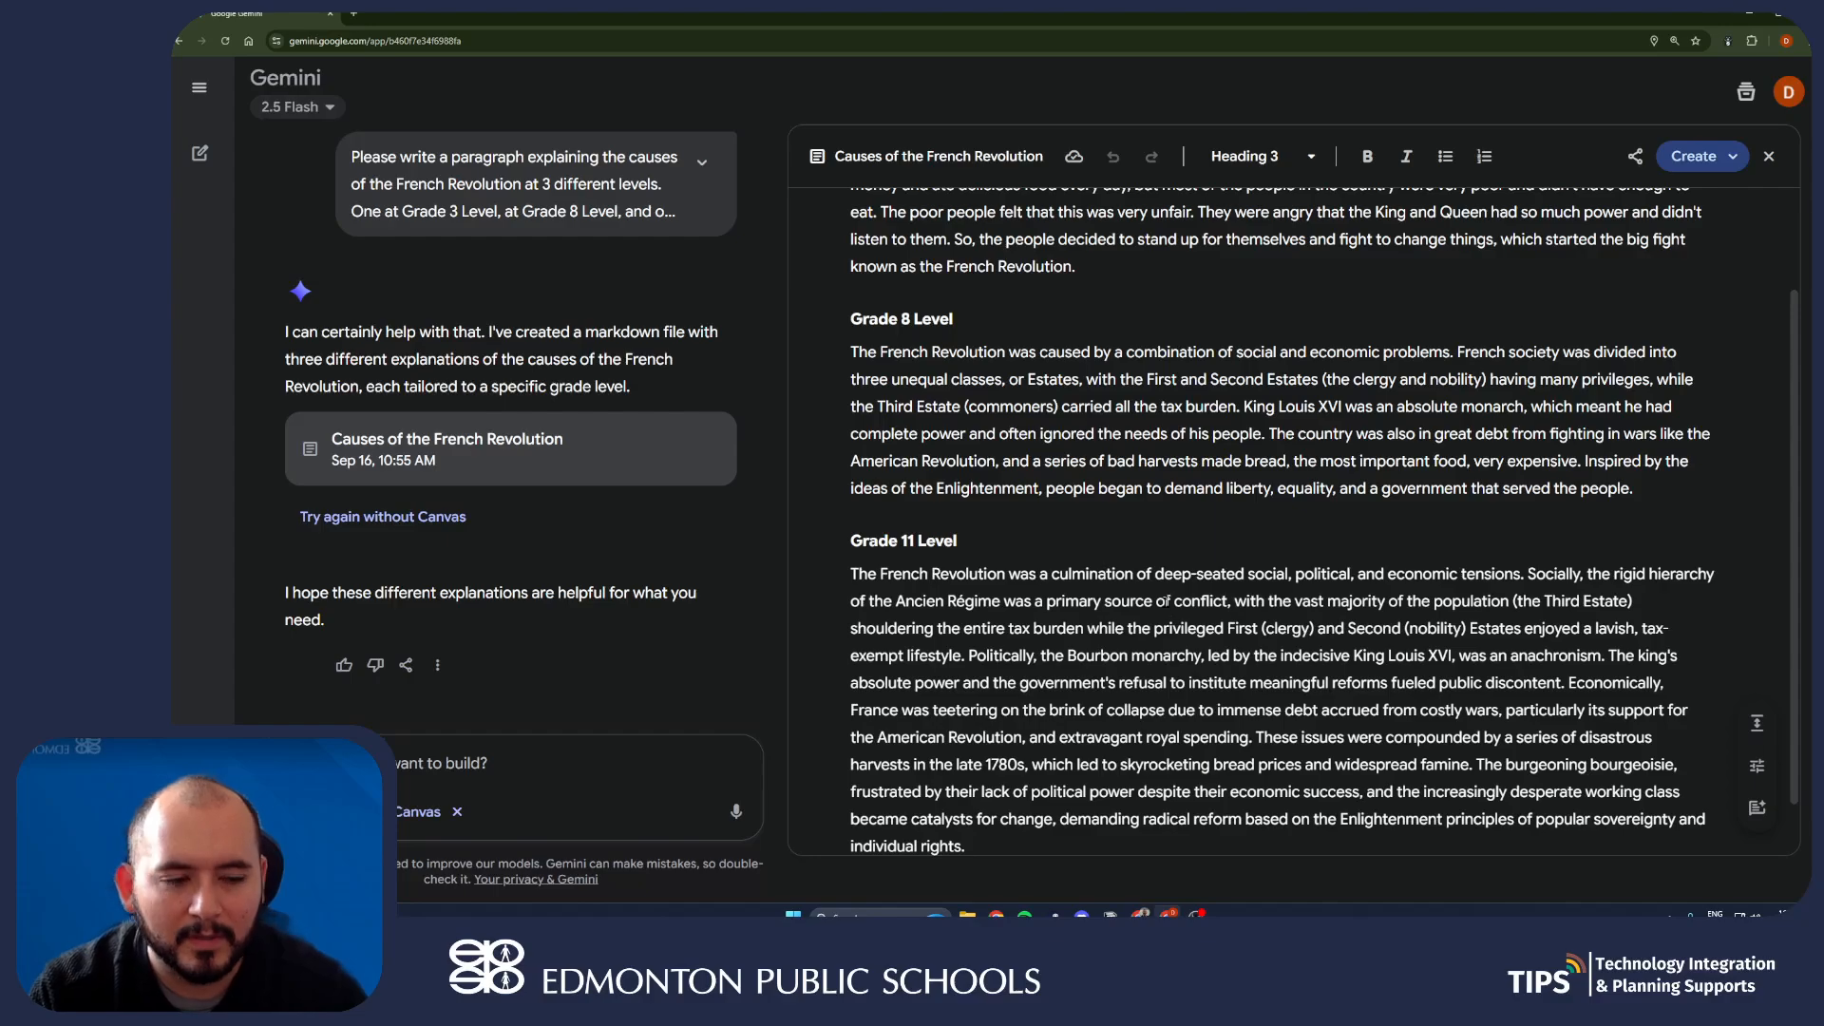
scroll(1130, 570, up, 2)
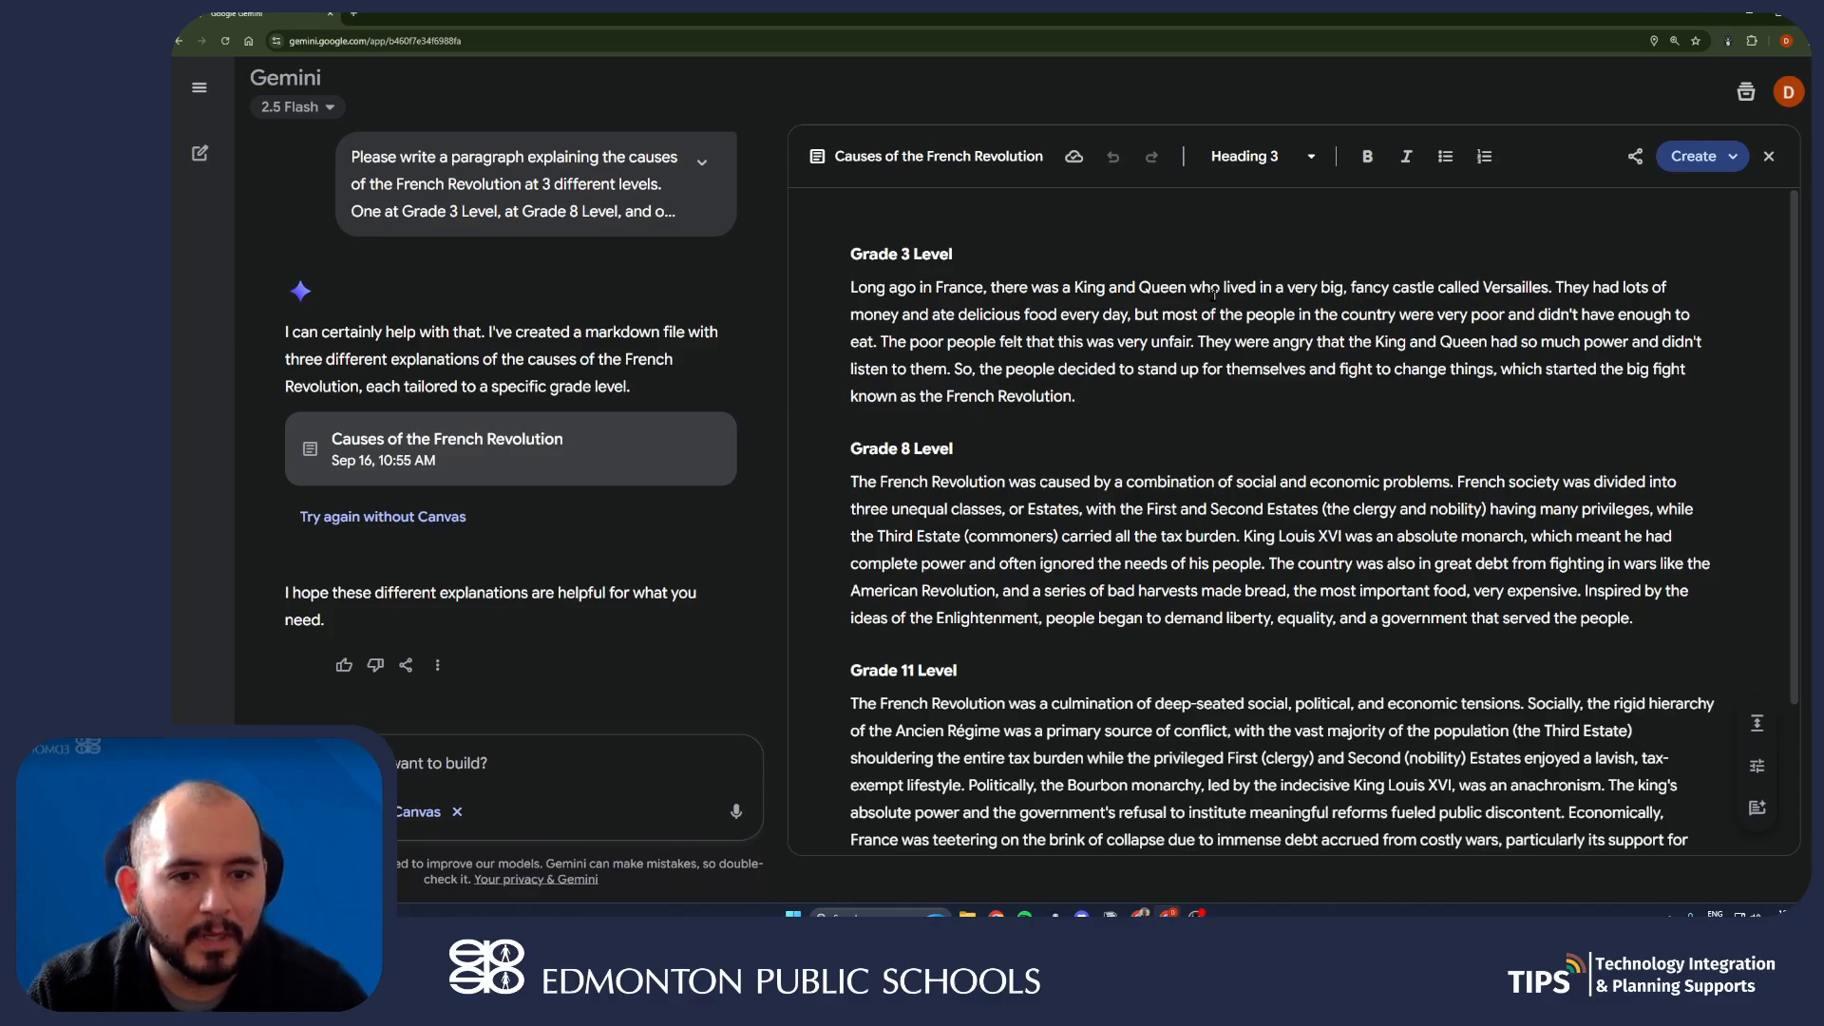
- Compare the wording and complexity of the causes described in the Grade 3, Grade 8 and Grade 11 paragraphs
drag(1075, 288, 1548, 290)
scroll(890, 351, down, 2)
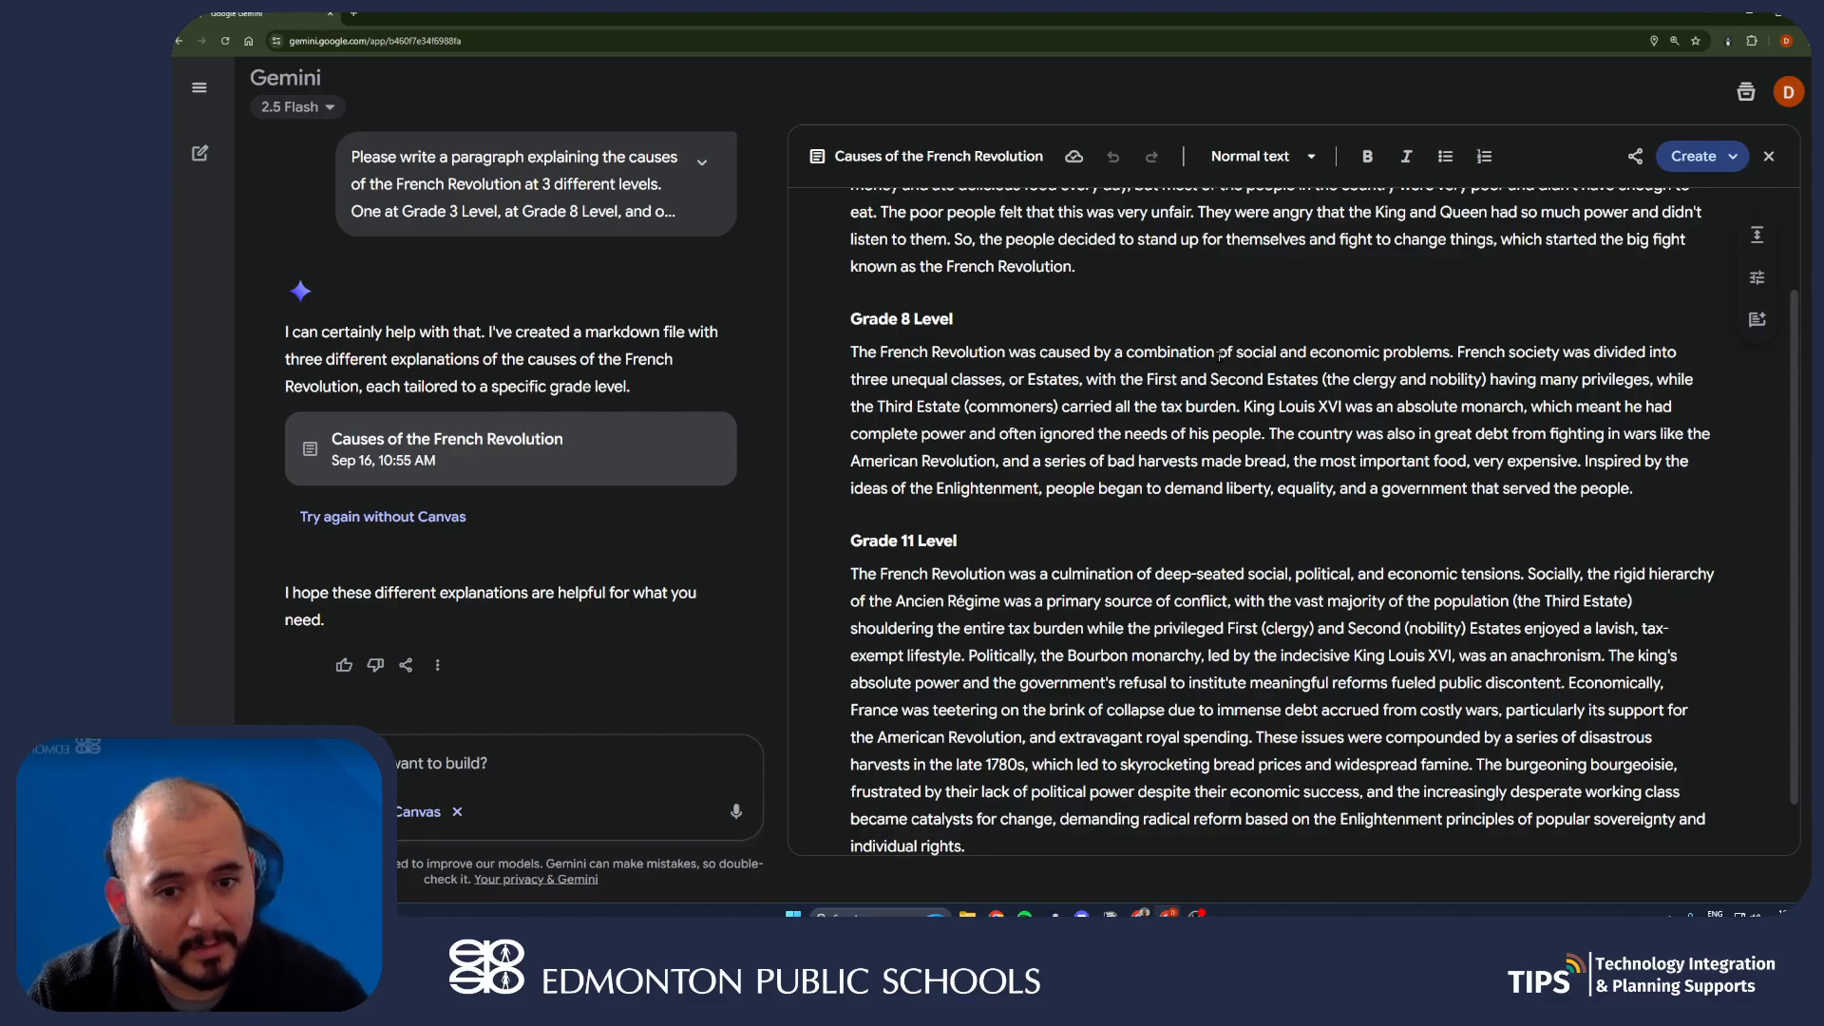
drag(1127, 354, 1451, 353)
drag(1320, 460, 1579, 461)
click(1129, 504)
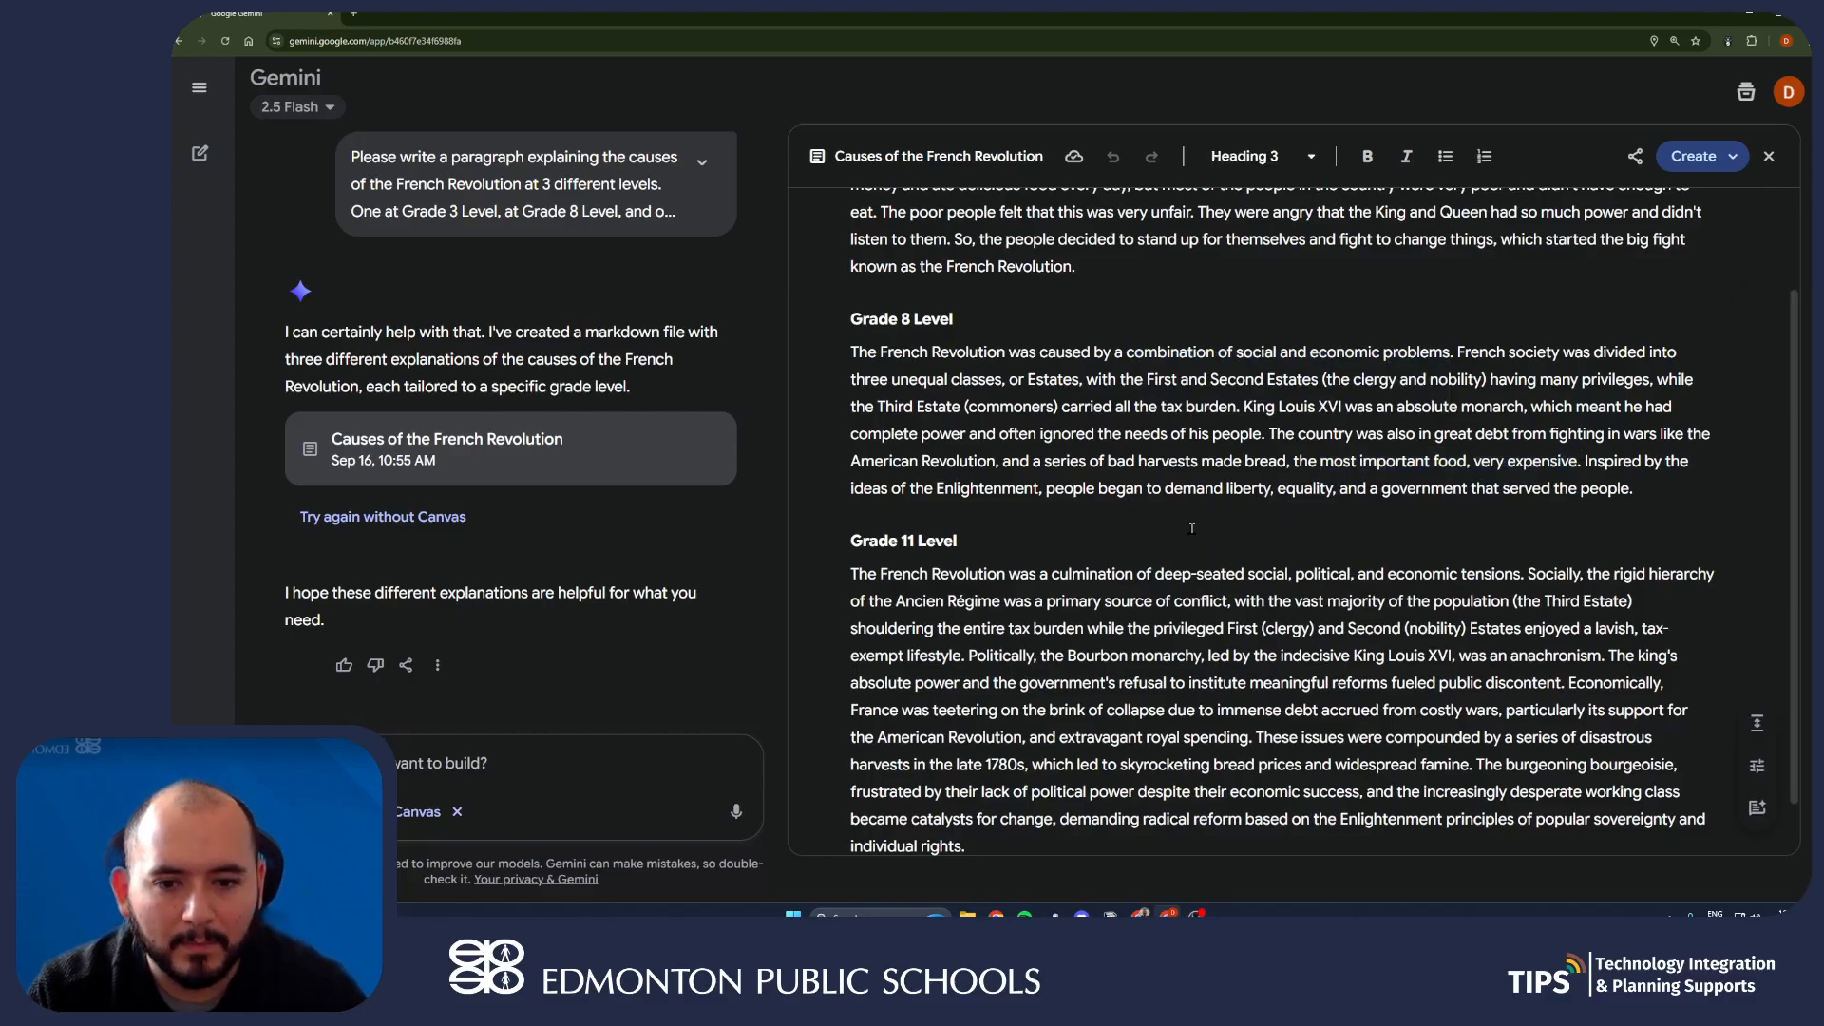
scroll(1189, 528, down, 1)
drag(936, 428, 1039, 428)
click(1127, 555)
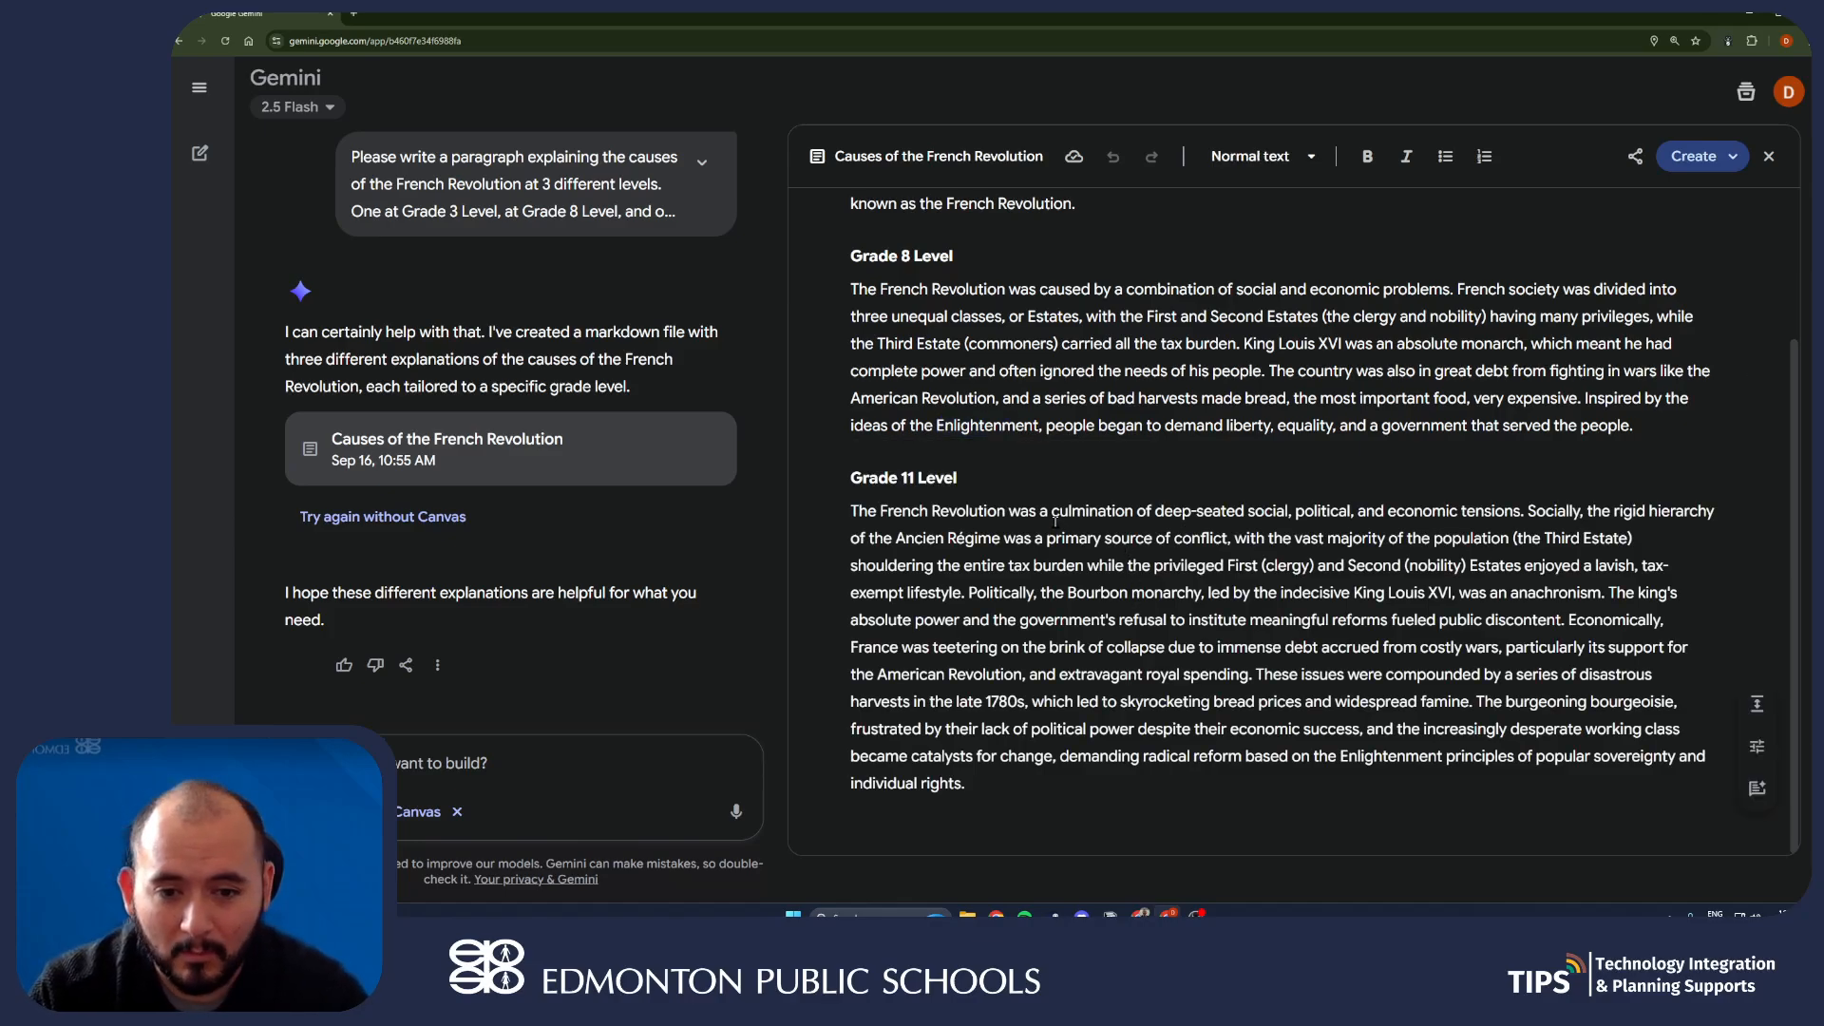
drag(1051, 513, 1527, 516)
click(1484, 673)
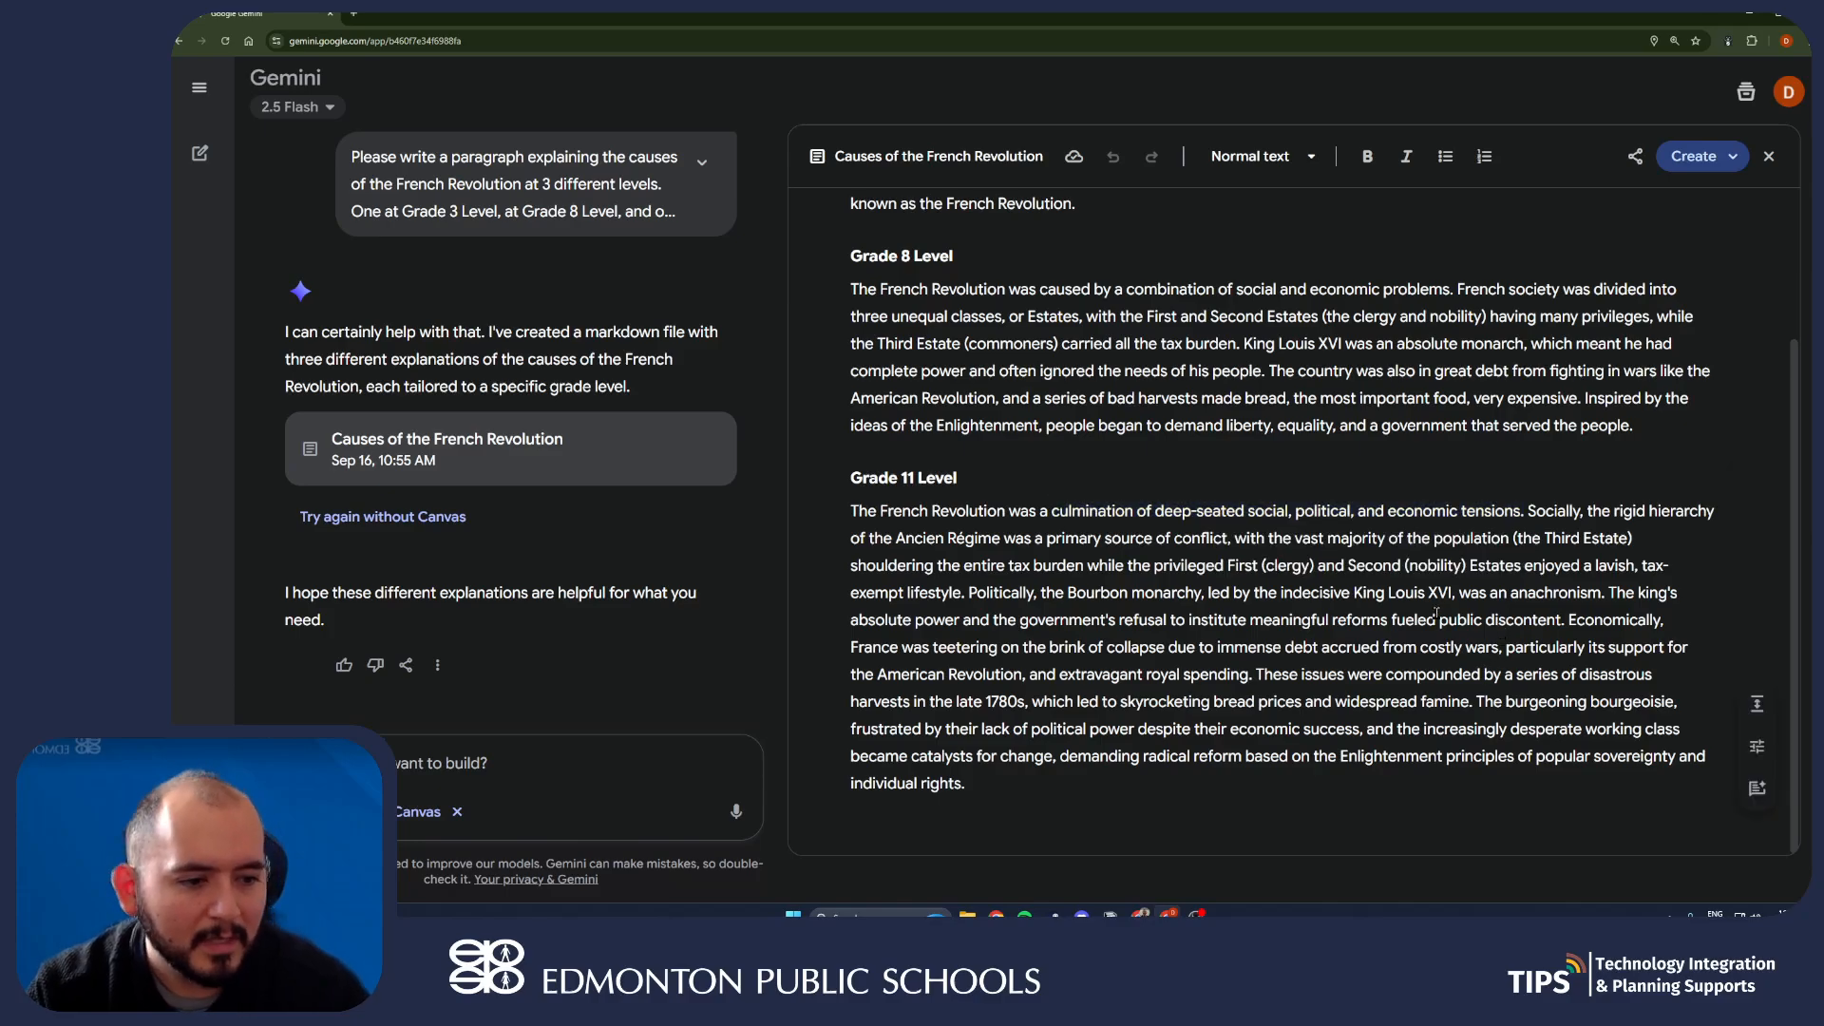
scroll(1433, 612, up, 2)
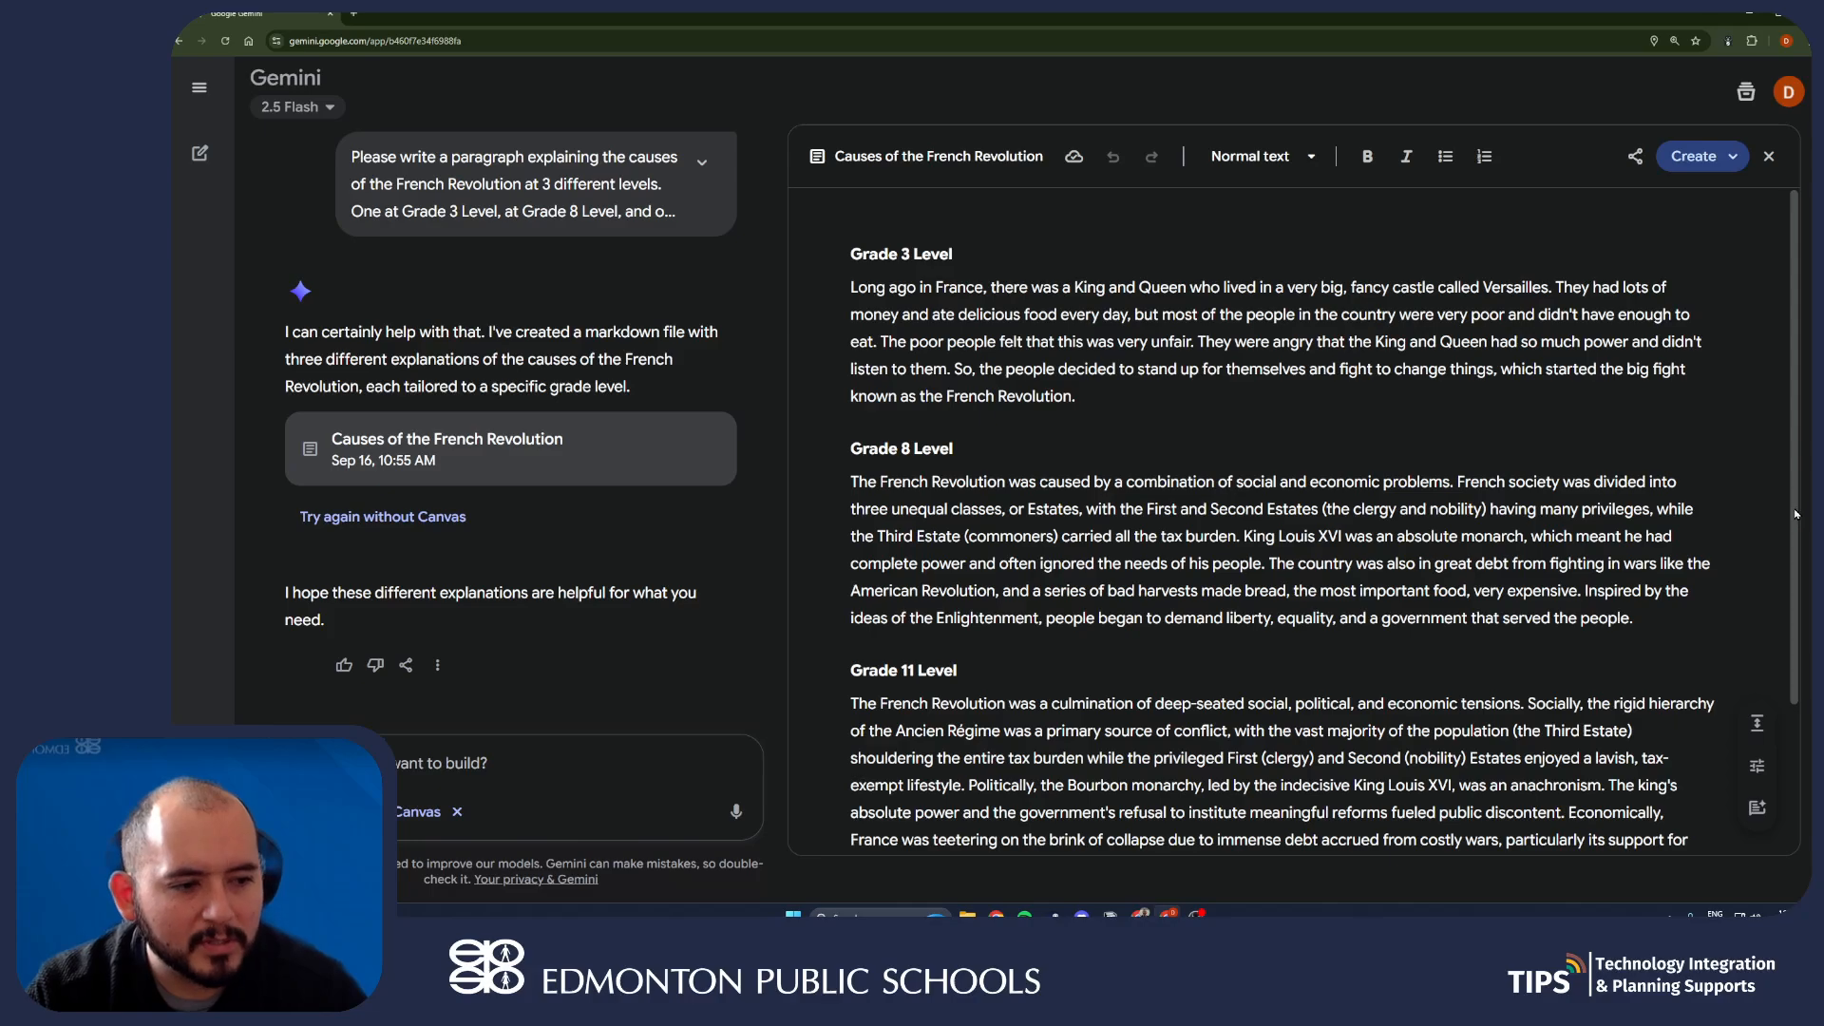
scroll(1802, 586, down, 2)
drag(1802, 586, 1798, 516)
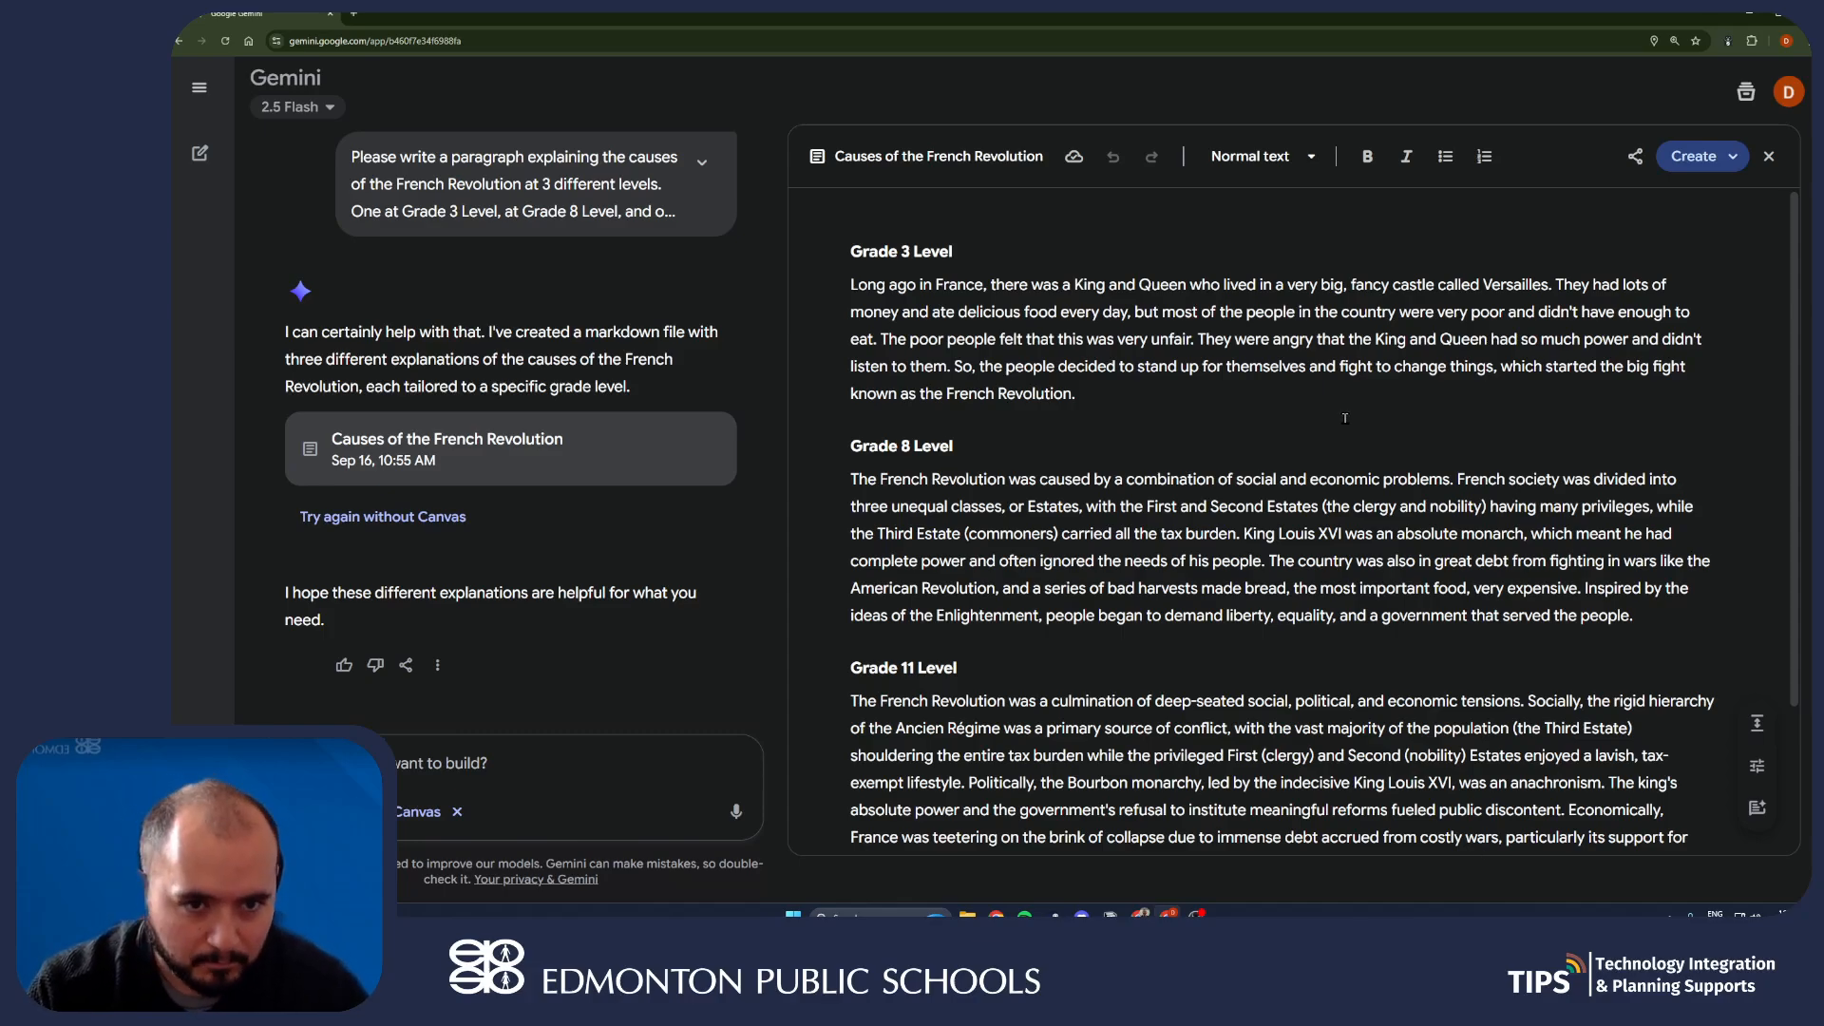
- Replace "was a King and Queen" with "were Royals" in the first sentence of the Grade 3 paragraph
click(1201, 403)
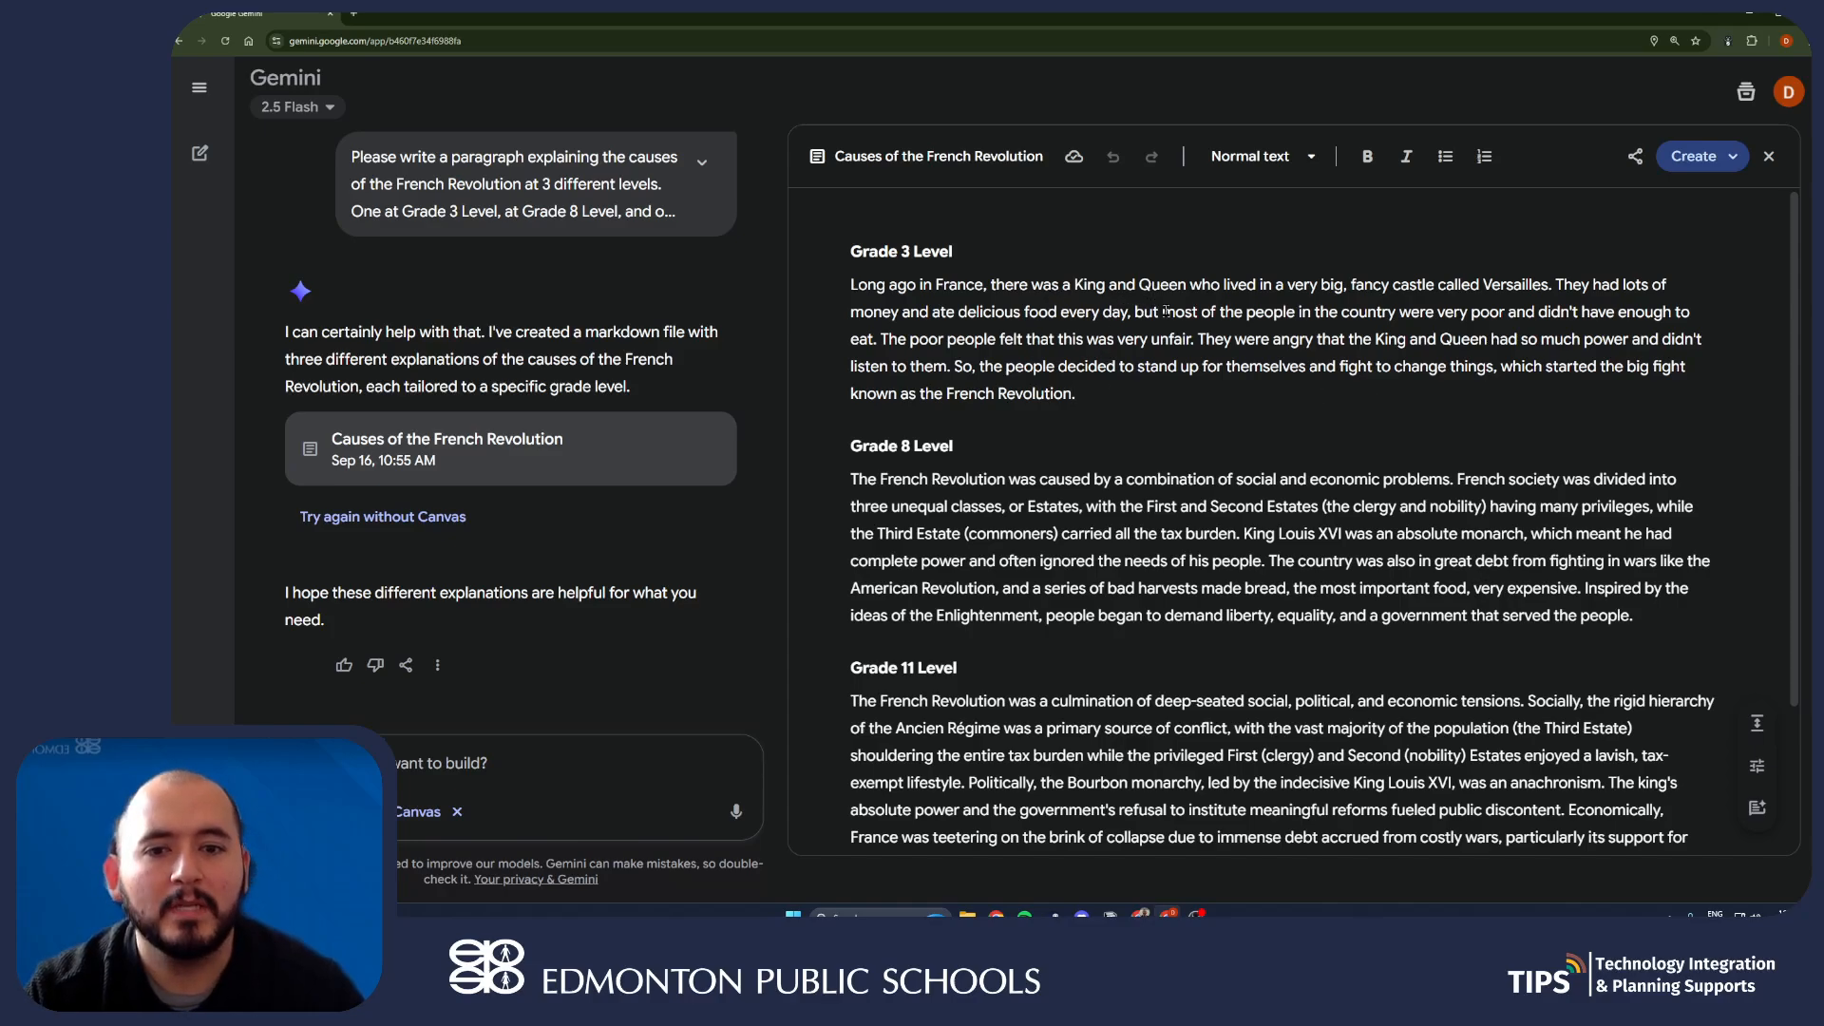
drag(1184, 281, 1033, 293)
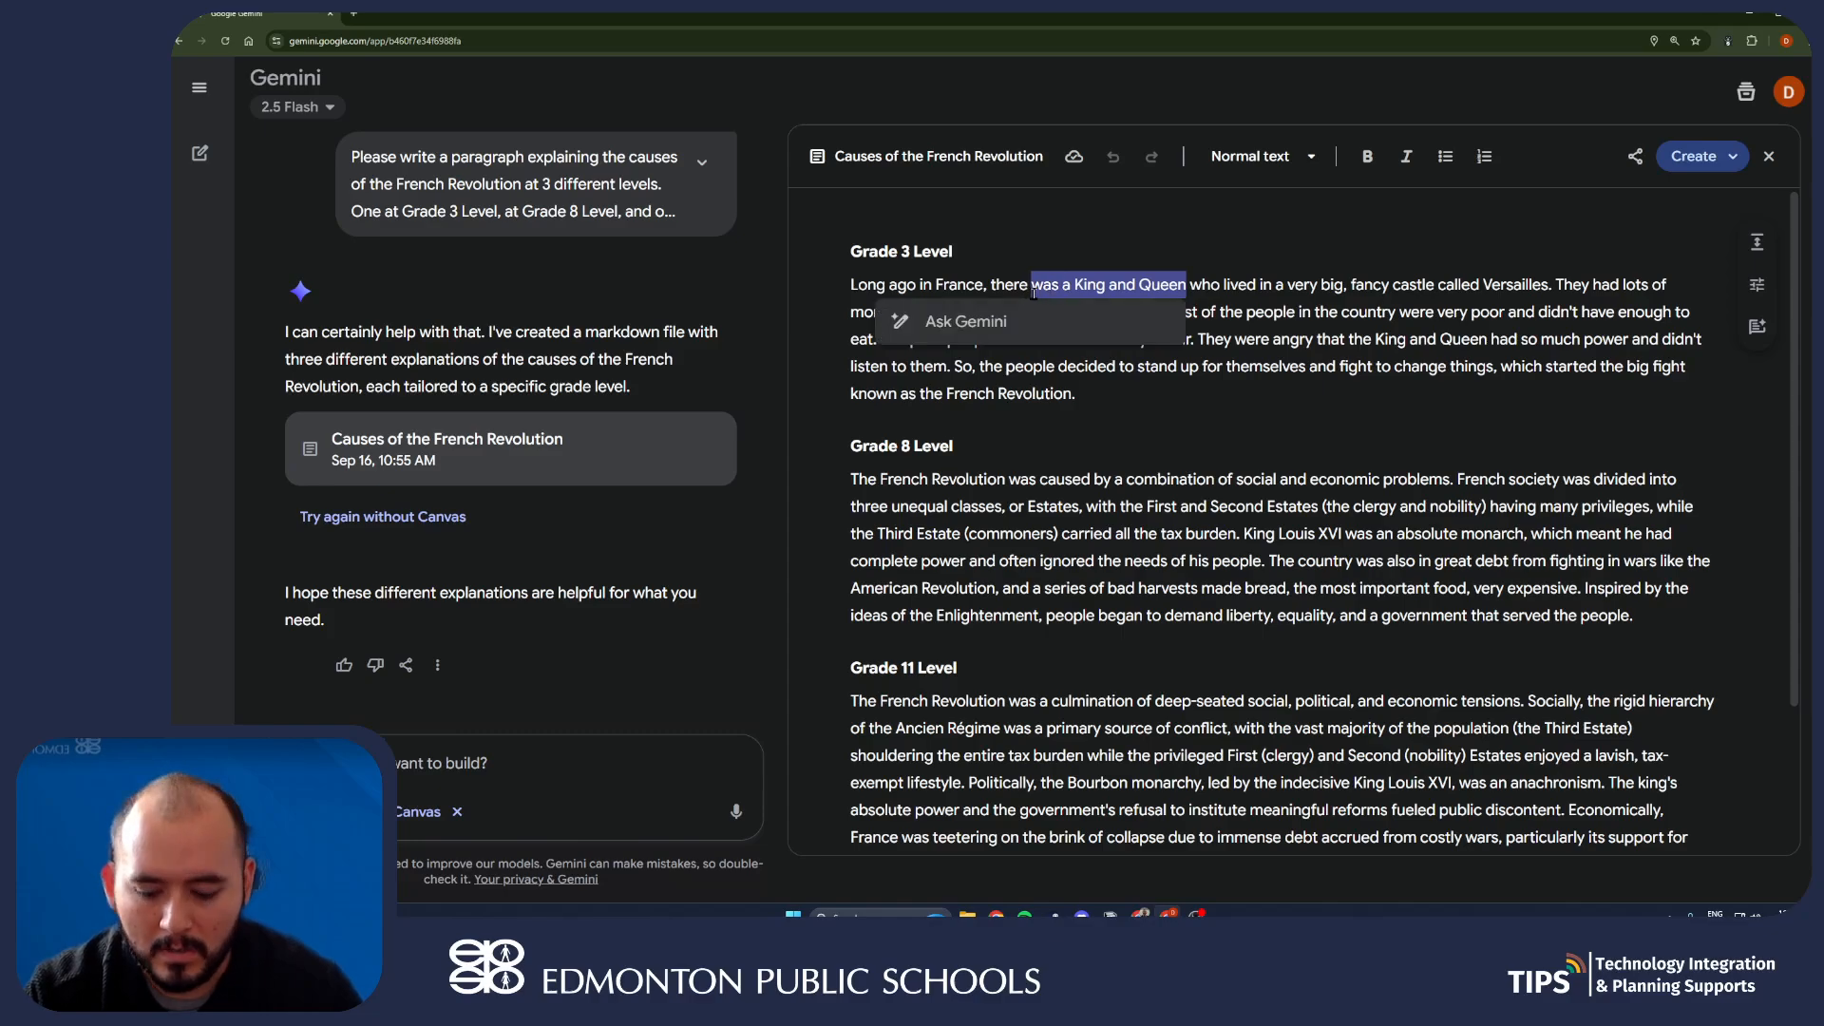
text(were Royals)
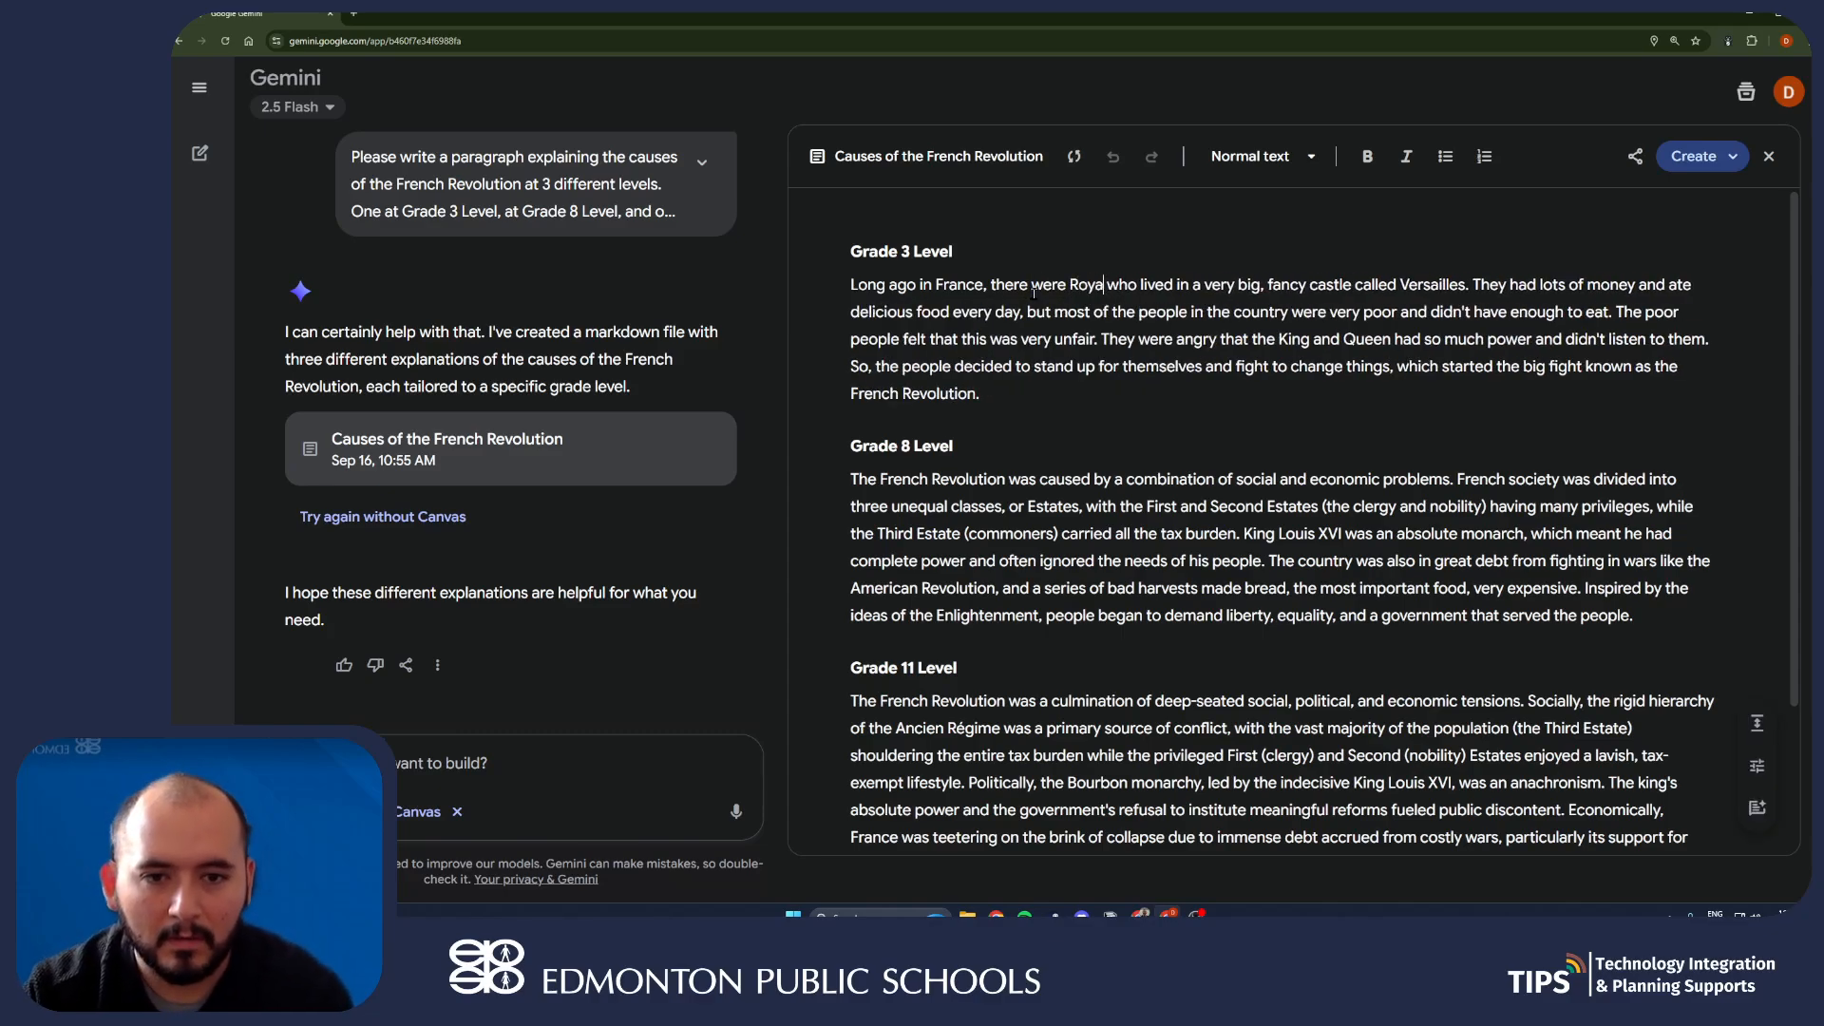
click(1169, 408)
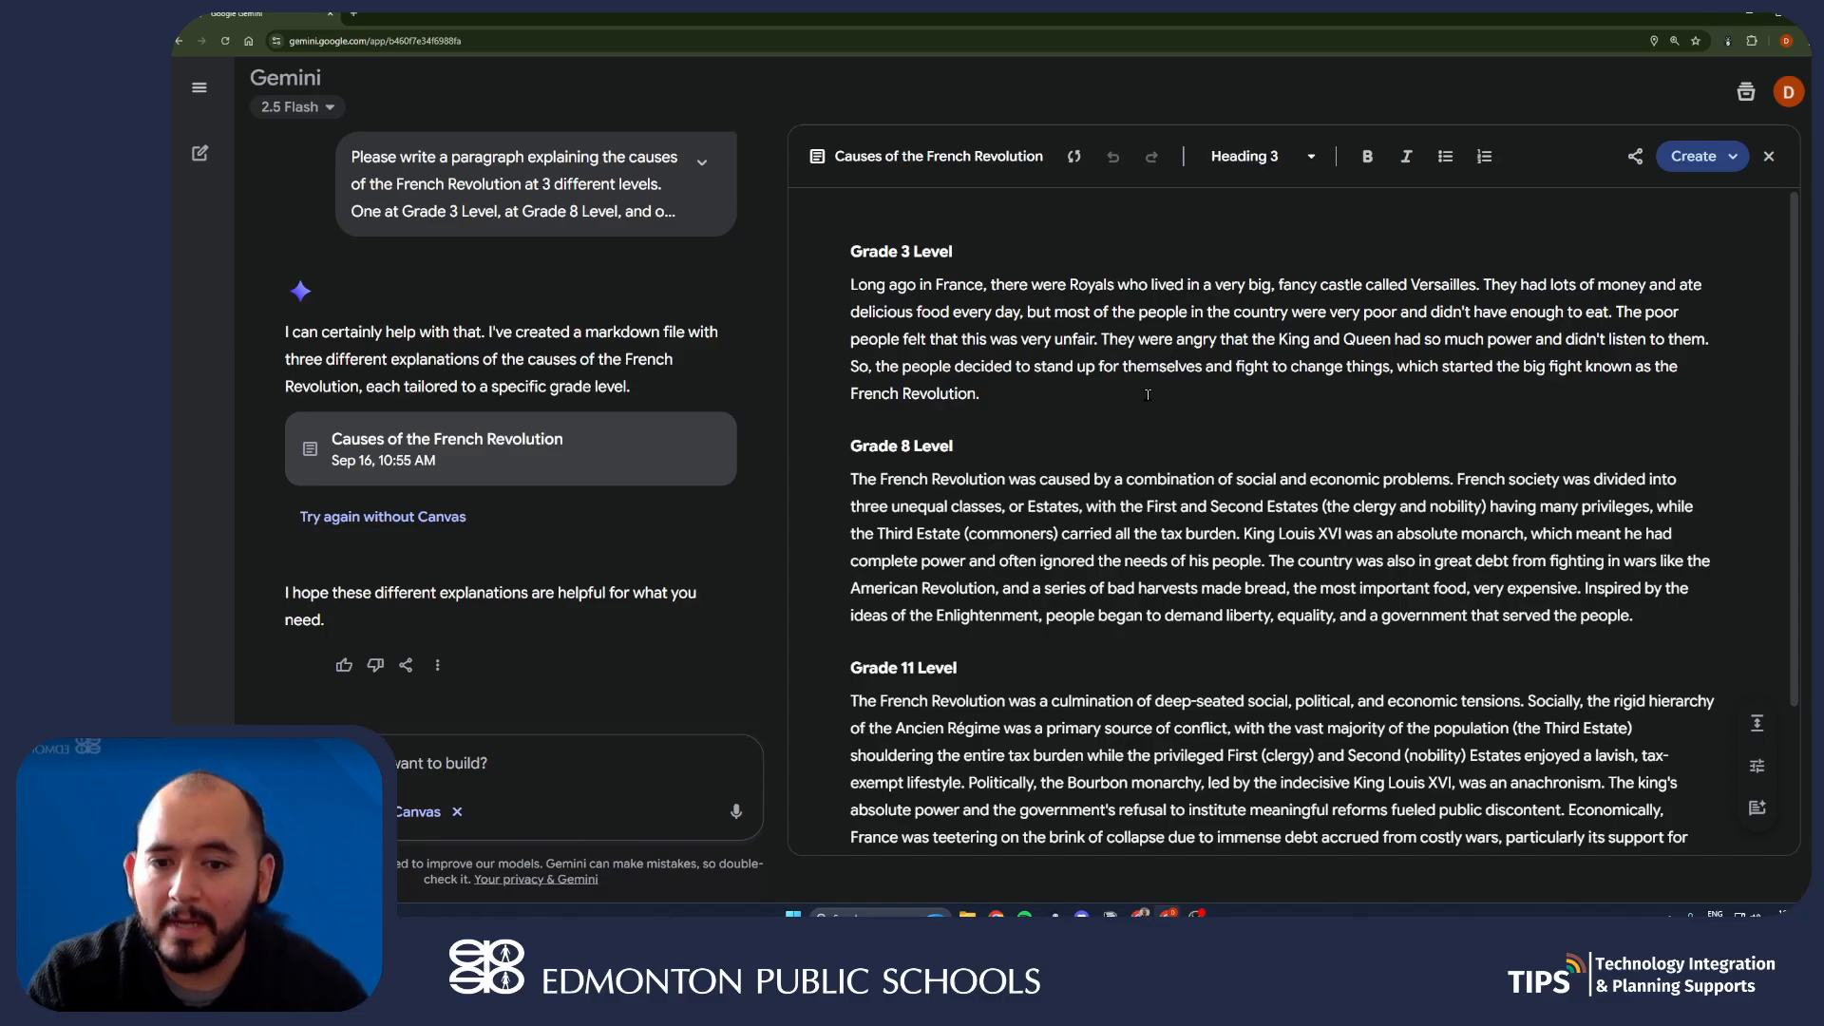
- Add the text "The French Revolution..." at the end of the Grade 3 paragraph
click(1147, 395)
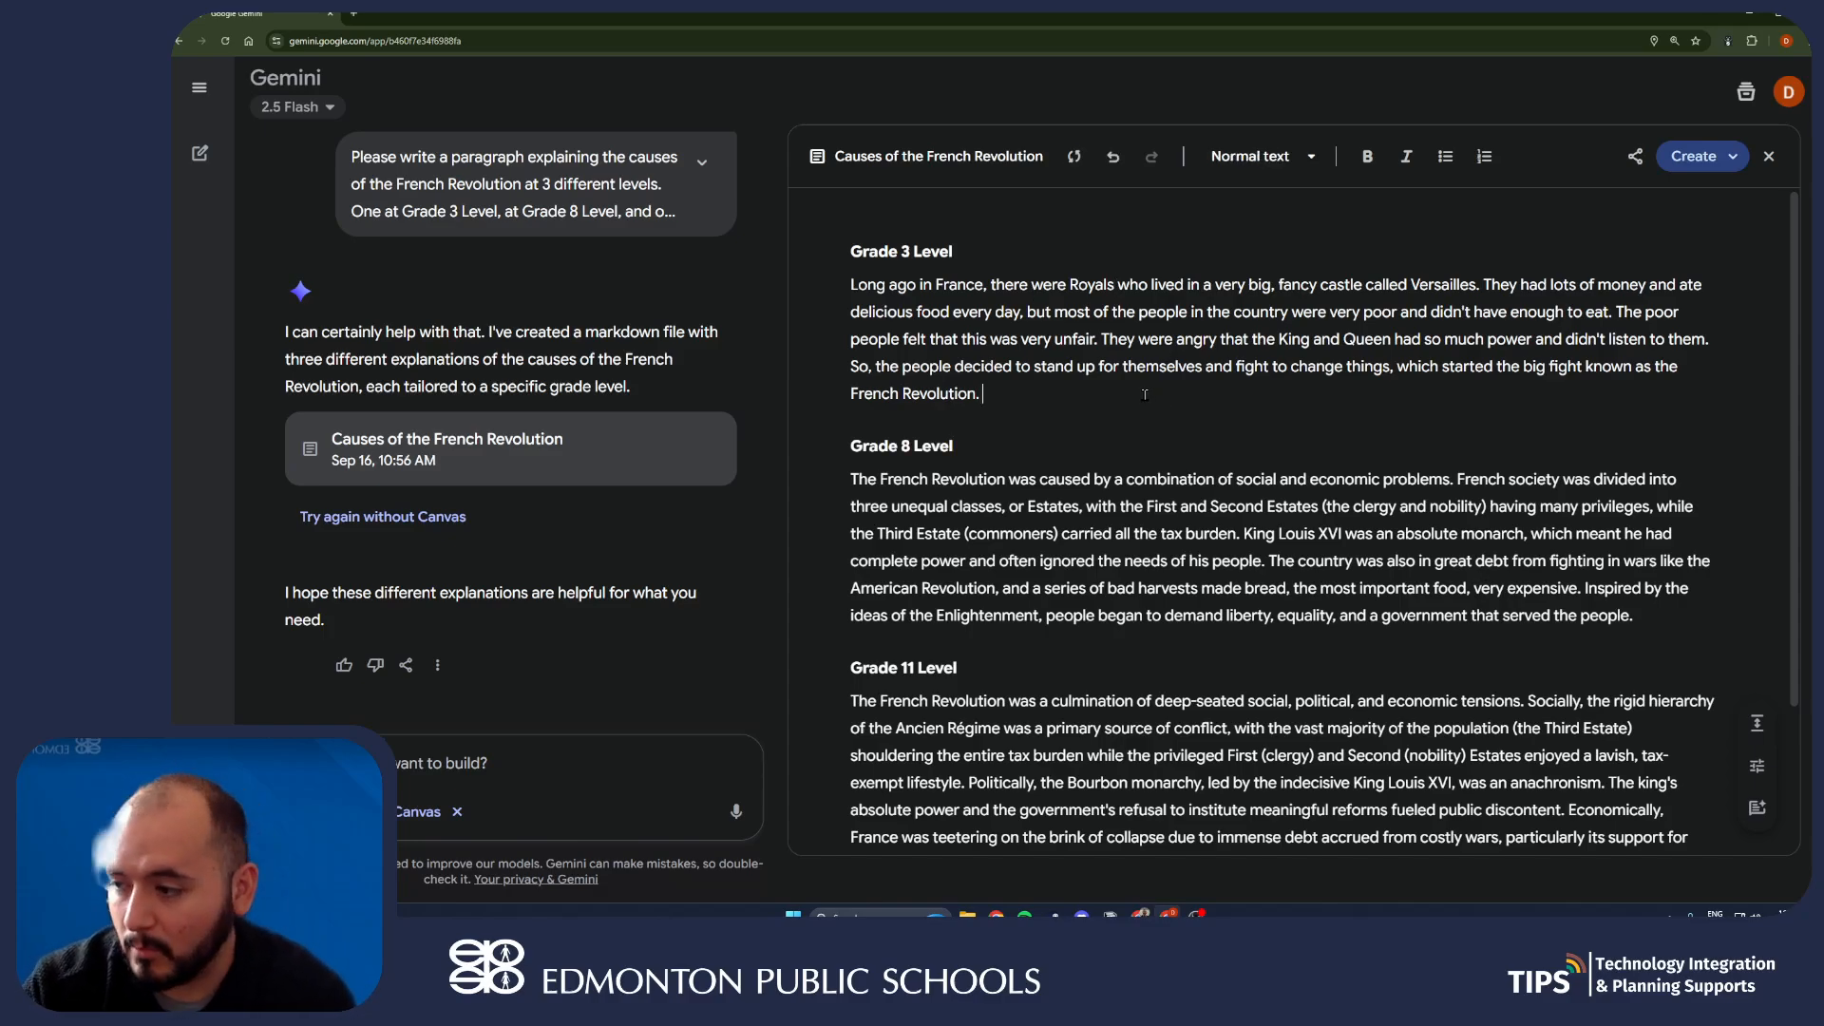
text(The f)
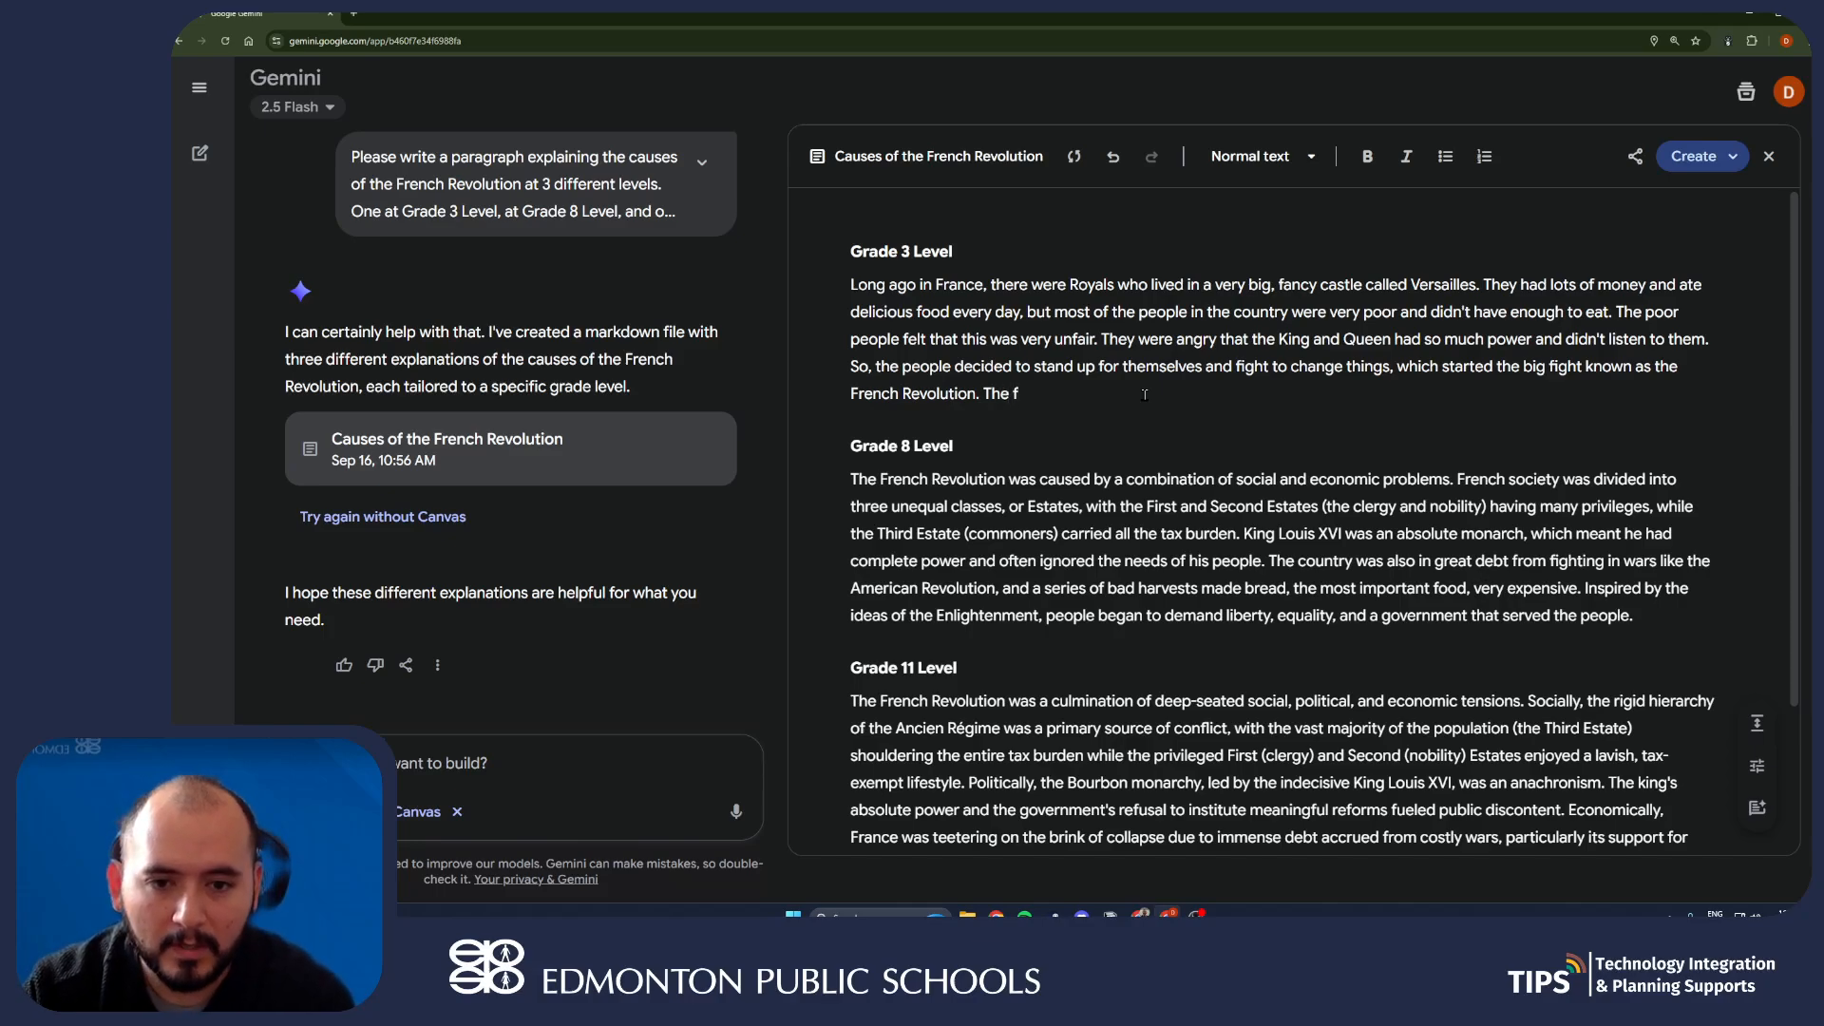
key(BackSpace)
text(French Revol)
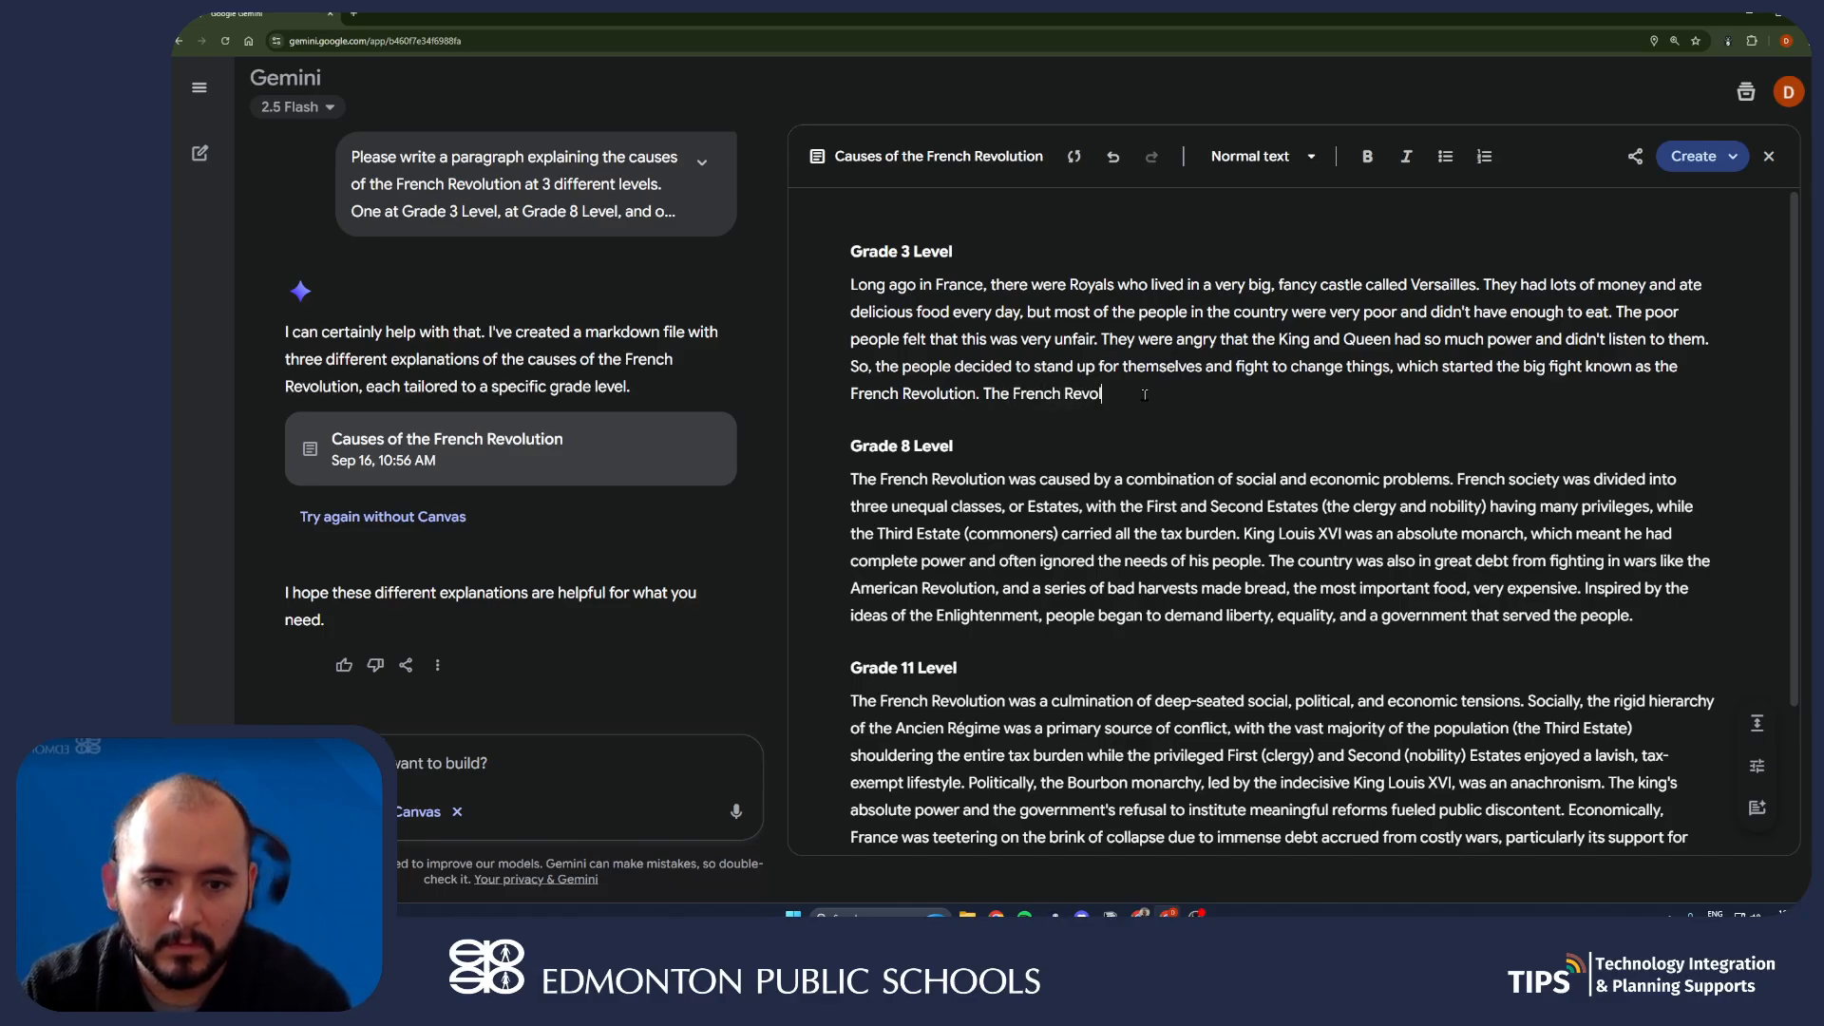
text(ution...)
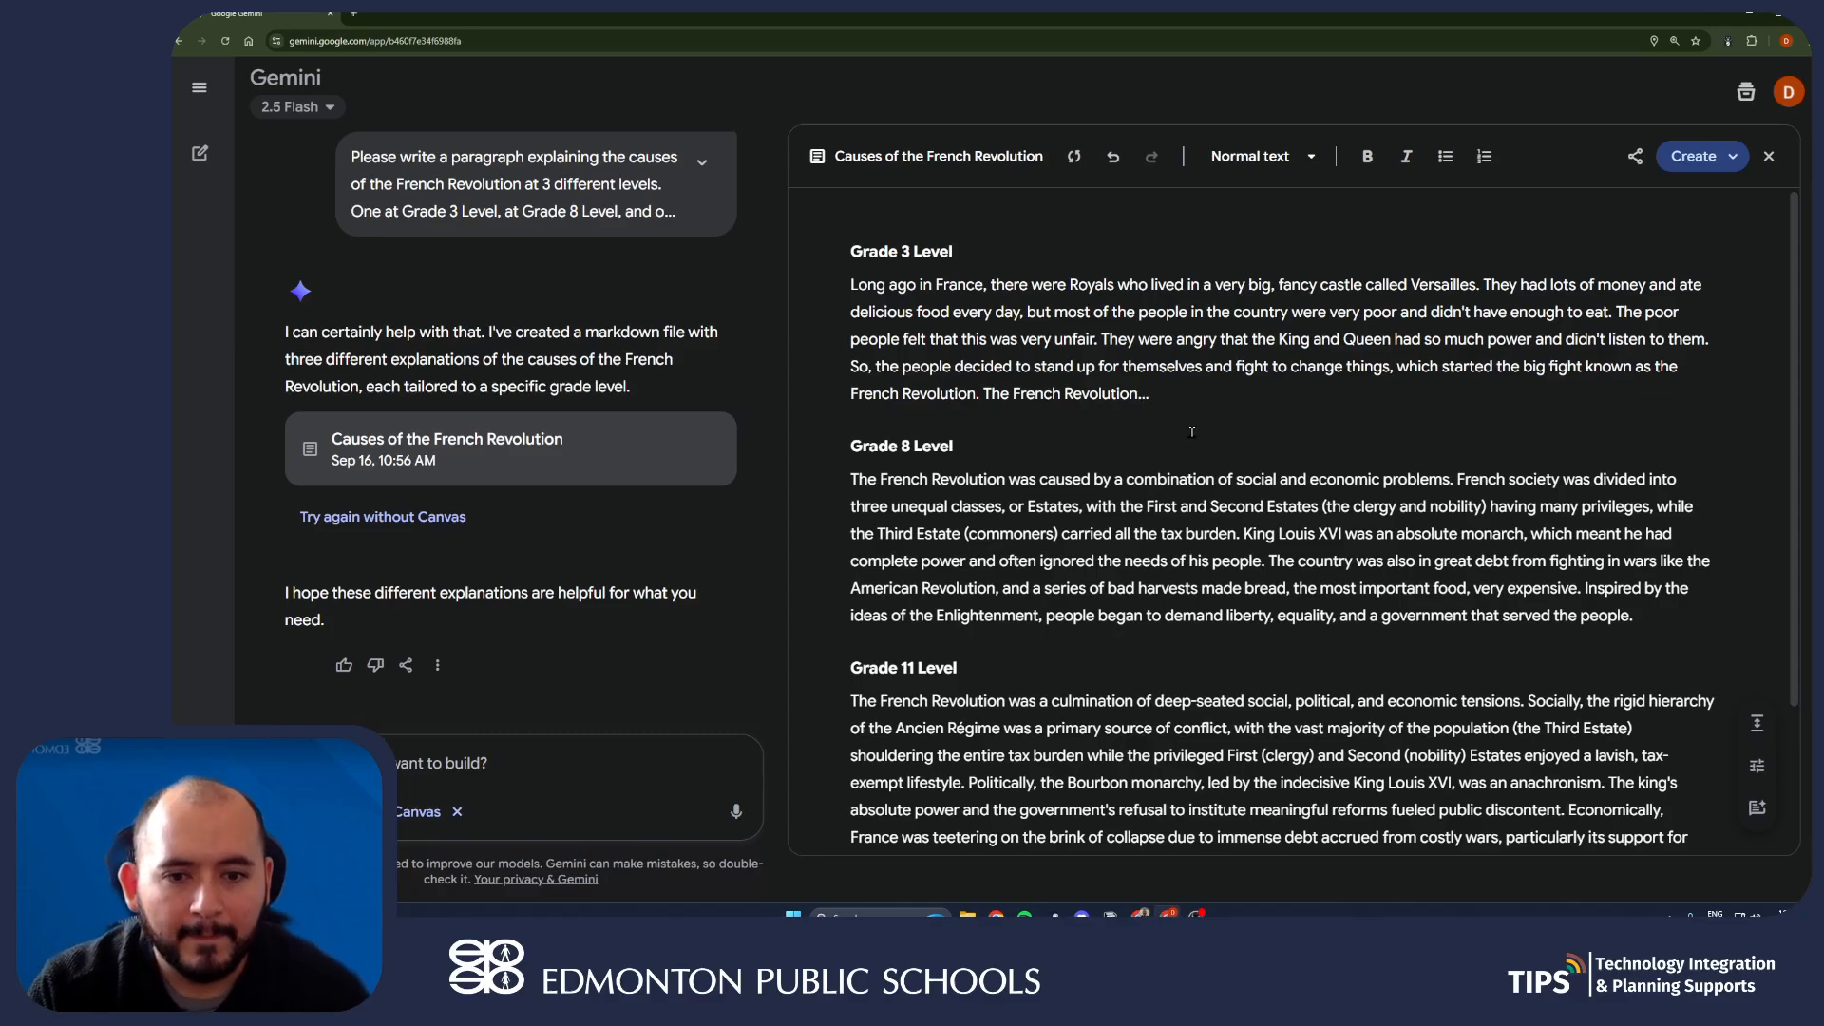
click(1229, 421)
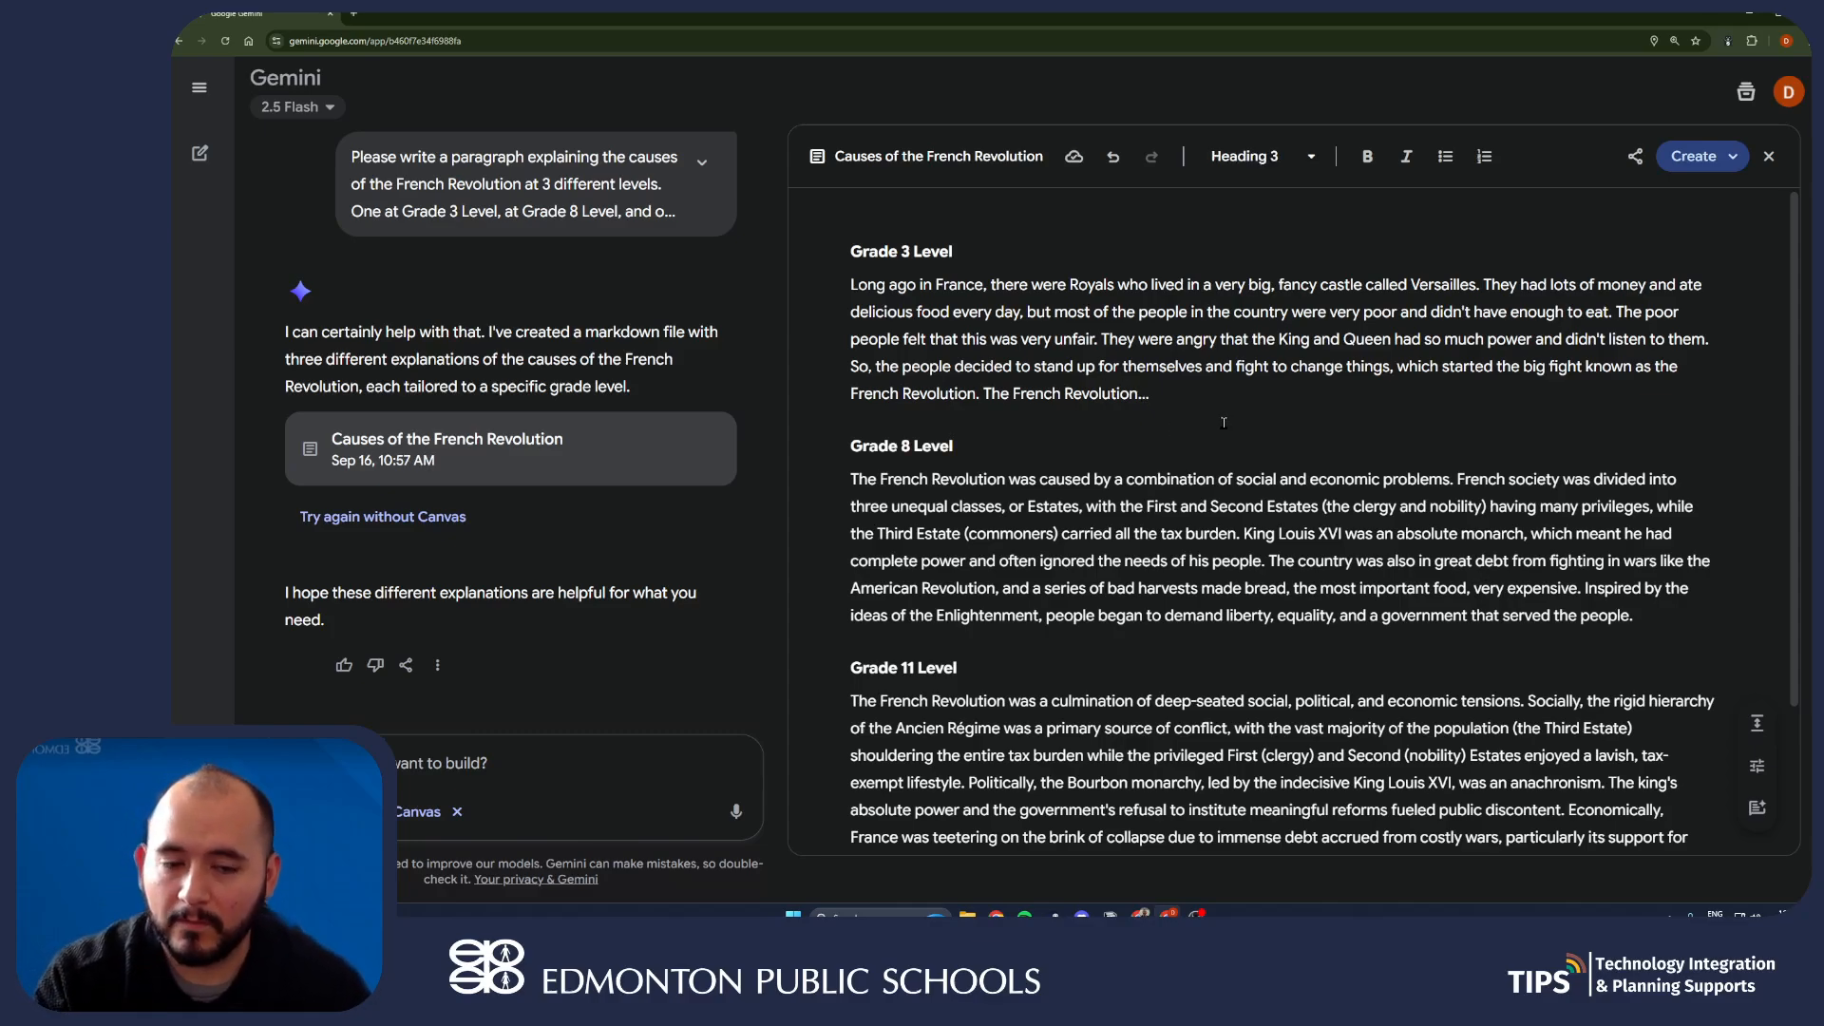
- Try bold formatting on the added text "The French Revolution..." and remove it again
click(1182, 389)
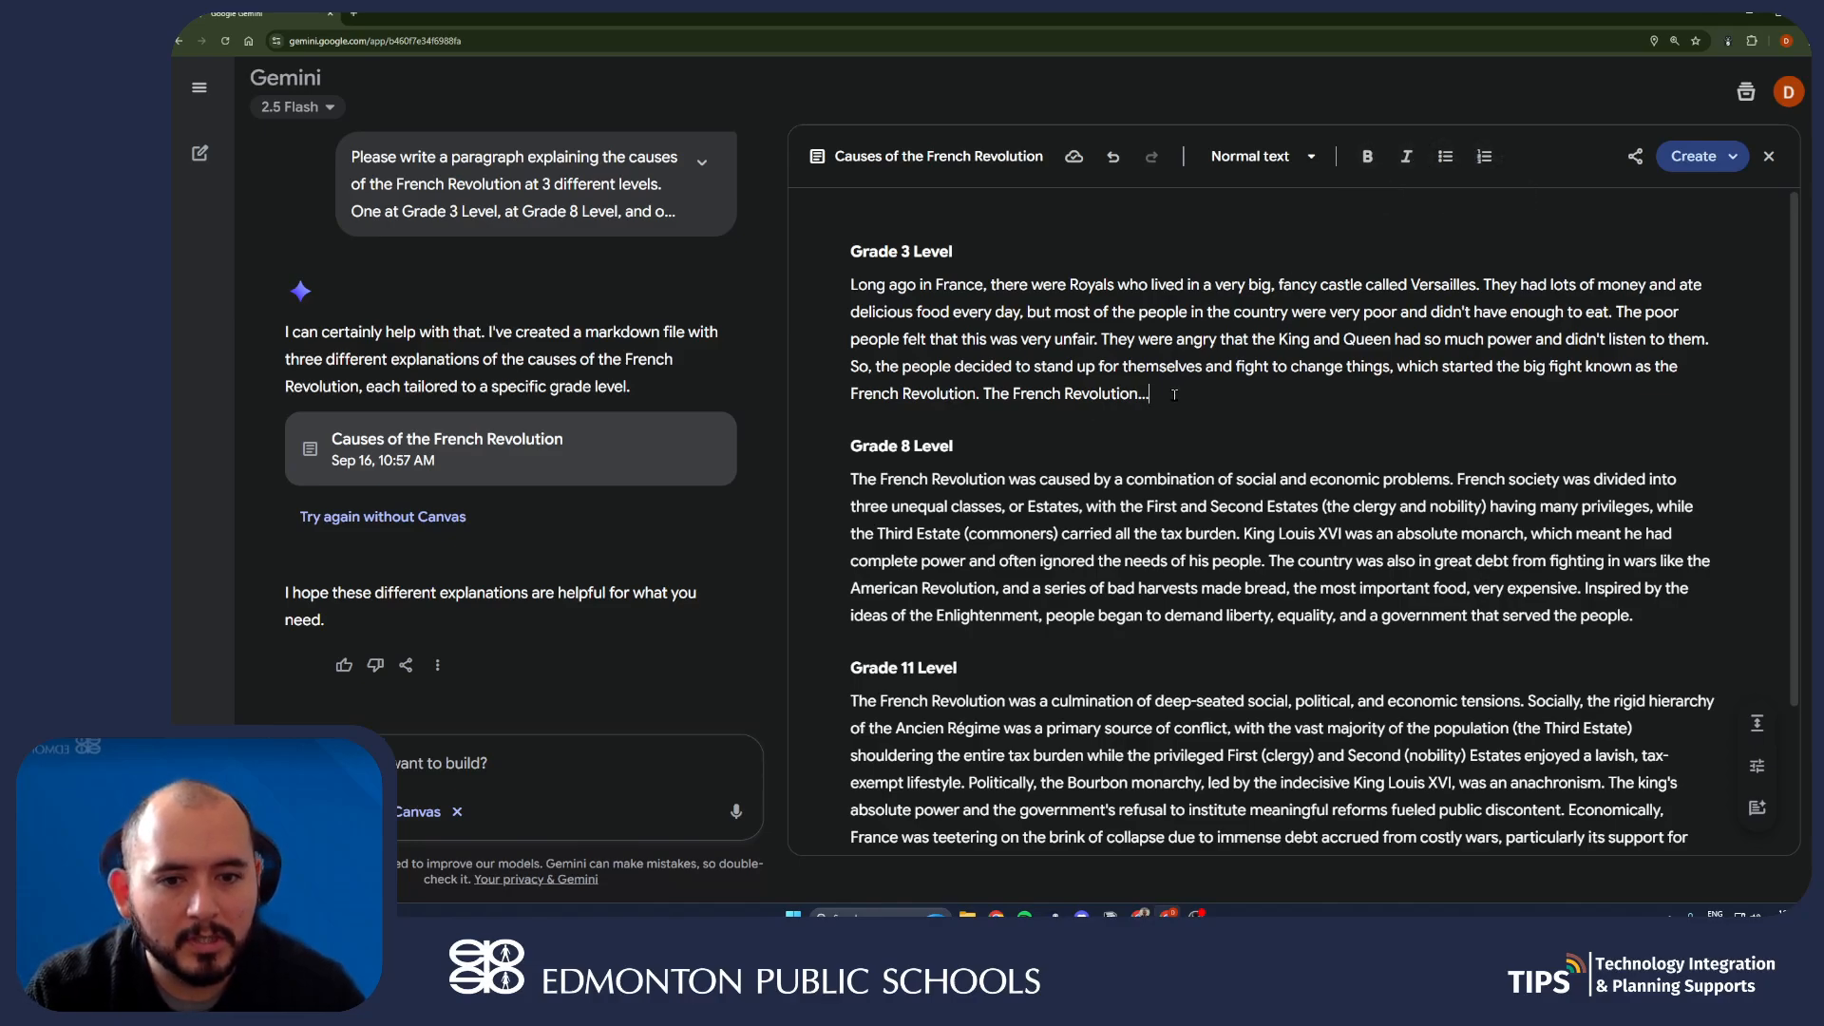
drag(1175, 395, 981, 394)
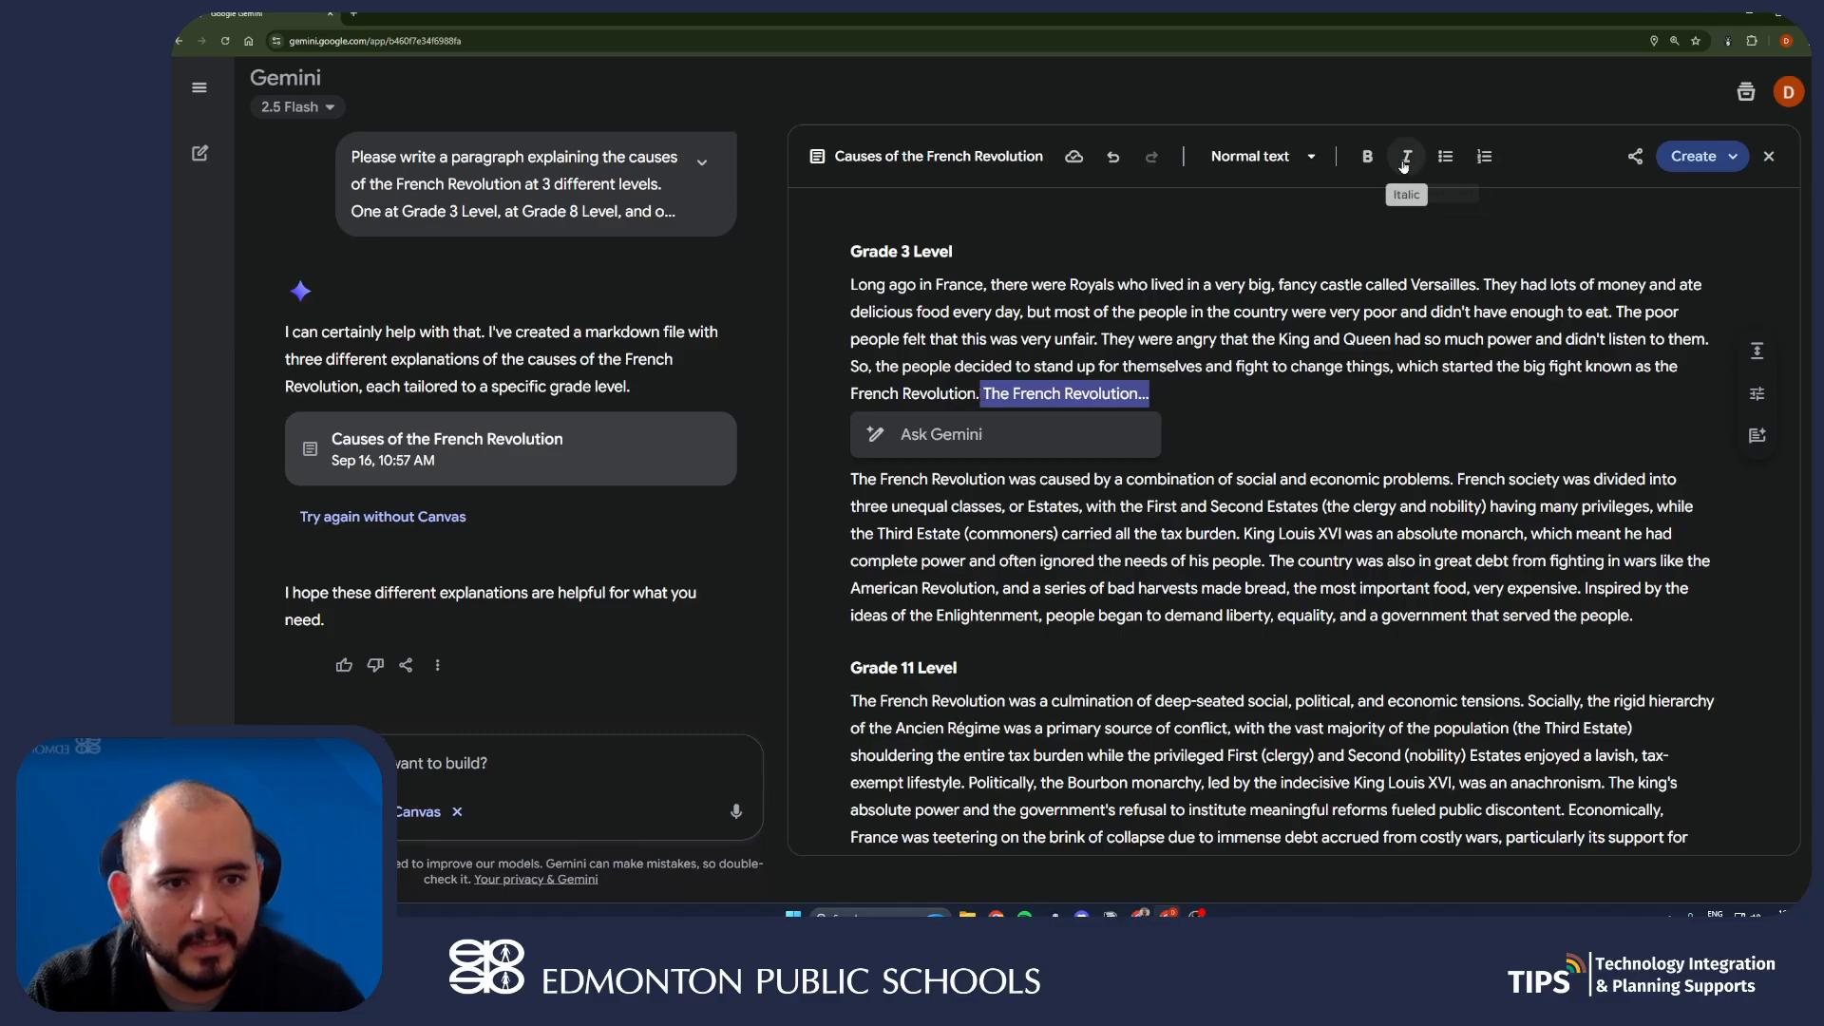
click(1369, 160)
click(1377, 170)
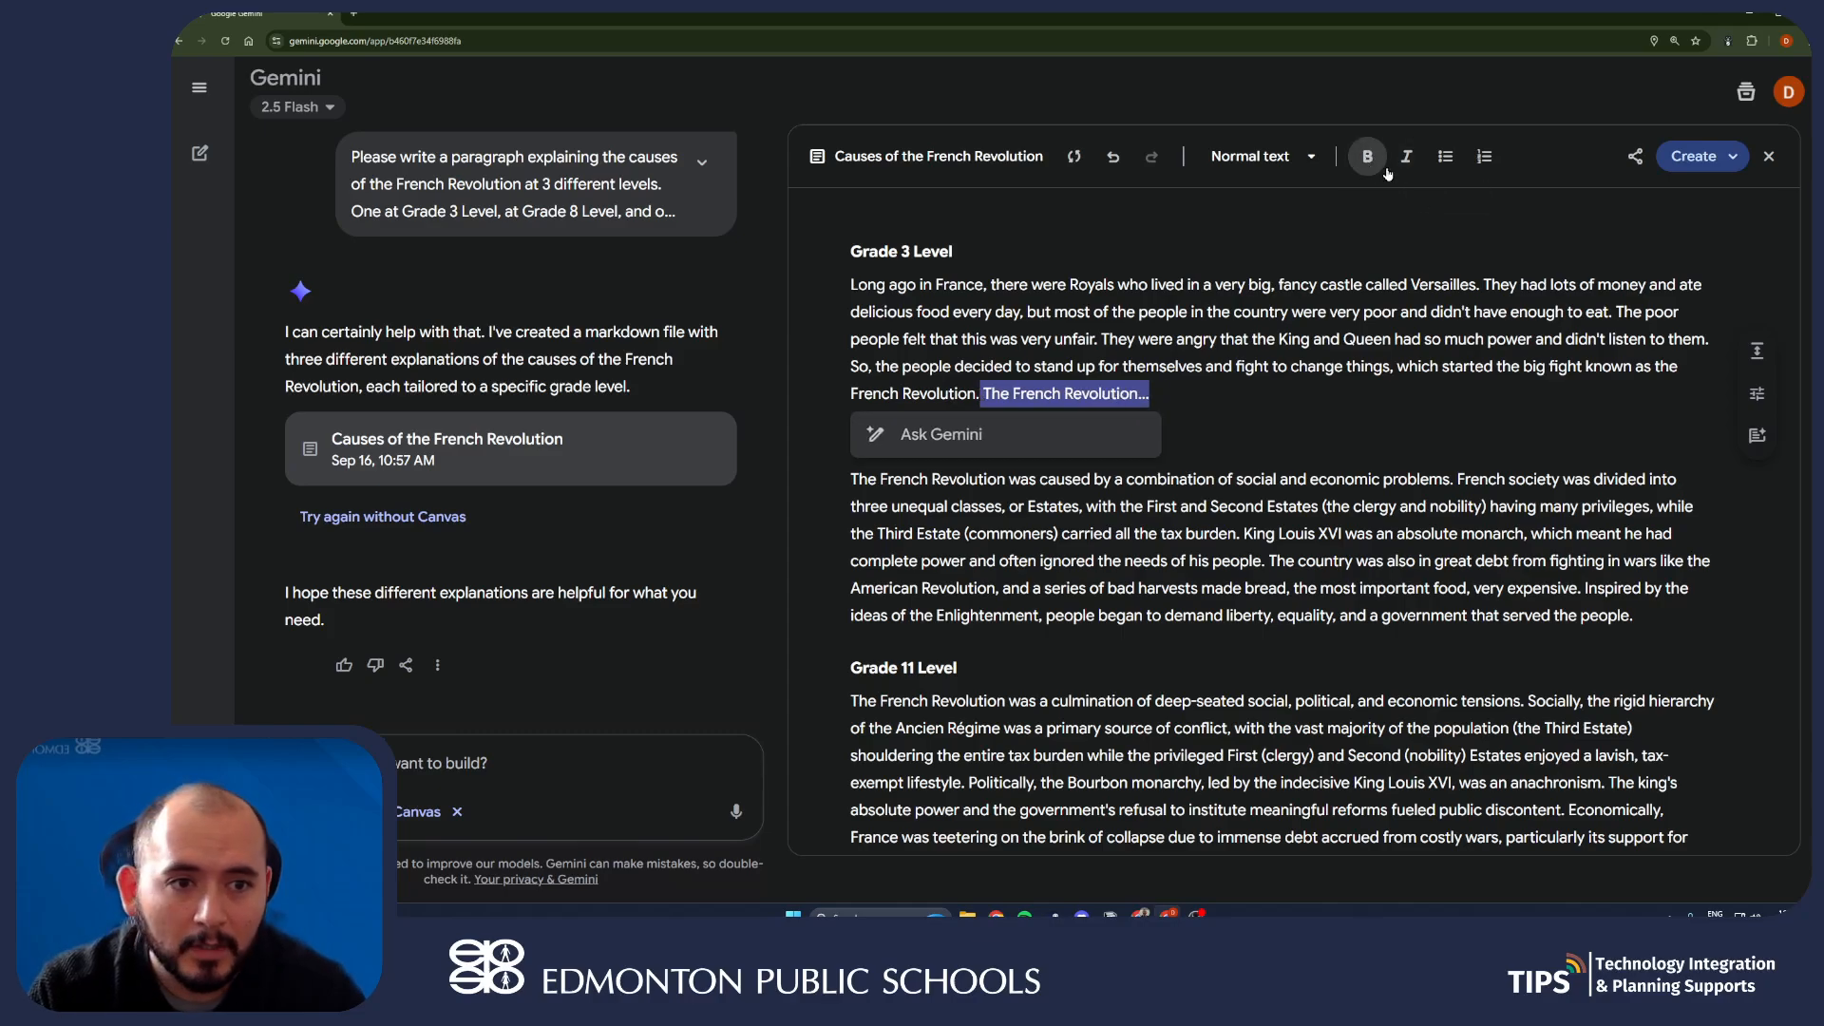
click(1188, 399)
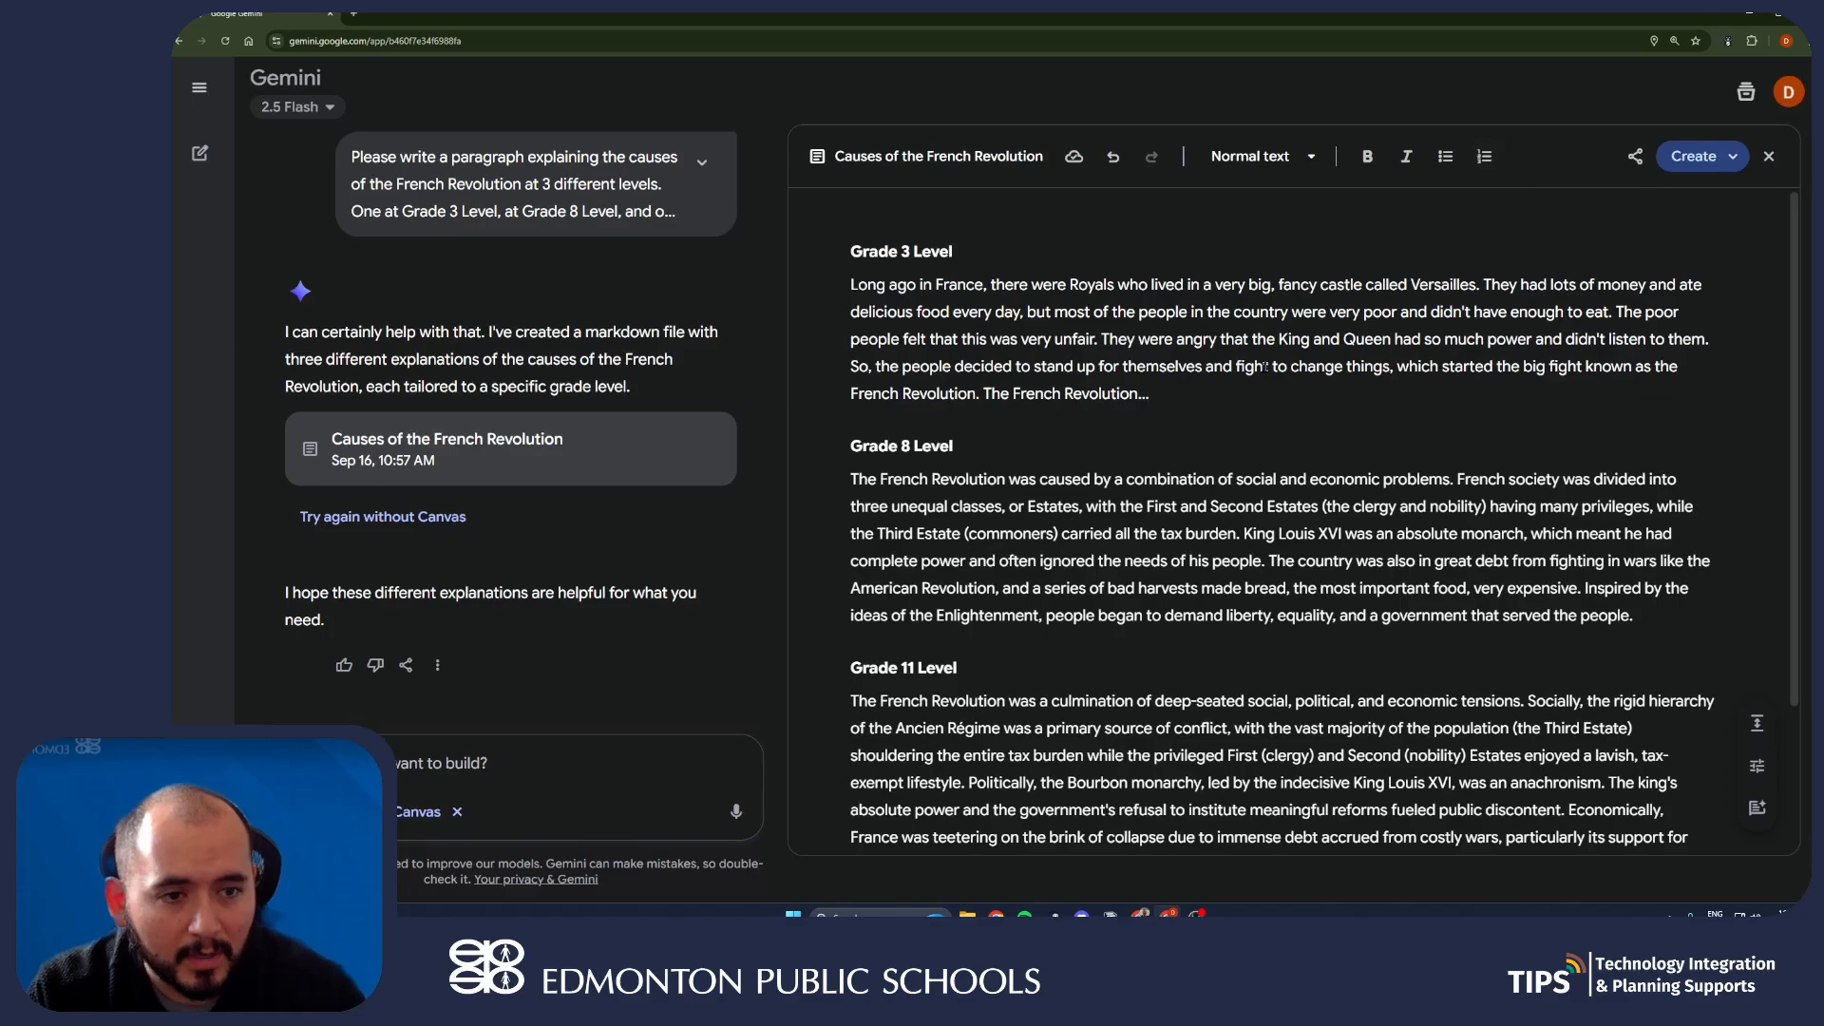
- Try the added text as a bullet point on its own line, and rejoin it to the Grade 3 paragraph without the bullet
key(Return)
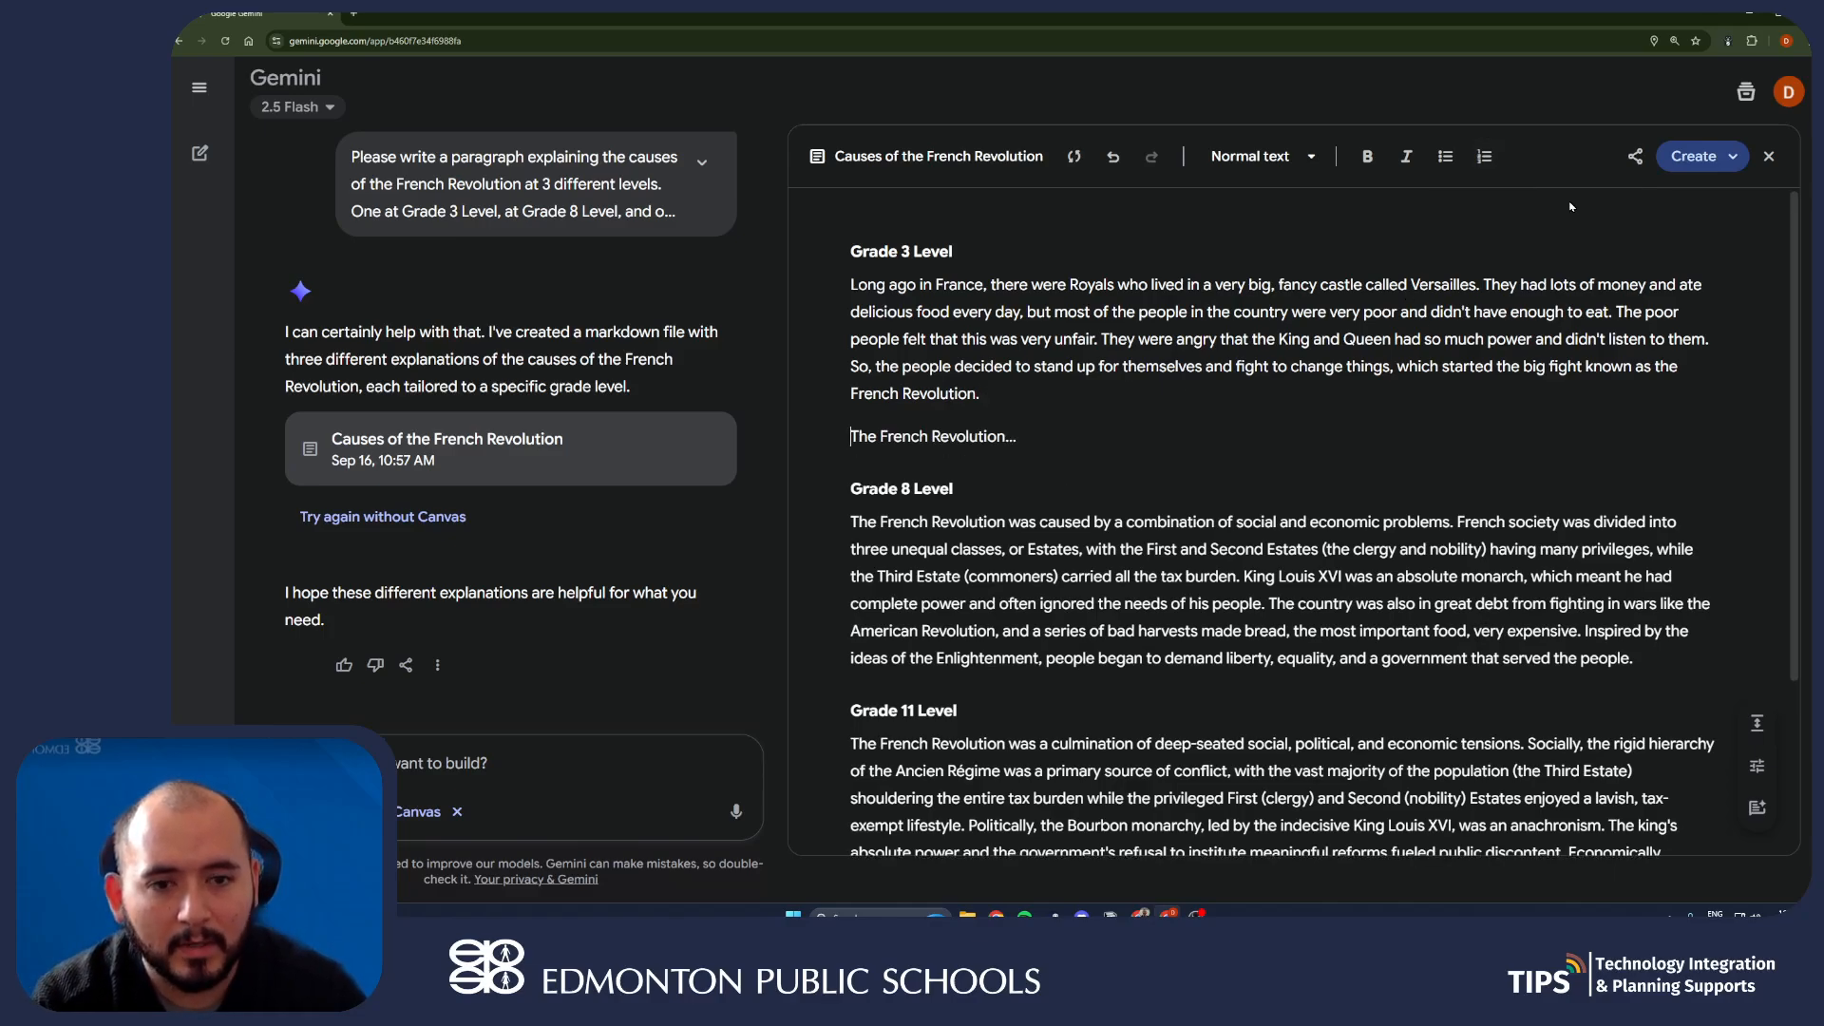
click(1445, 156)
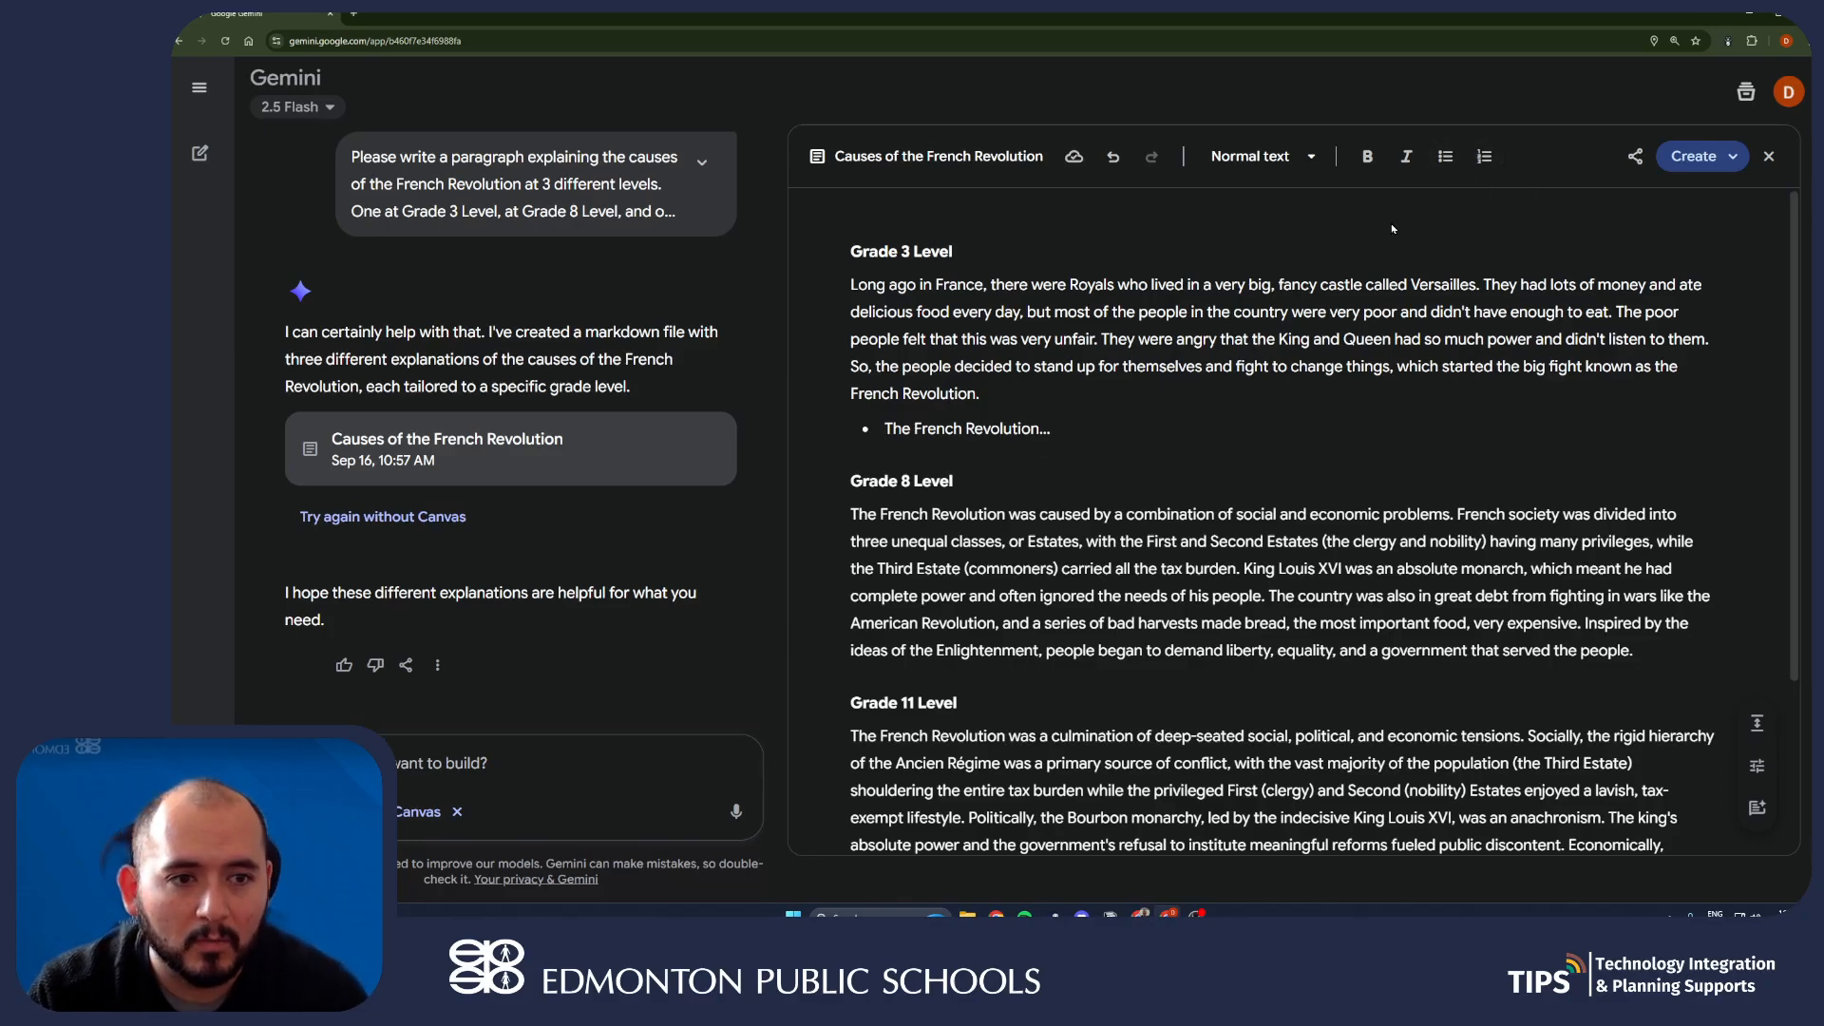
click(1445, 156)
key(BackSpace)
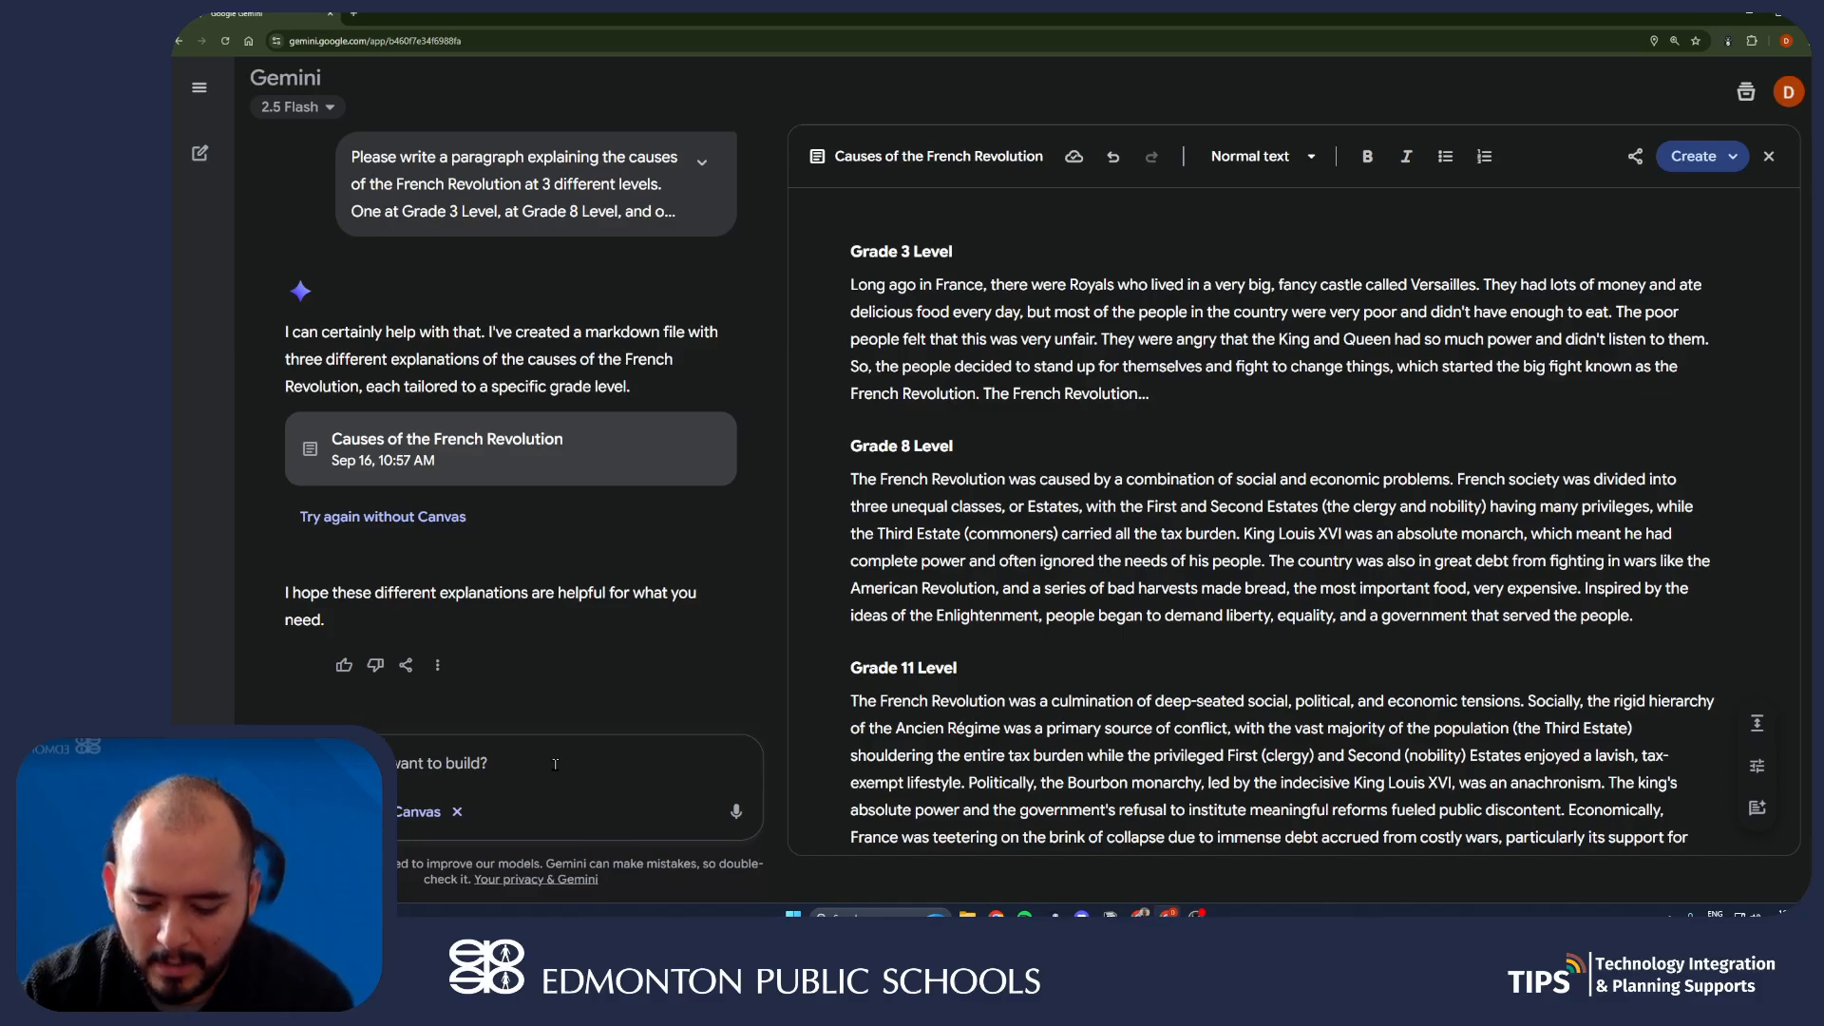
- Ask Gemini to add bullet points under each paragraph, summarizing the causes, at each grade level
text(P)
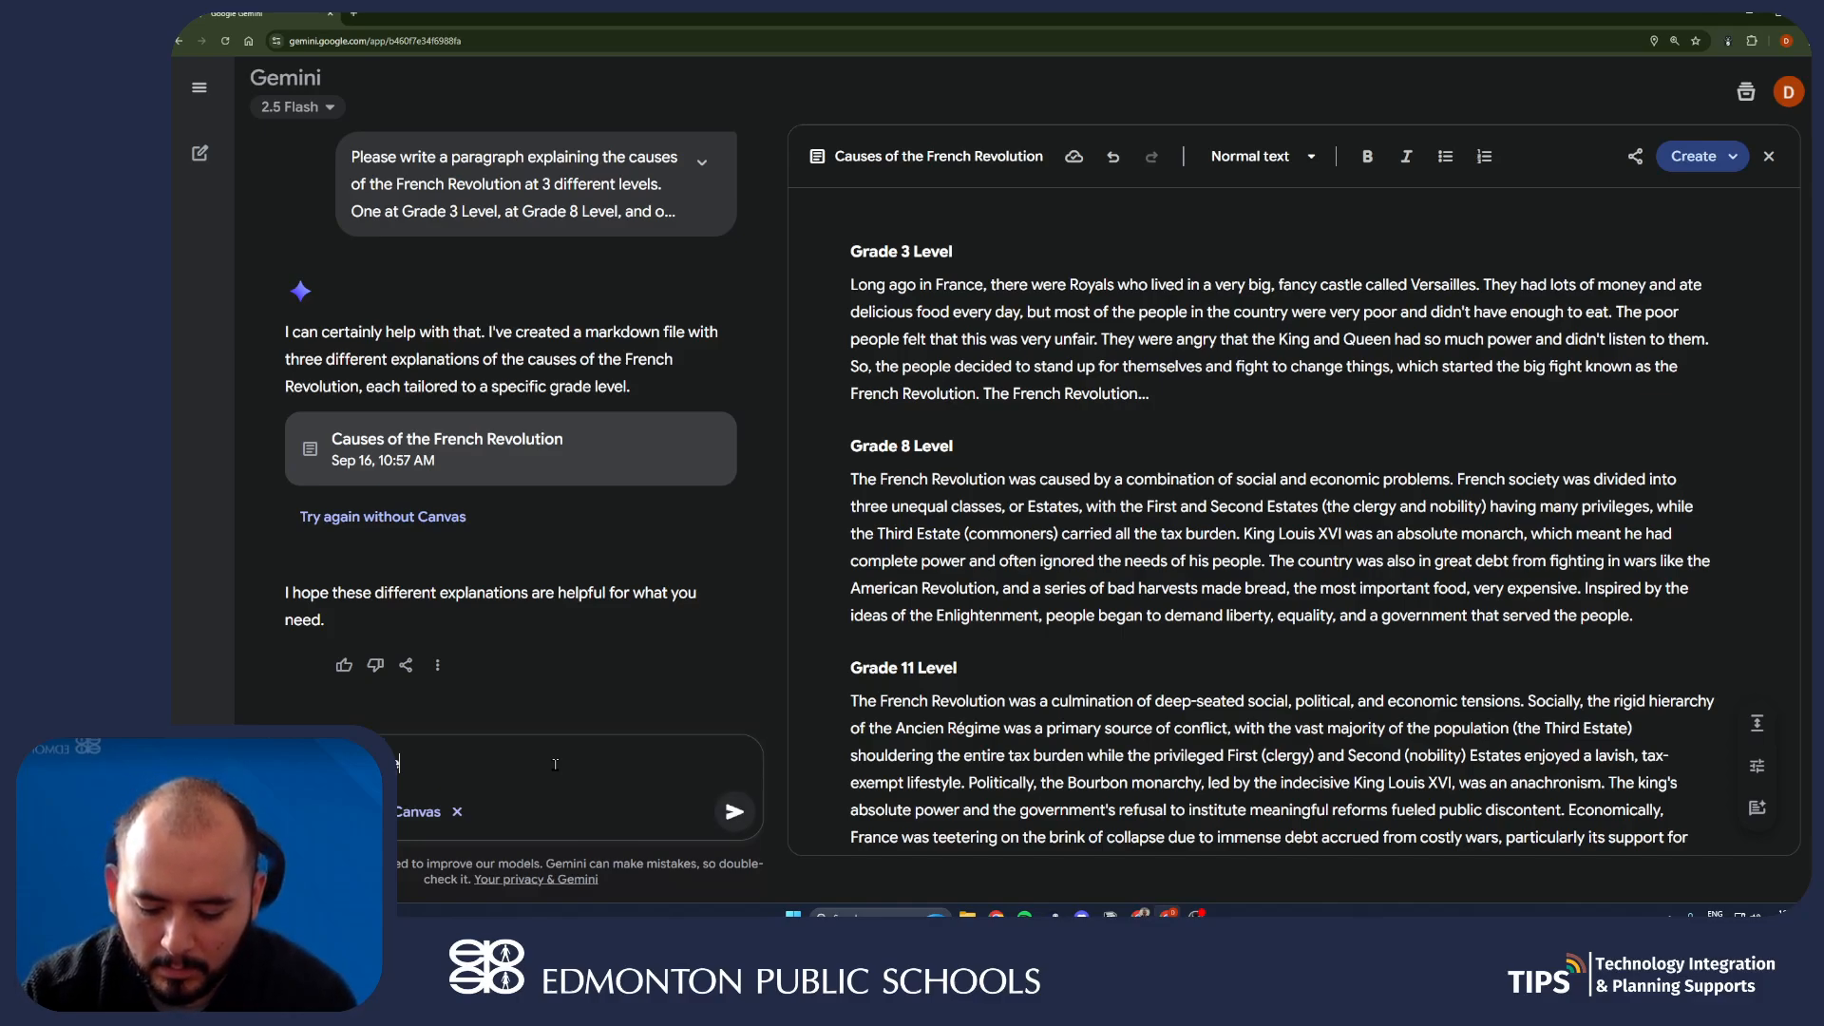
text(t poii)
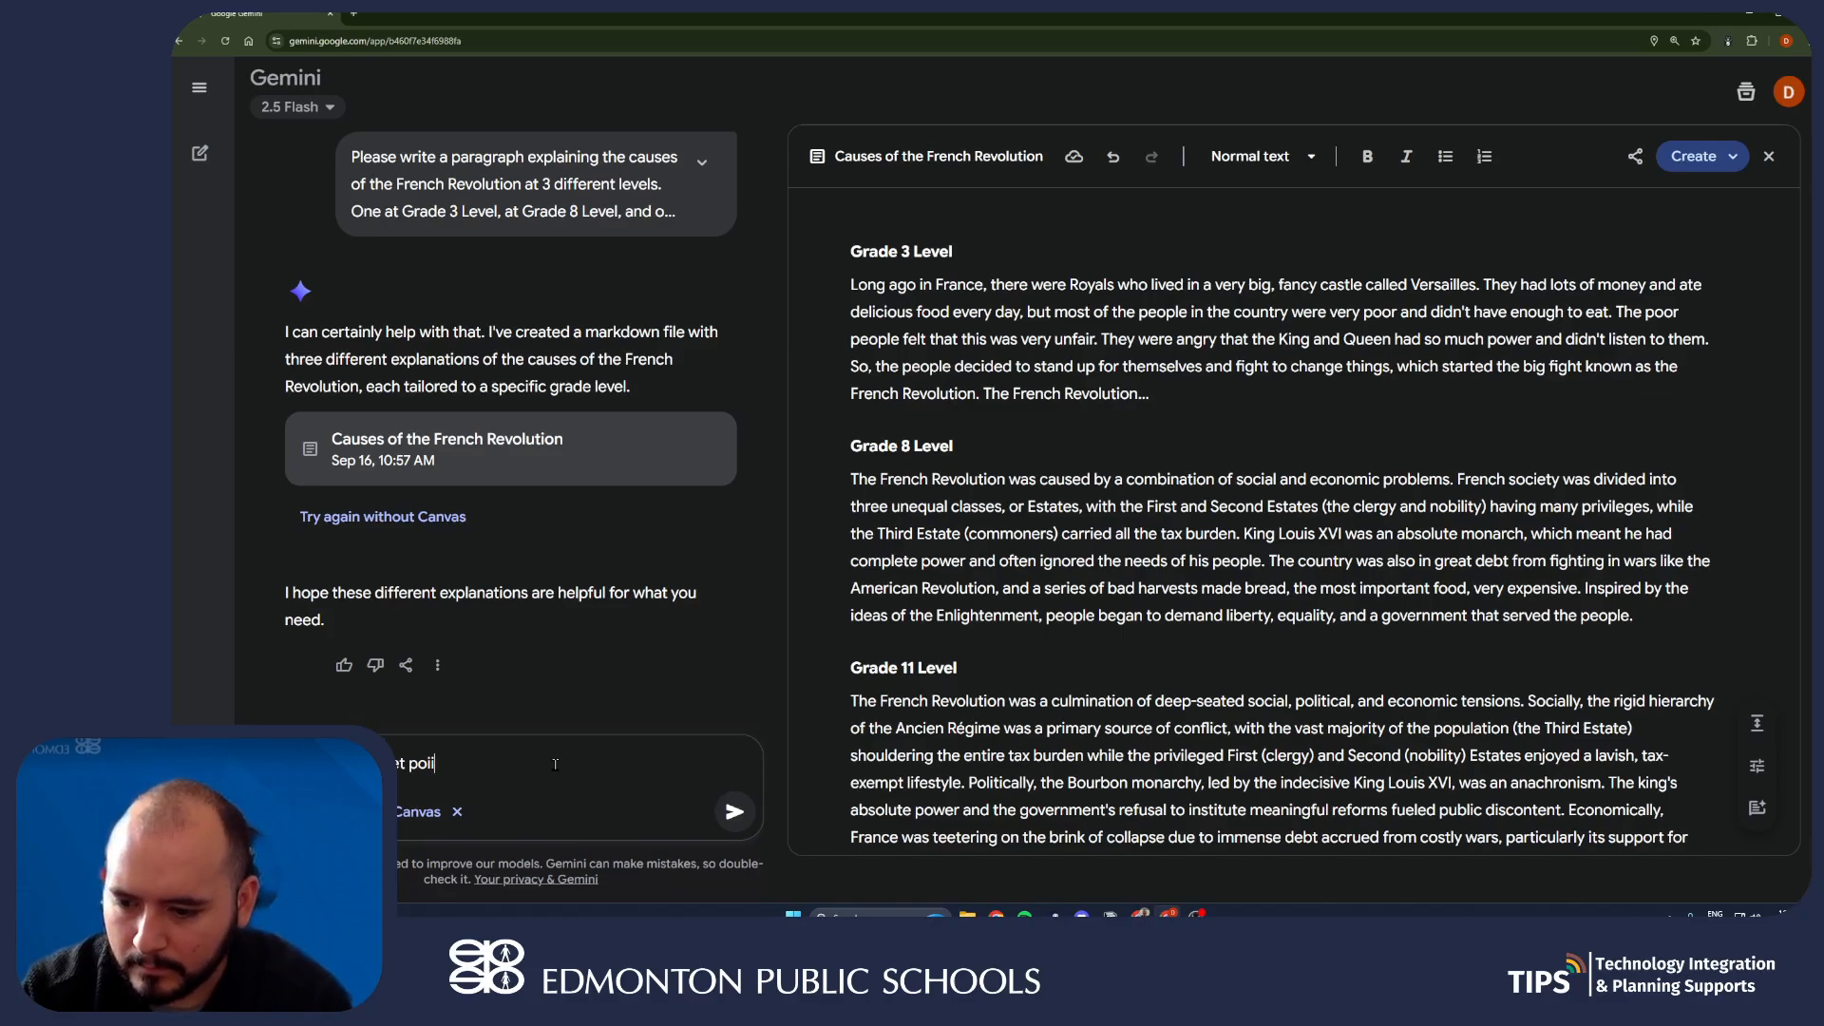
key(BackSpace)
text(nts under each )
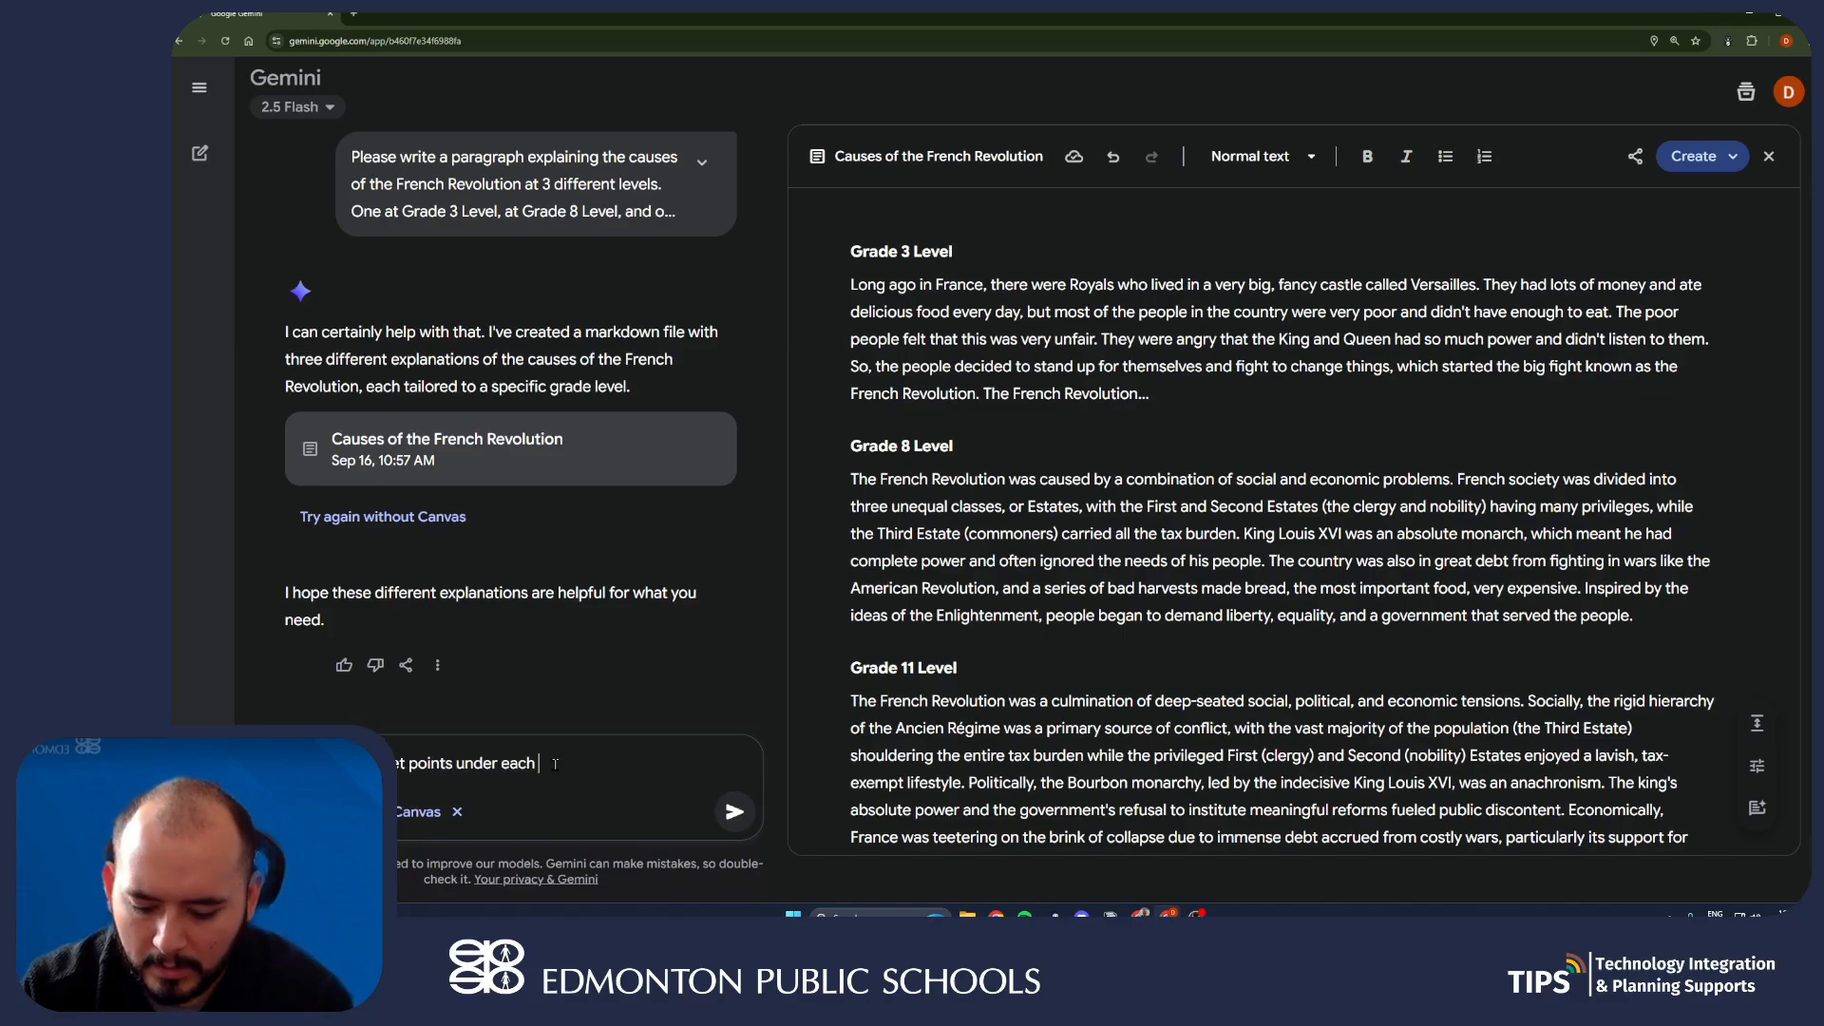
text(paragraph, summar)
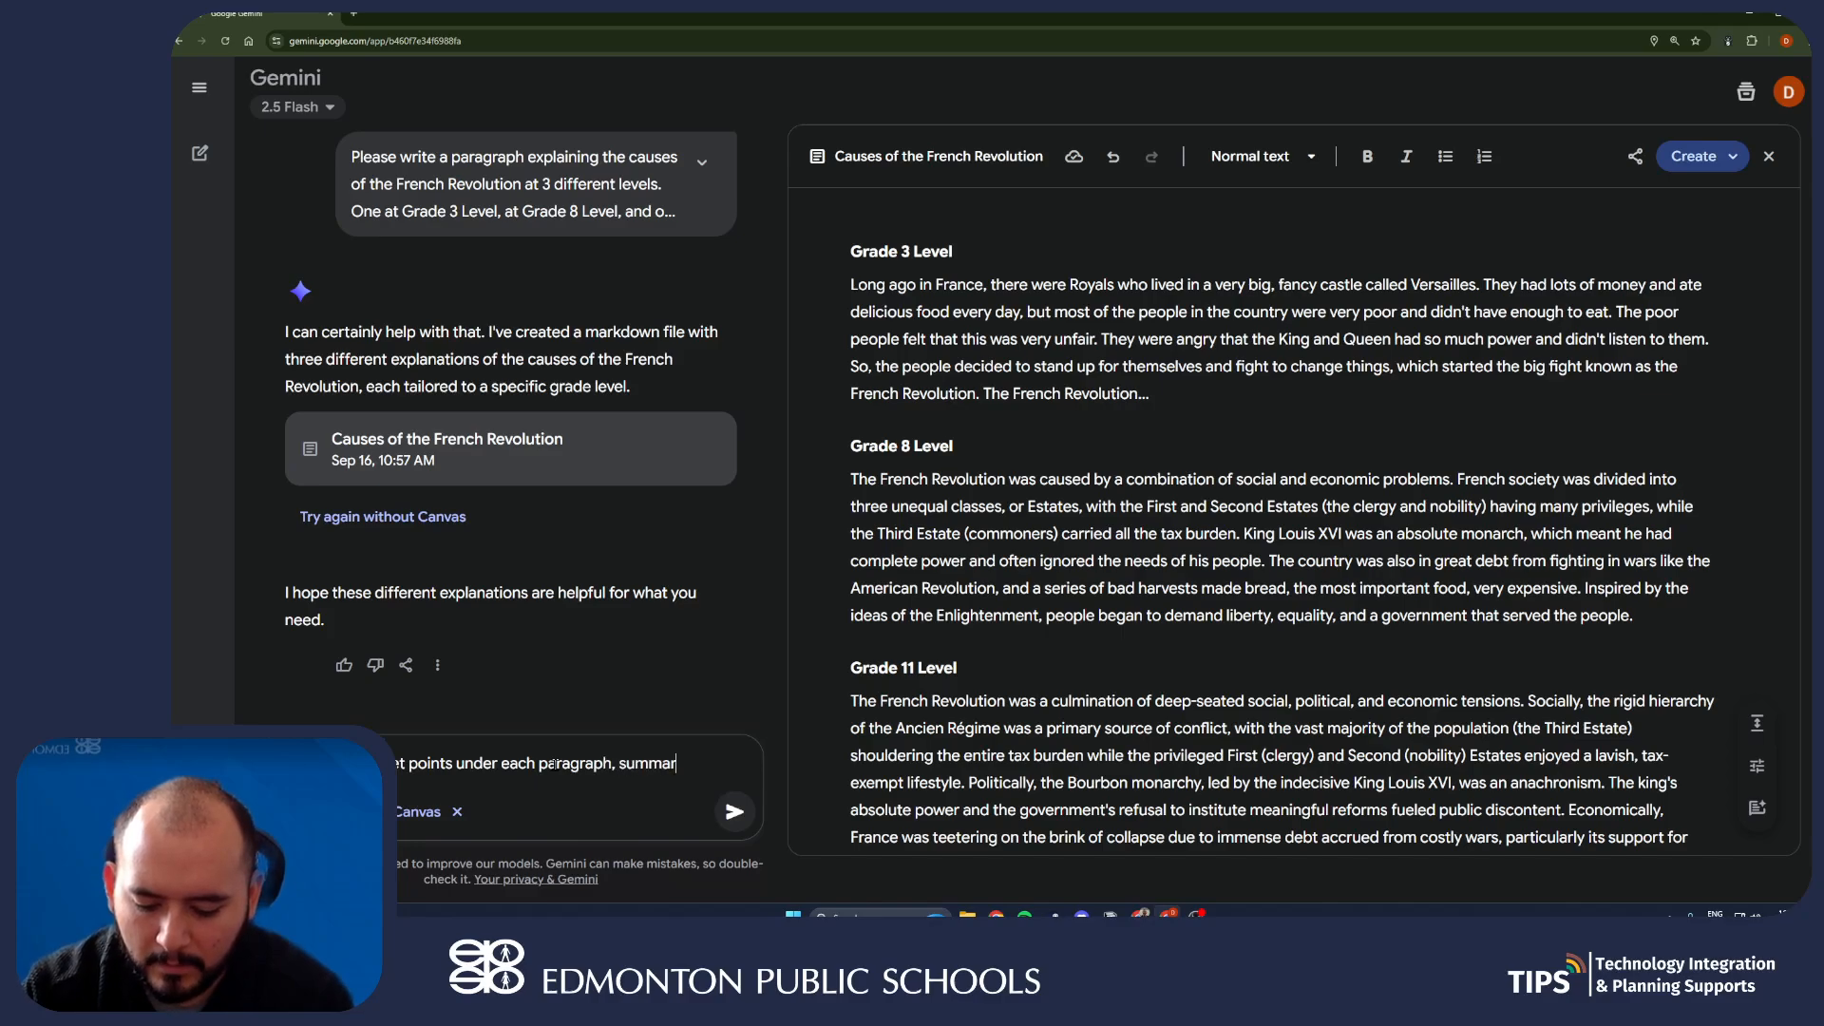
text(izing )
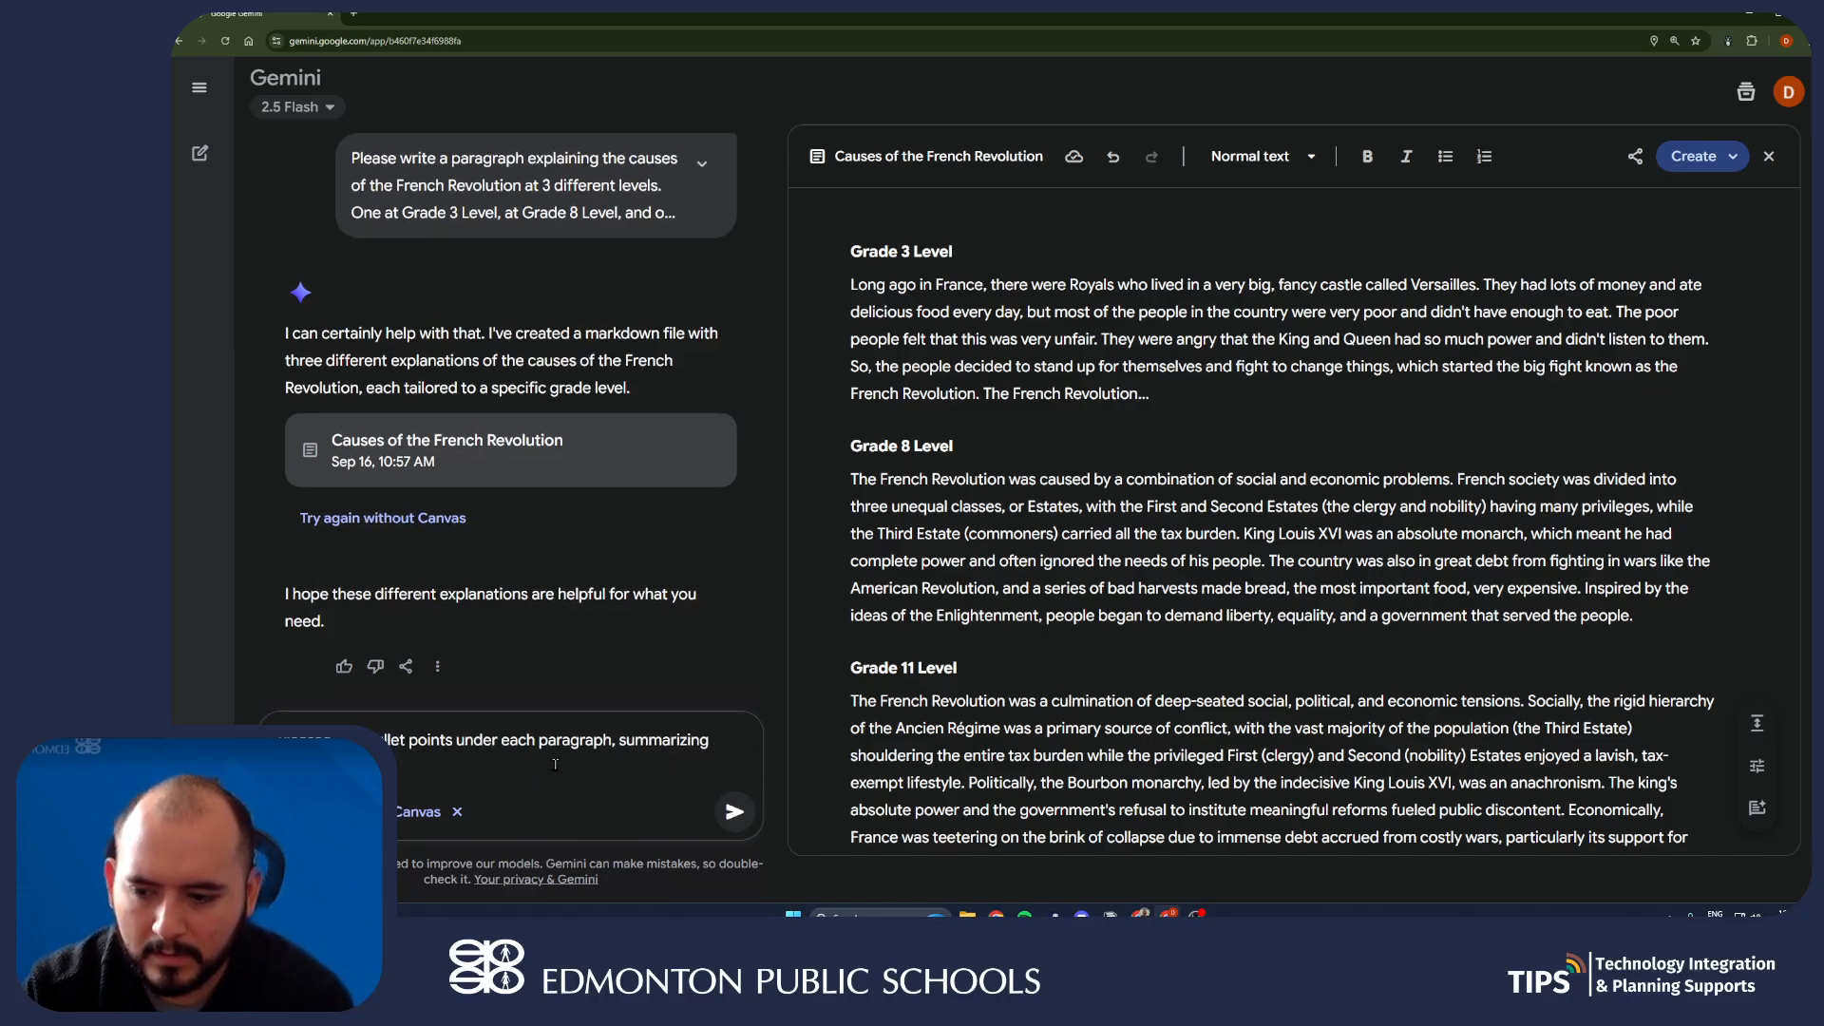
text(ch grade l)
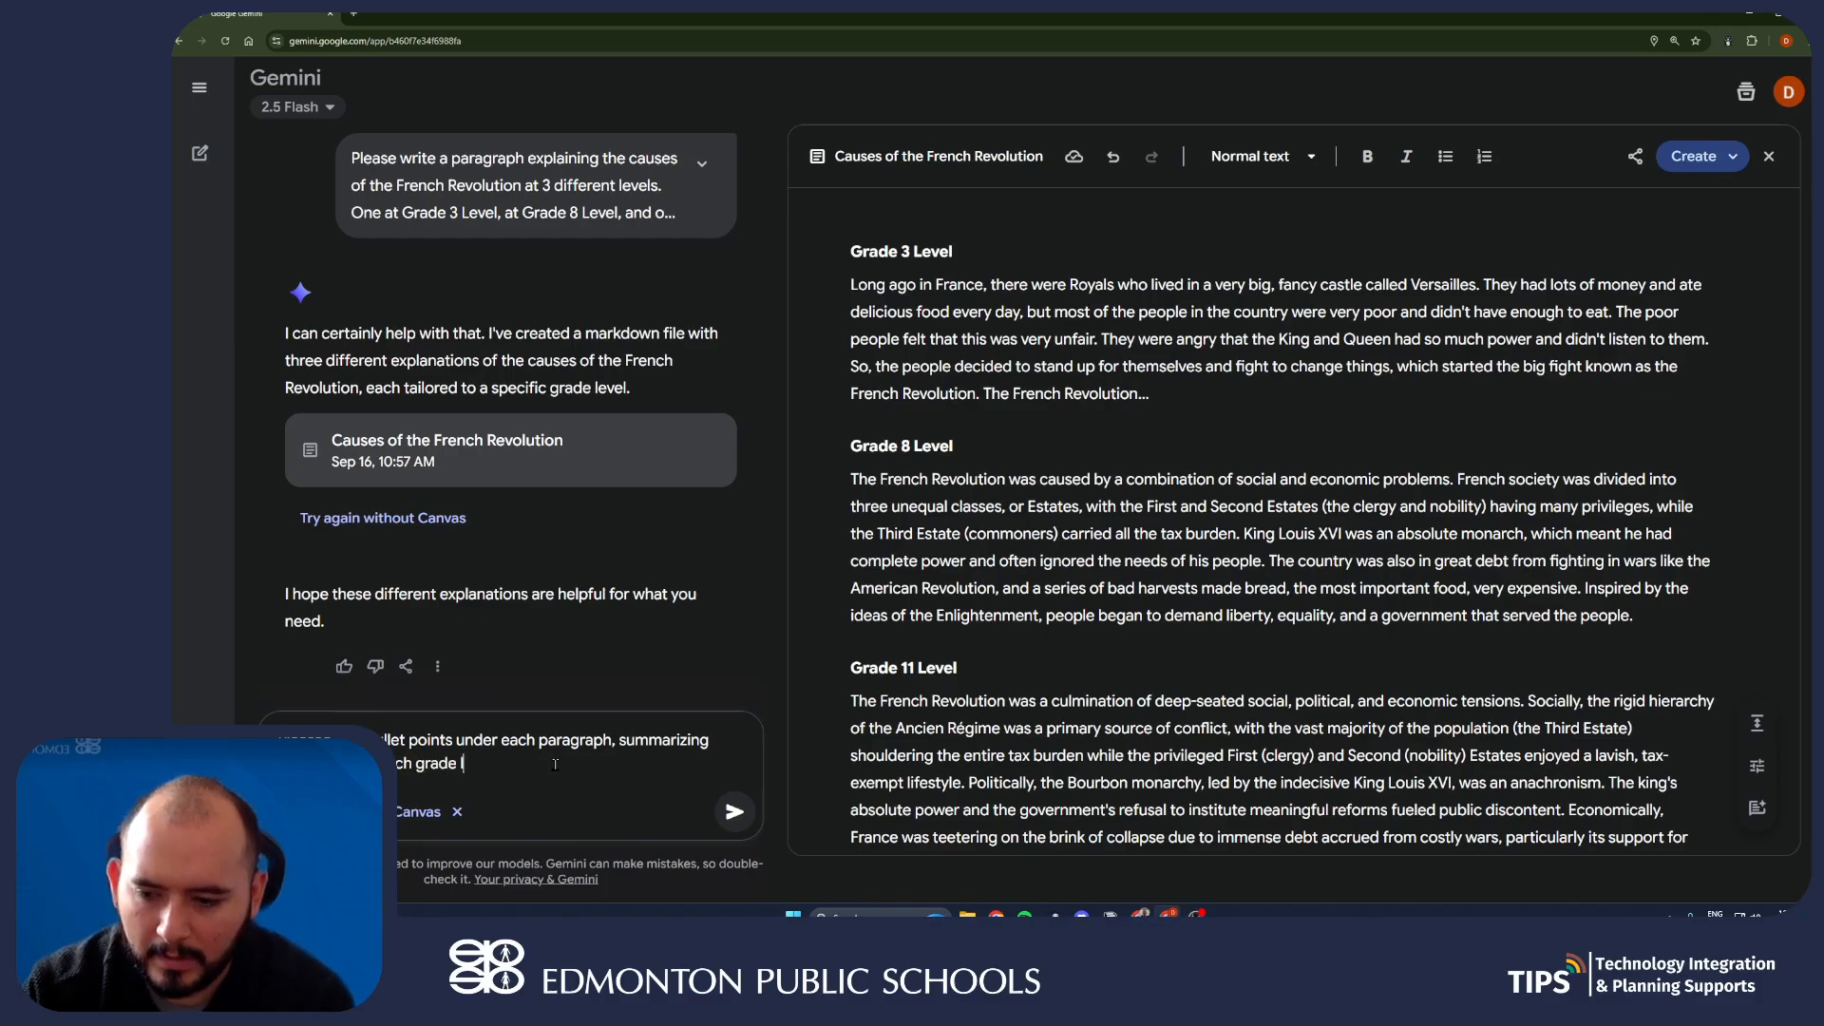
text(evel.)
key(Return)
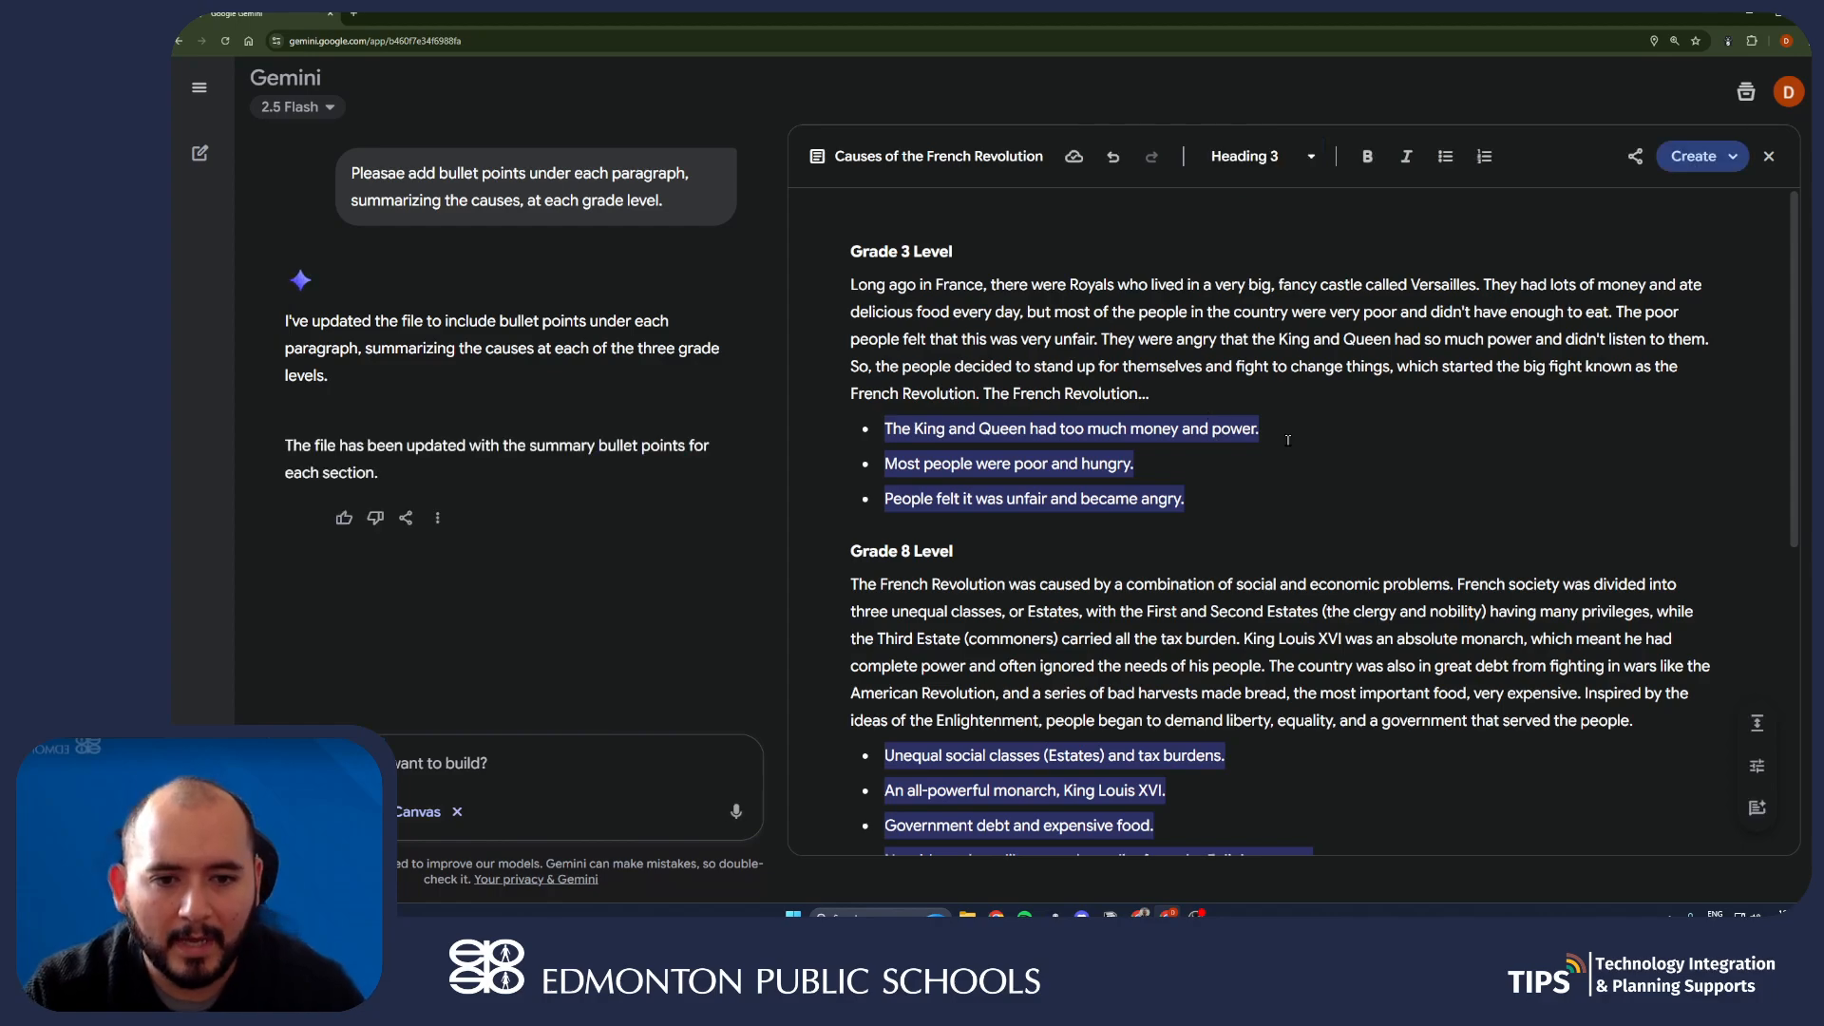
- Review the summary bullet points added under the Grade 3, Grade 8 and Grade 11 paragraphs
scroll(1262, 495, down, 2)
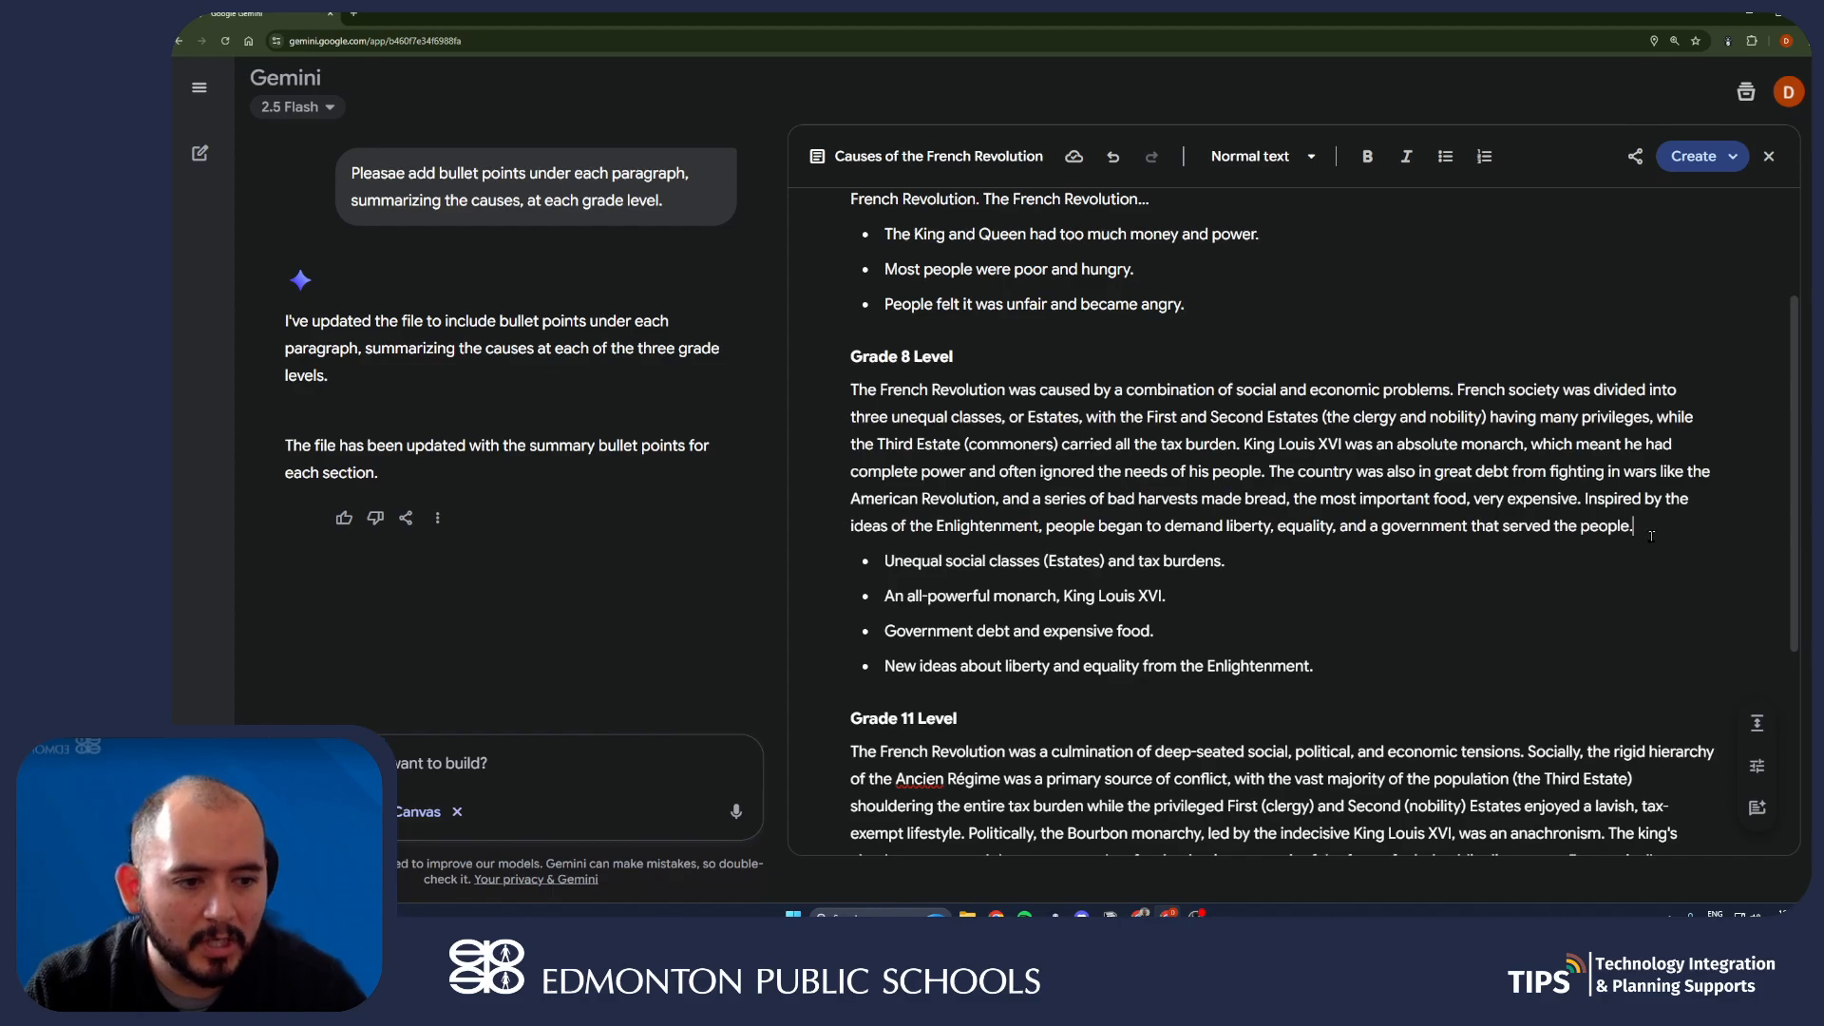
drag(1652, 536, 851, 388)
click(1377, 657)
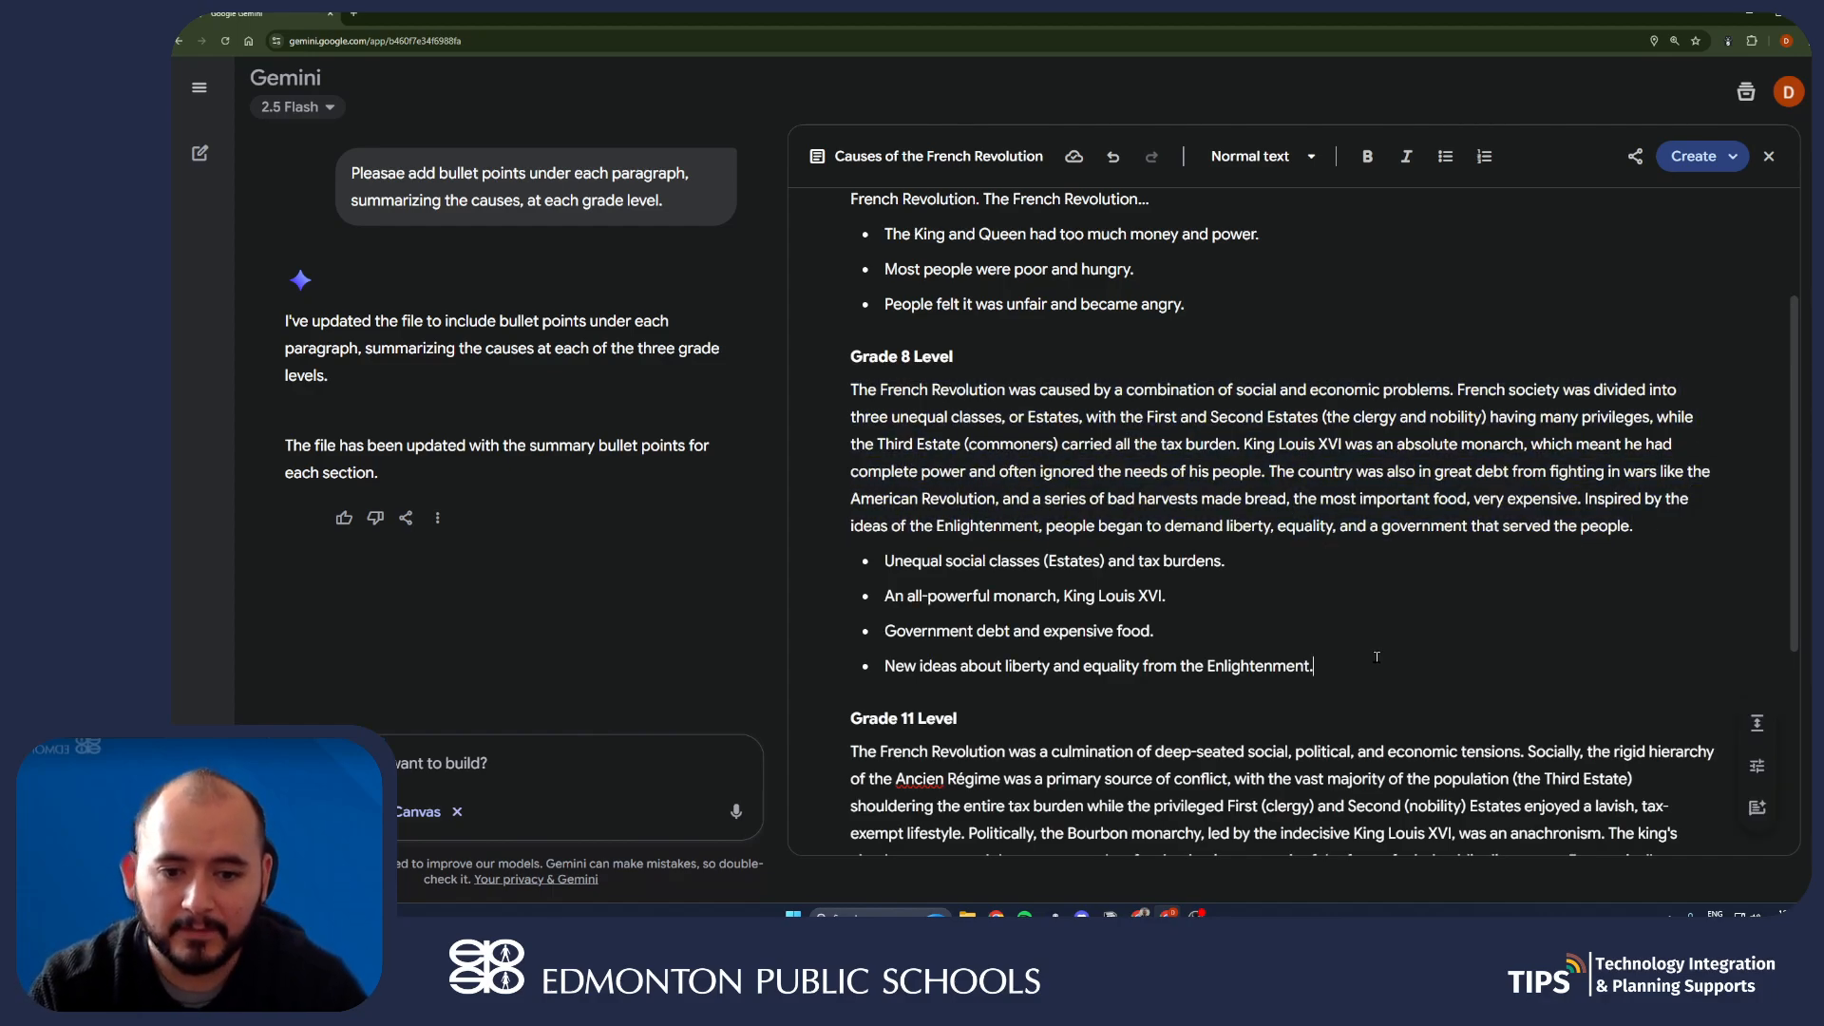
scroll(1349, 589, down, 4)
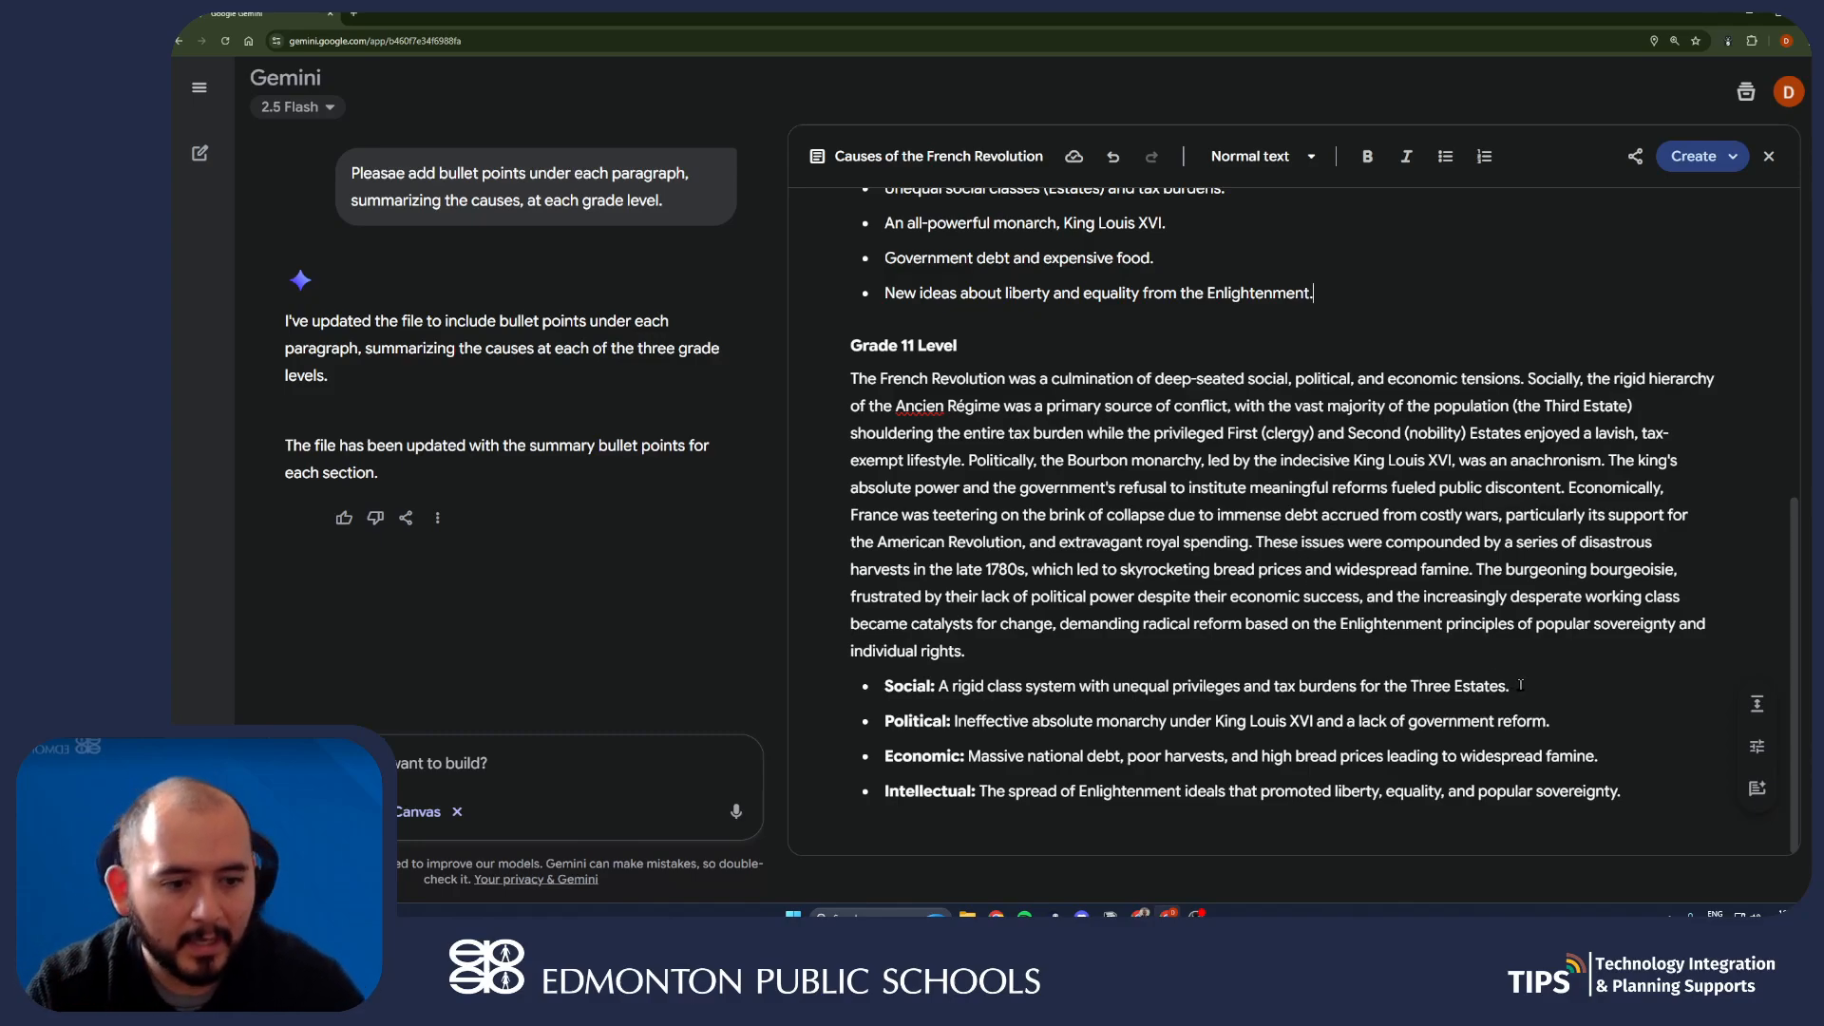
drag(1513, 686, 866, 685)
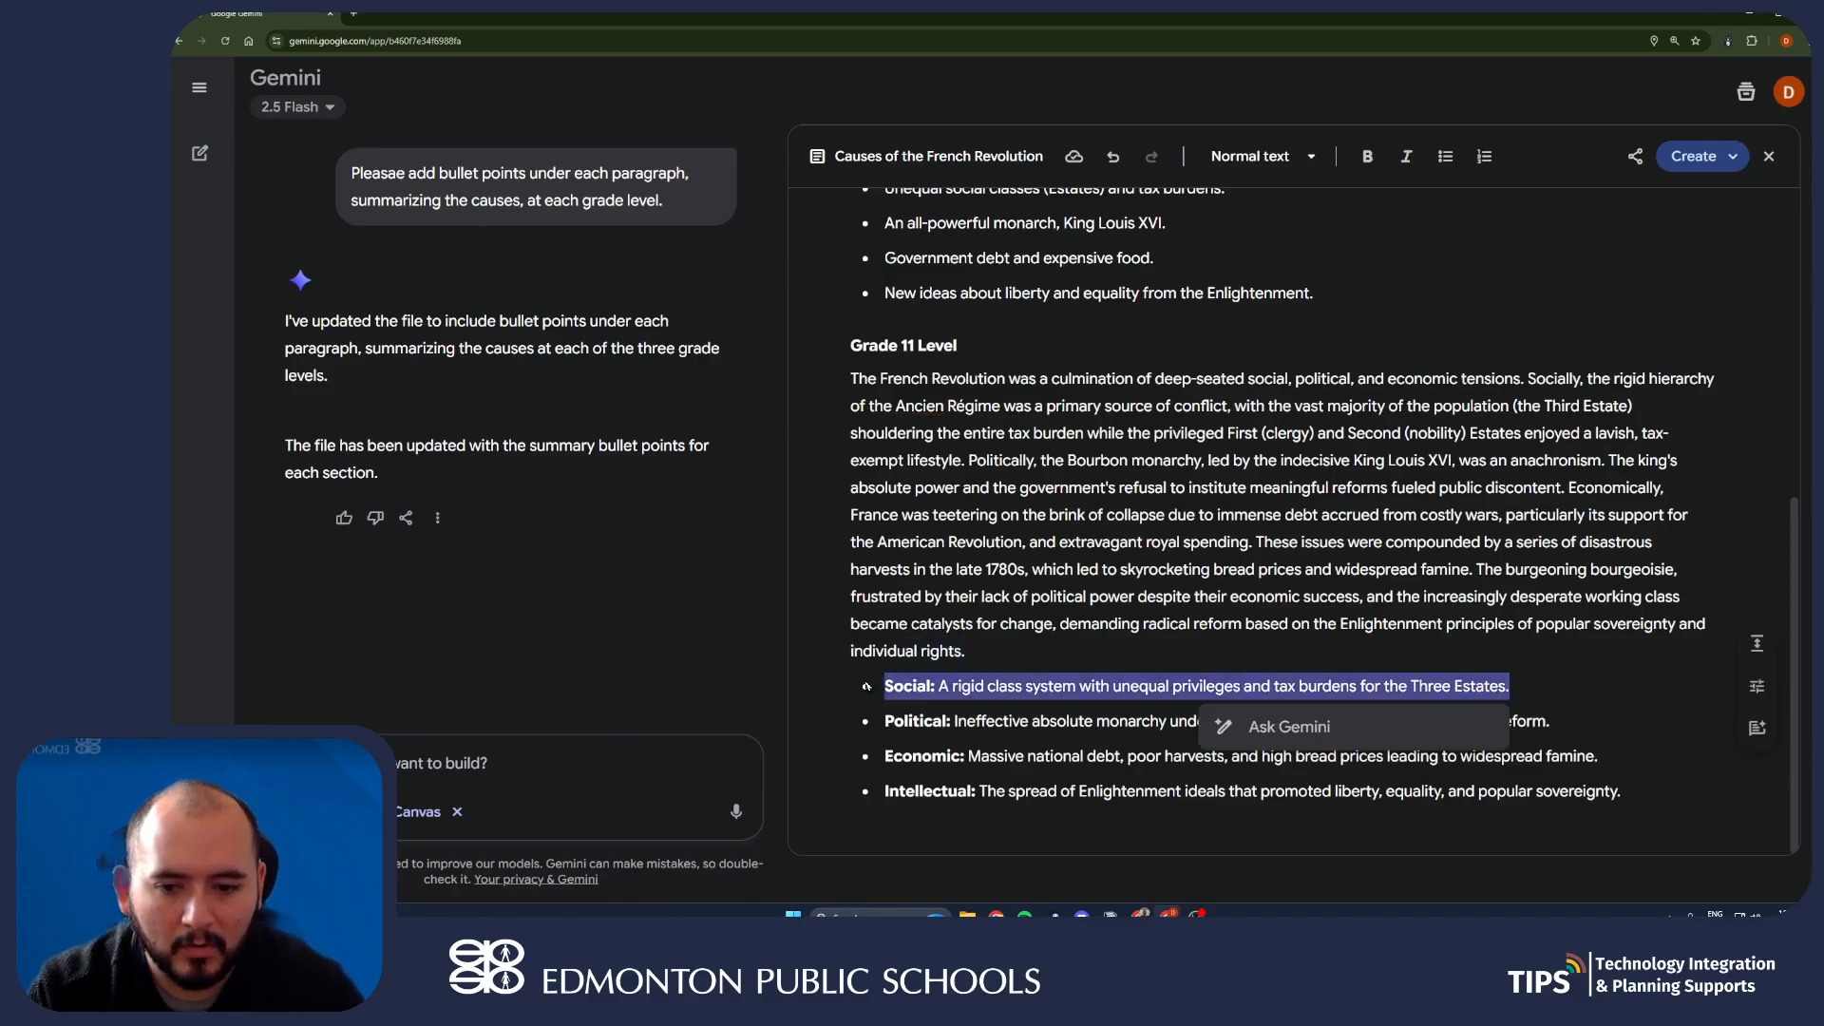
click(1070, 684)
- Convert the four summary bullet points under the Grade 8 paragraph into a numbered list
scroll(1026, 646, up, 3)
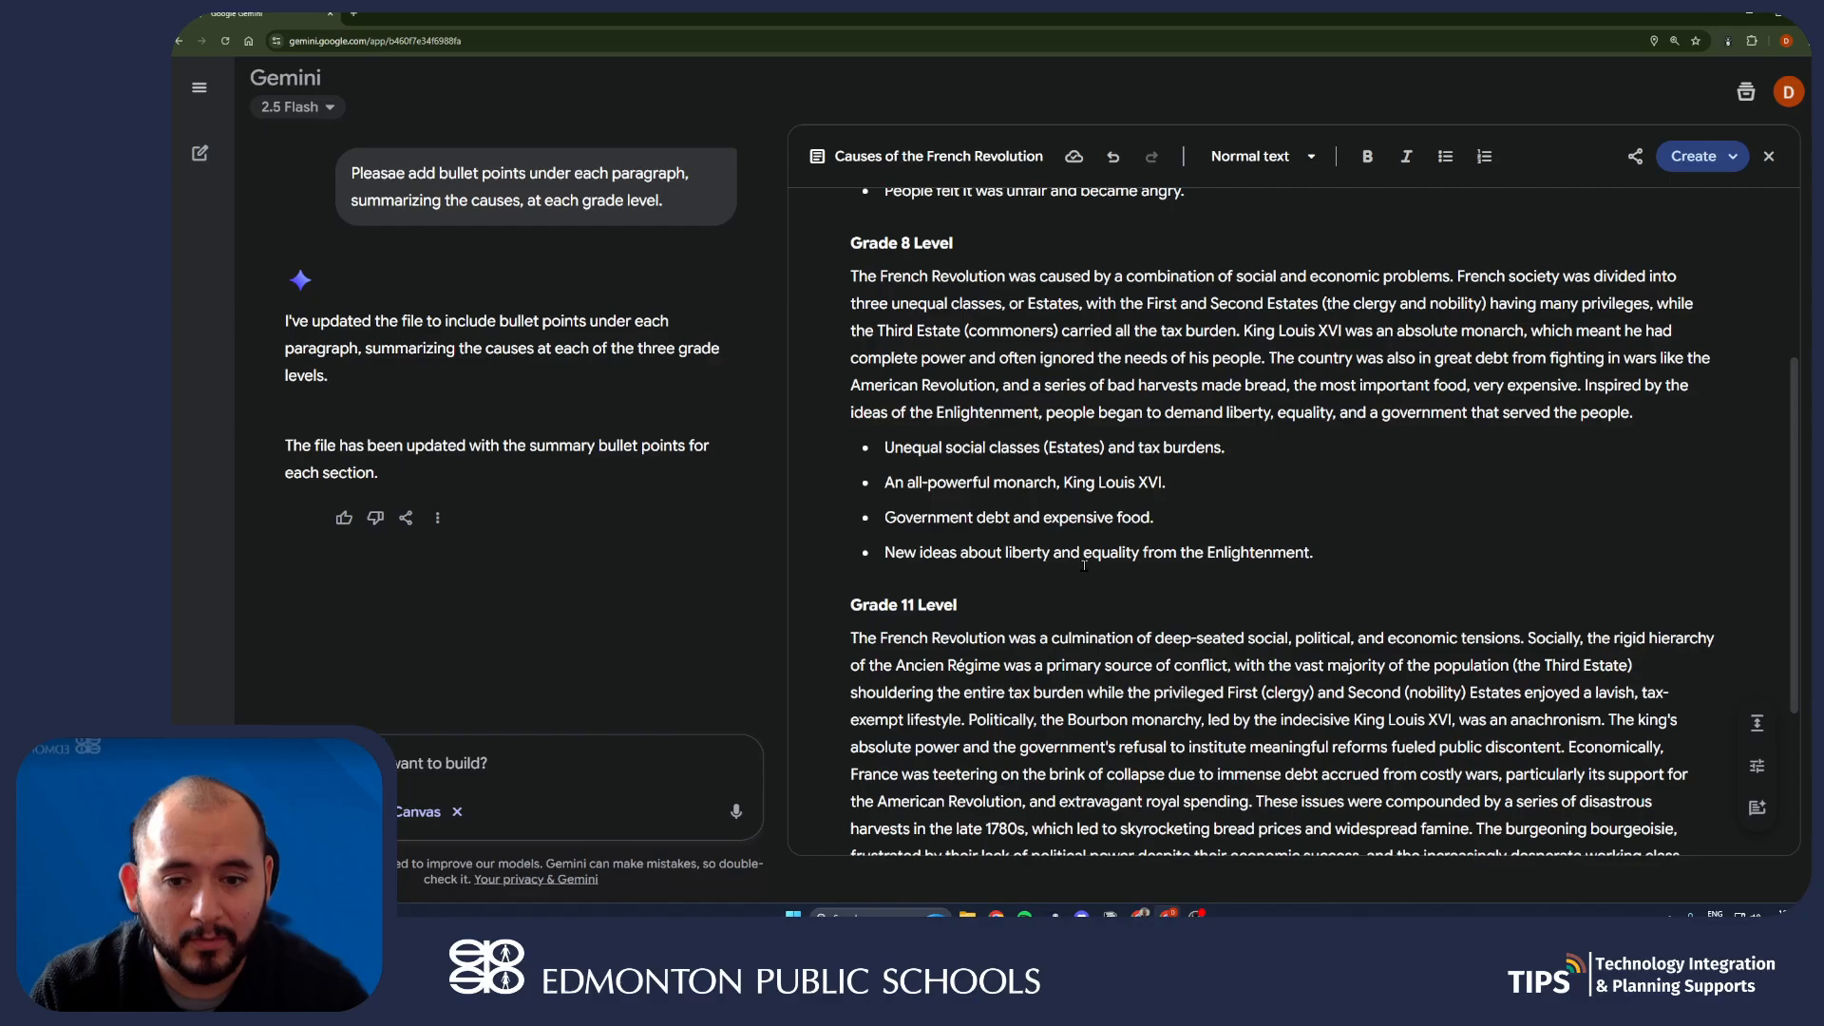
scroll(1186, 618, up, 1)
scroll(1186, 619, up, 1)
drag(1316, 682, 882, 577)
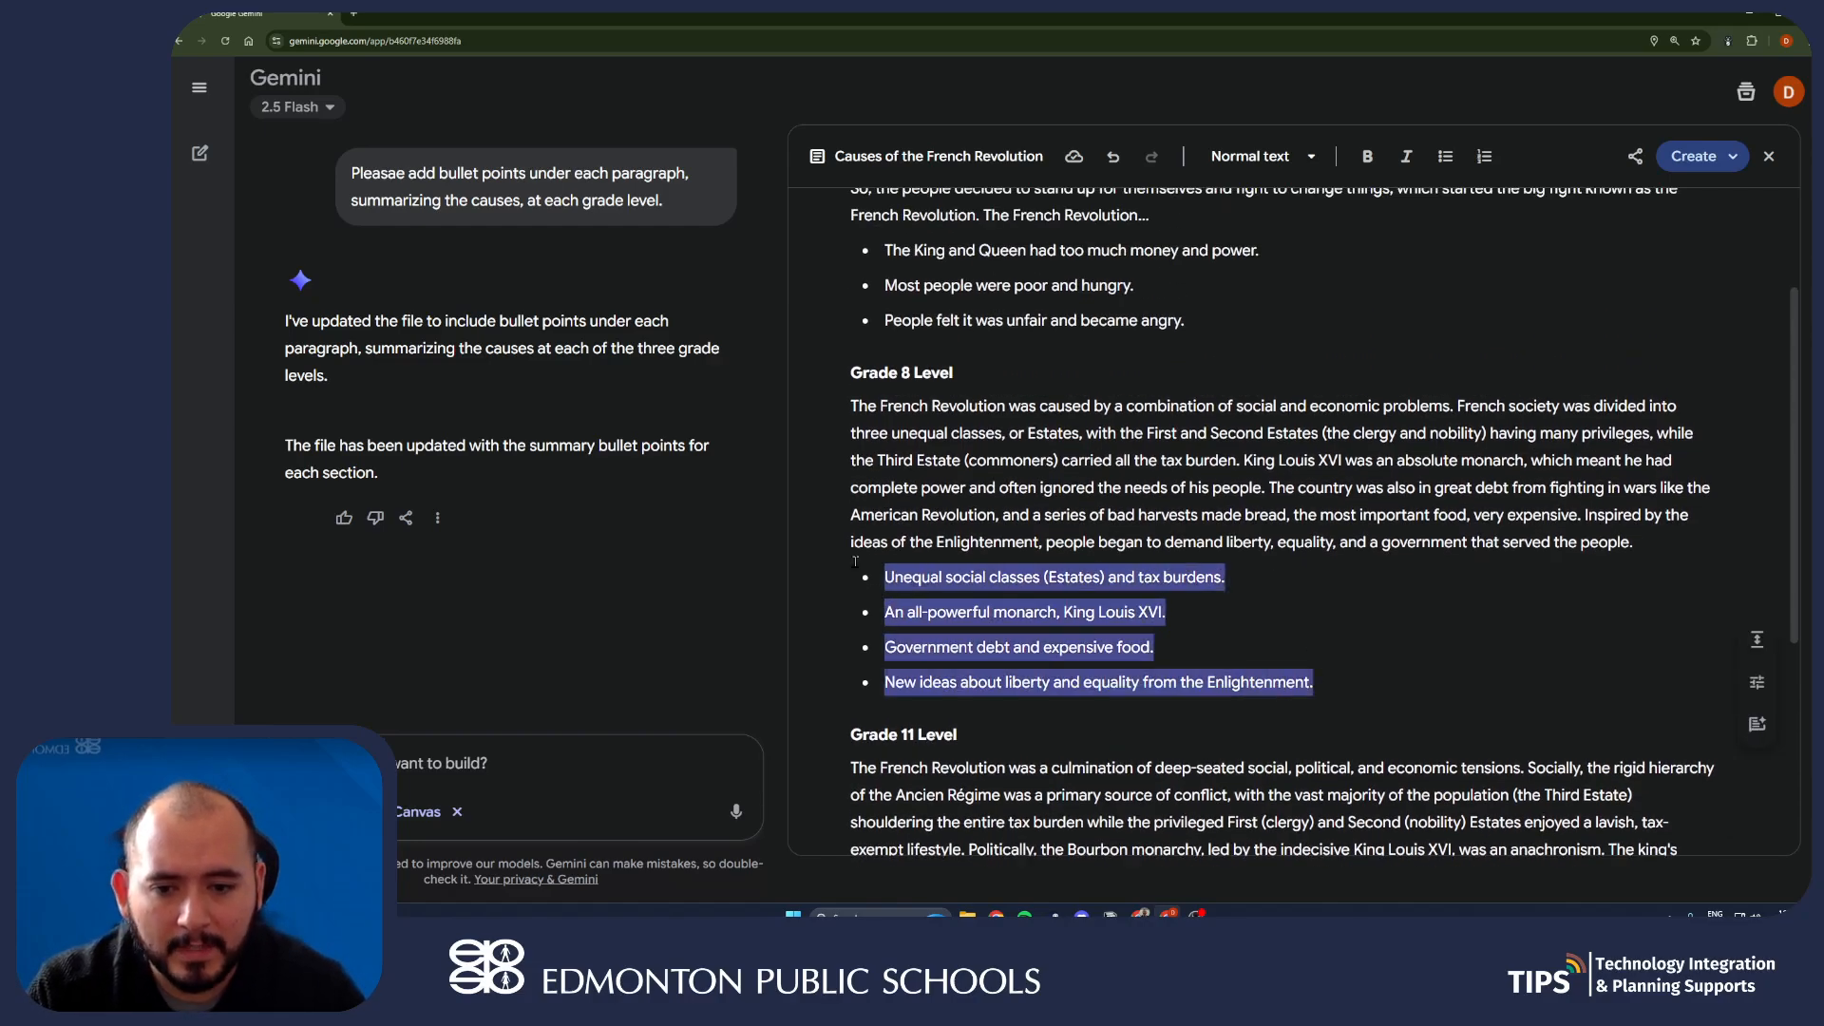
click(1446, 157)
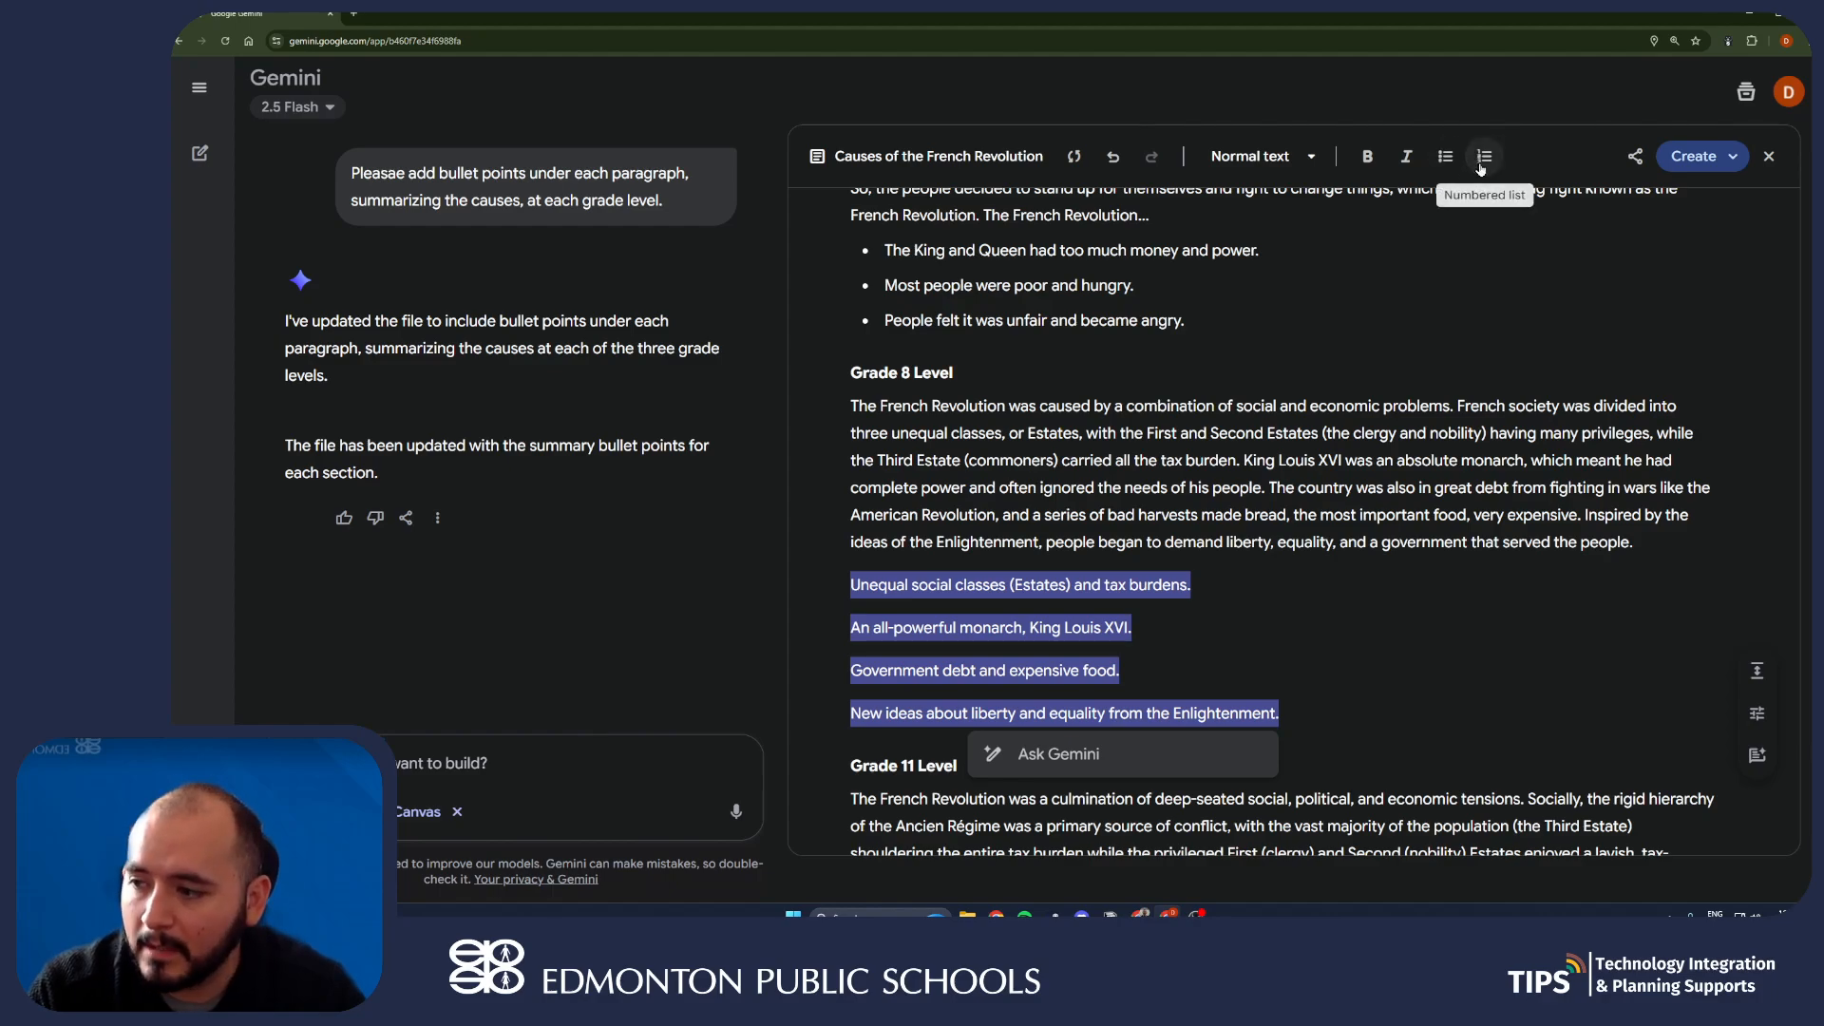
click(1482, 160)
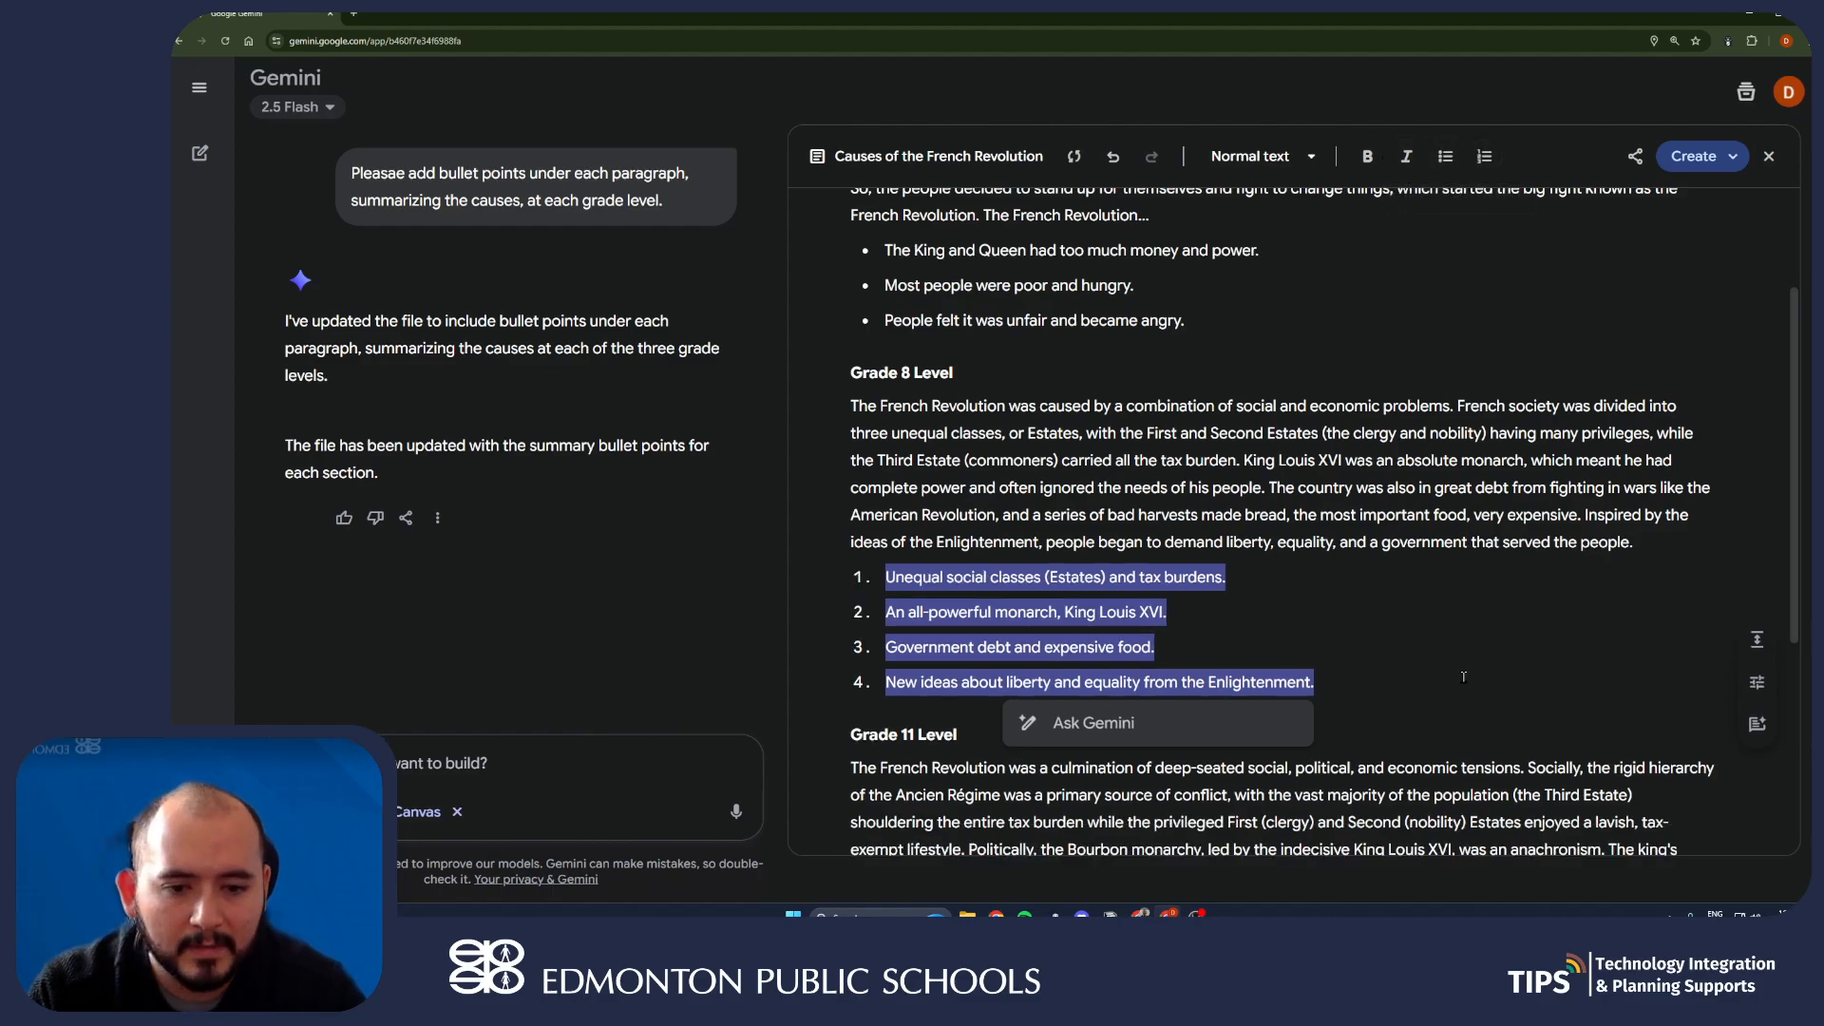
click(1463, 677)
- Convert the Social, Political, Economic and Intellectual bullet points under the Grade 11 paragraph into a numbered list
scroll(1463, 677, down, 4)
drag(1639, 794, 875, 681)
click(1485, 158)
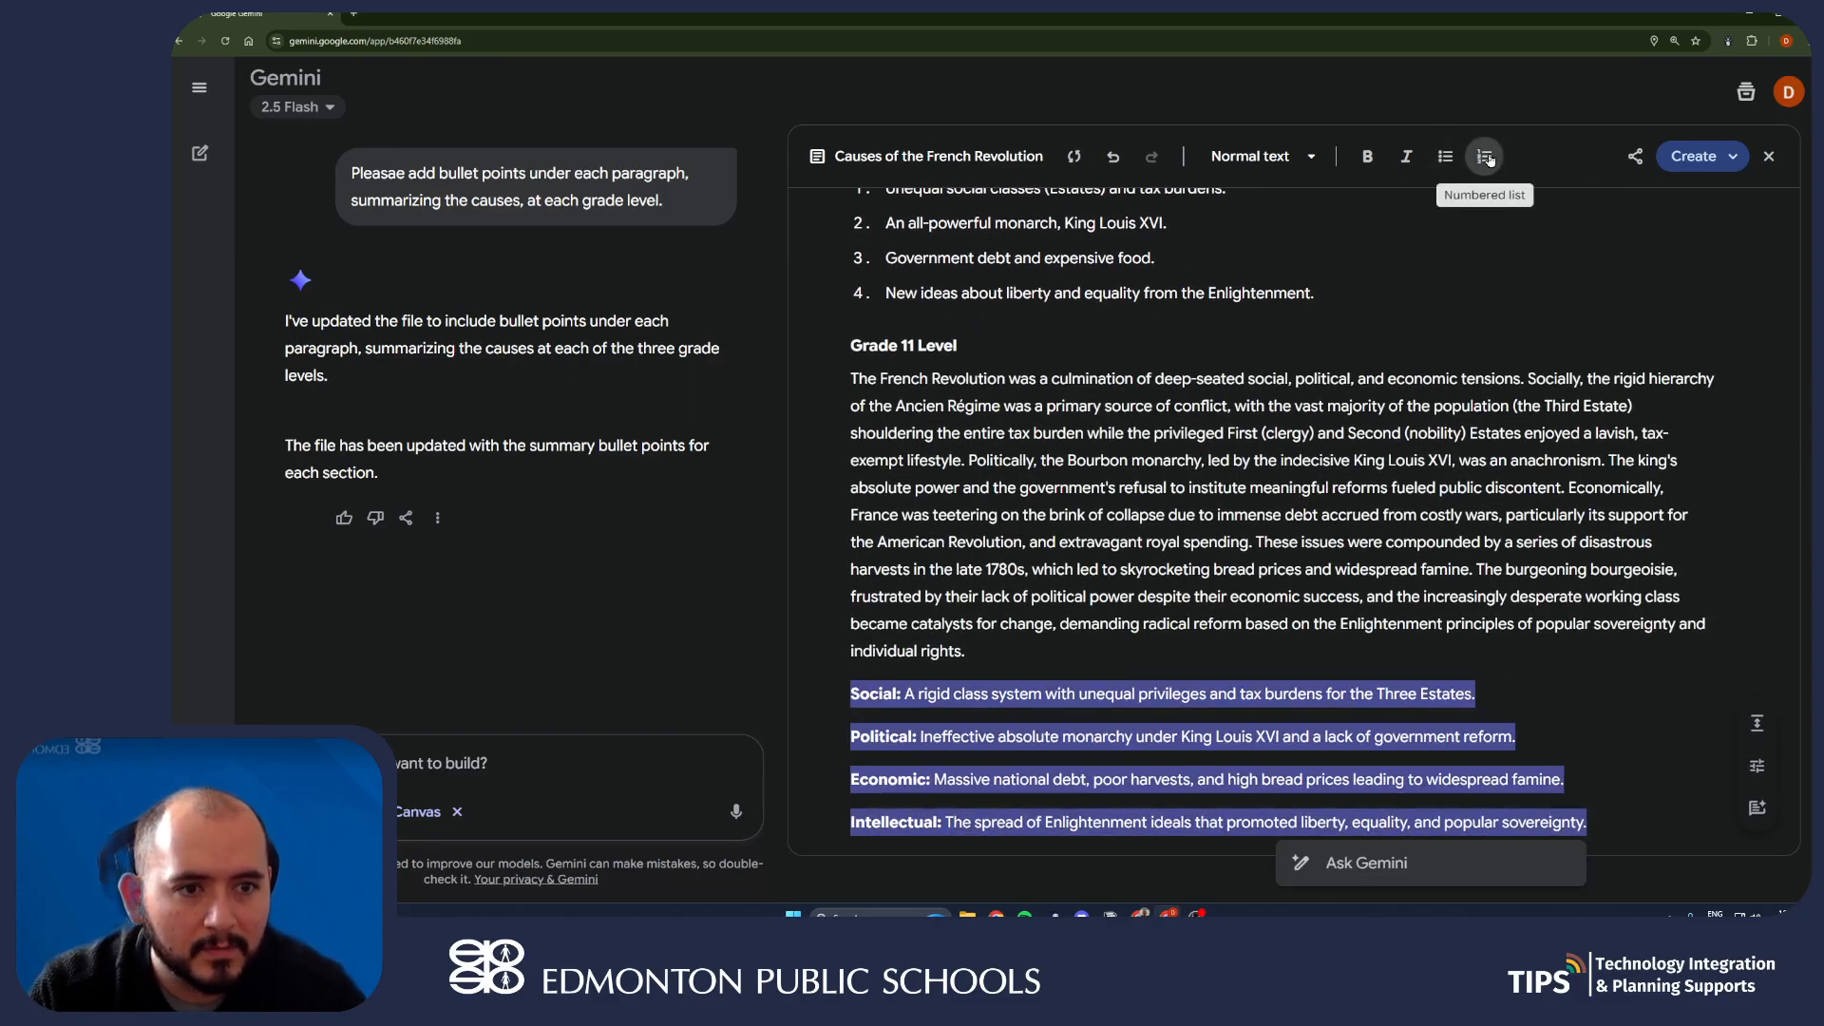
- Convert the three summary bullet points under the Grade 3 paragraph into a numbered list
scroll(1187, 428, up, 5)
drag(1186, 384, 875, 320)
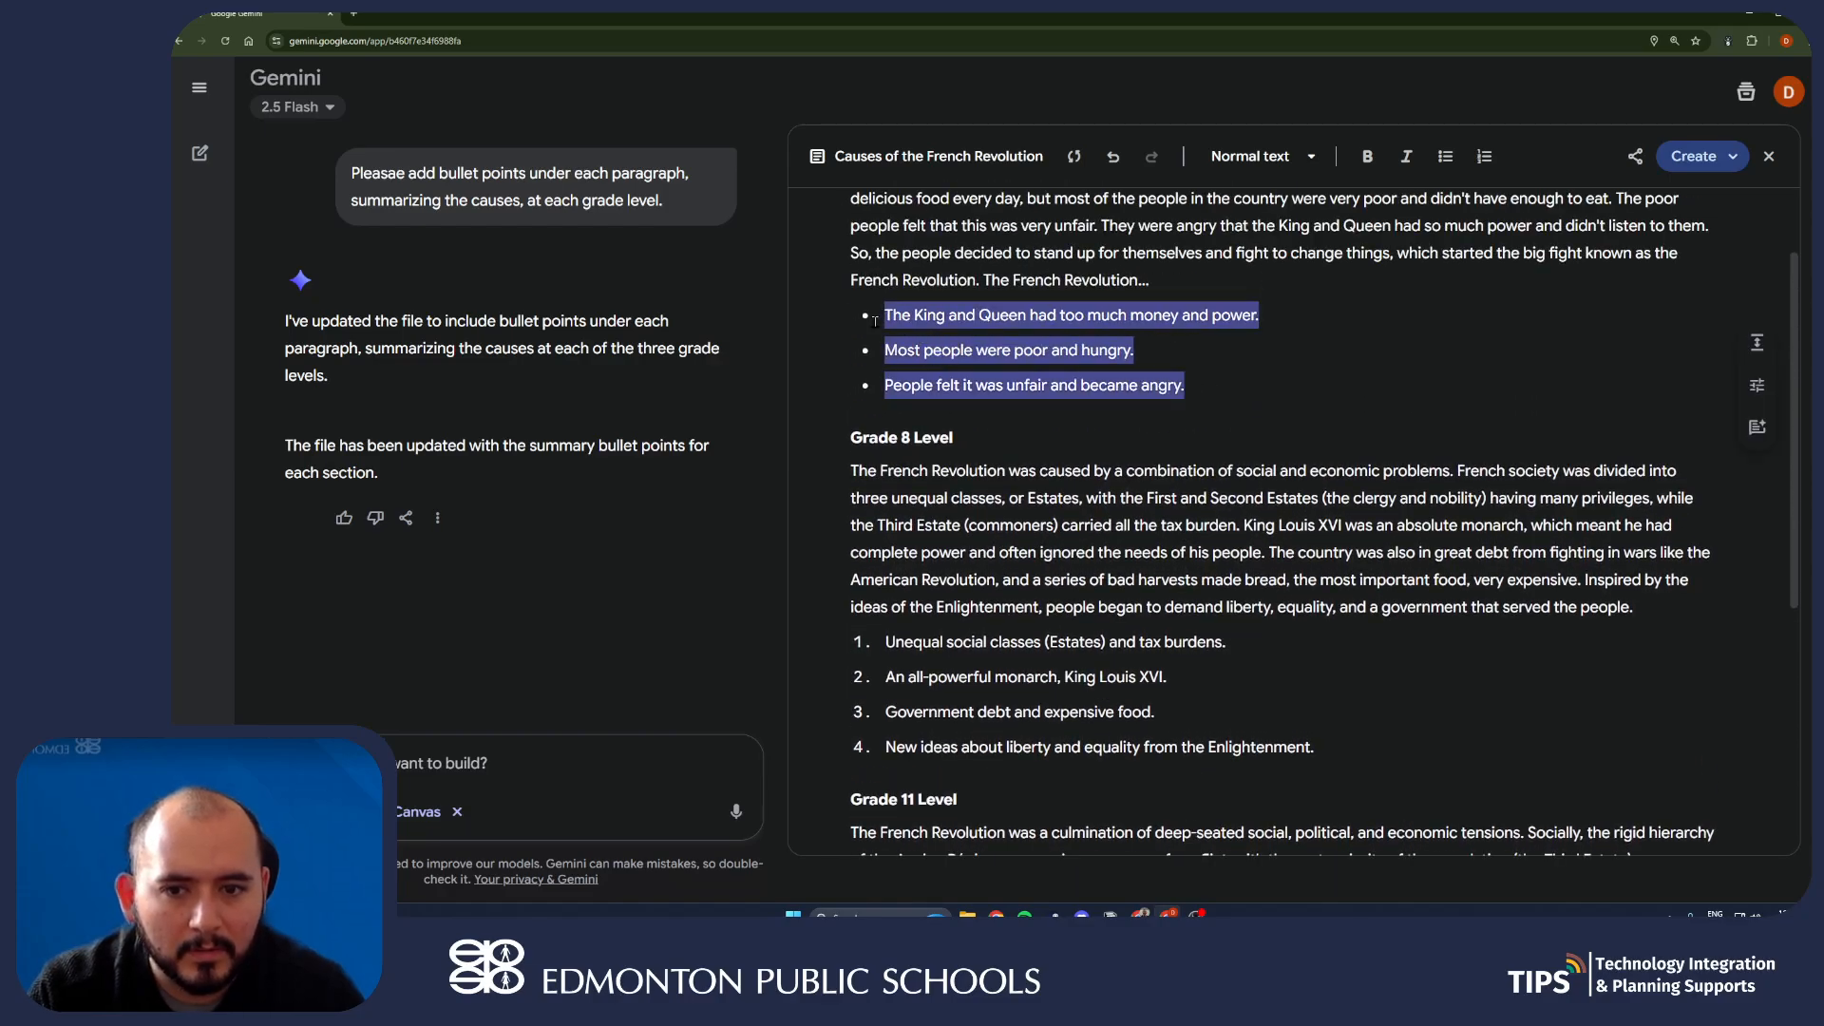
click(1445, 156)
click(1485, 156)
click(1339, 392)
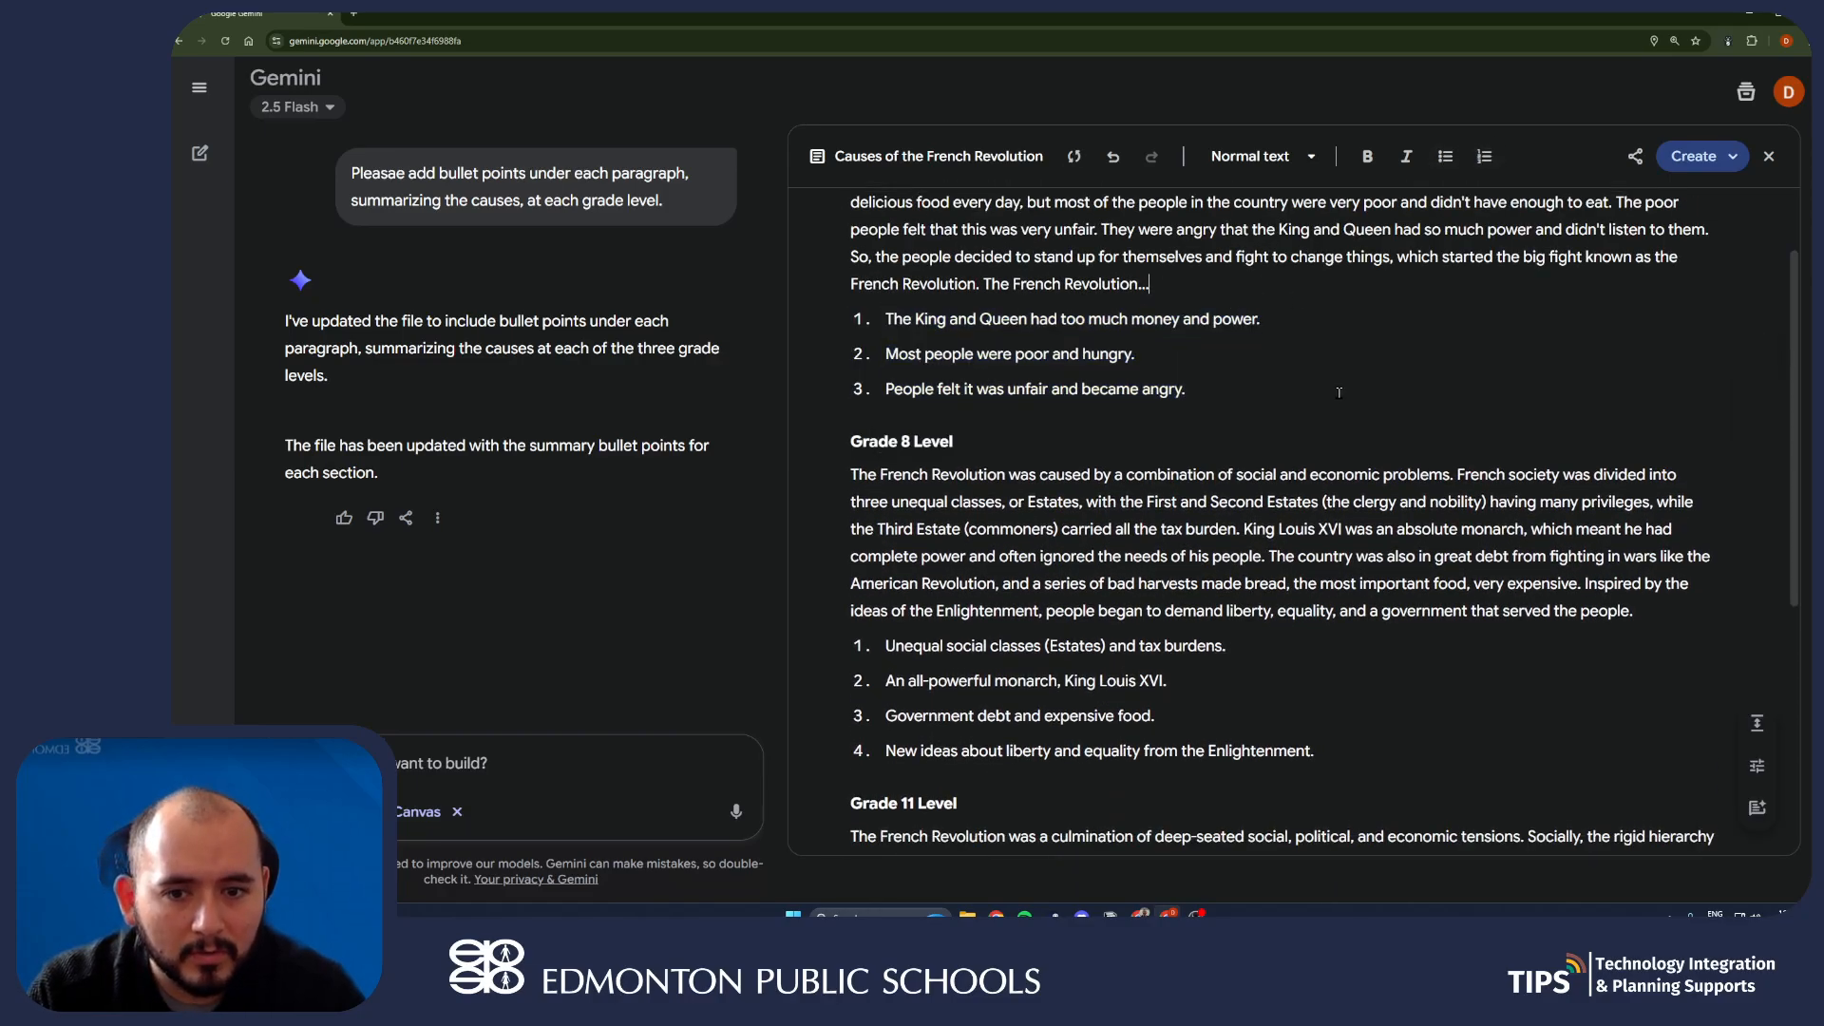
- Change the style of the "Grade 3 Level" title to Heading 1
scroll(1338, 392, up, 2)
drag(954, 253, 851, 253)
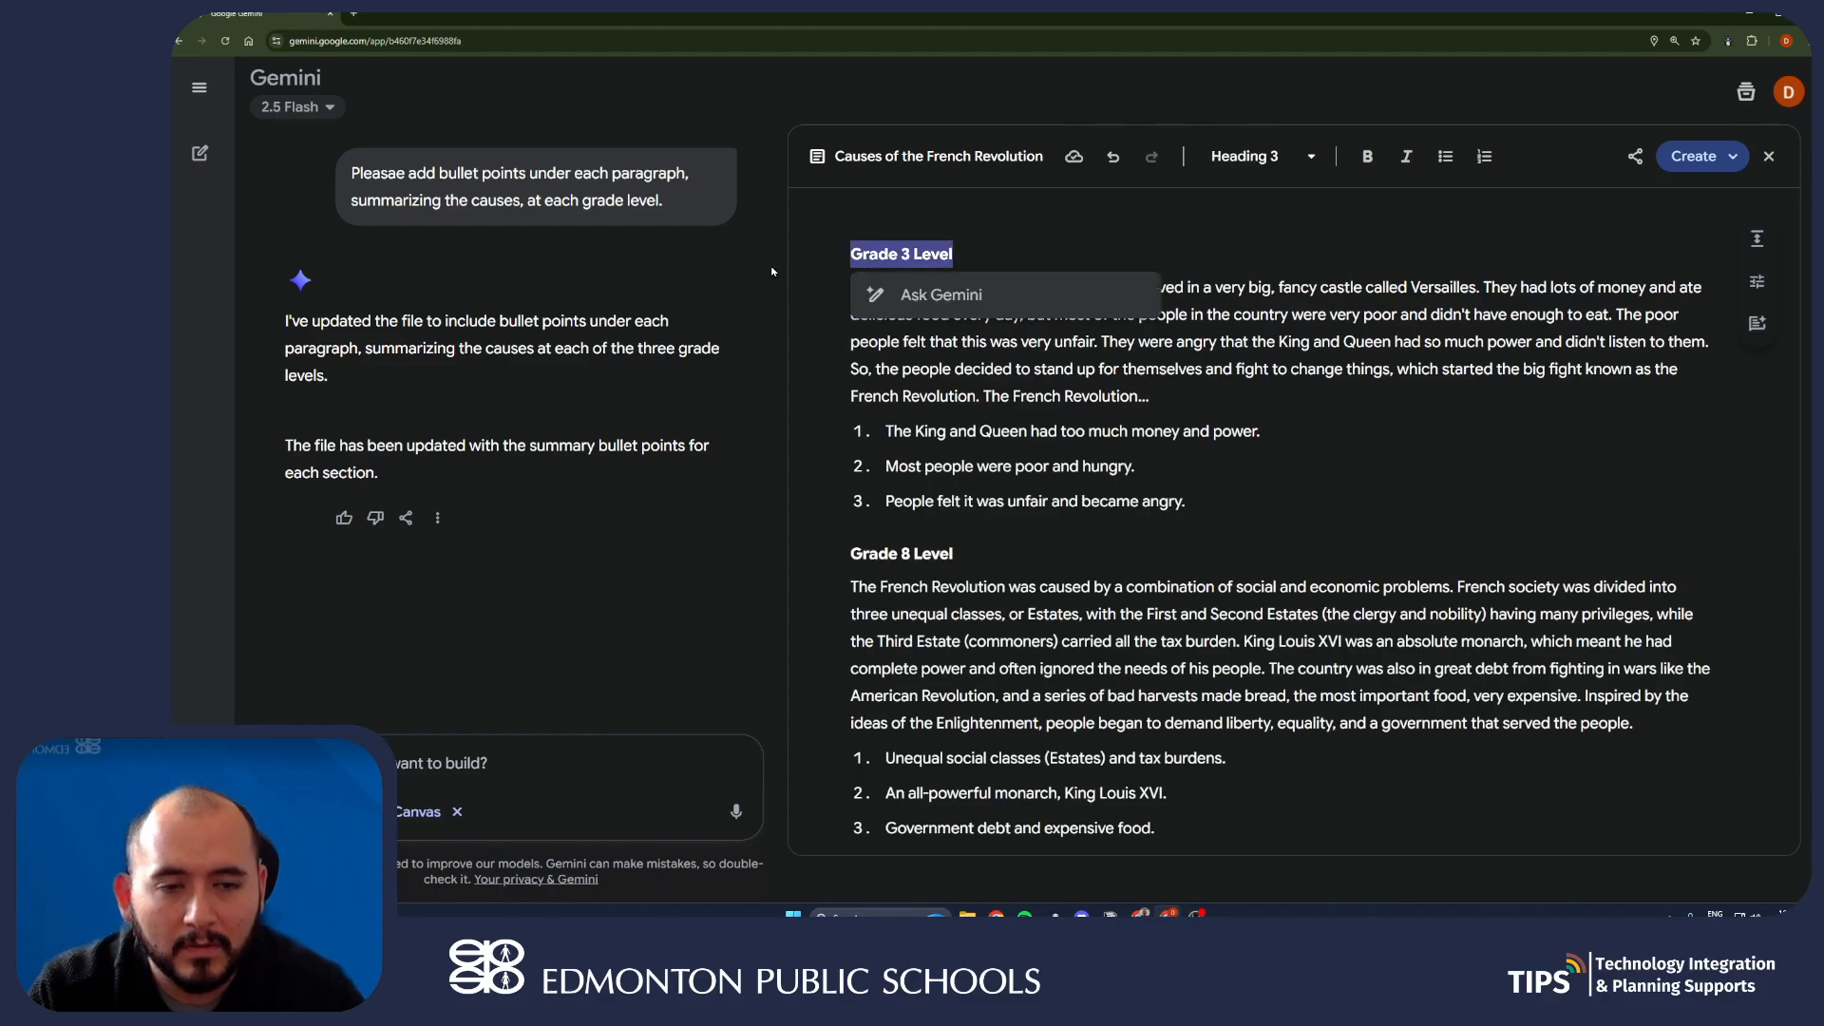
click(1279, 155)
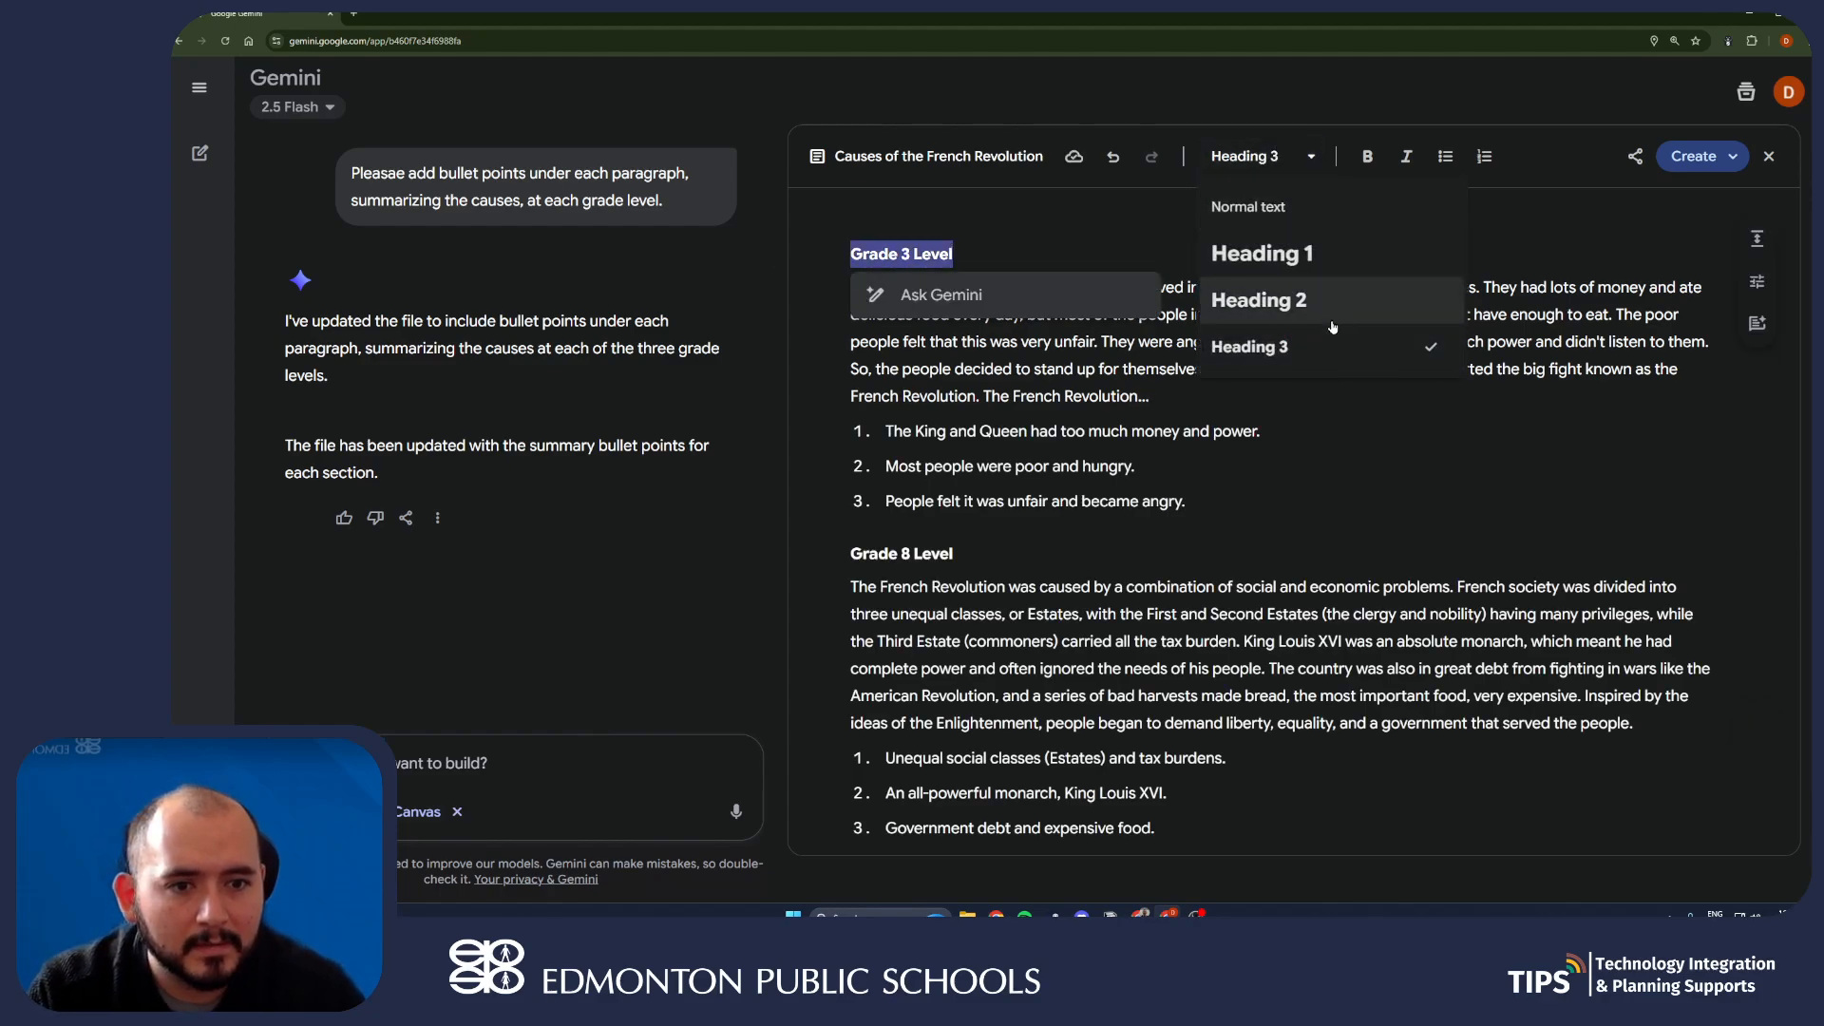
click(1341, 252)
click(1004, 503)
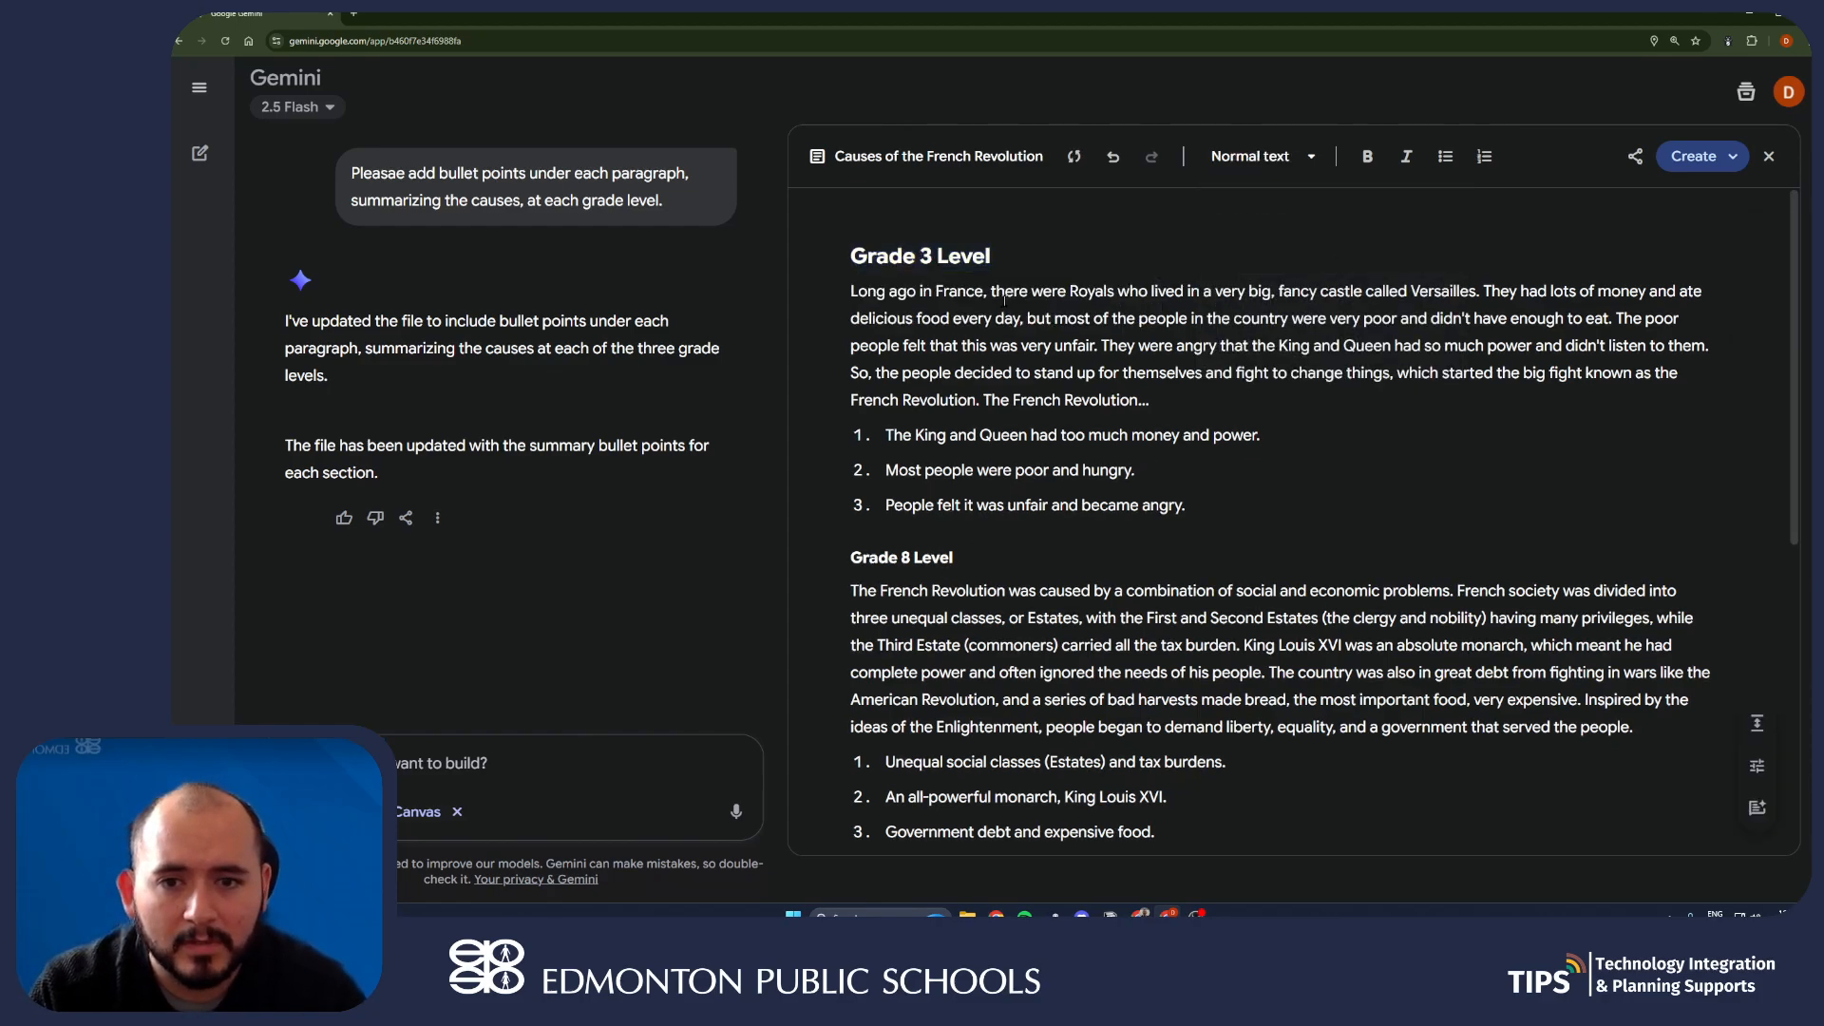
- Set the style of the "Grade 3 Level" title back to Heading 3
drag(993, 258, 865, 258)
click(957, 291)
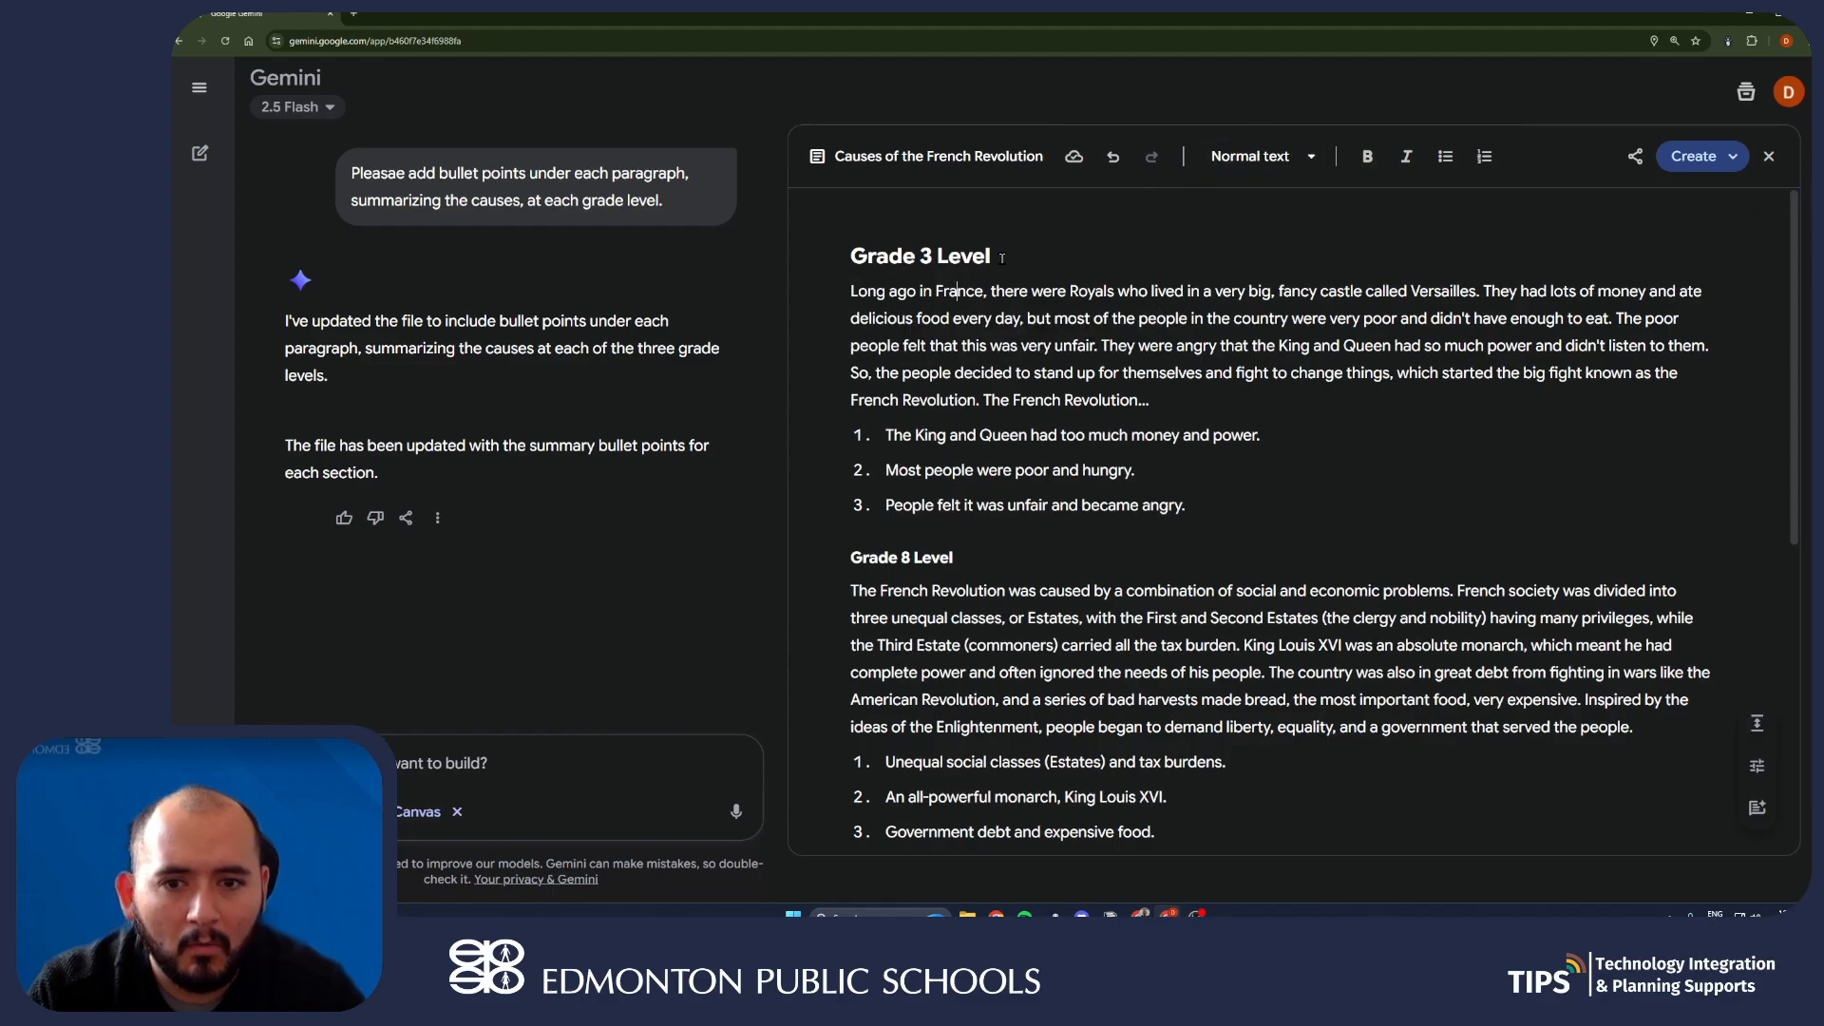
drag(1002, 259, 849, 256)
click(1254, 156)
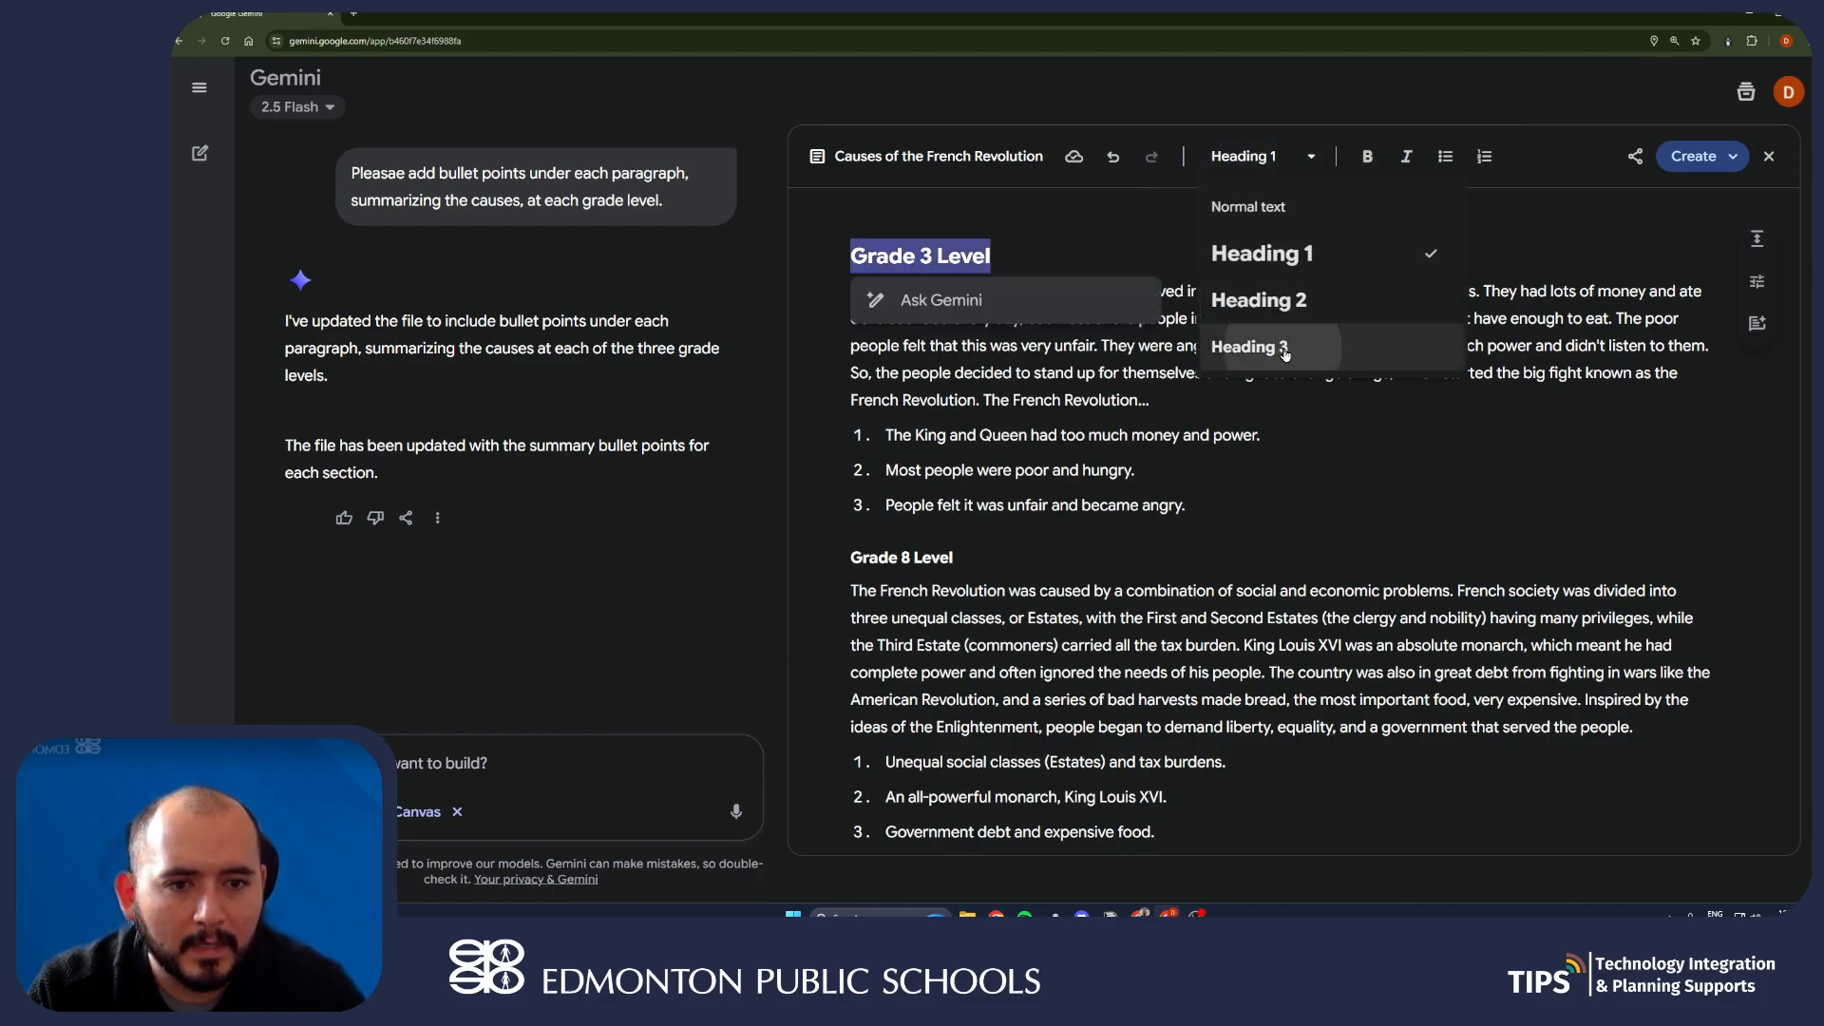
click(1249, 347)
click(1150, 394)
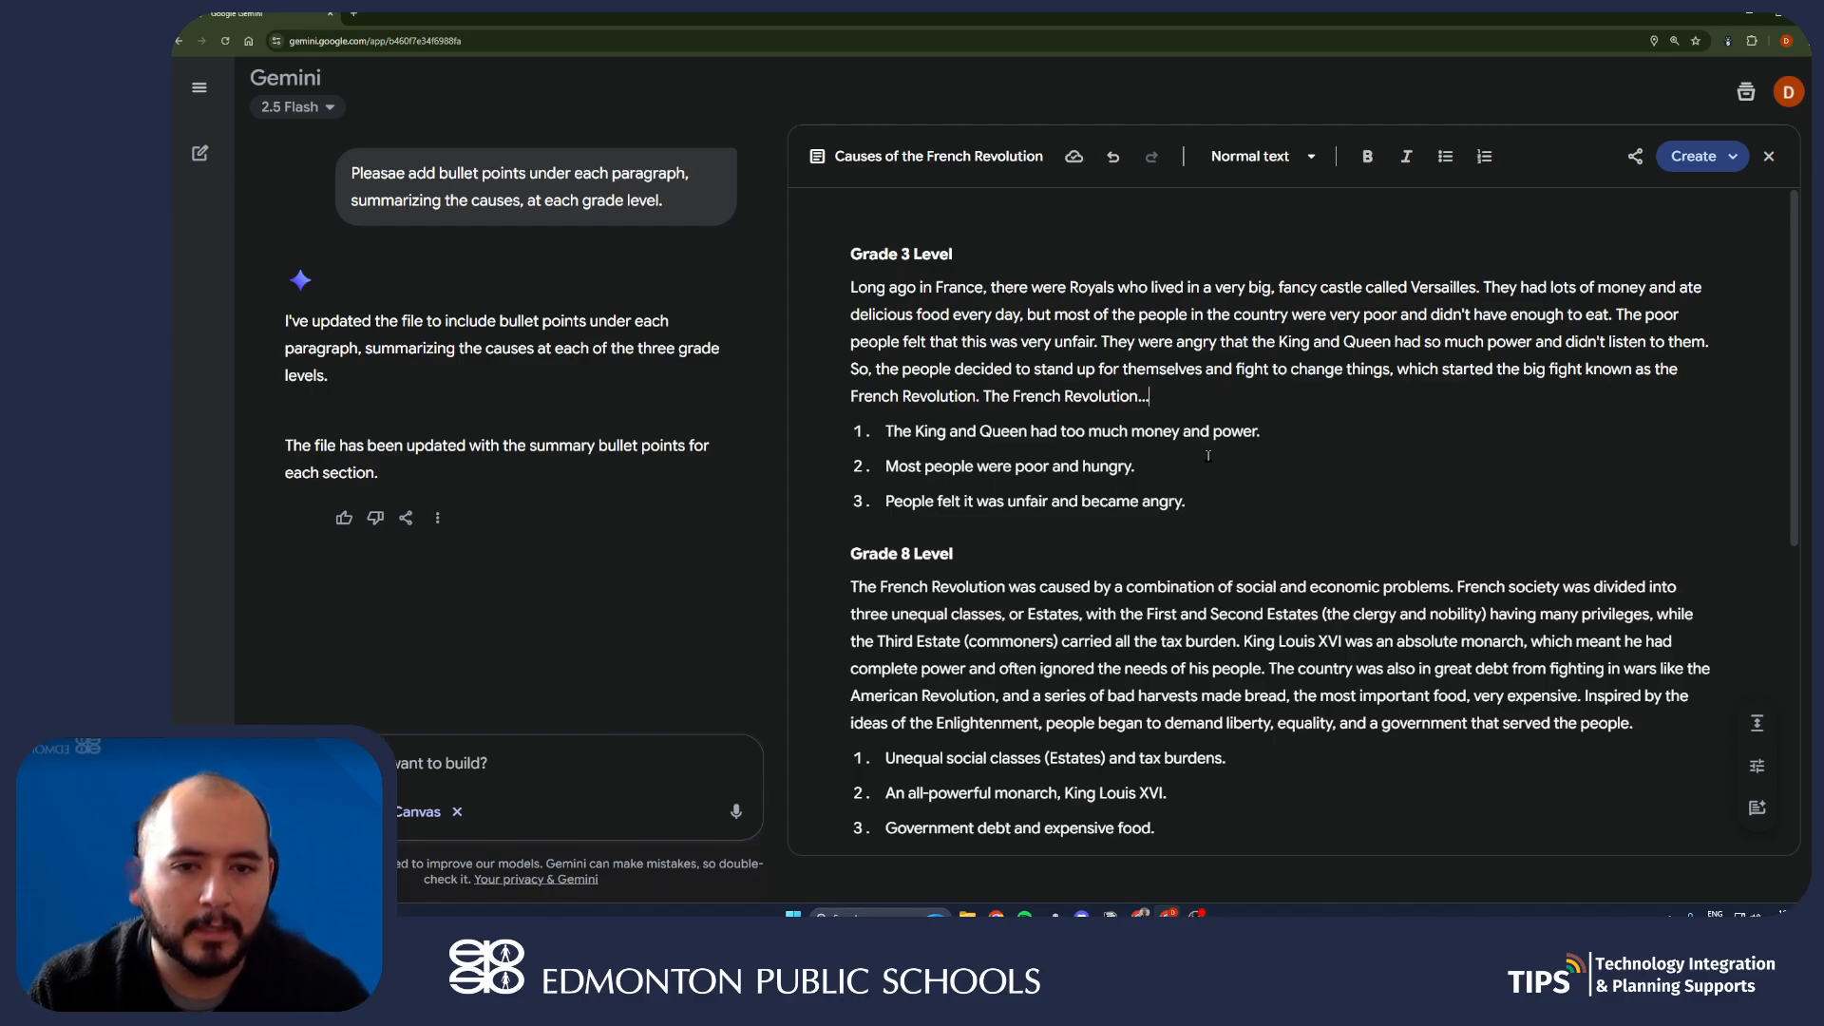
- Go back through the previous document versions to the one without the summary points
scroll(1207, 455, down, 7)
scroll(1235, 370, up, 7)
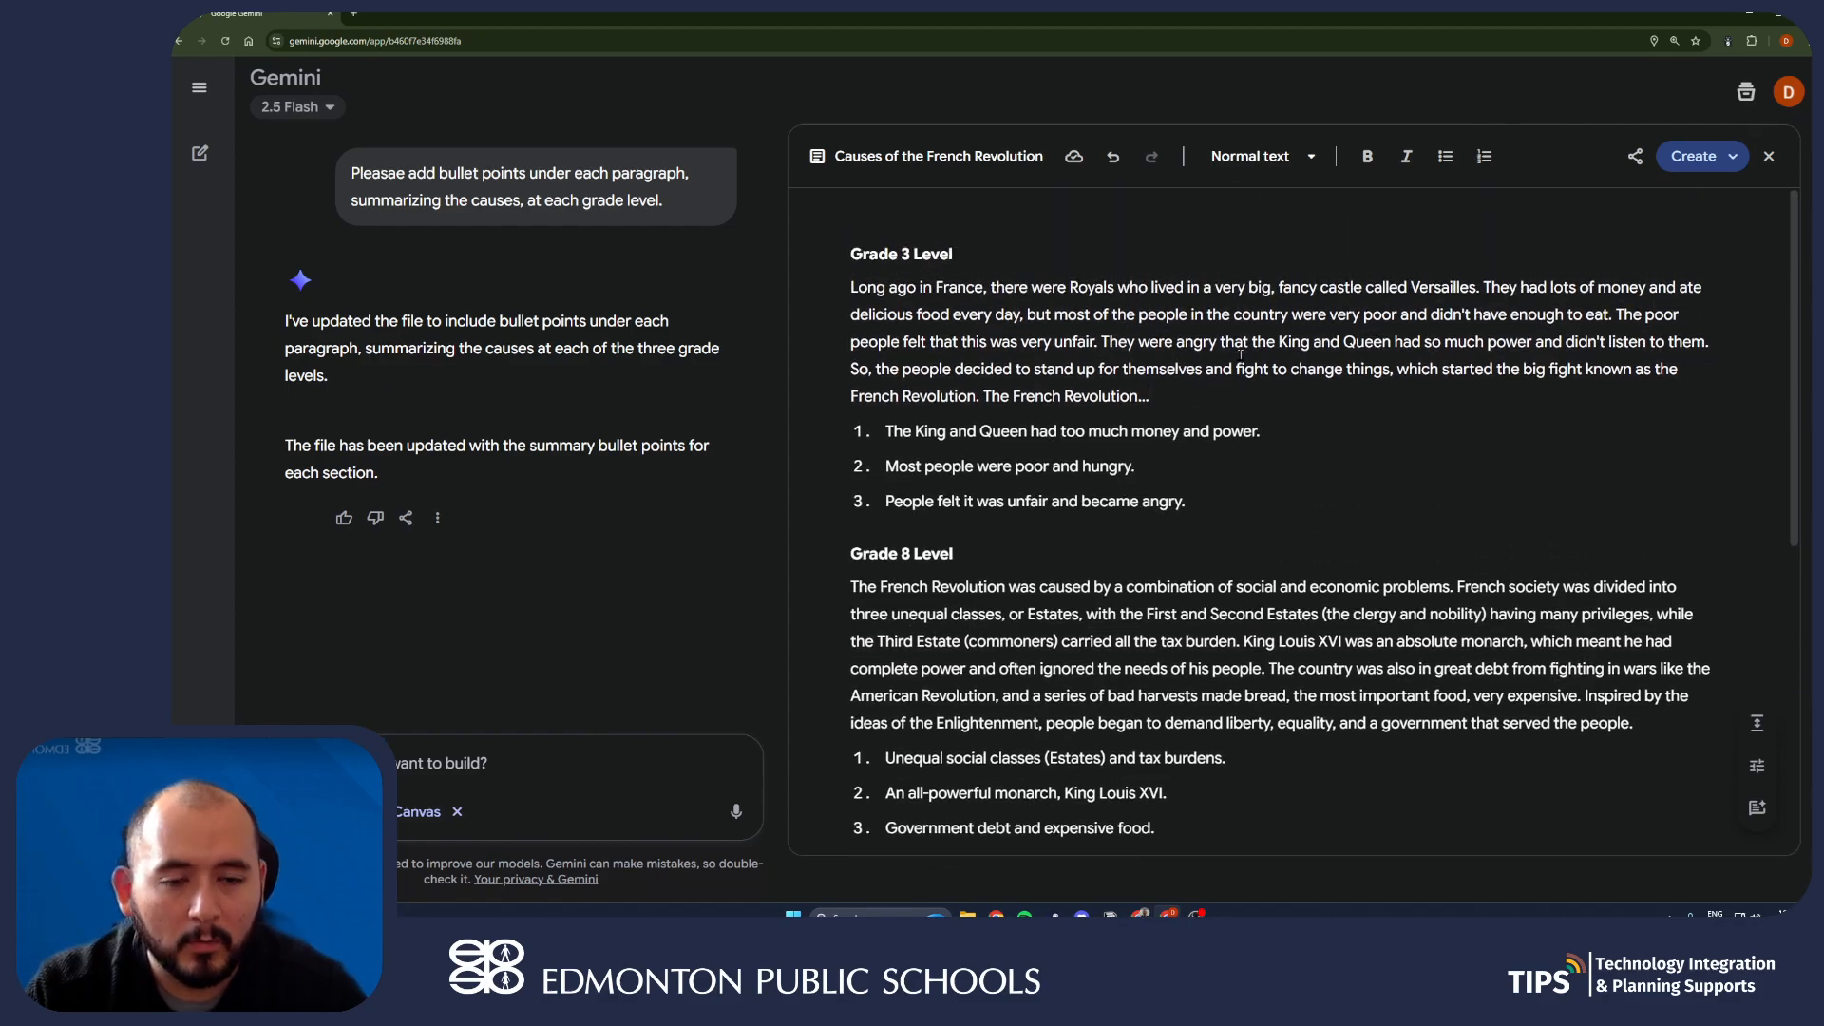
click(1115, 160)
click(1112, 156)
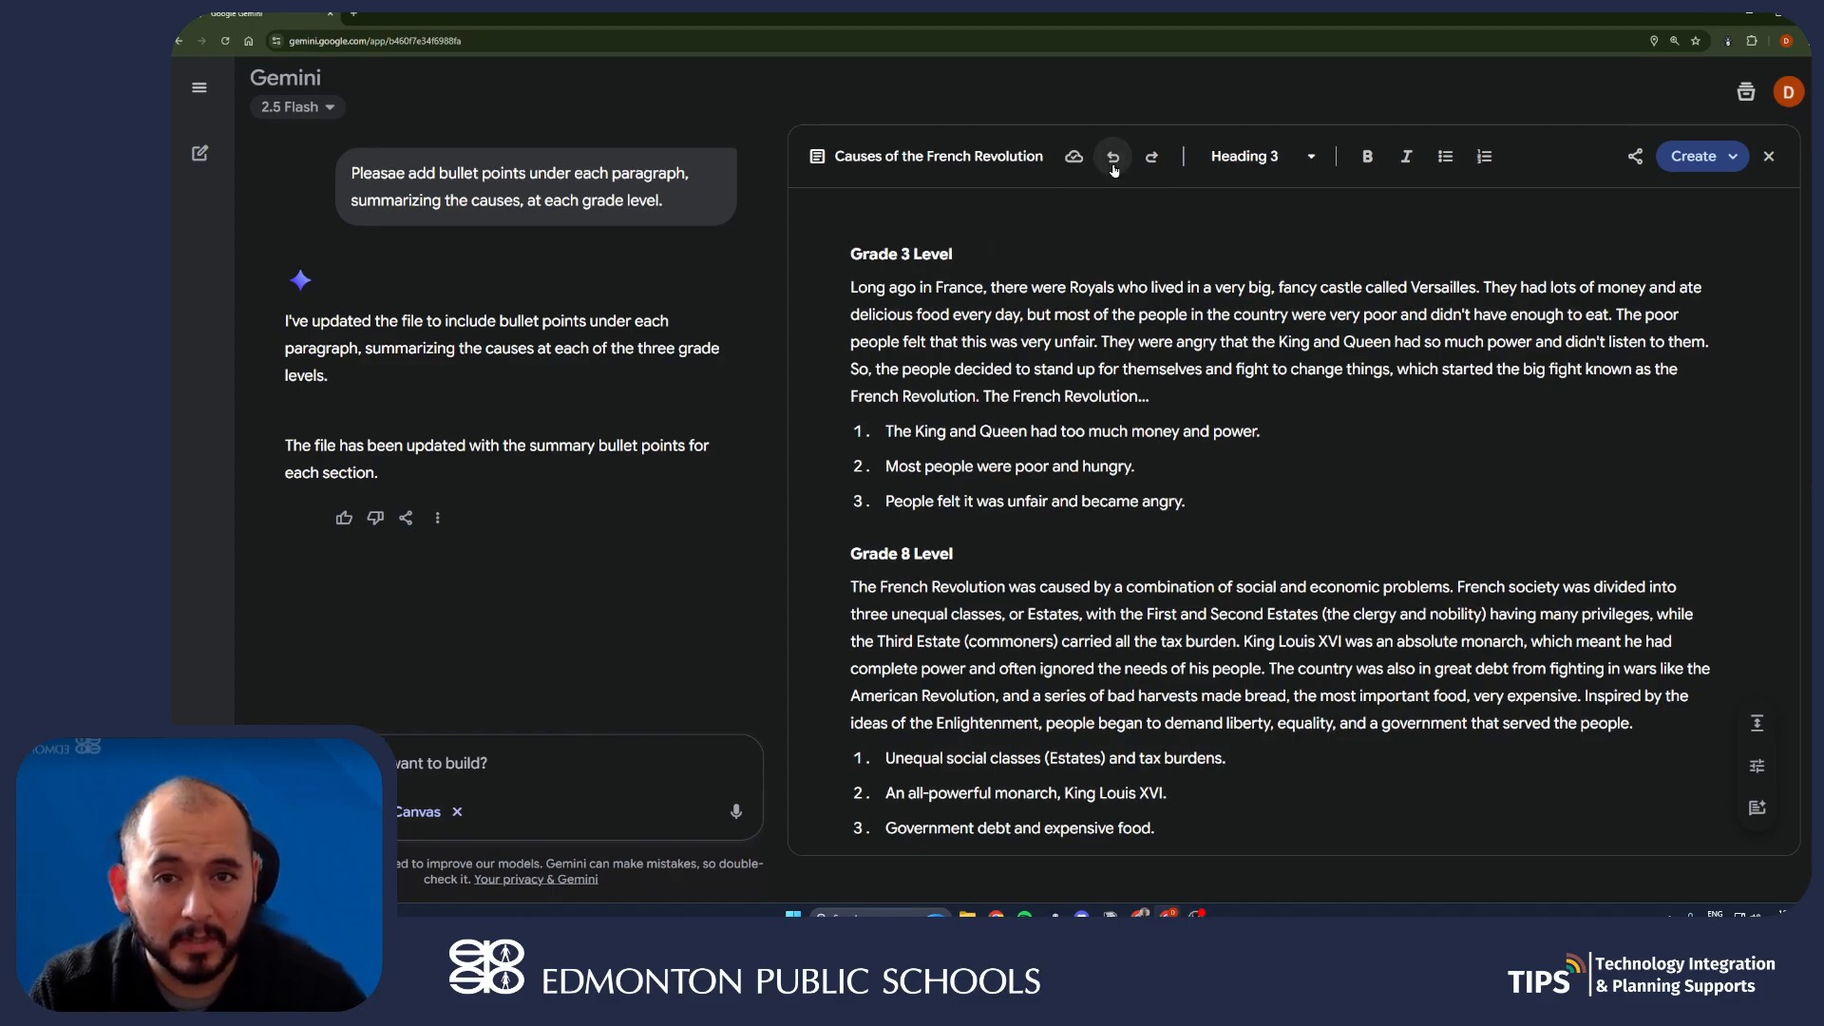
click(1113, 162)
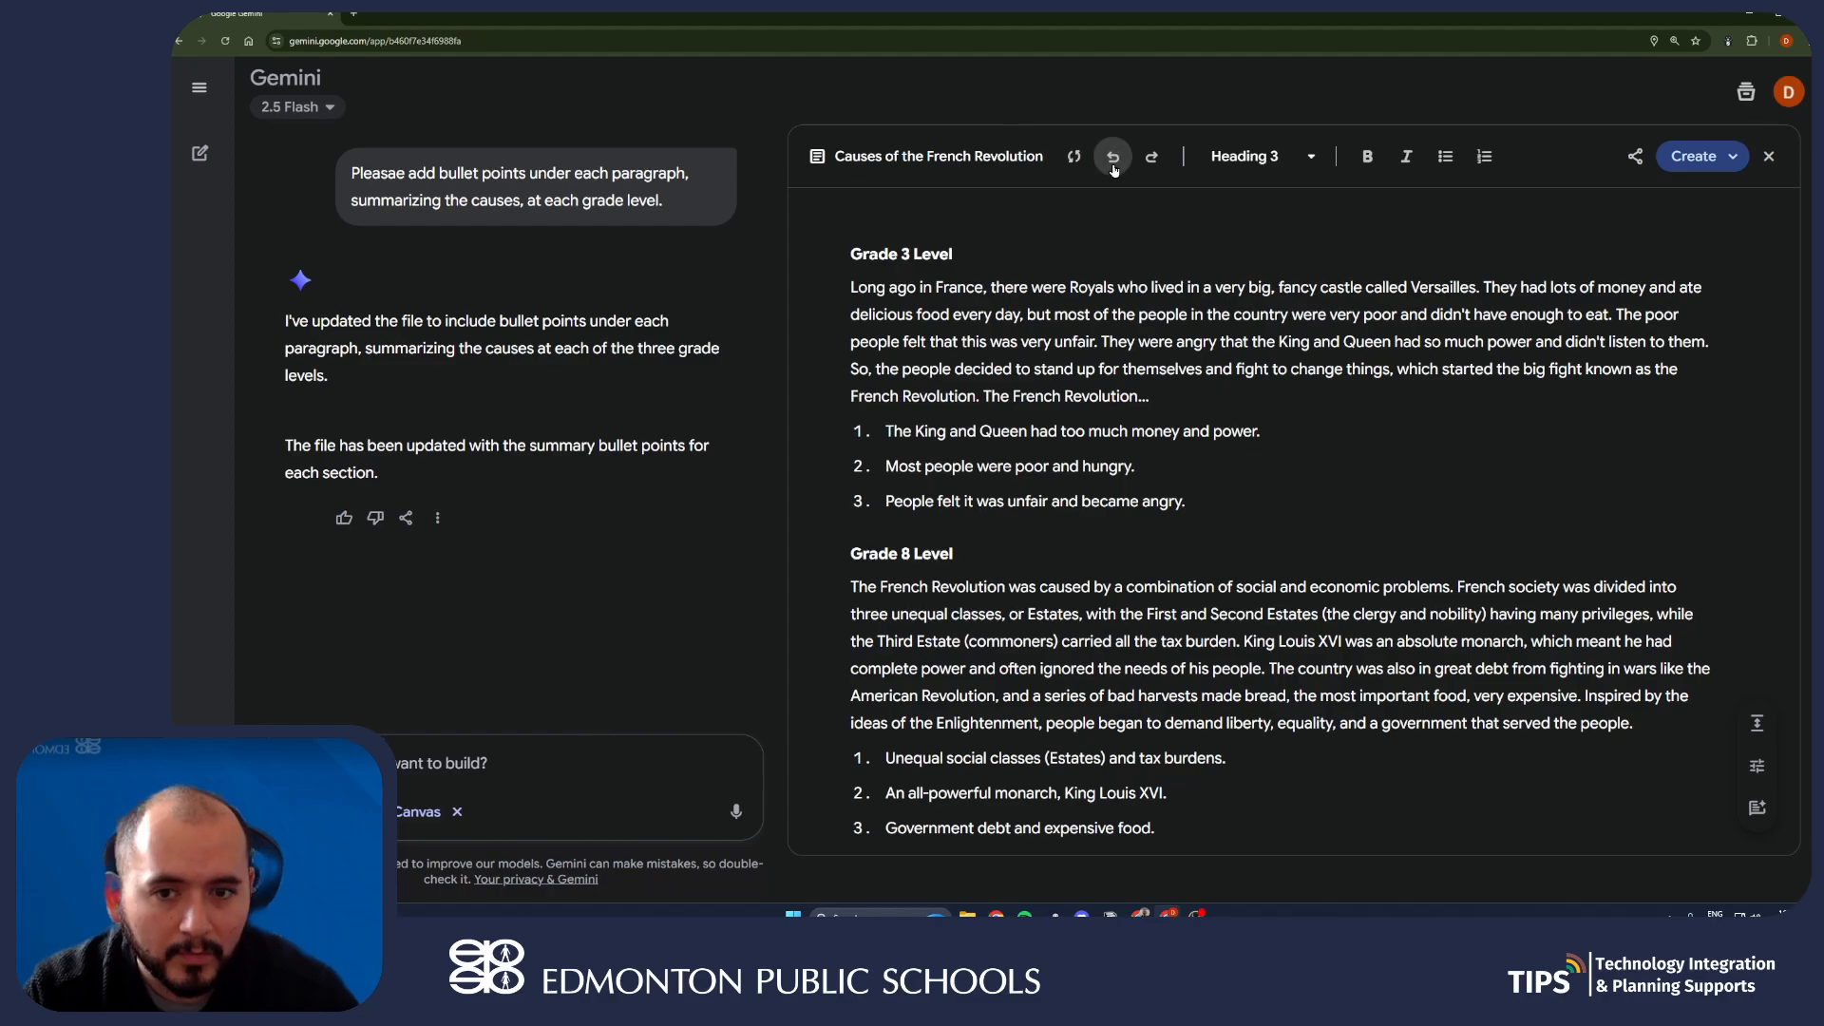
click(1112, 162)
click(1113, 167)
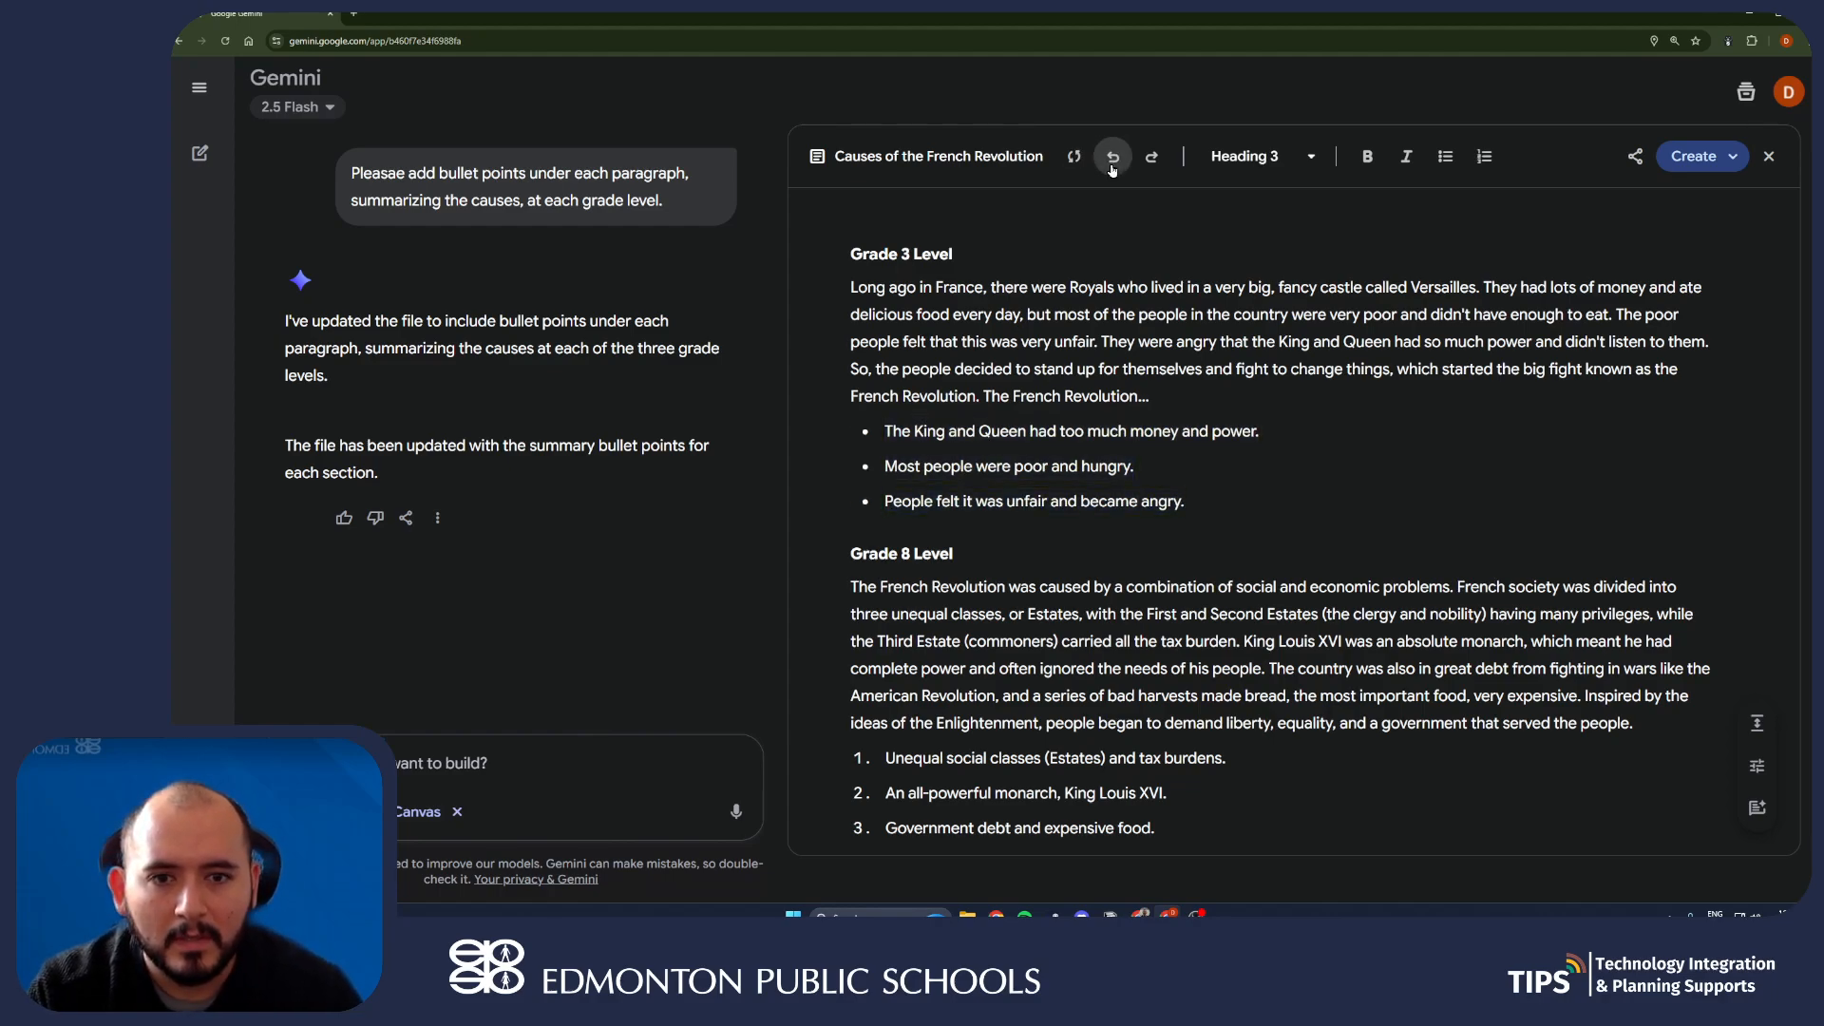
click(1113, 167)
click(1113, 167)
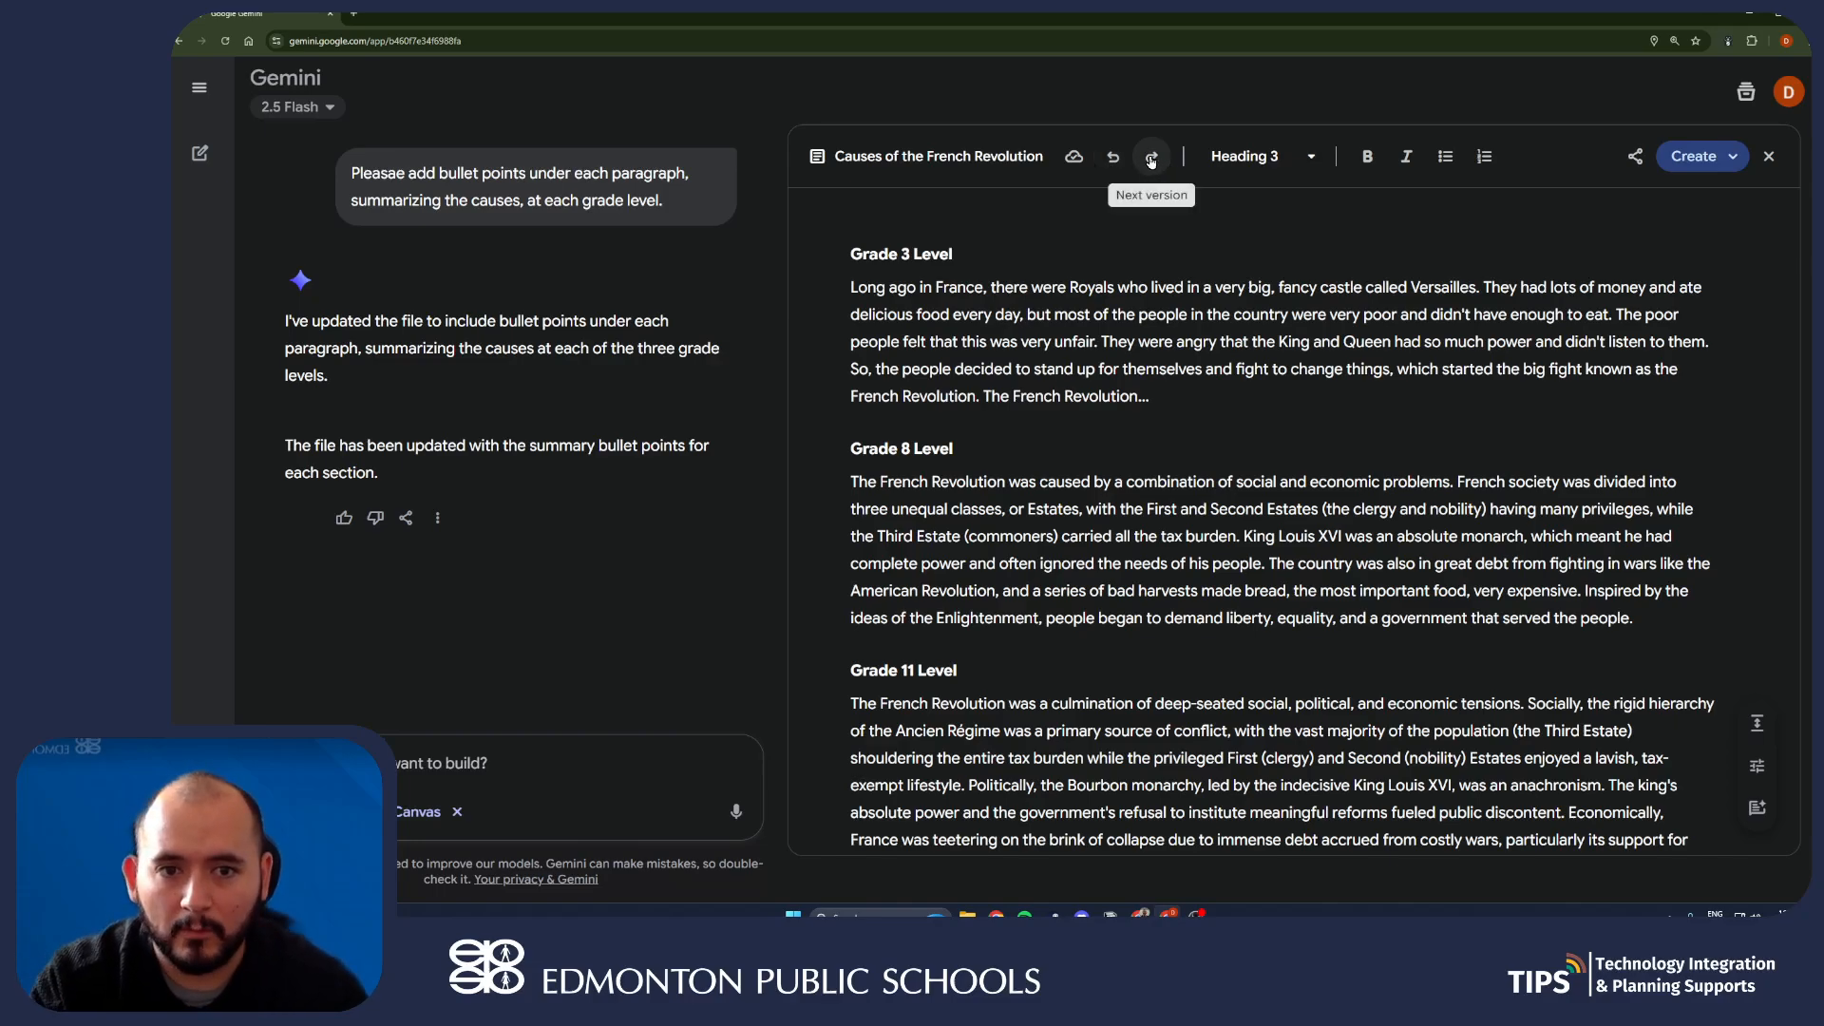
- Go forward through the document versions to the latest one with the numbered summary lists
click(1151, 158)
click(1151, 158)
click(1150, 158)
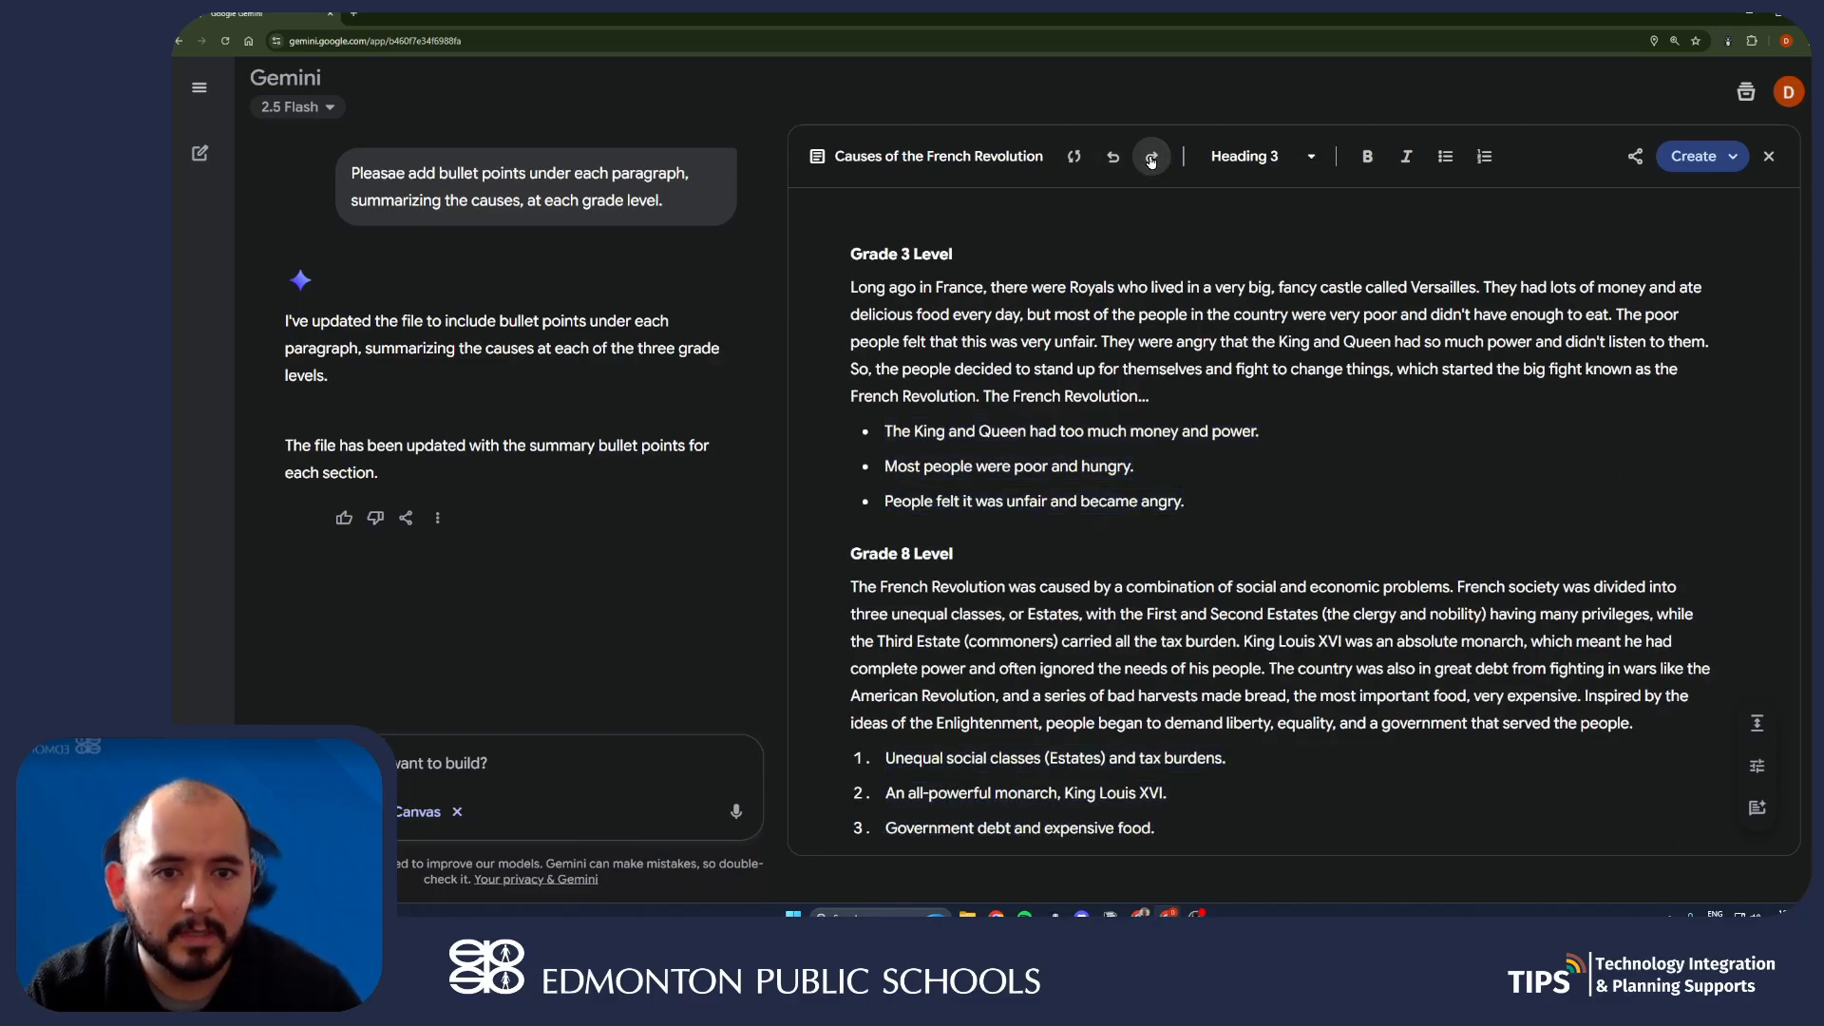
click(1151, 160)
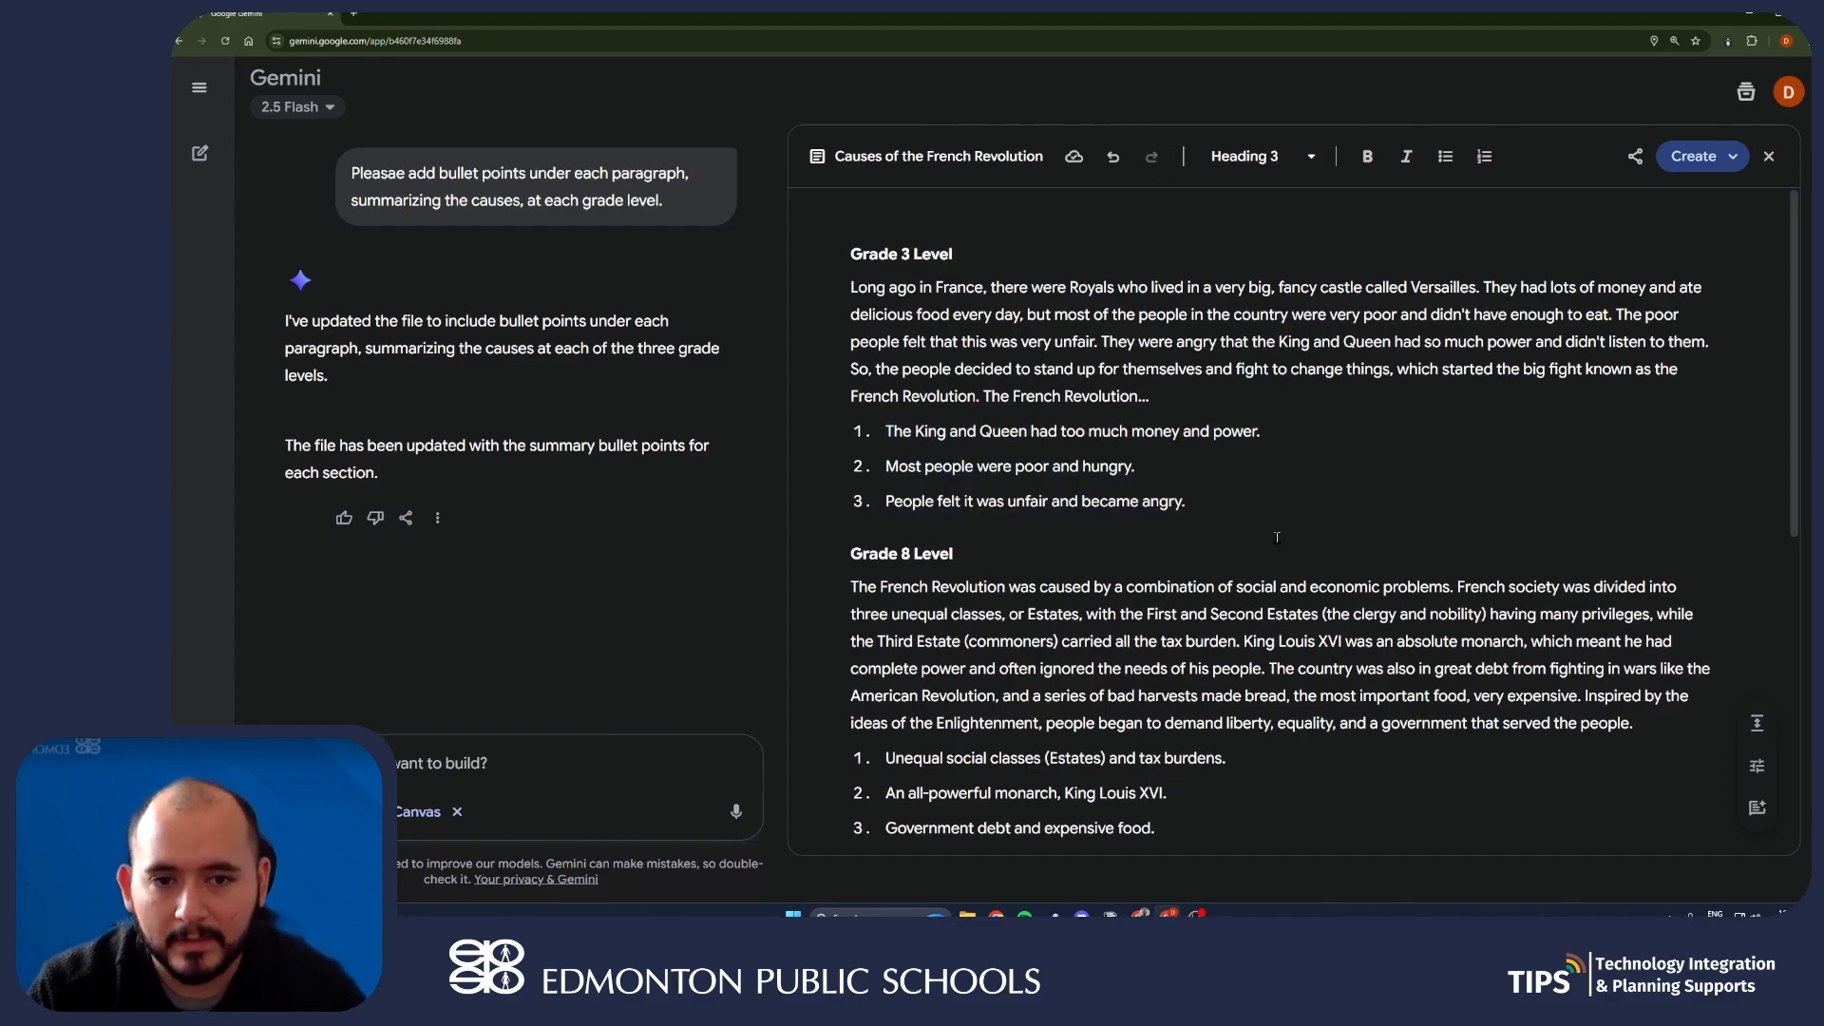
- Have Gemini change the length of the whole document to Long
scroll(1199, 388, down, 4)
scroll(1294, 484, up, 4)
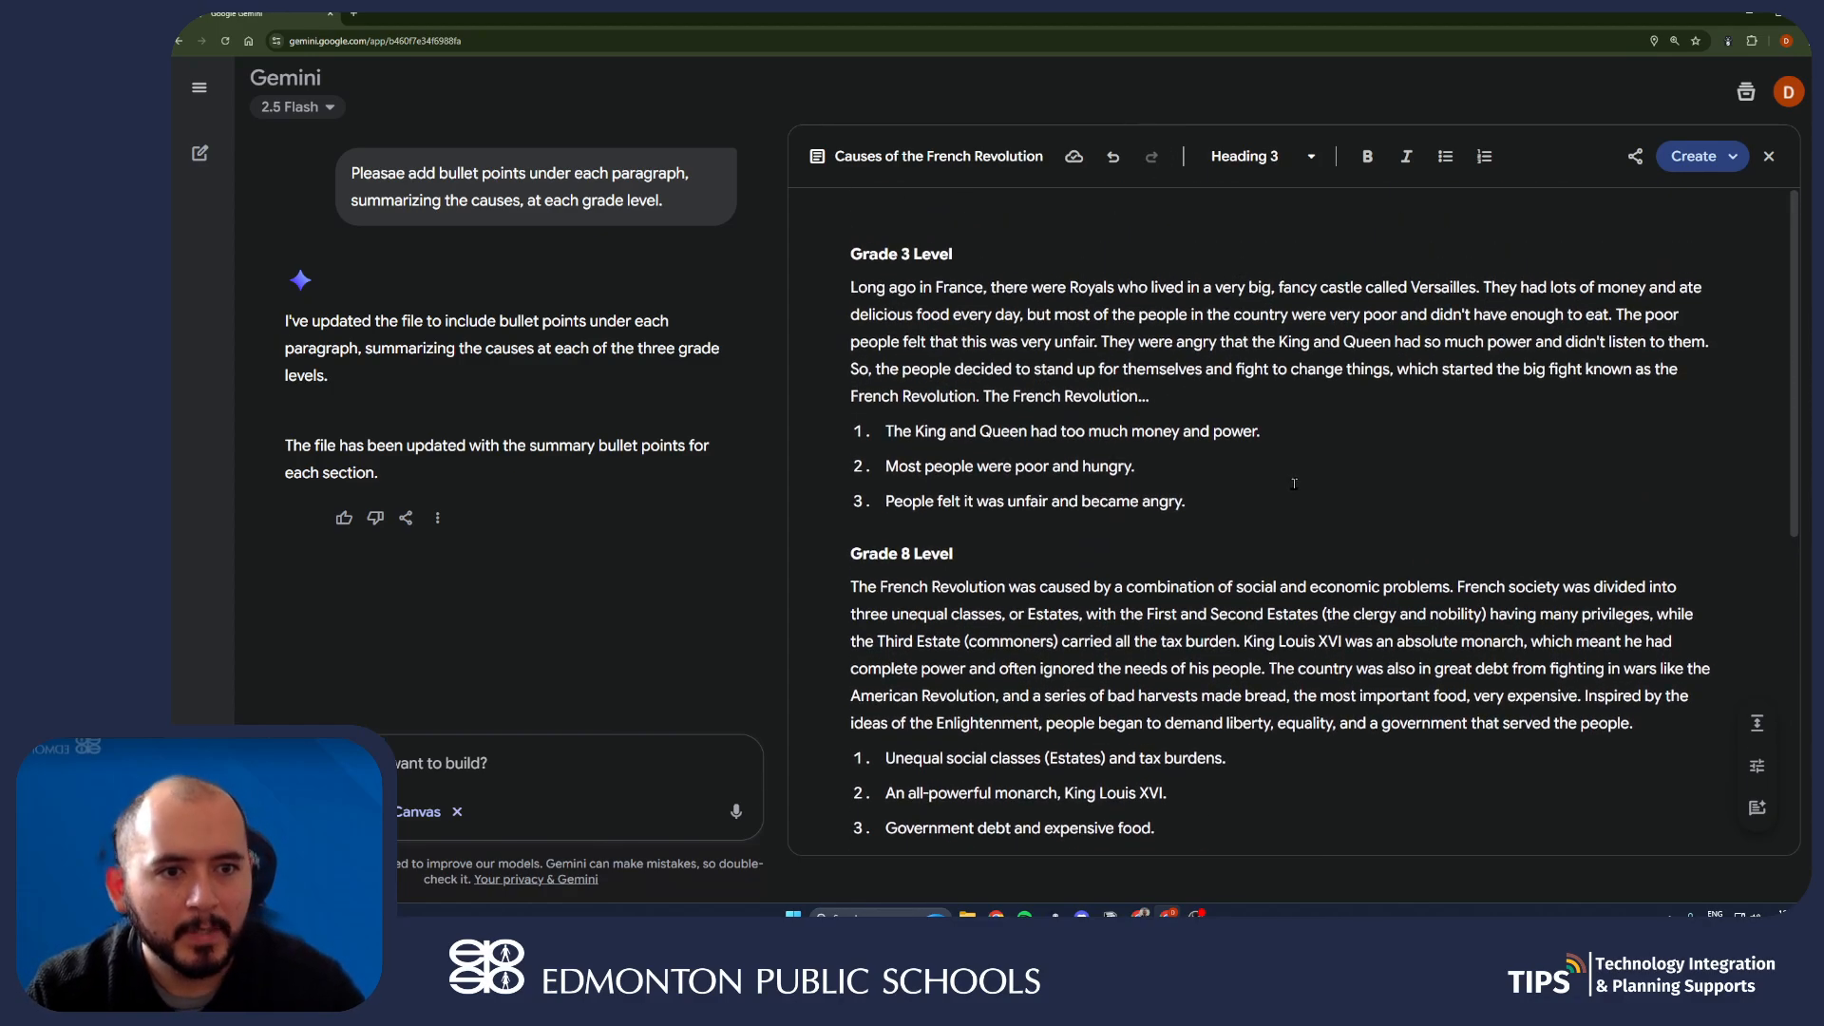
scroll(1340, 522, down, 6)
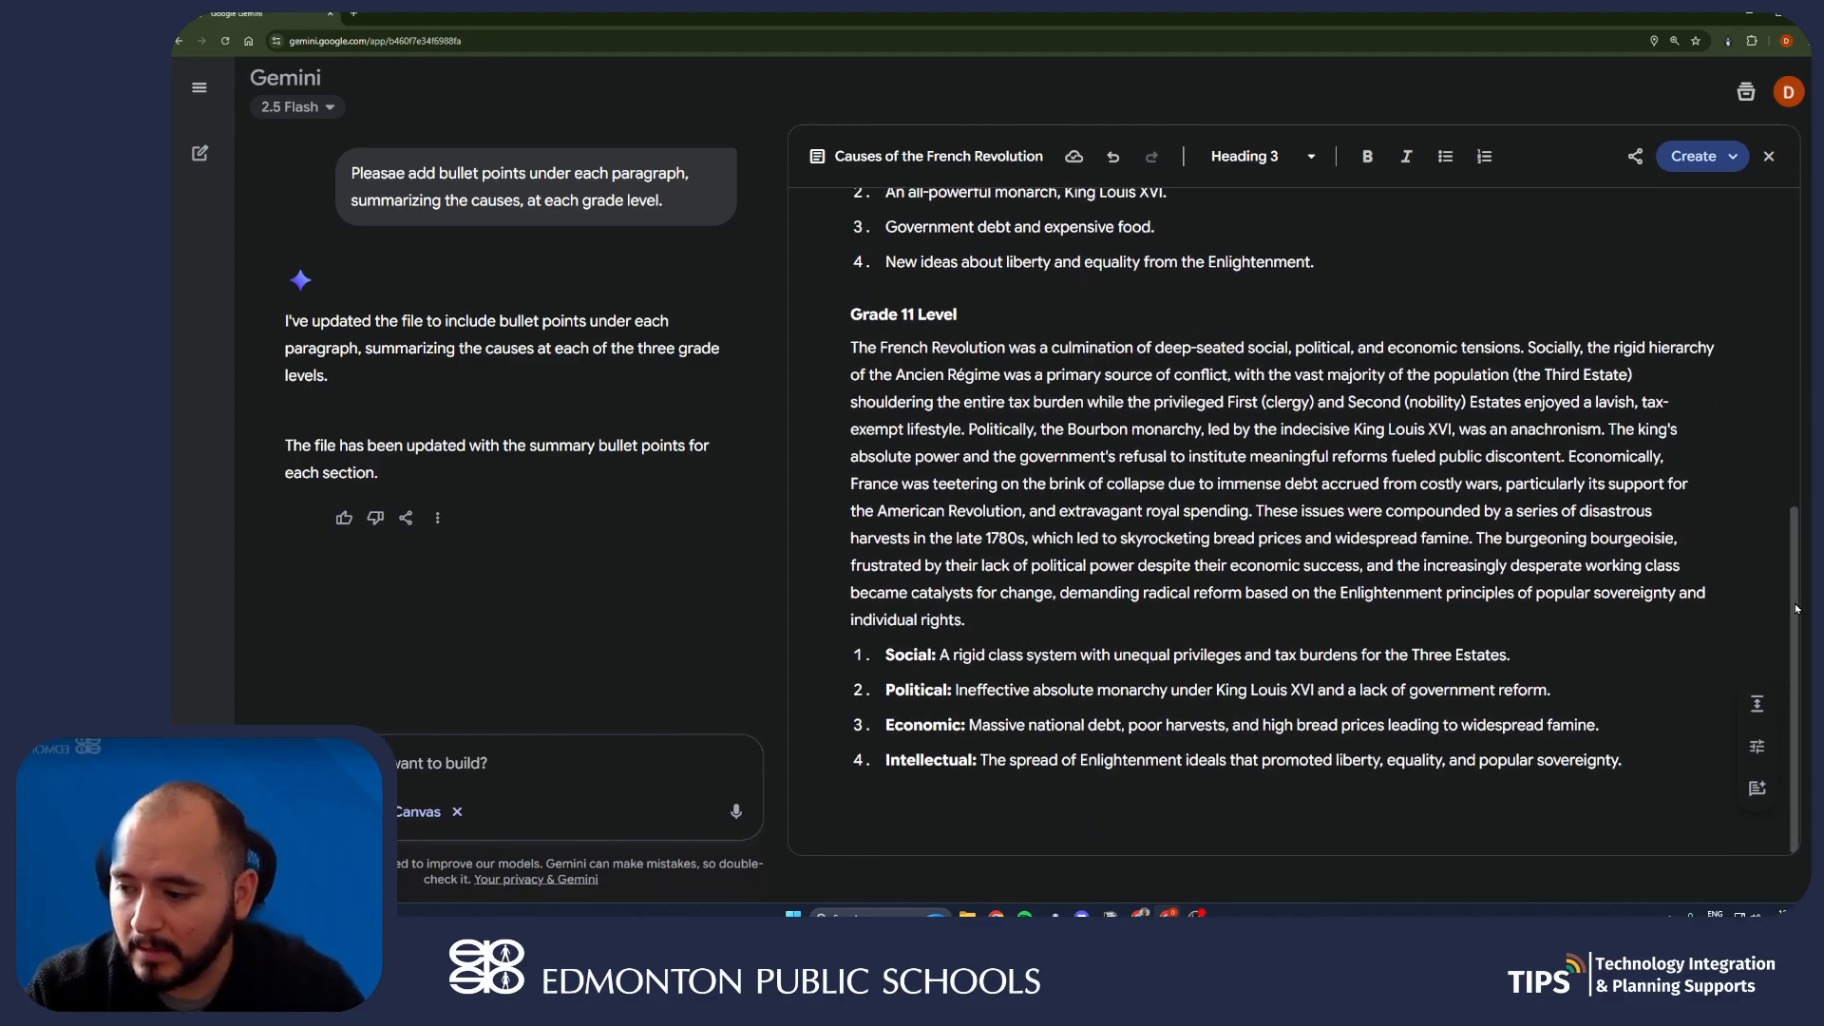
click(1758, 706)
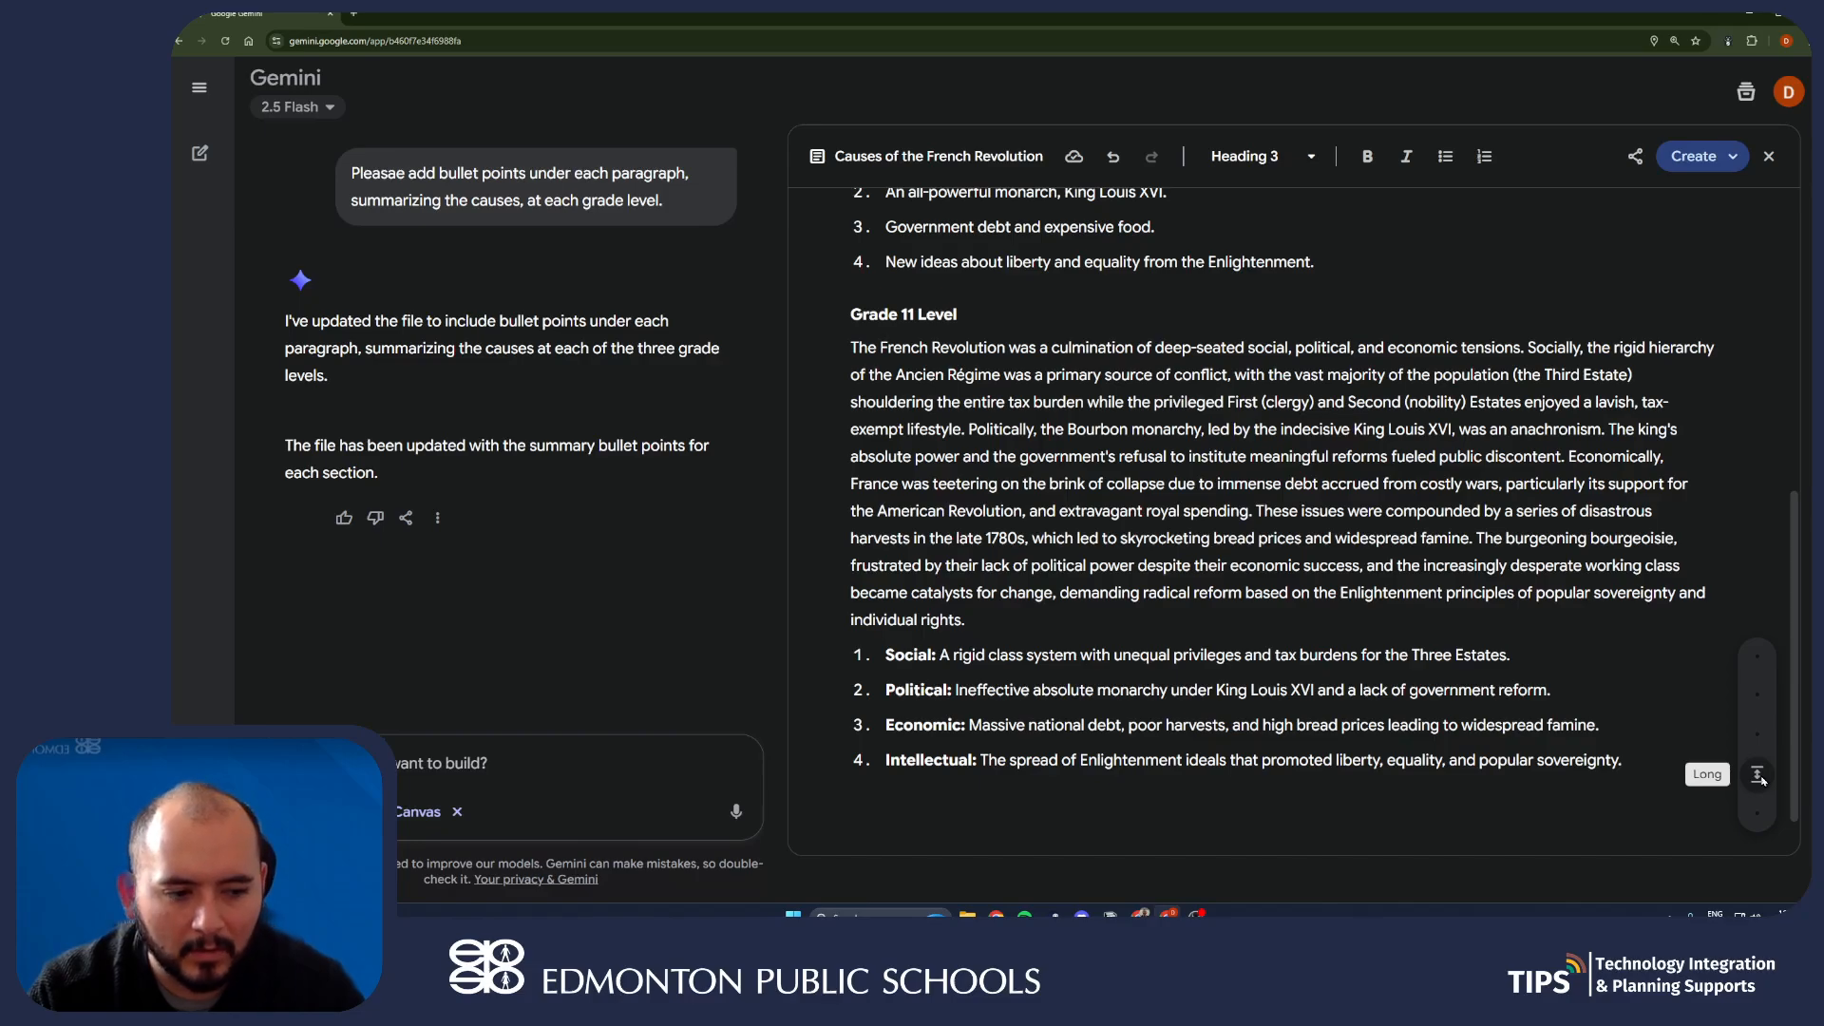
click(1758, 775)
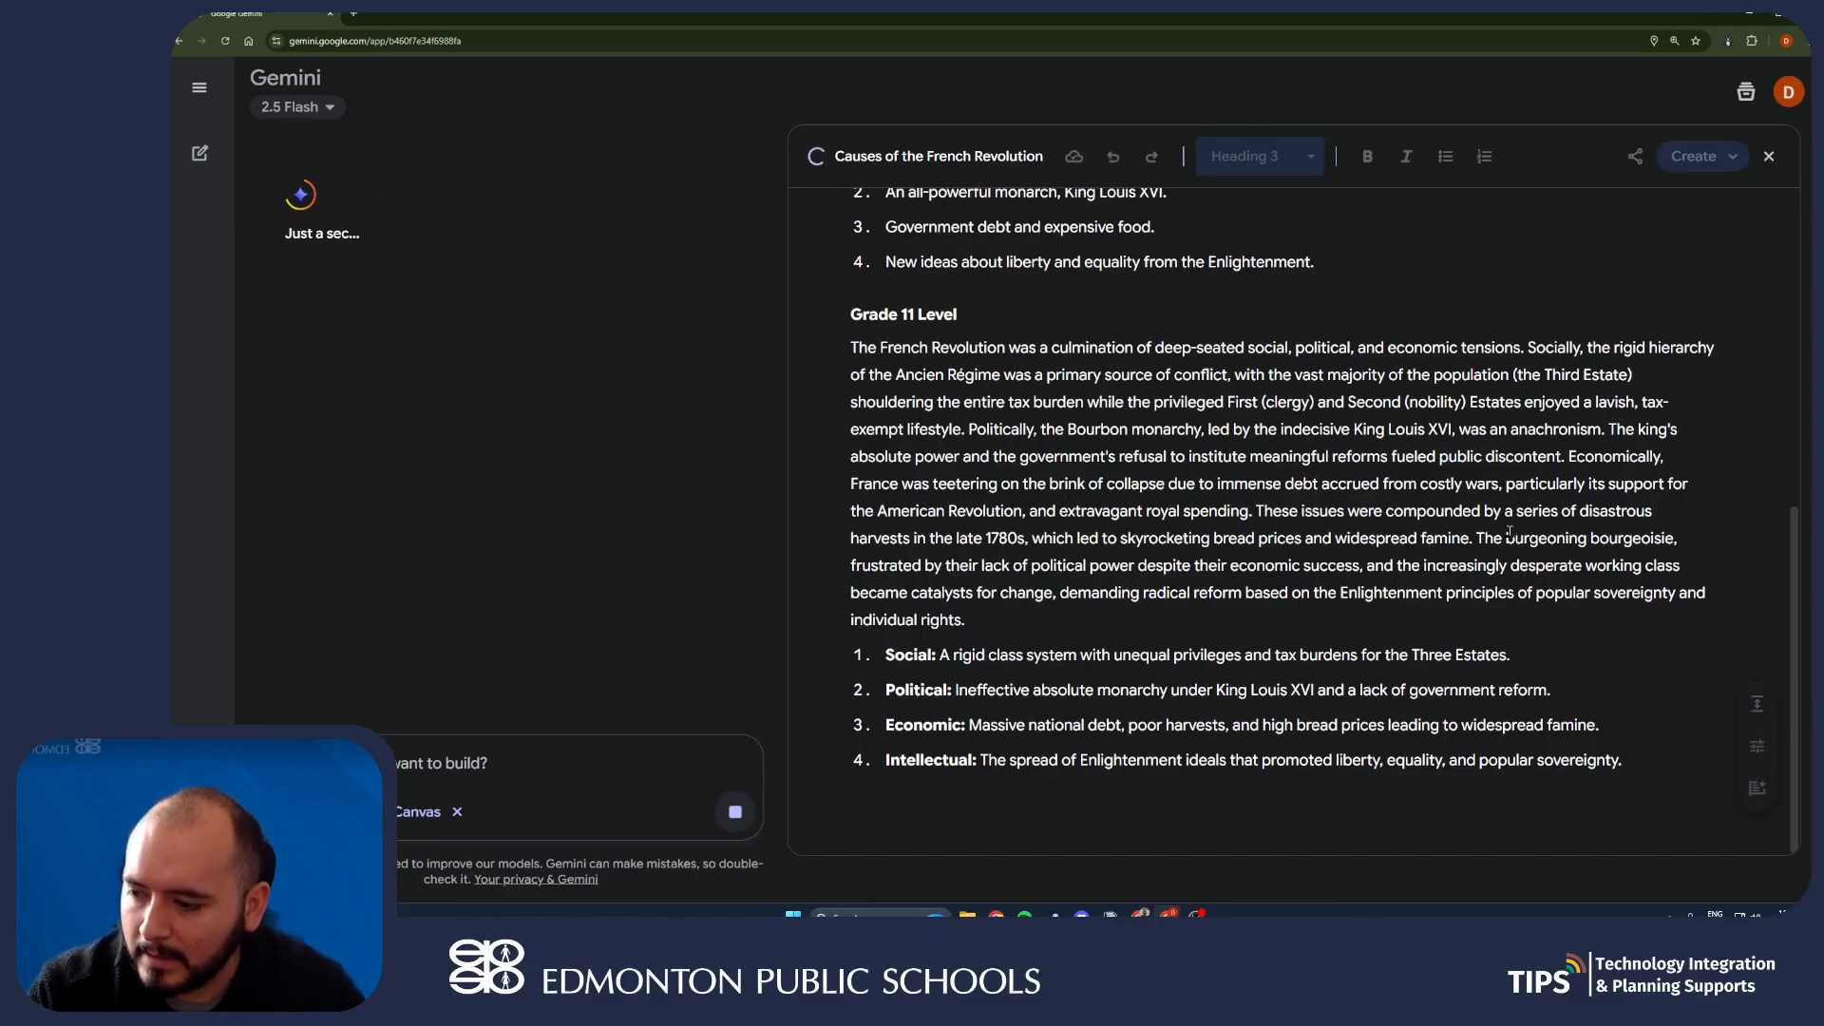
- Compare the lengthened explanations for Grade 3, Grade 8 and Grade 11 with the previous document version
scroll(1439, 523, up, 3)
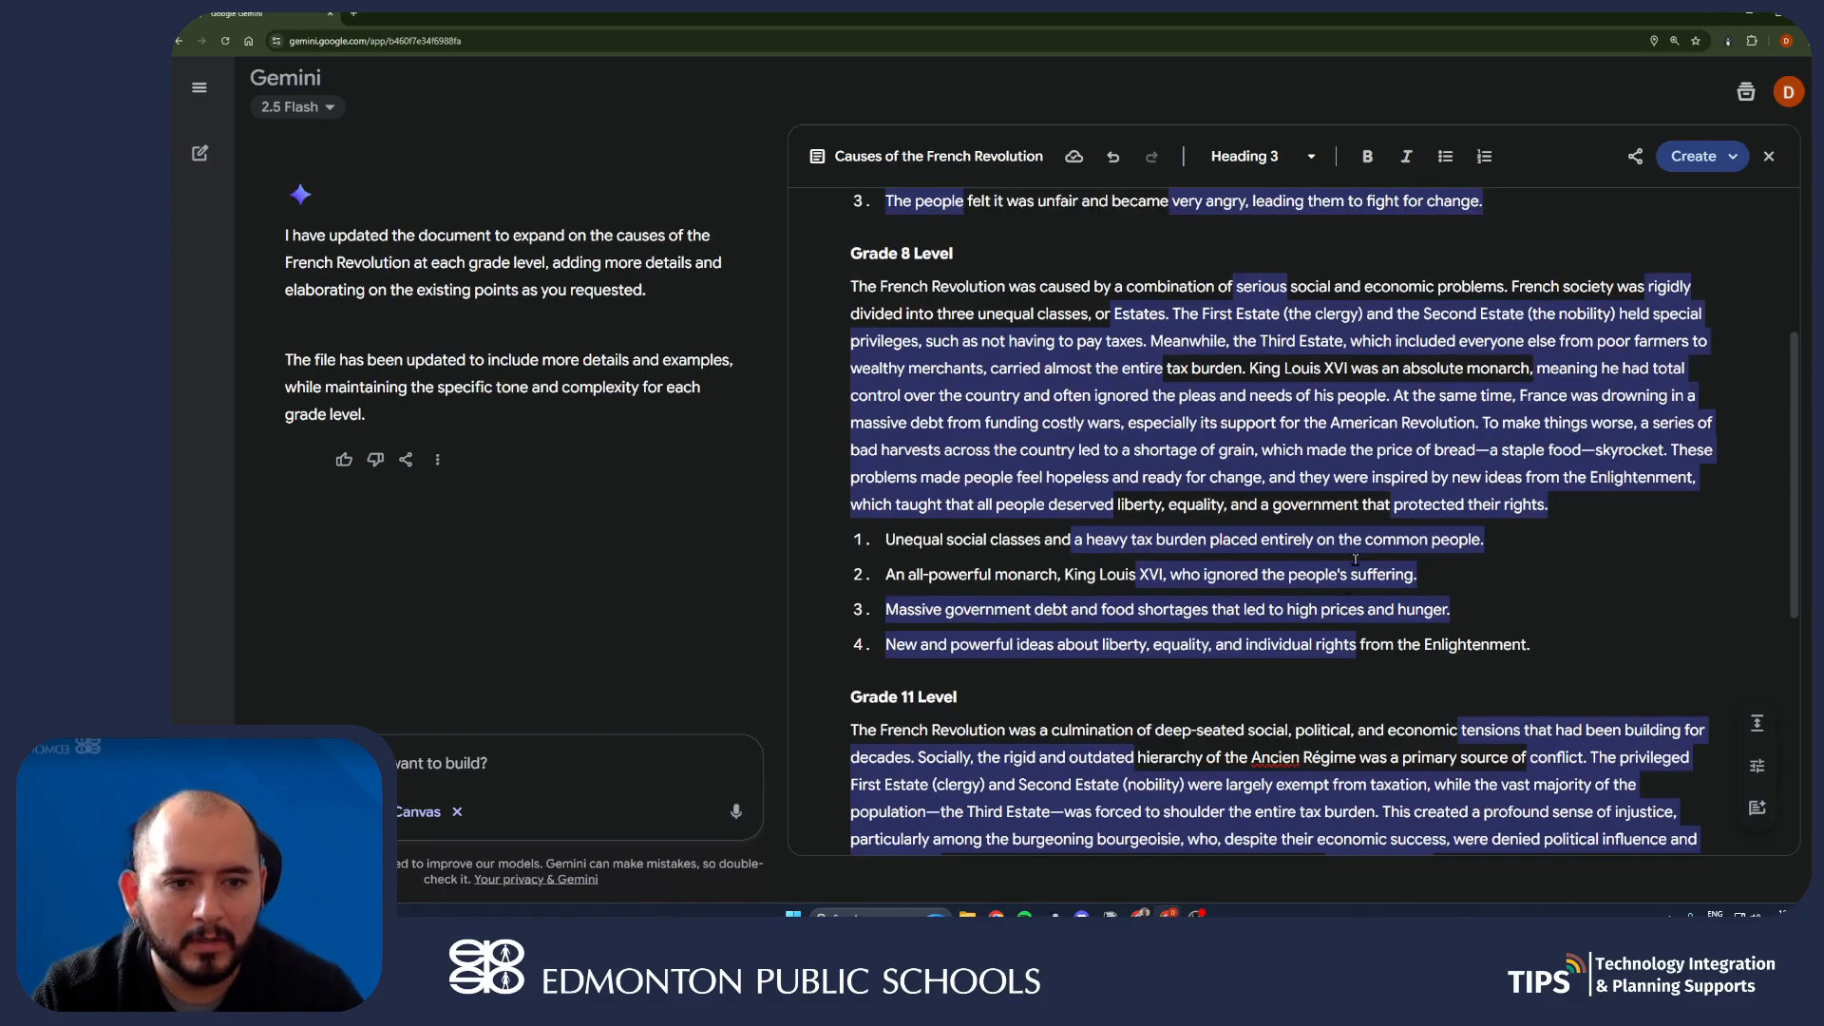
scroll(1354, 559, up, 2)
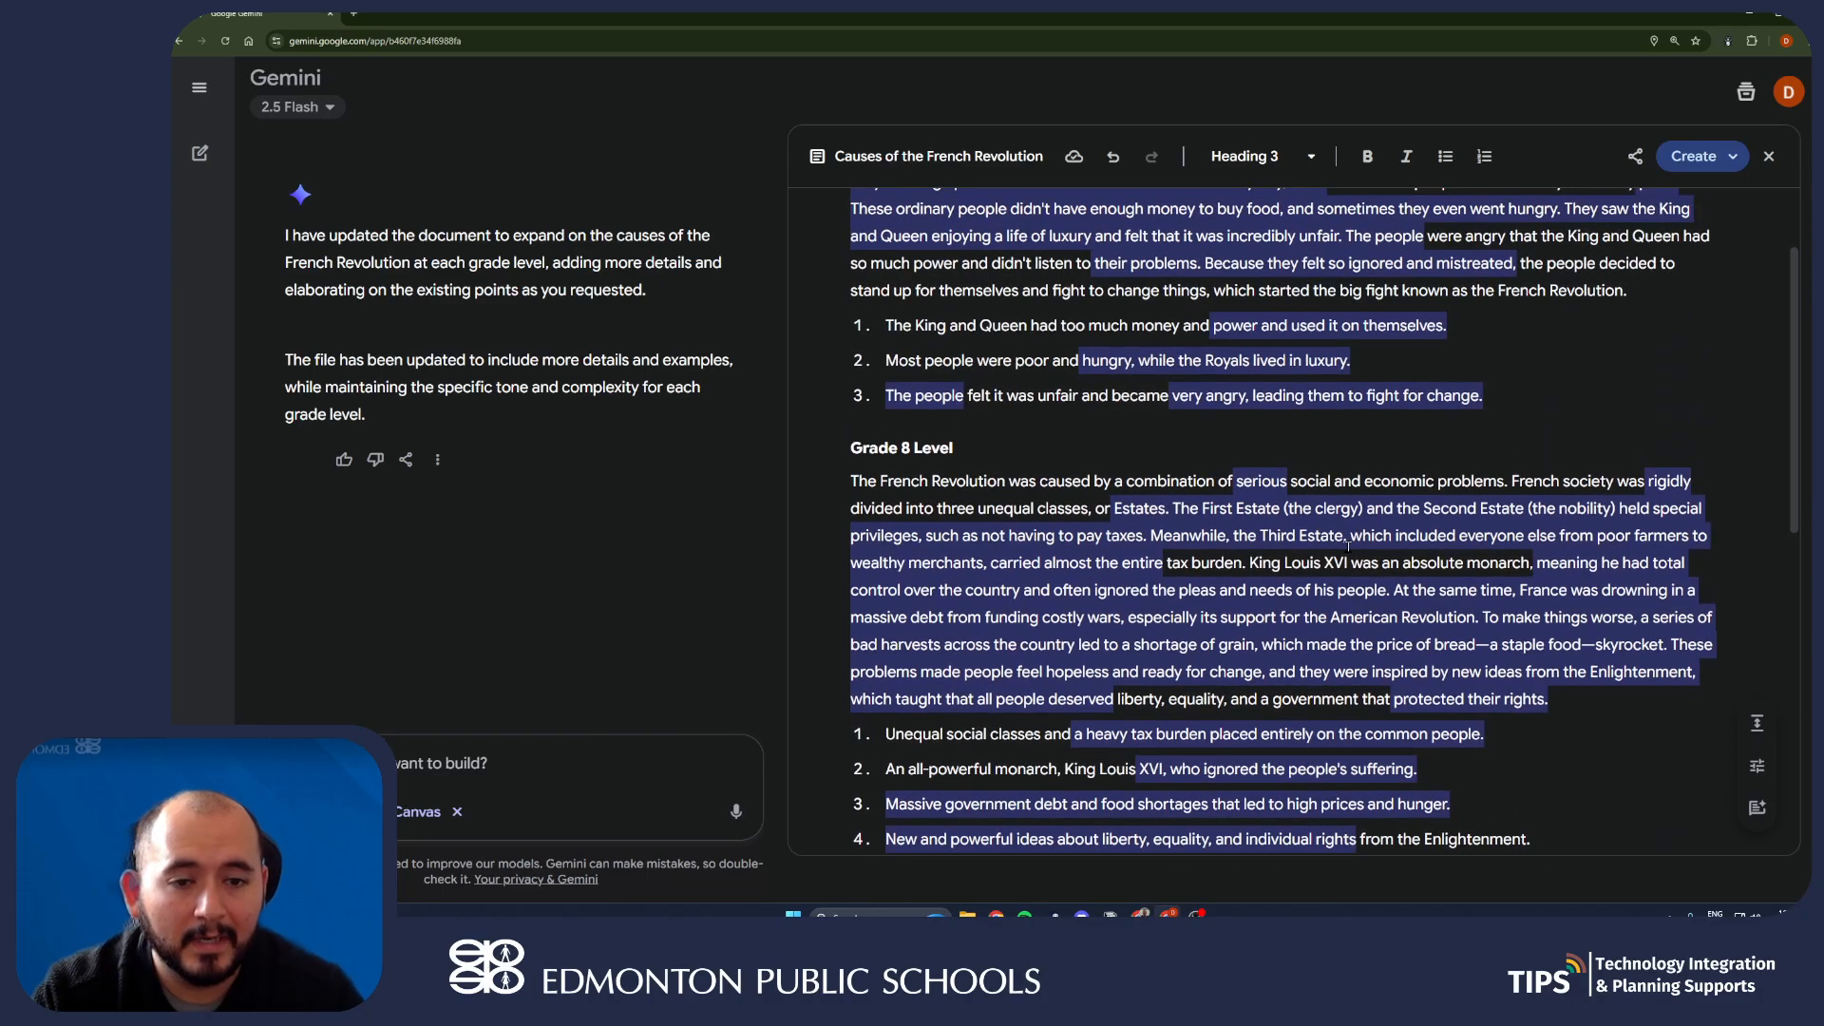
click(1330, 467)
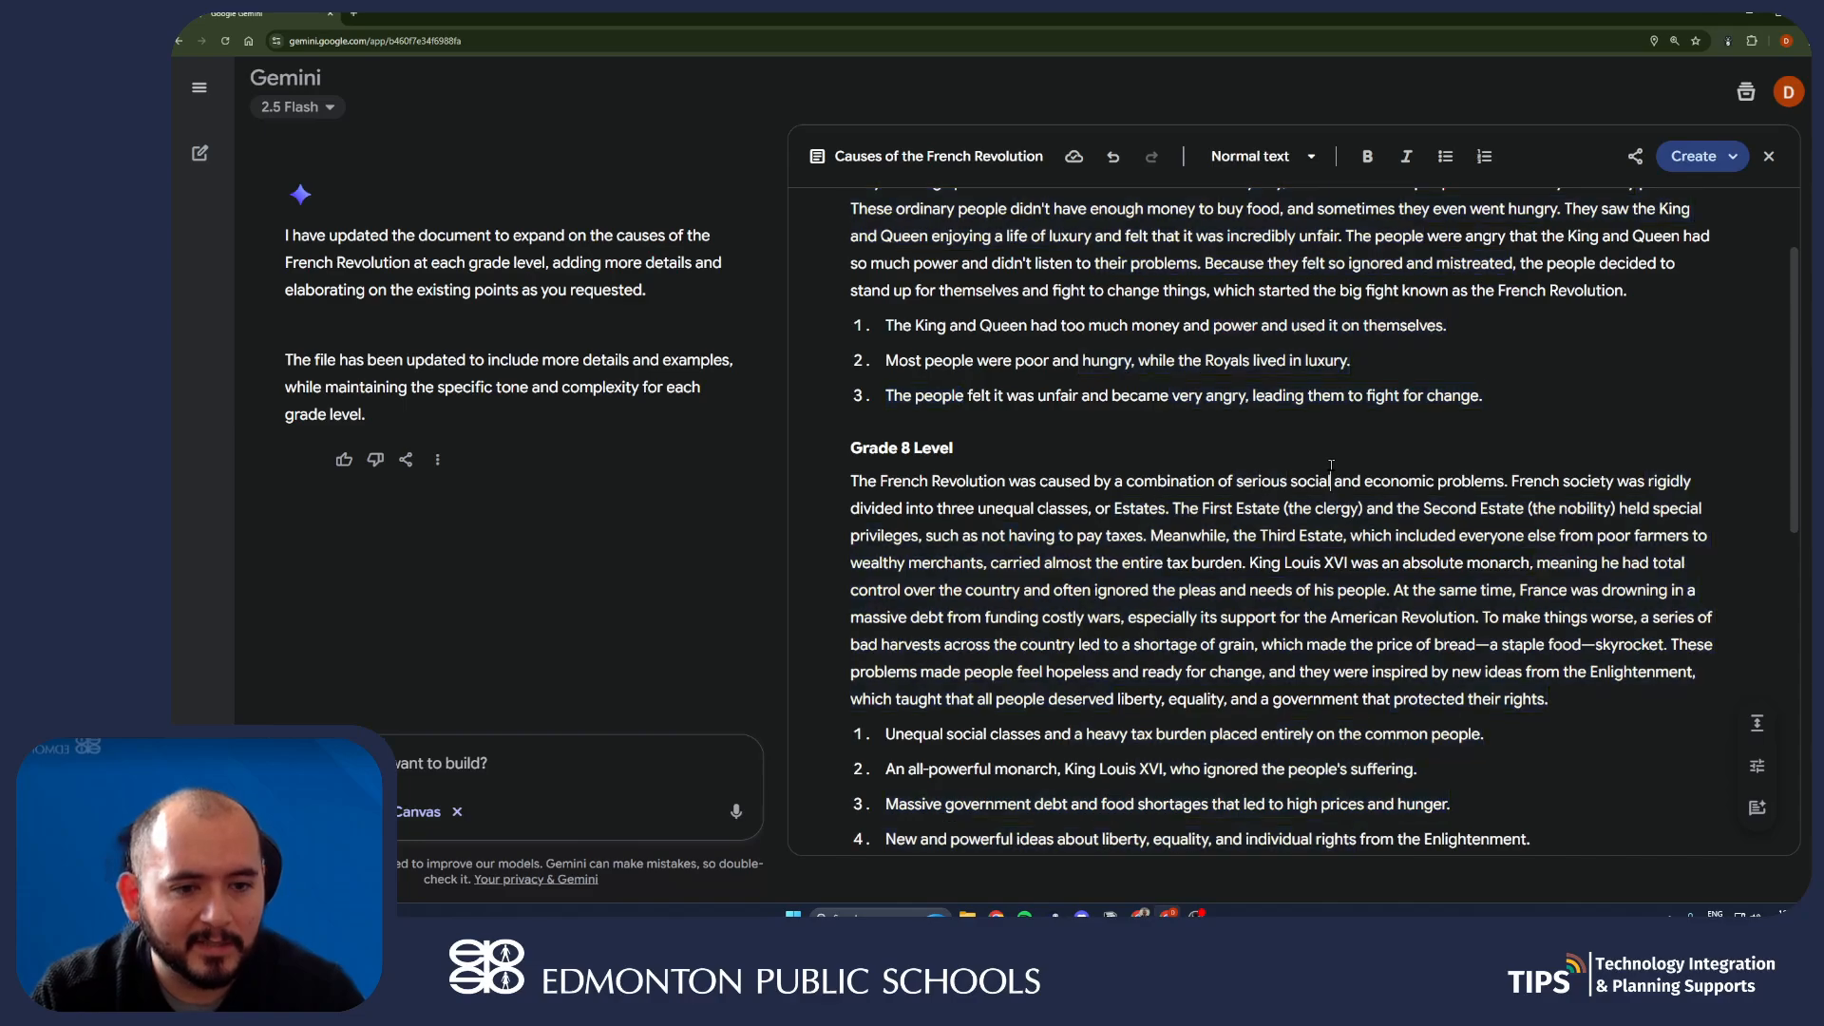
scroll(1320, 517, up, 2)
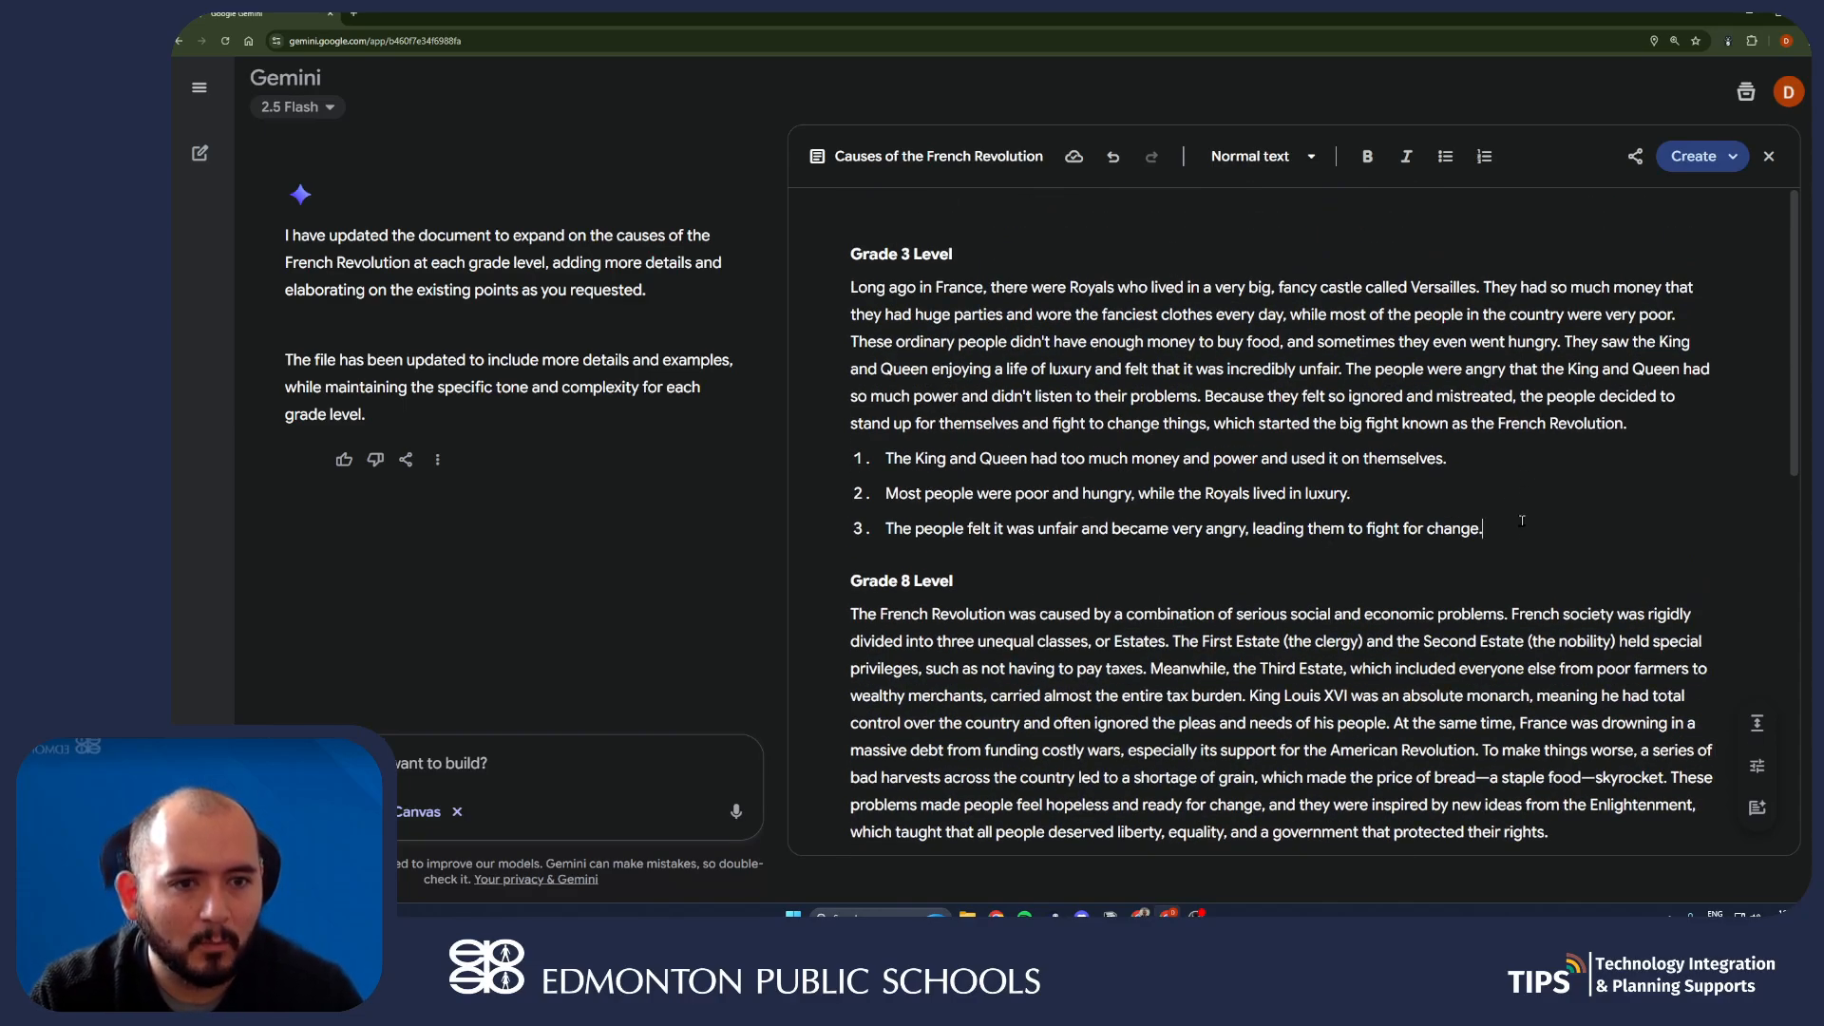
click(1112, 156)
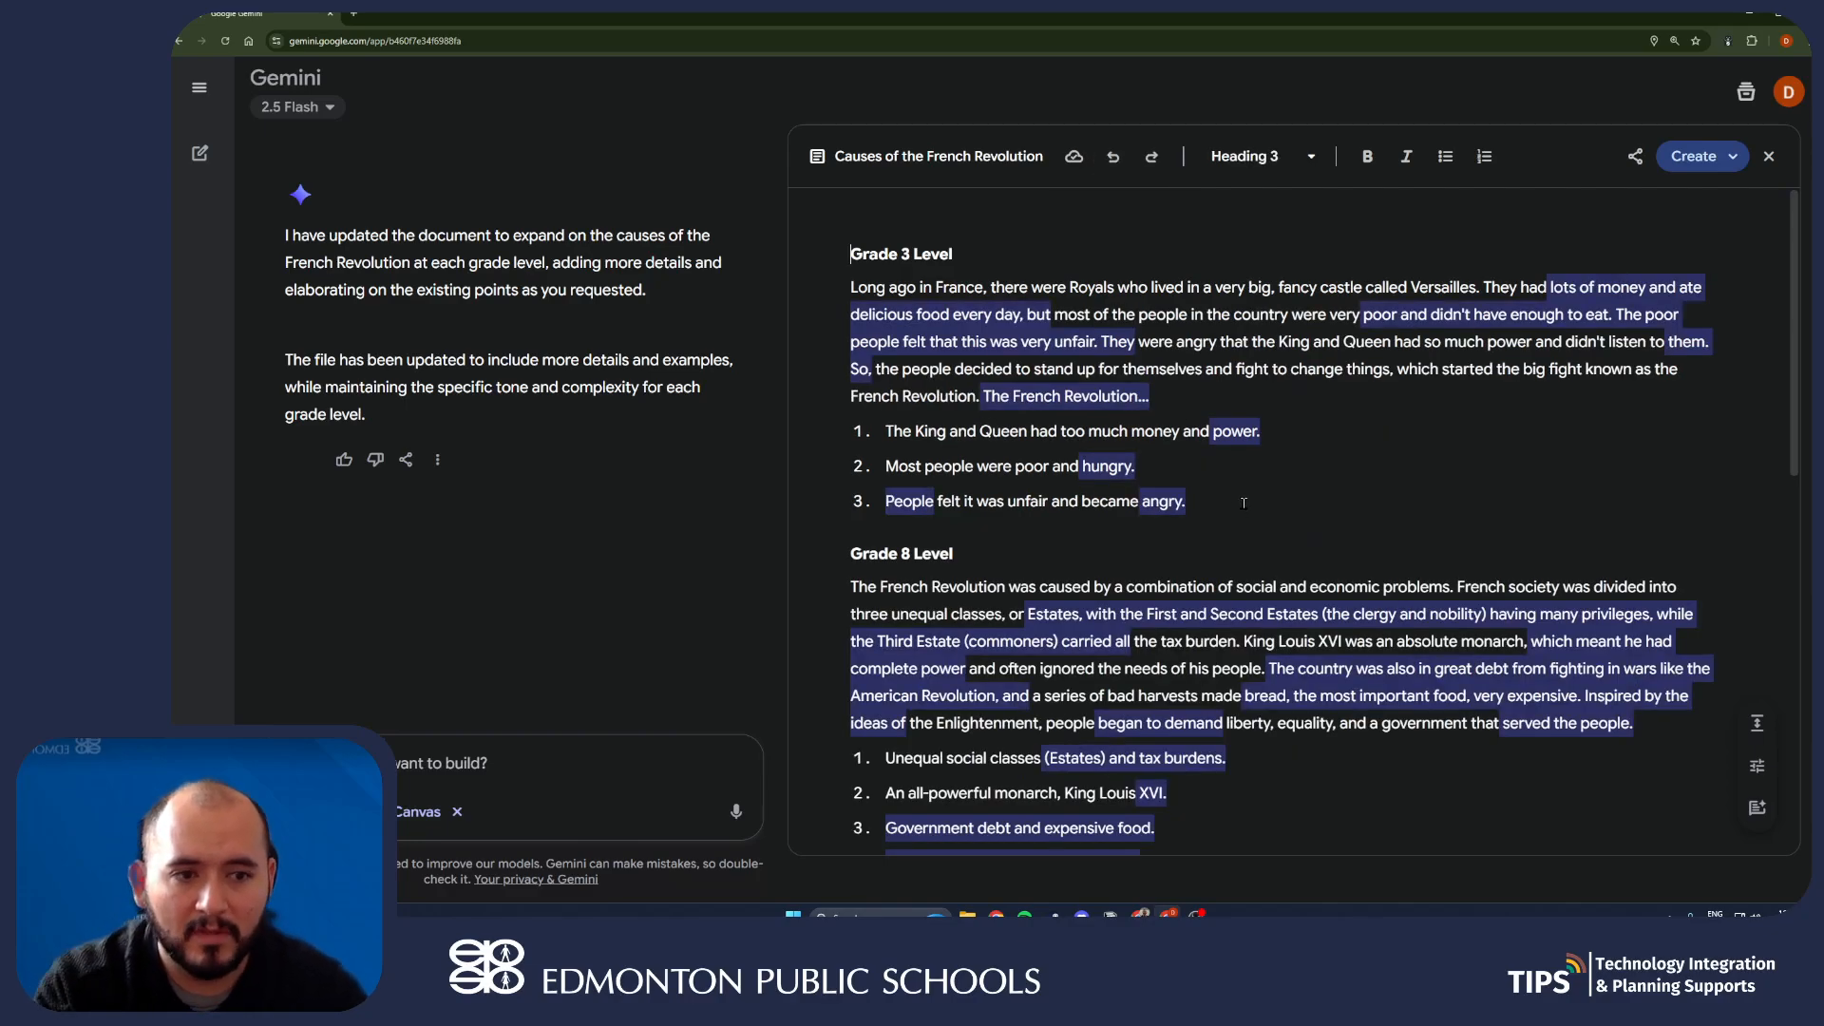
click(1152, 156)
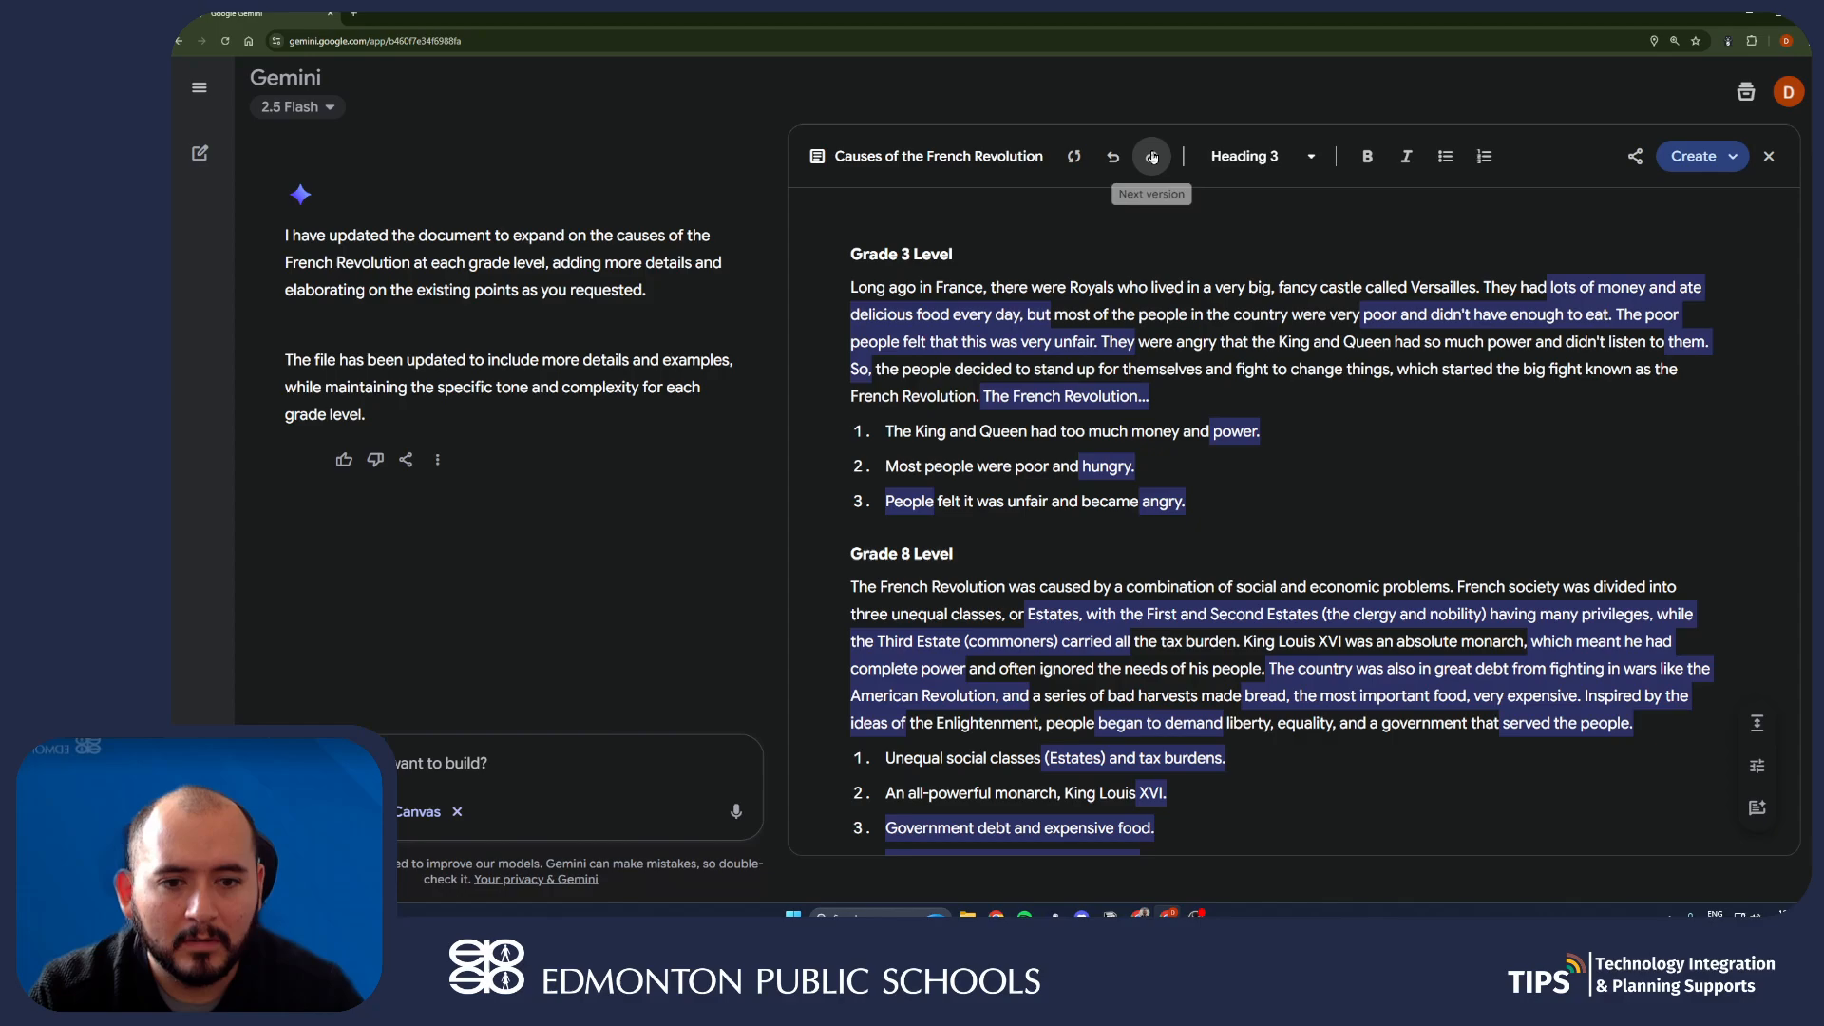
scroll(1390, 493, down, 7)
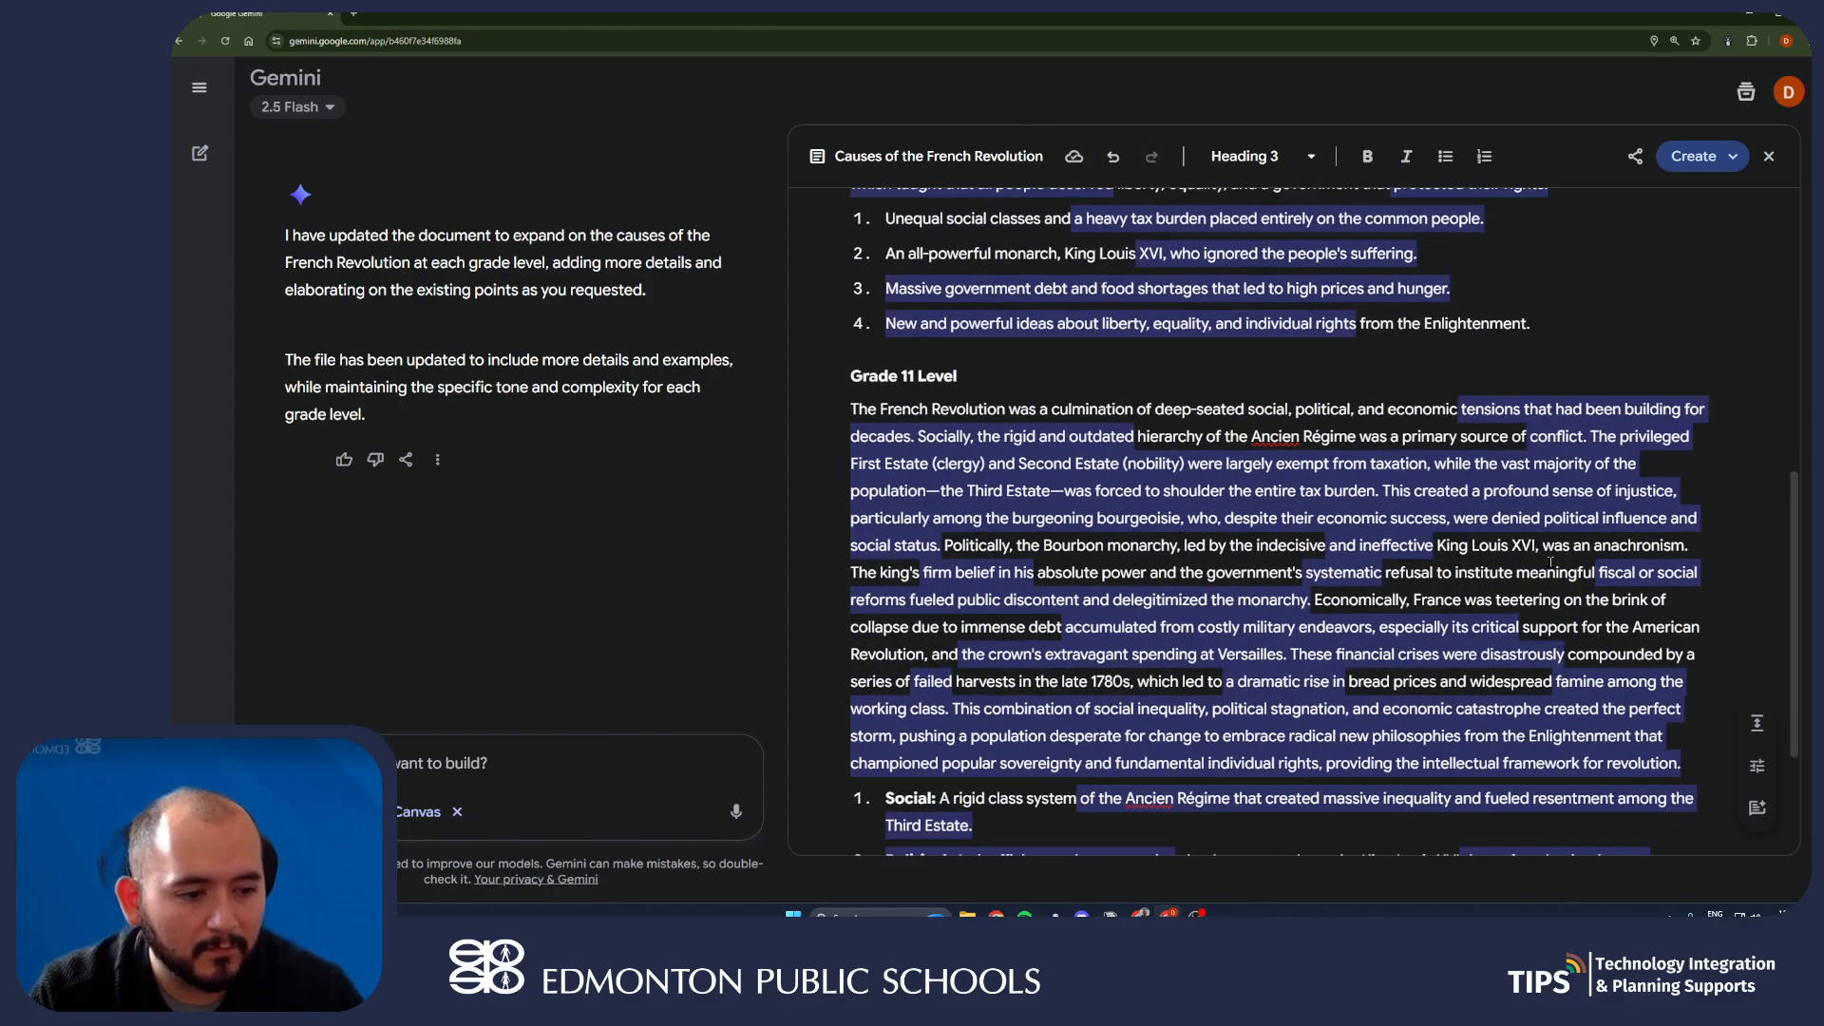
click(1760, 775)
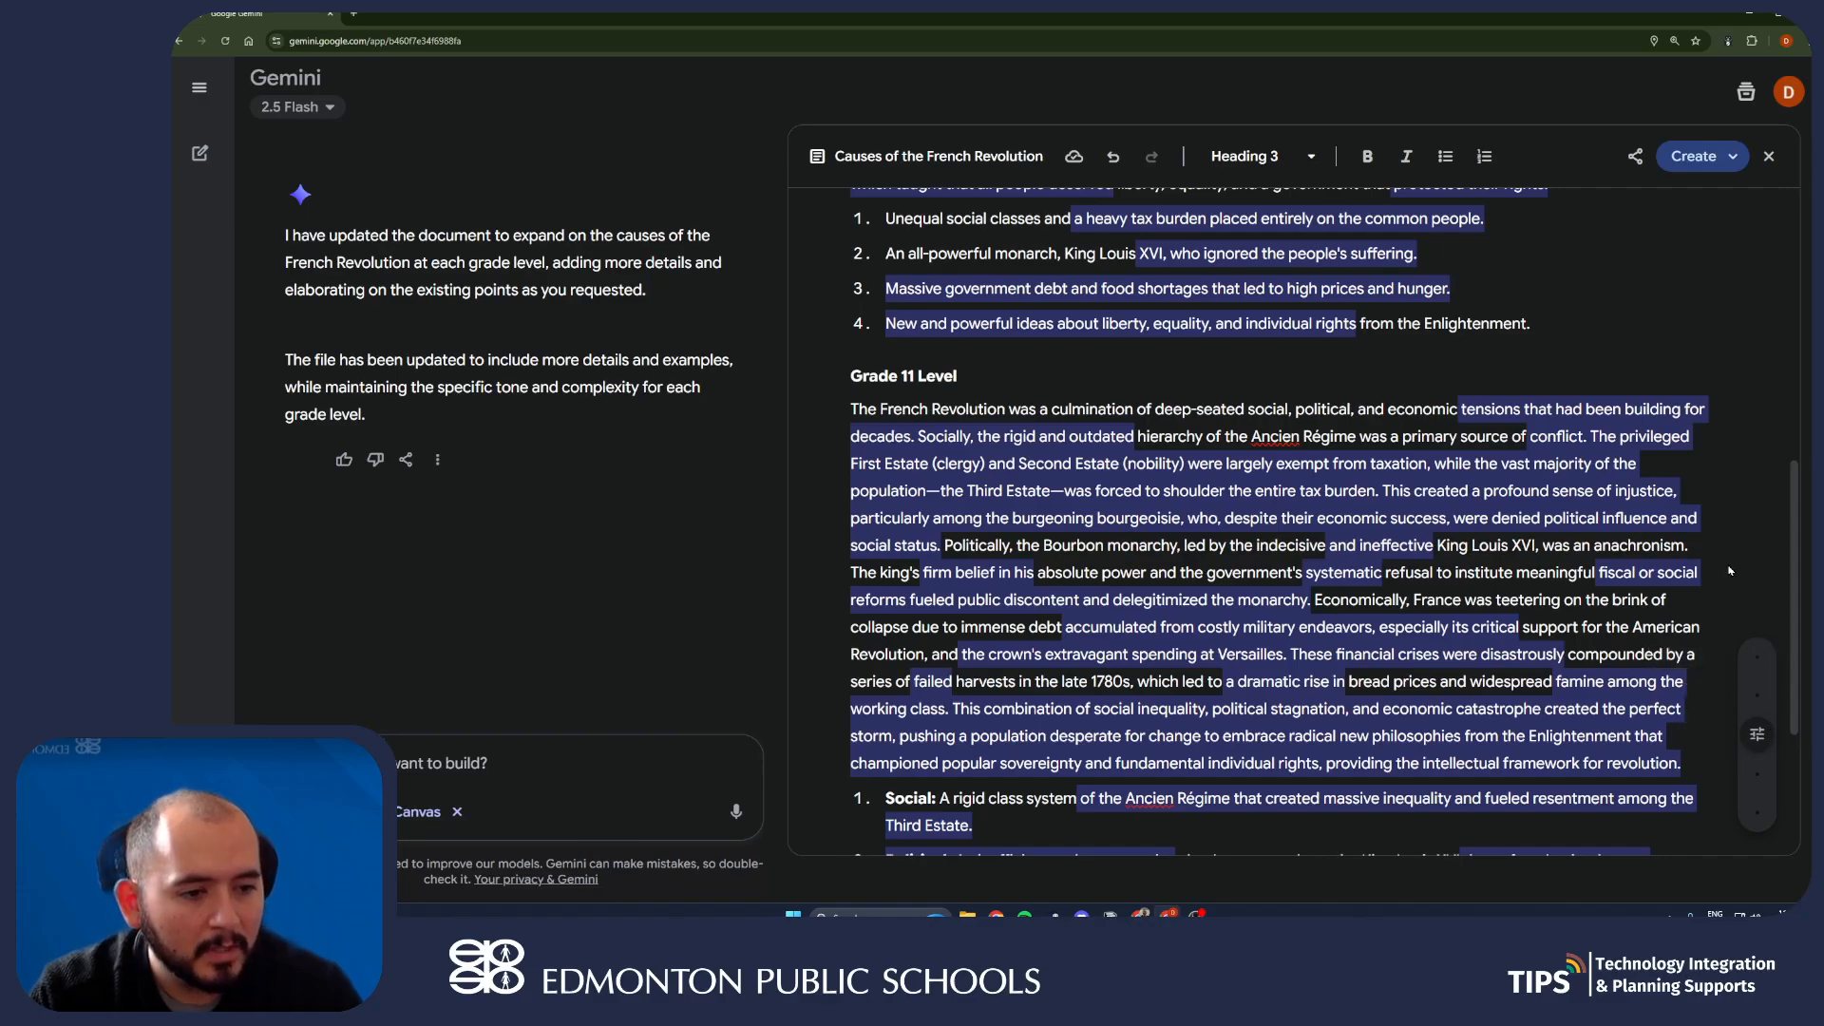
scroll(1690, 559, down, 3)
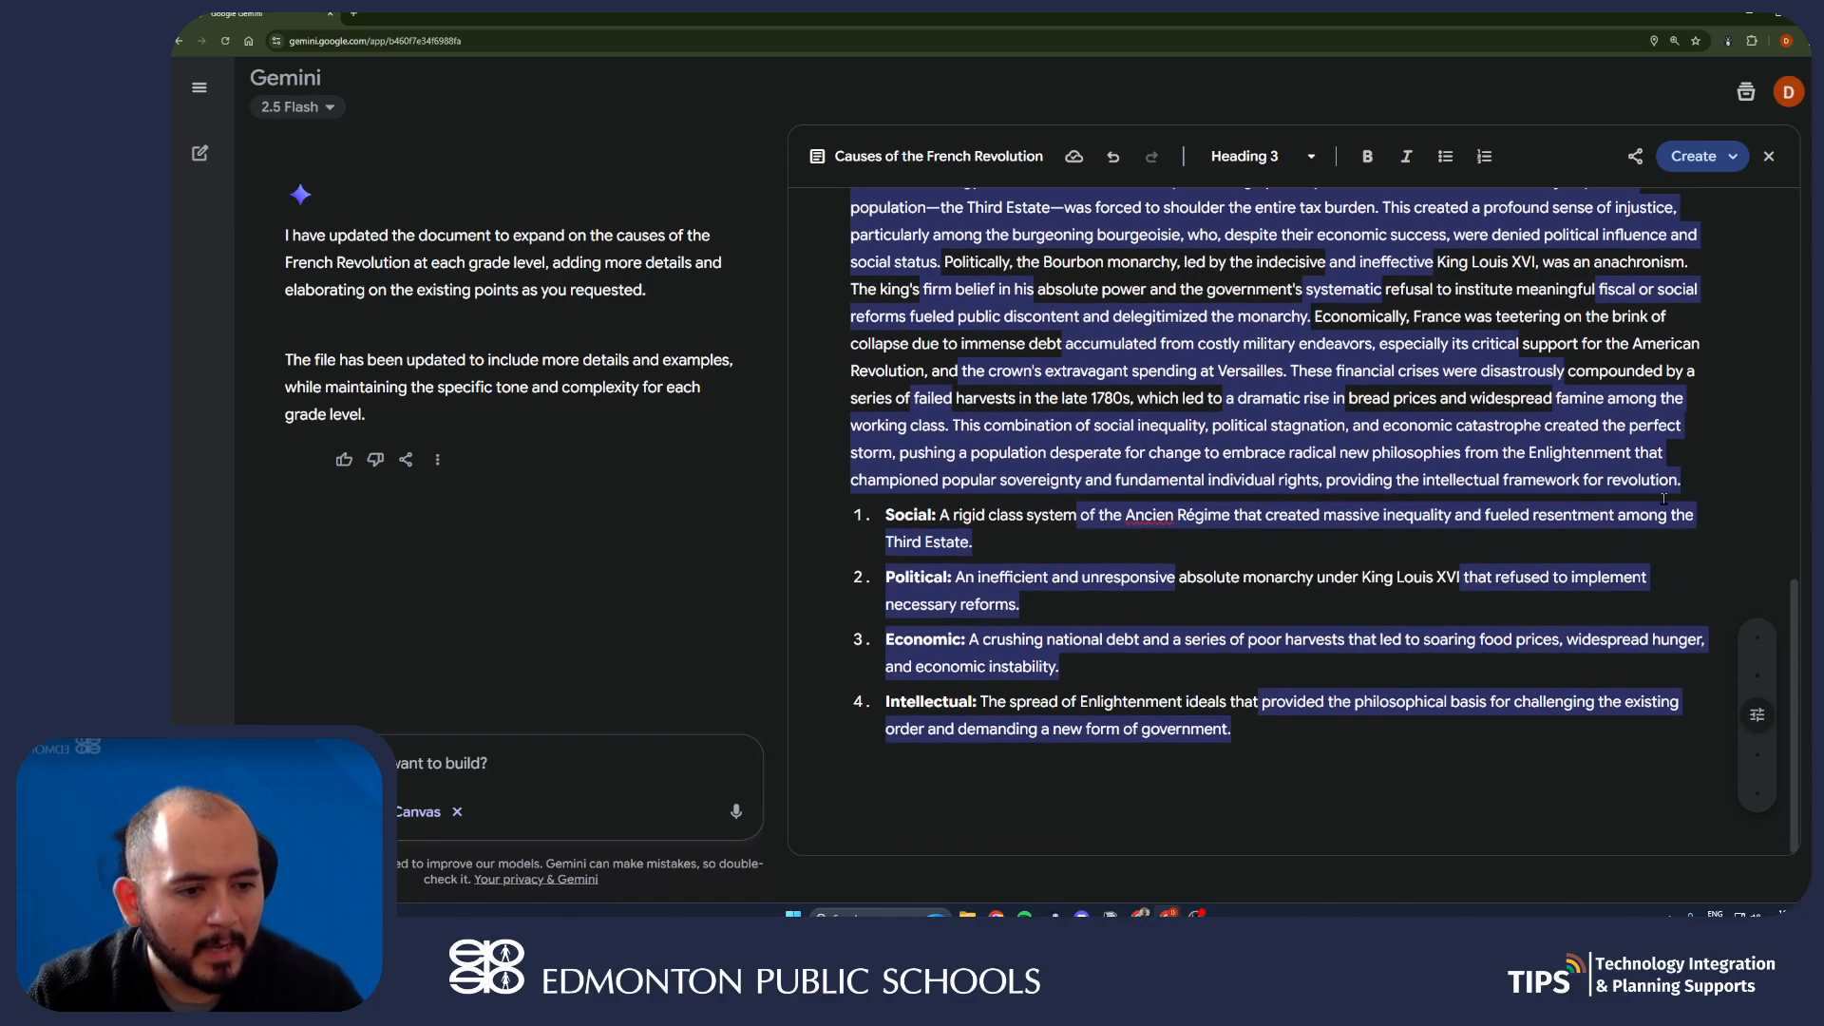
scroll(1654, 594, up, 4)
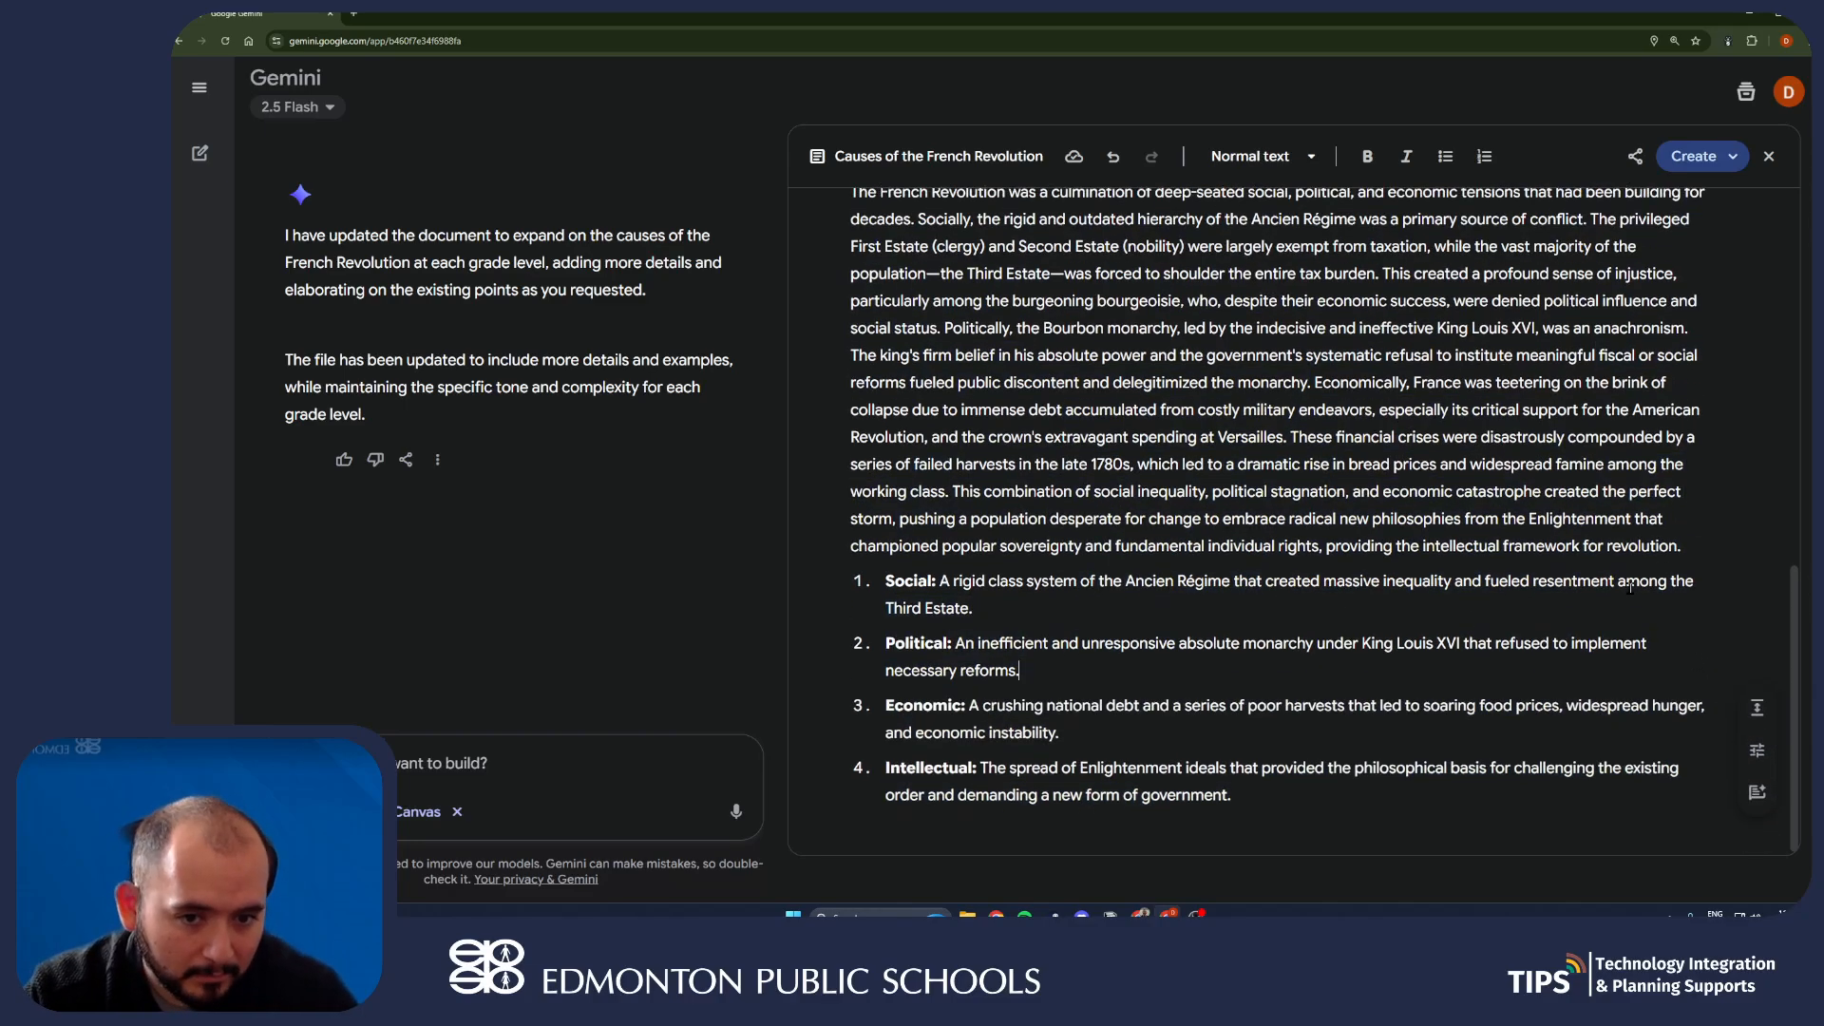
- Go back to the previous, shorter version of the document
click(1113, 156)
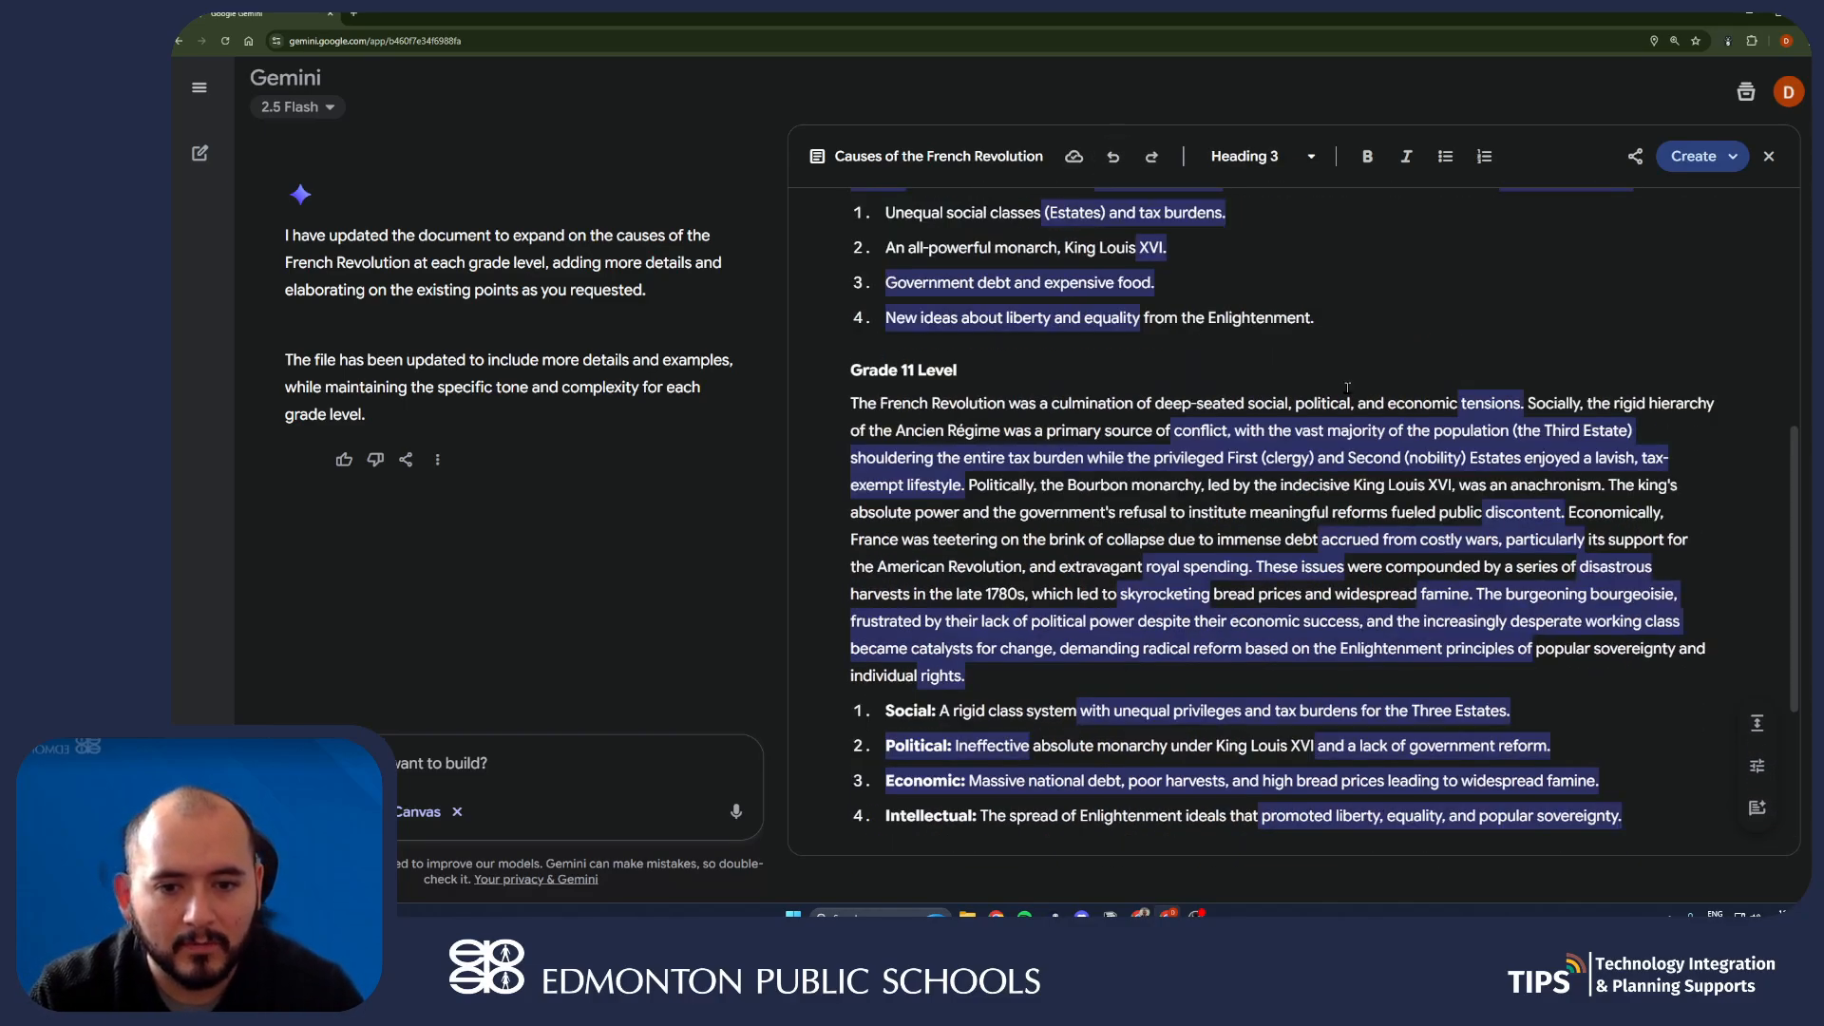
scroll(1230, 408, down, 2)
scroll(1158, 535, up, 2)
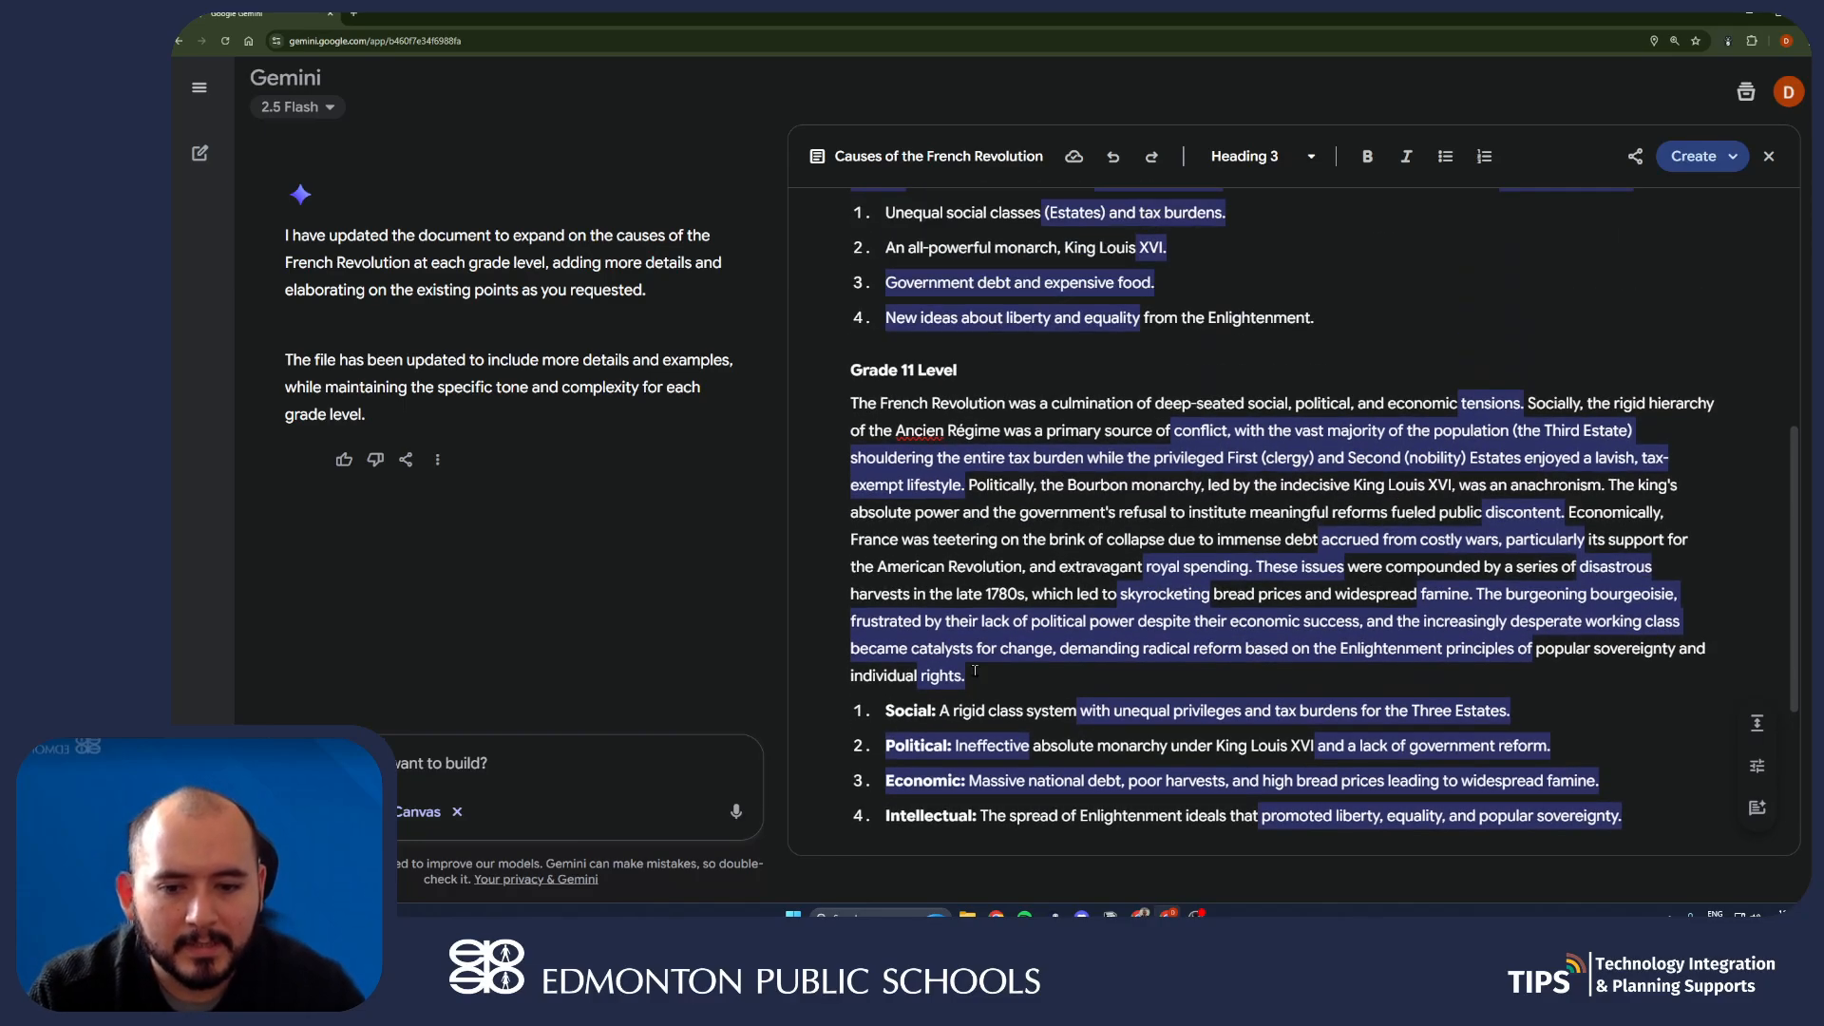
- Ask Gemini about the Grade 11 paragraph only: "Please reword this to be more engaging and fun, but keep the reading level."
drag(967, 676, 850, 403)
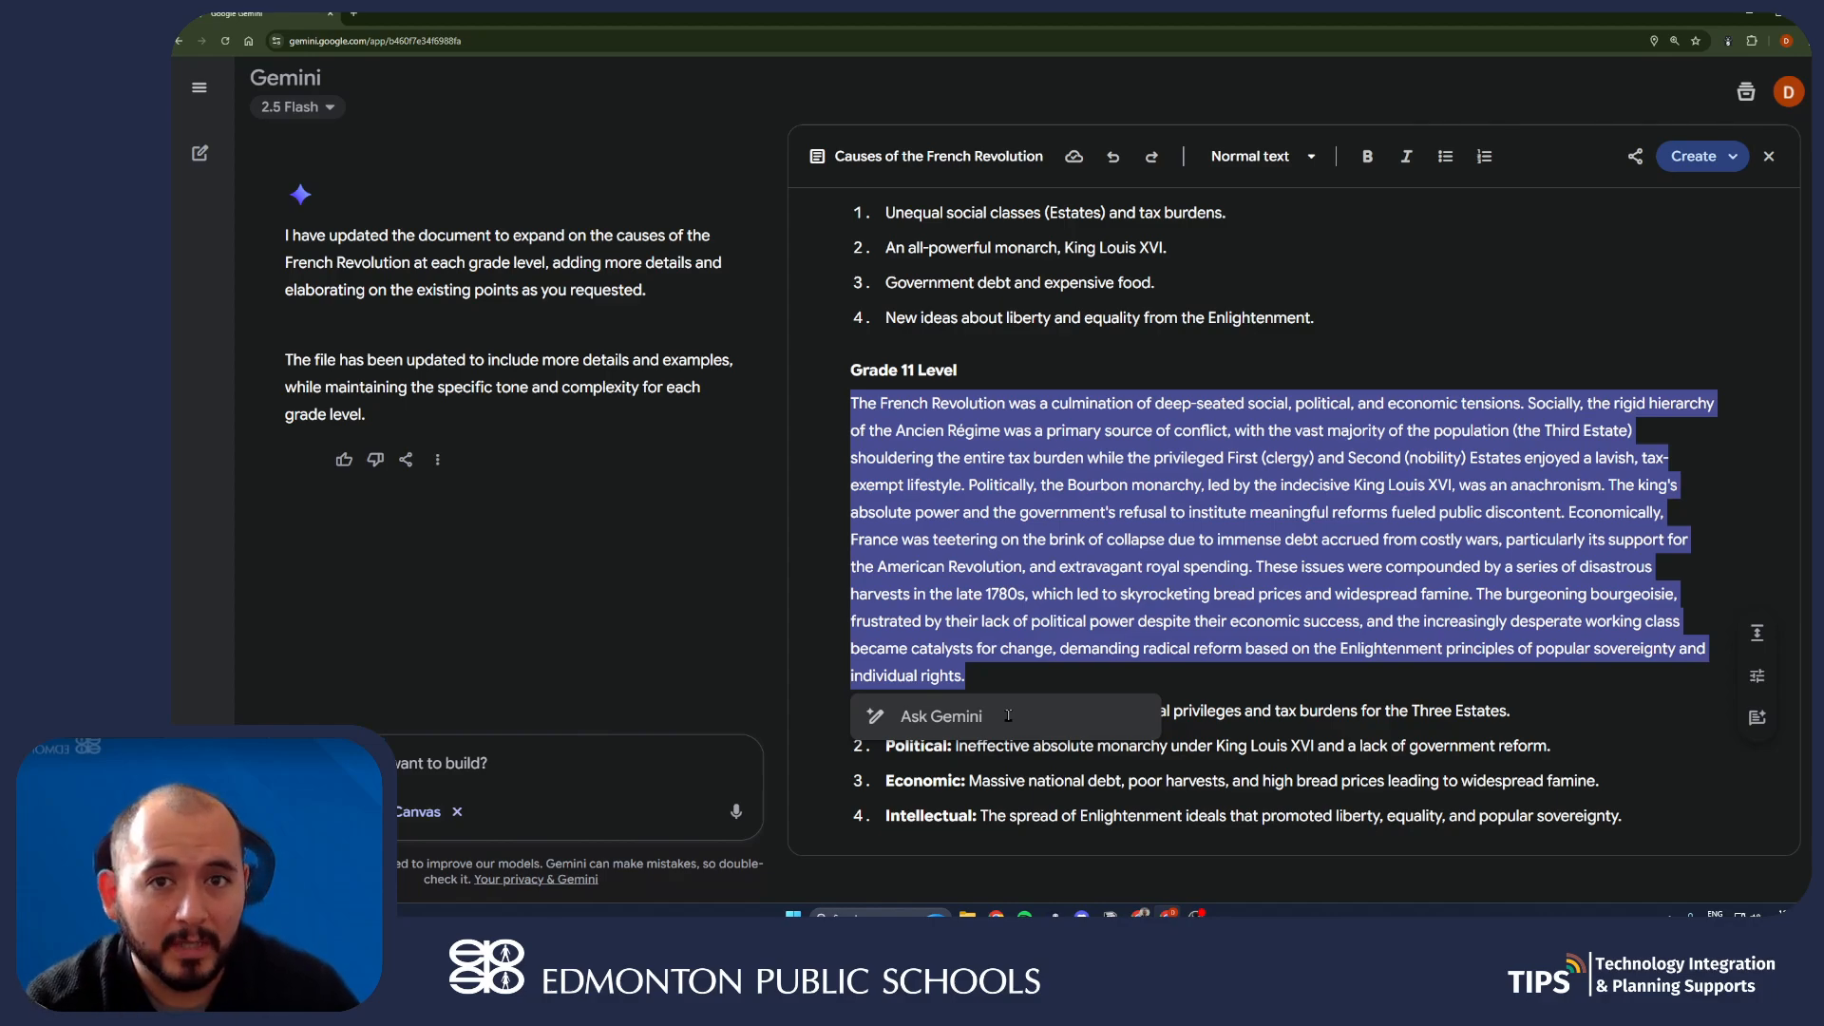
click(990, 644)
drag(1004, 673, 851, 401)
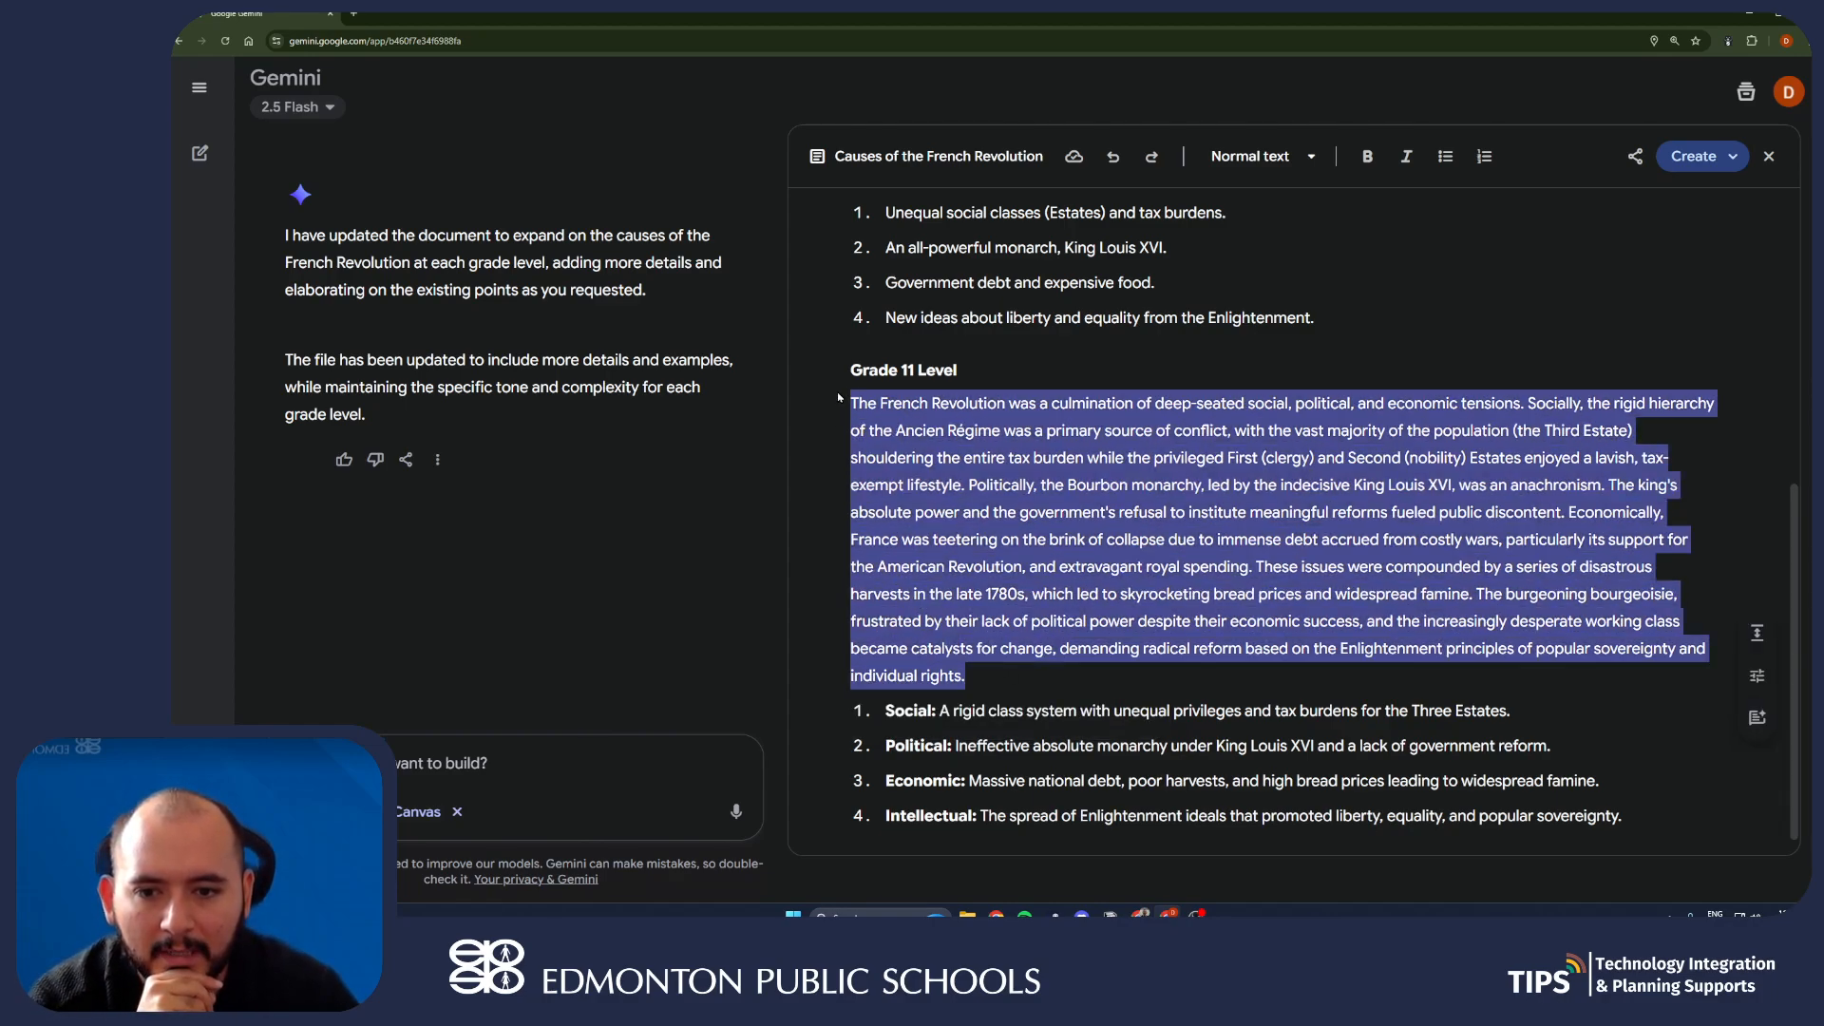
click(978, 718)
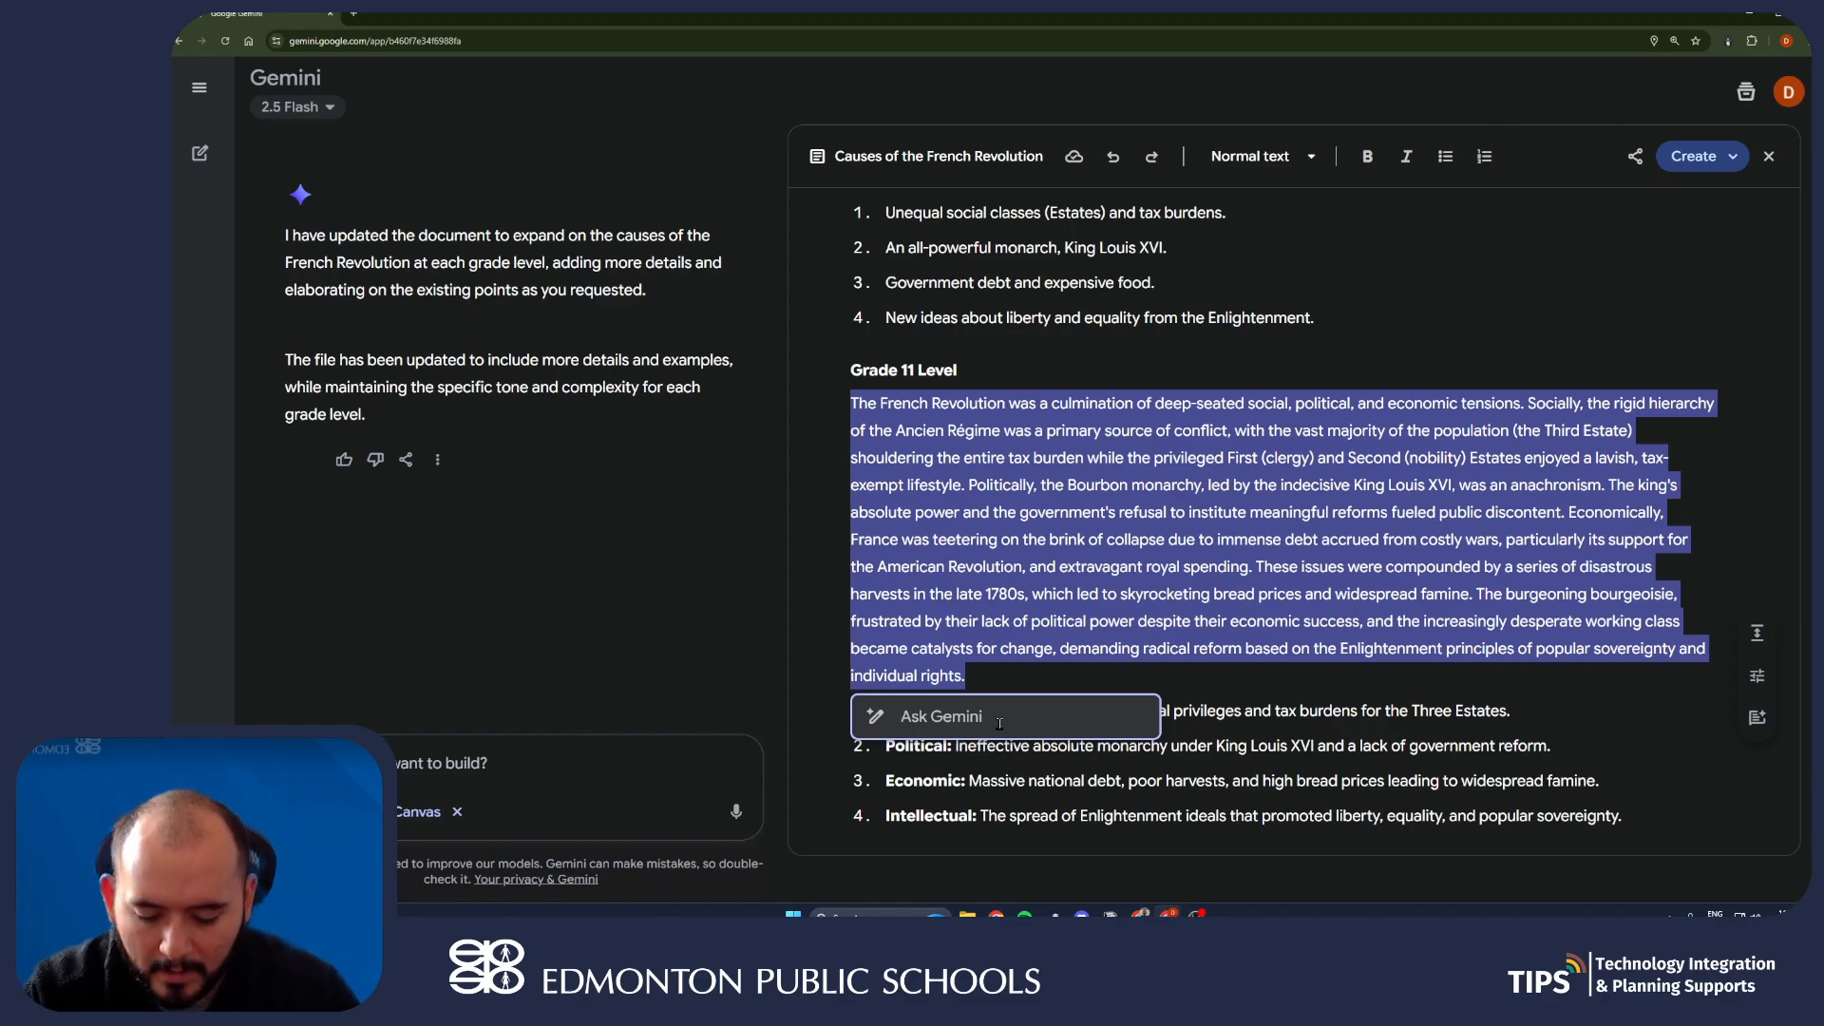
text(Please reword t)
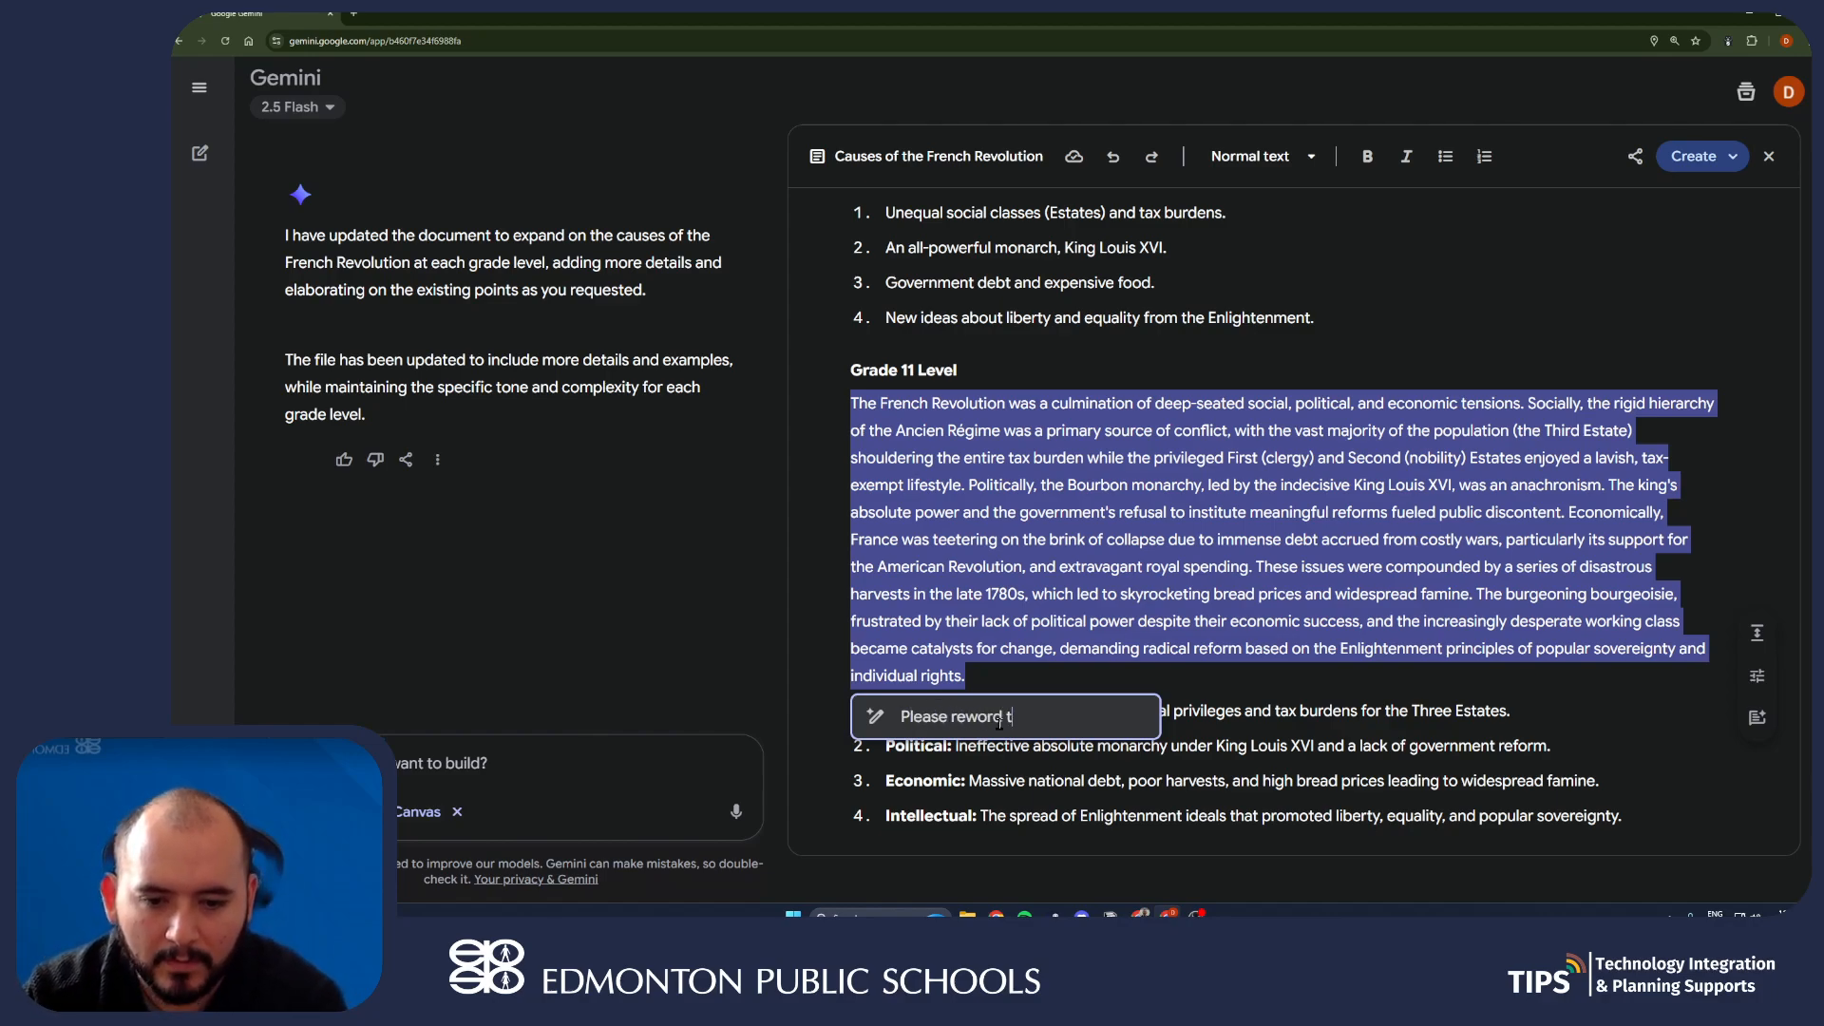
text(his to be more)
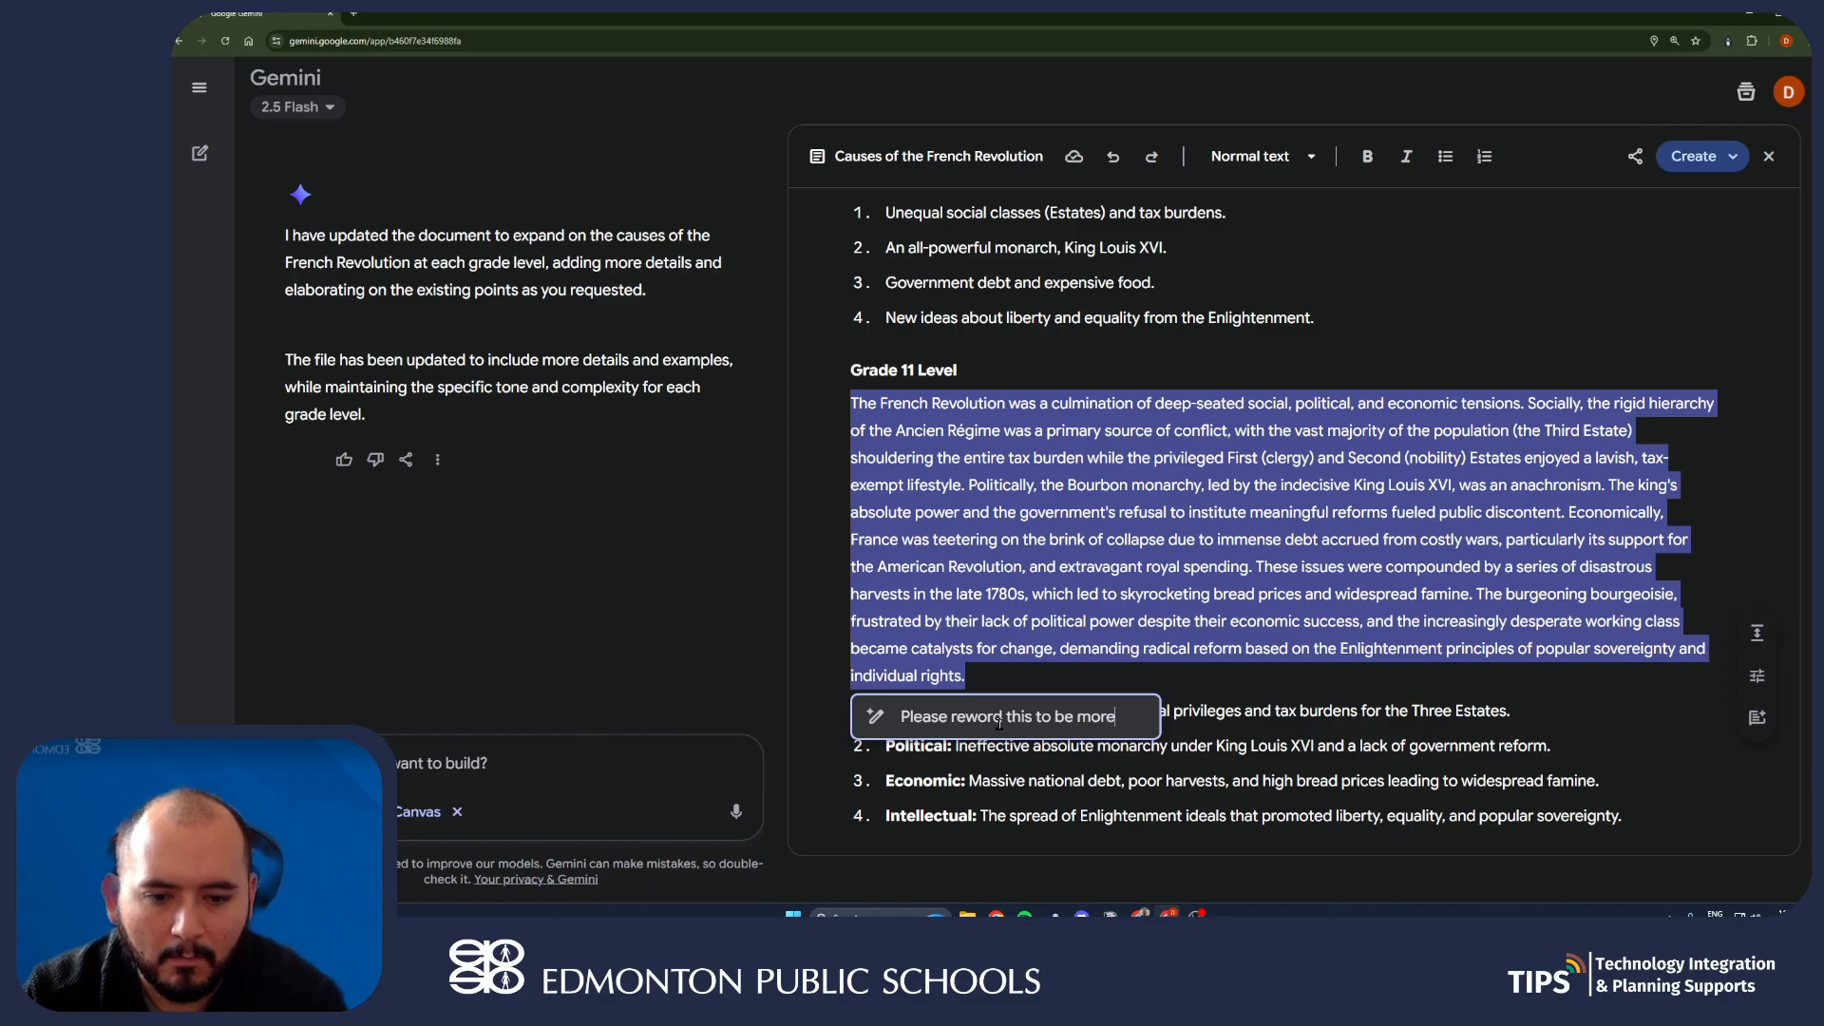
text( engaging and fun)
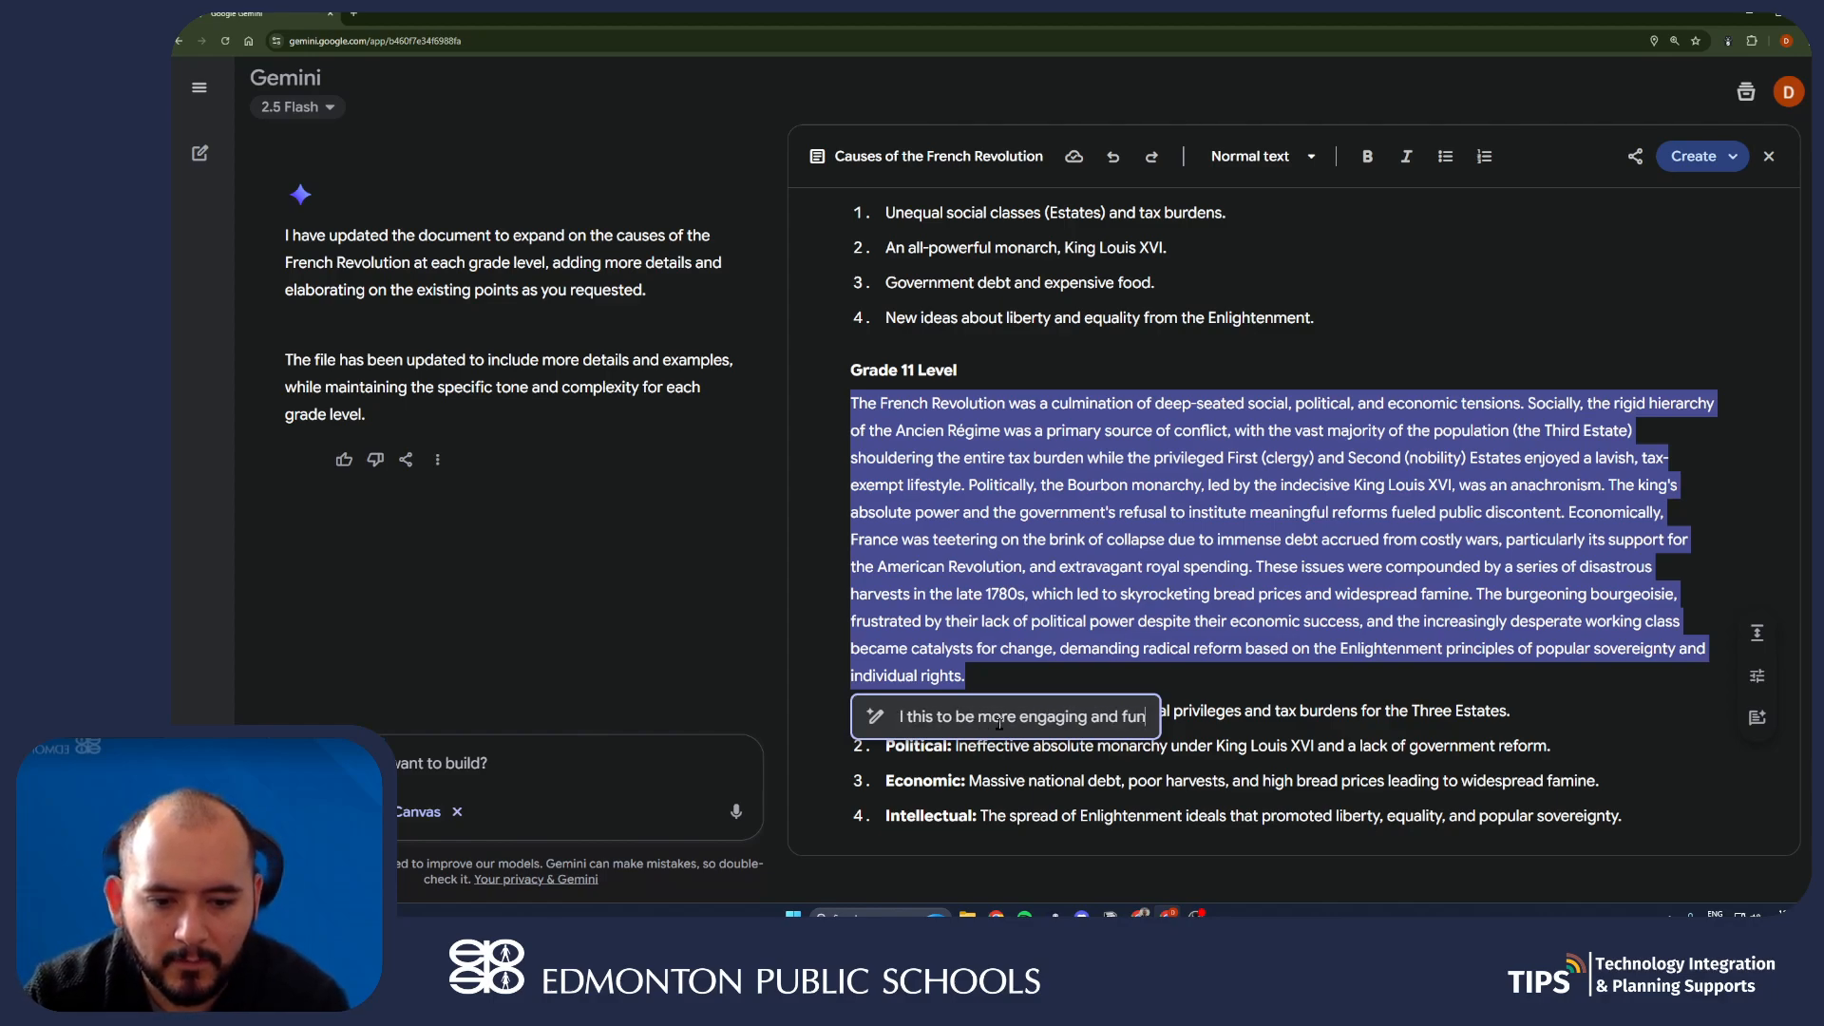
text(, but )
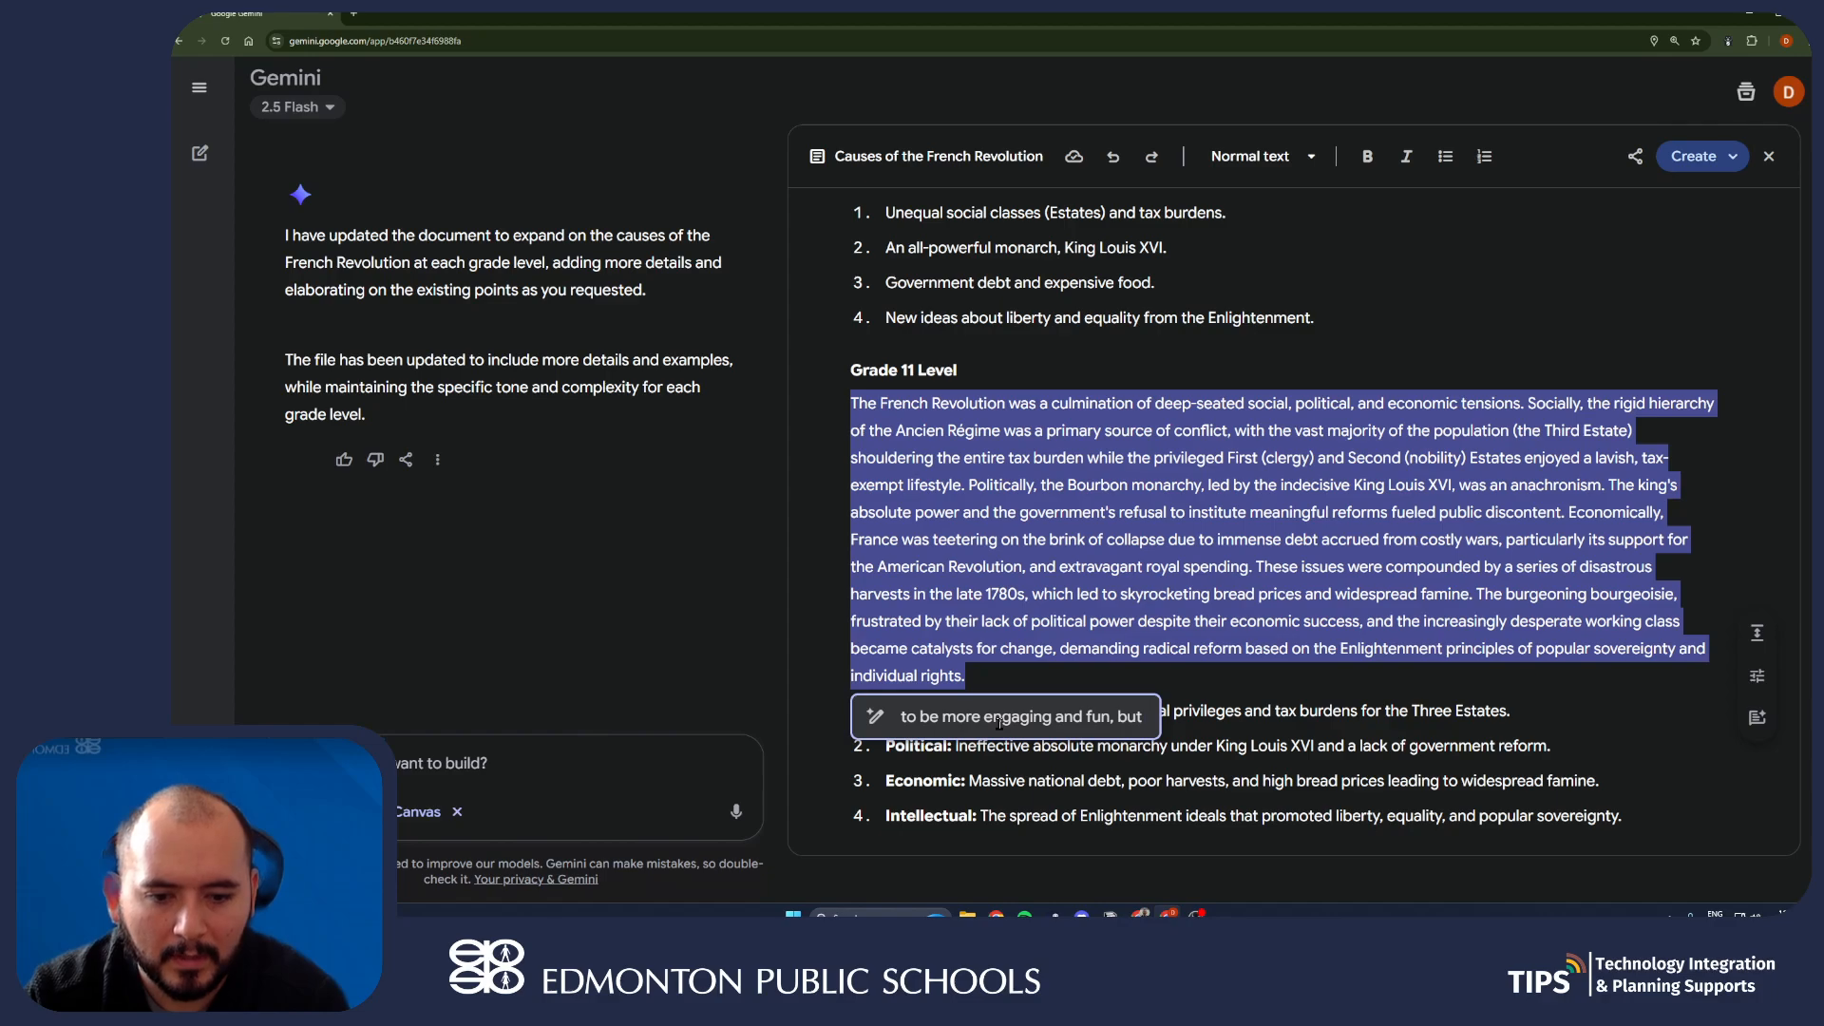
text(keep the reading lev)
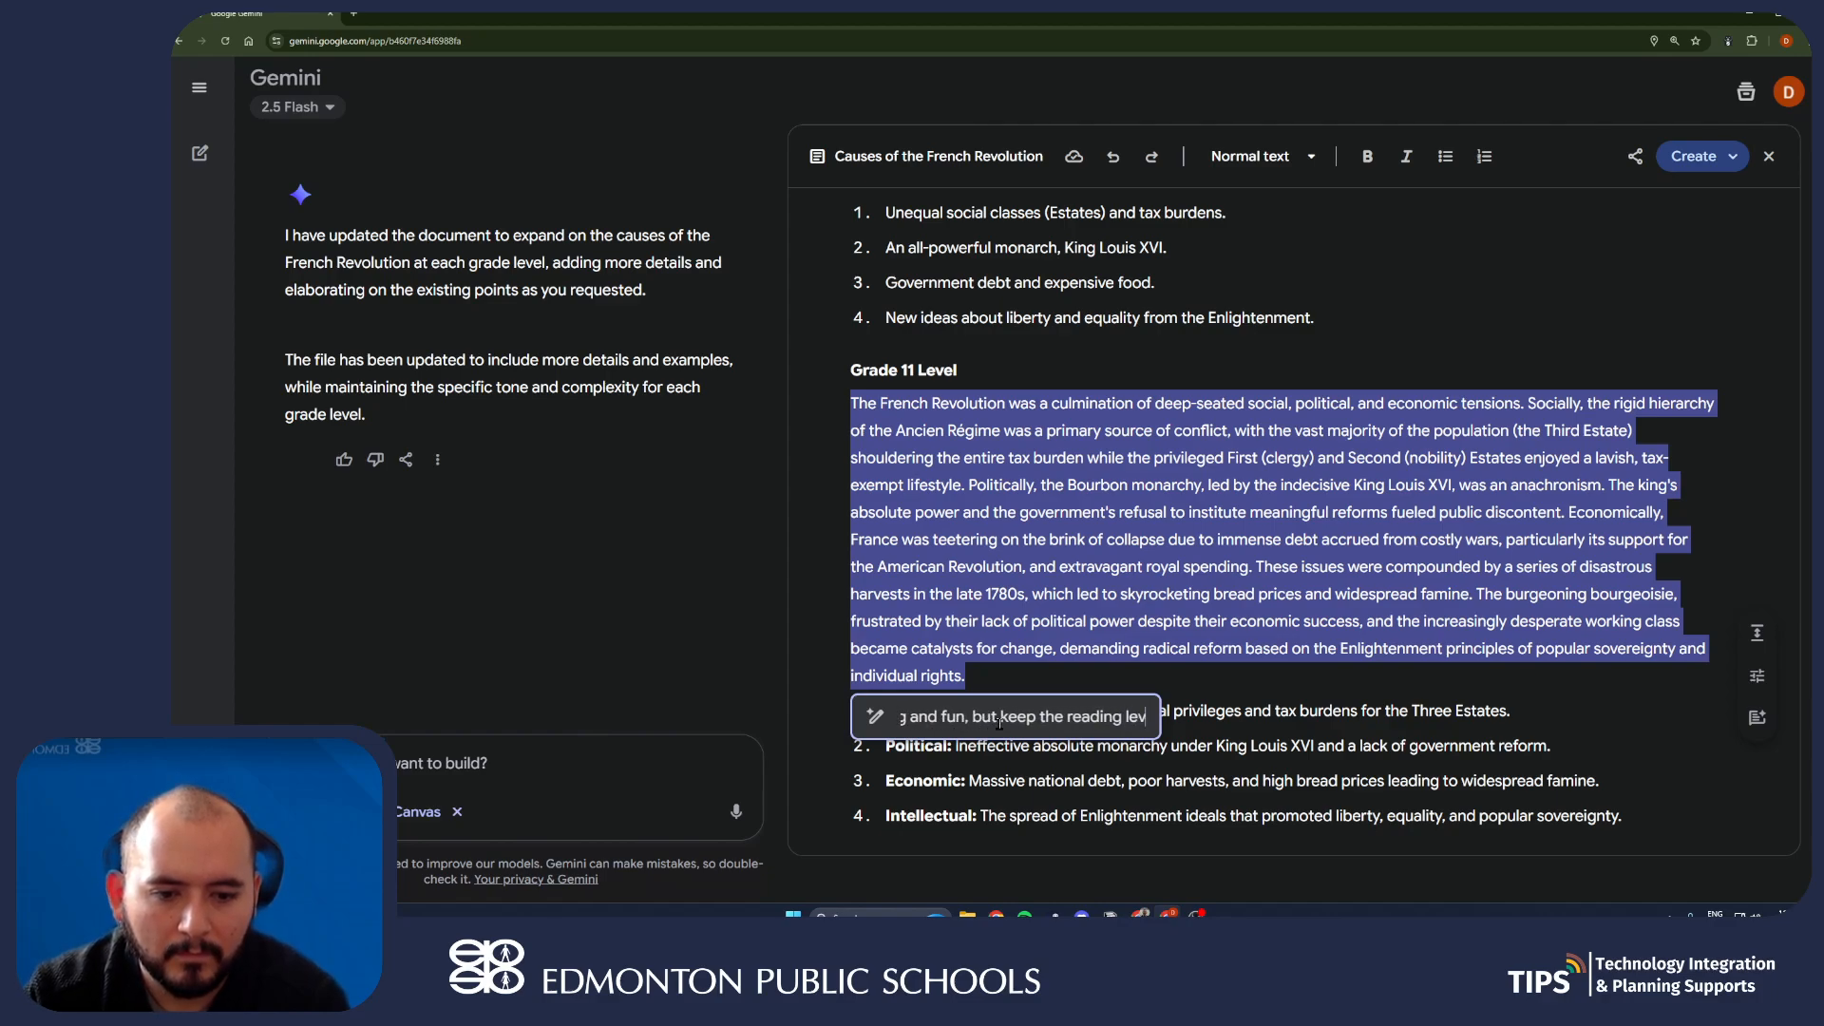
text(el.)
key(Return)
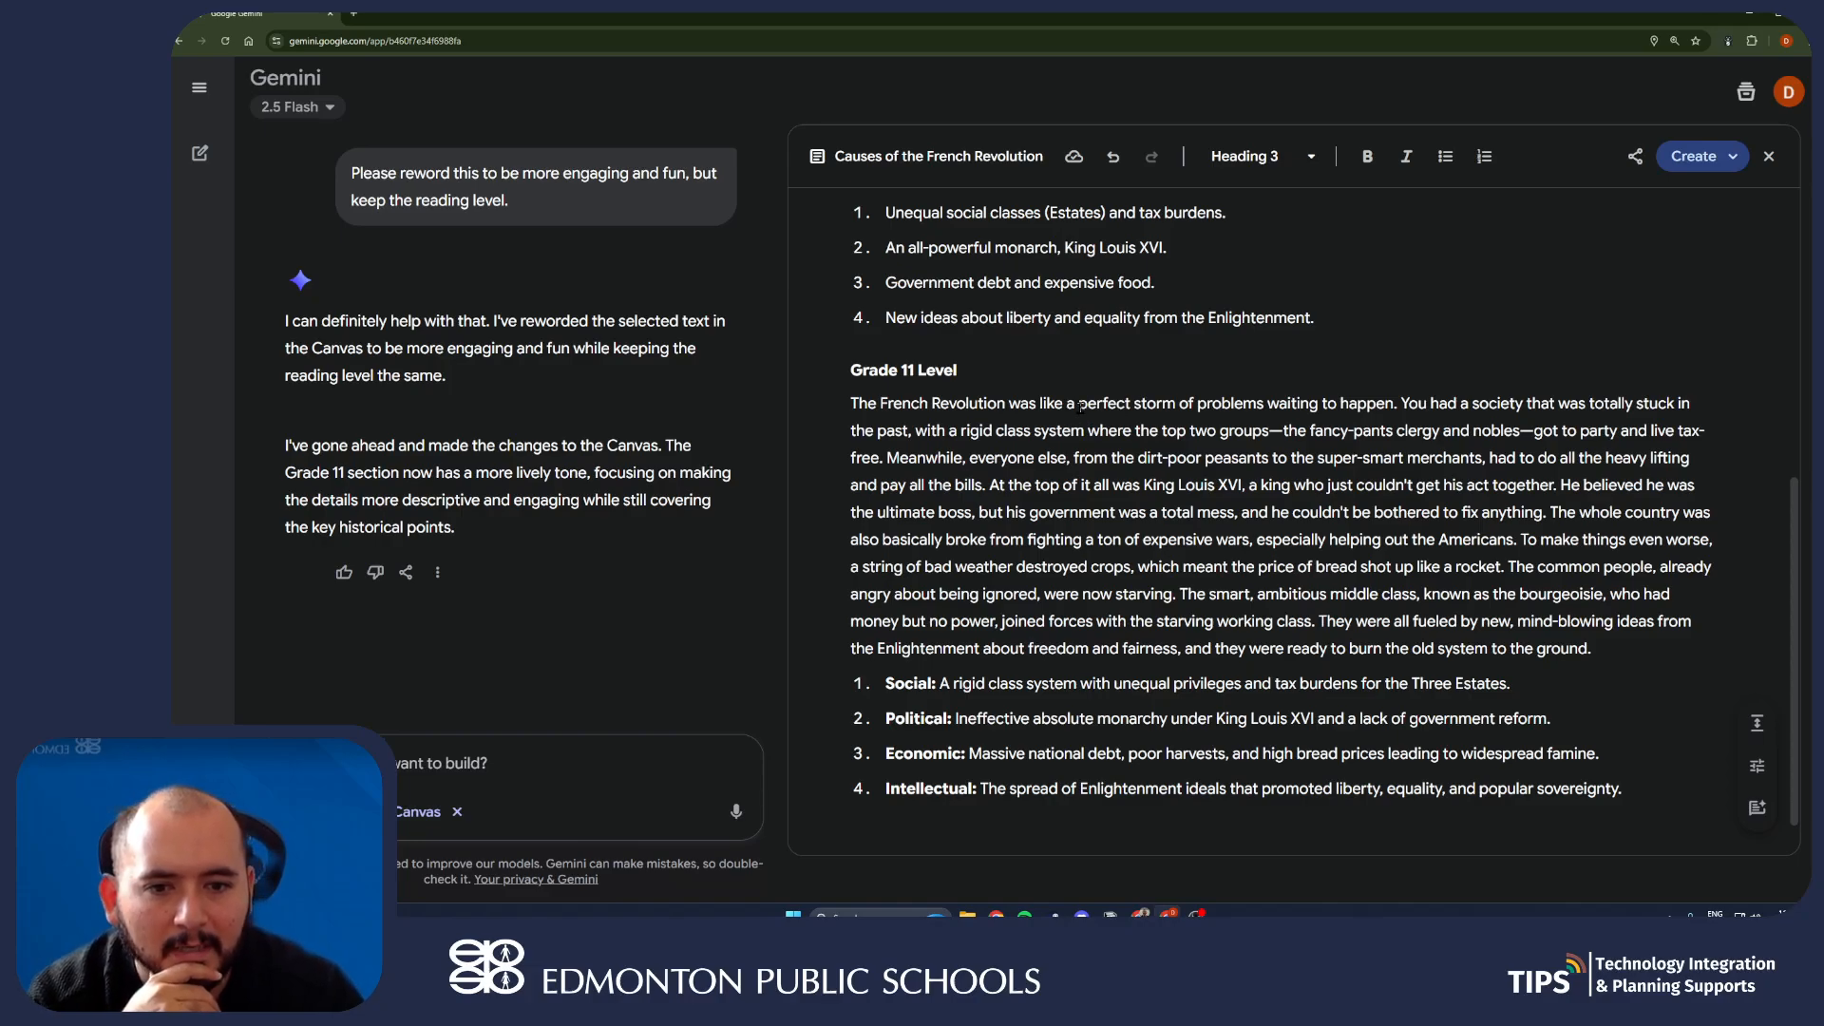
- Examine the wording and vocabulary of the reworded Grade 11 paragraph, including its opening, the clergy and nobles phrase, and "bourgeoisie"
drag(1080, 406, 1391, 405)
click(1538, 460)
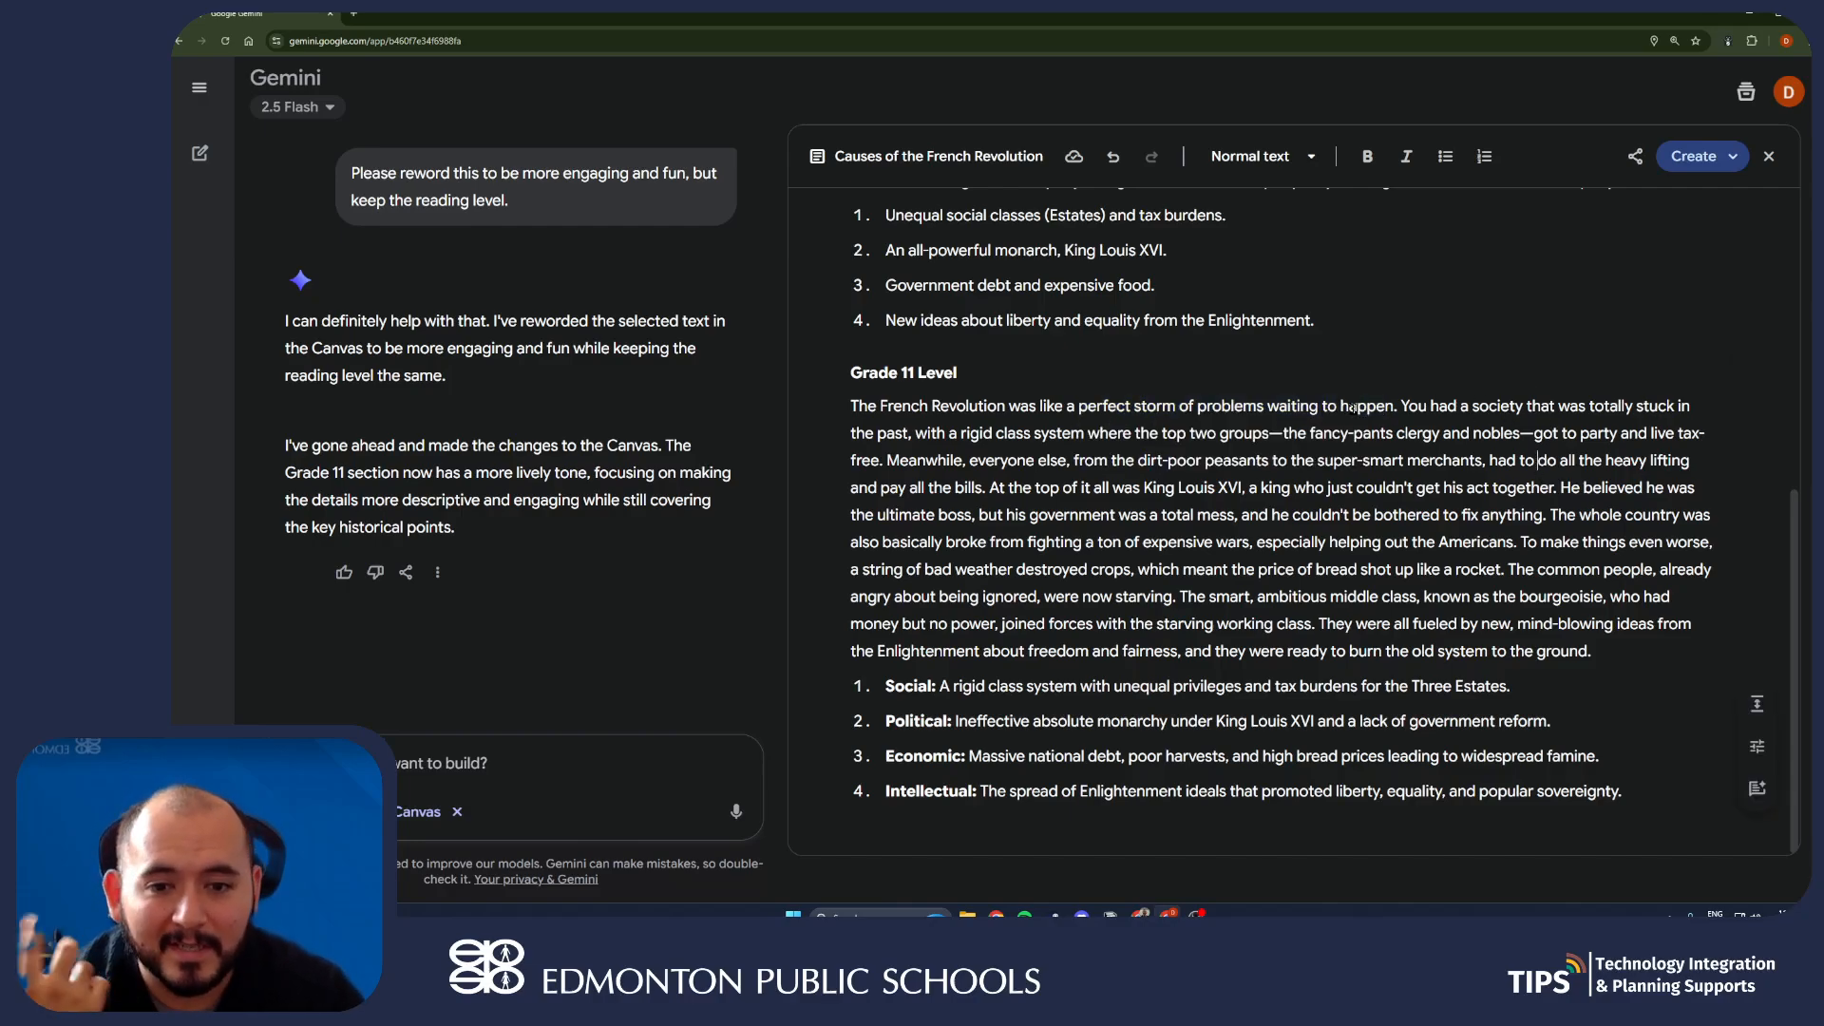
drag(1292, 433, 1517, 435)
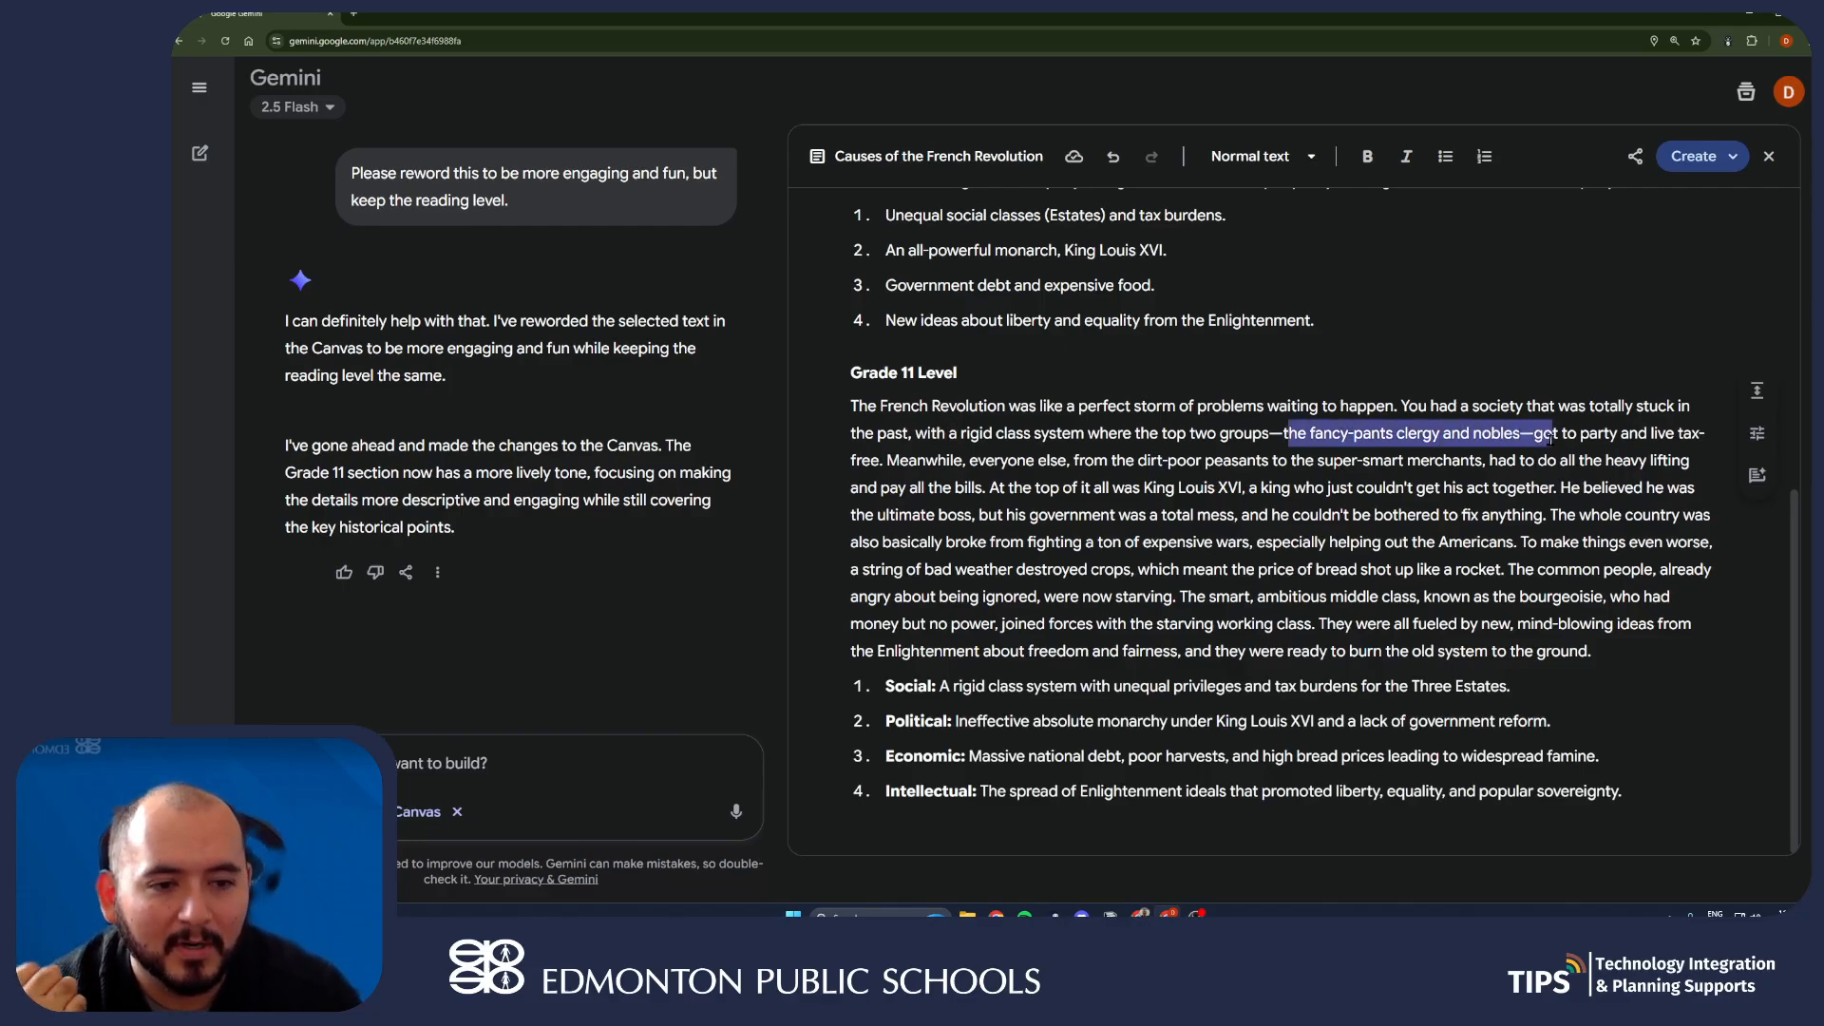
click(1658, 463)
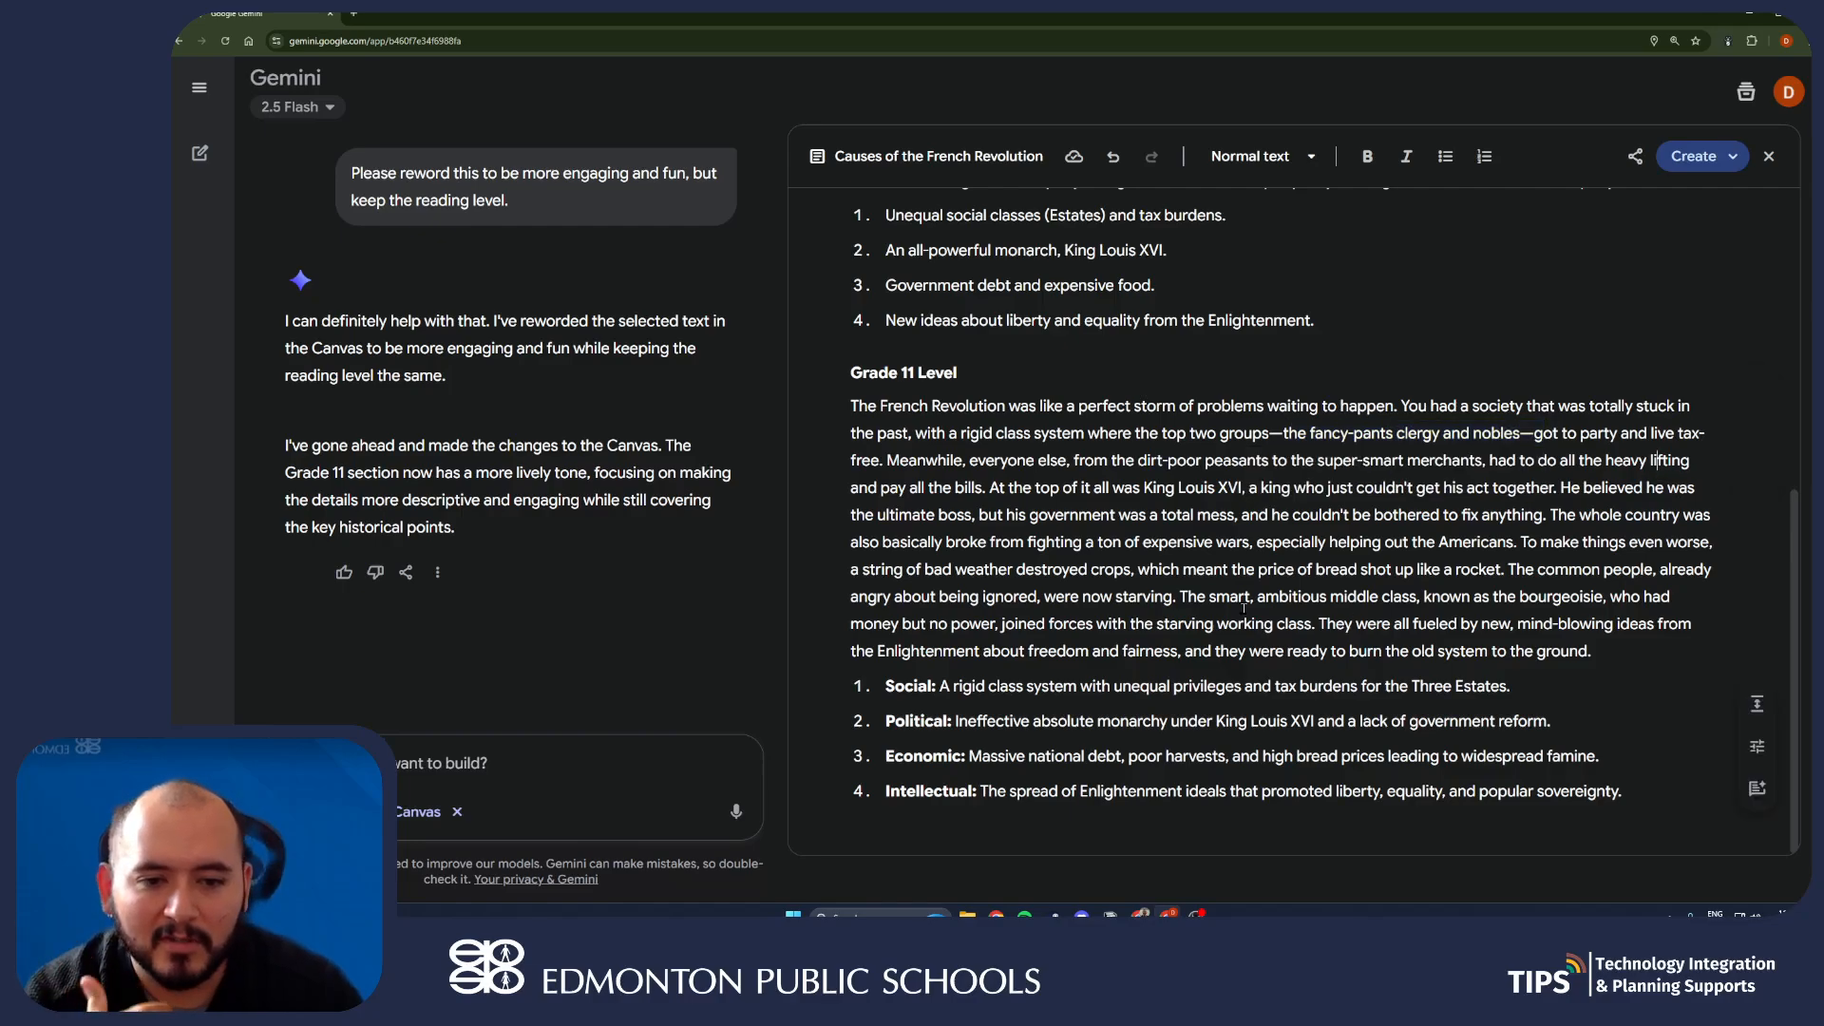
double_click(1175, 542)
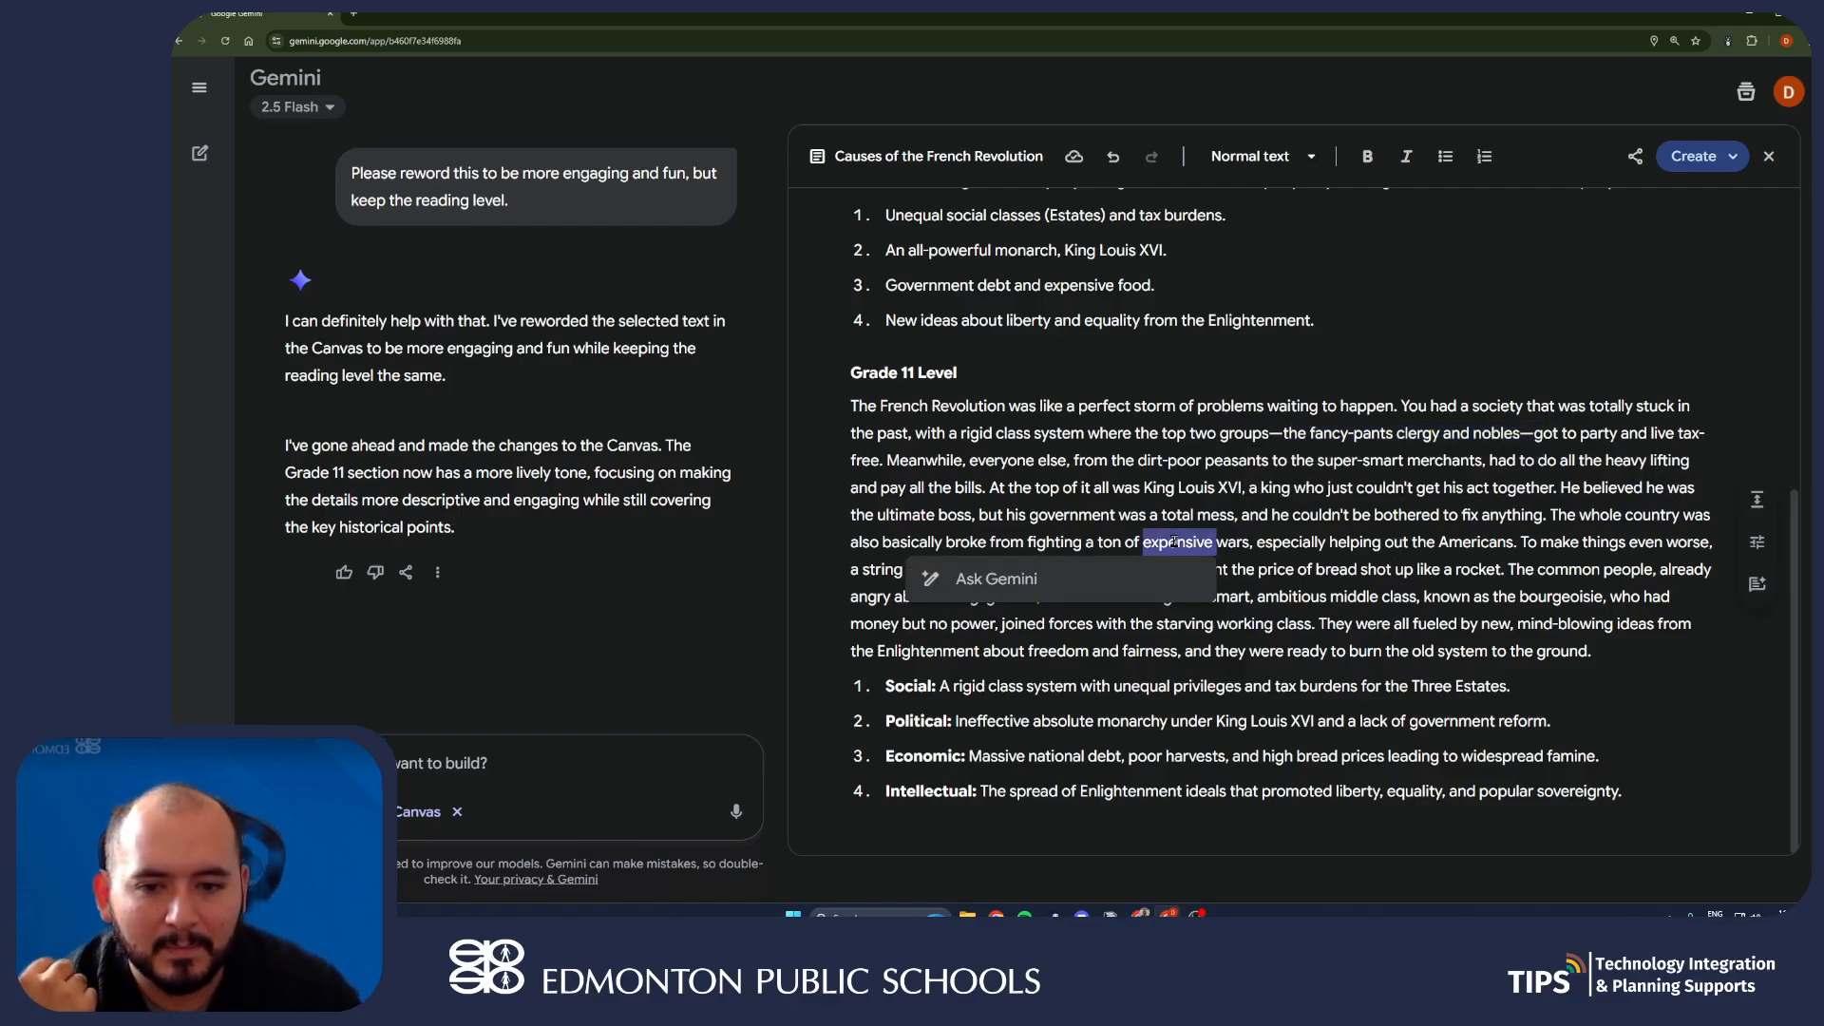
double_click(1559, 597)
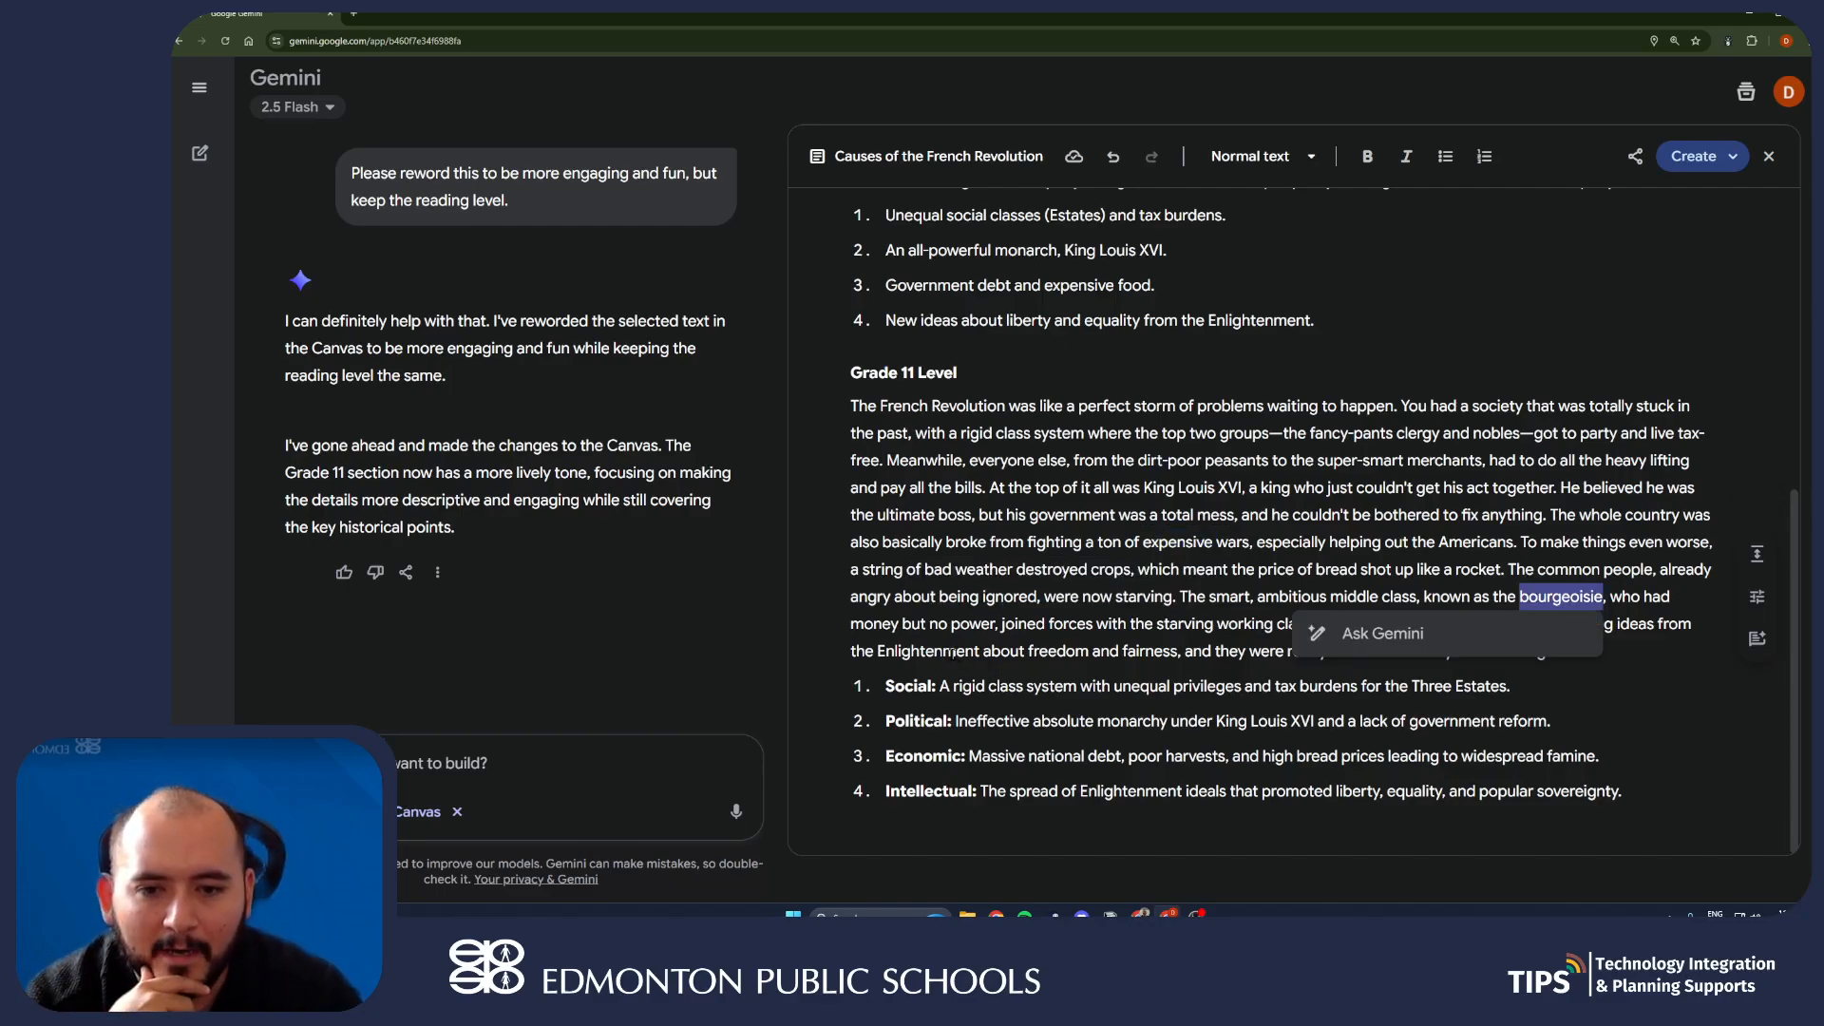
double_click(952, 653)
click(1504, 601)
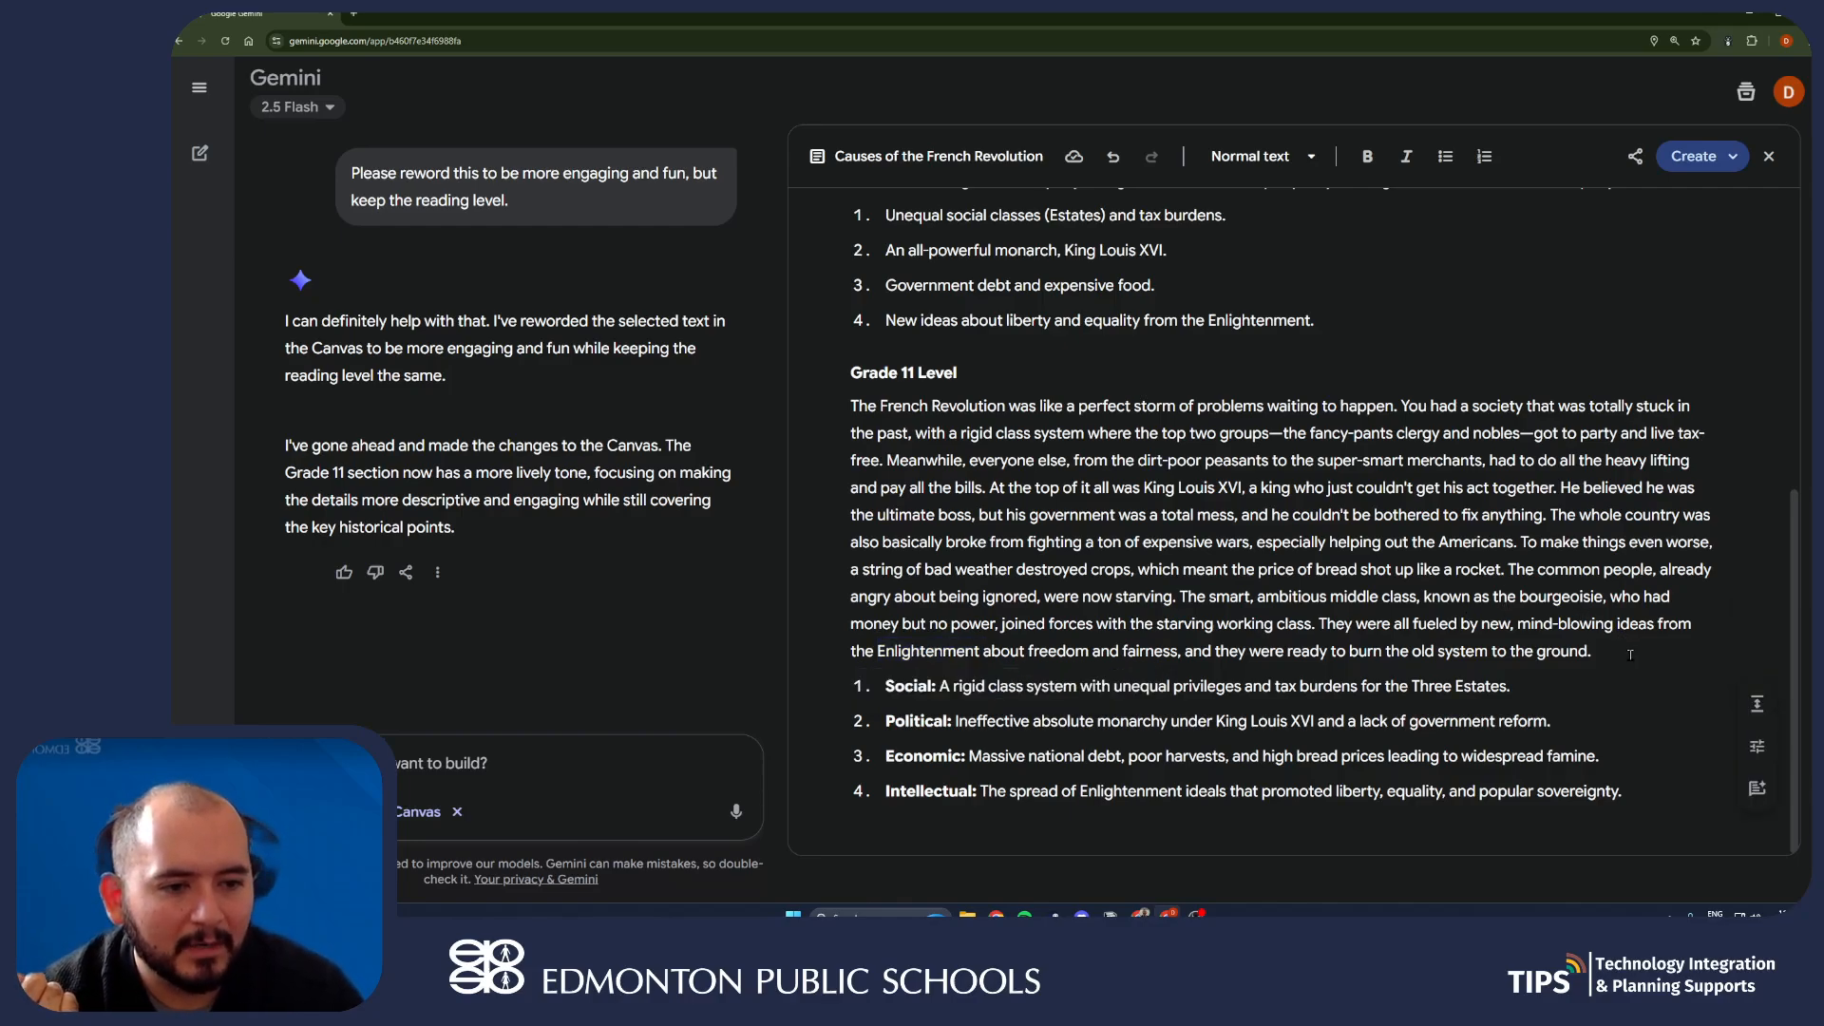
- Ask Gemini to "Increase the reading level" of the whole Grade 11 paragraph and check the rewritten text
drag(1630, 654, 851, 404)
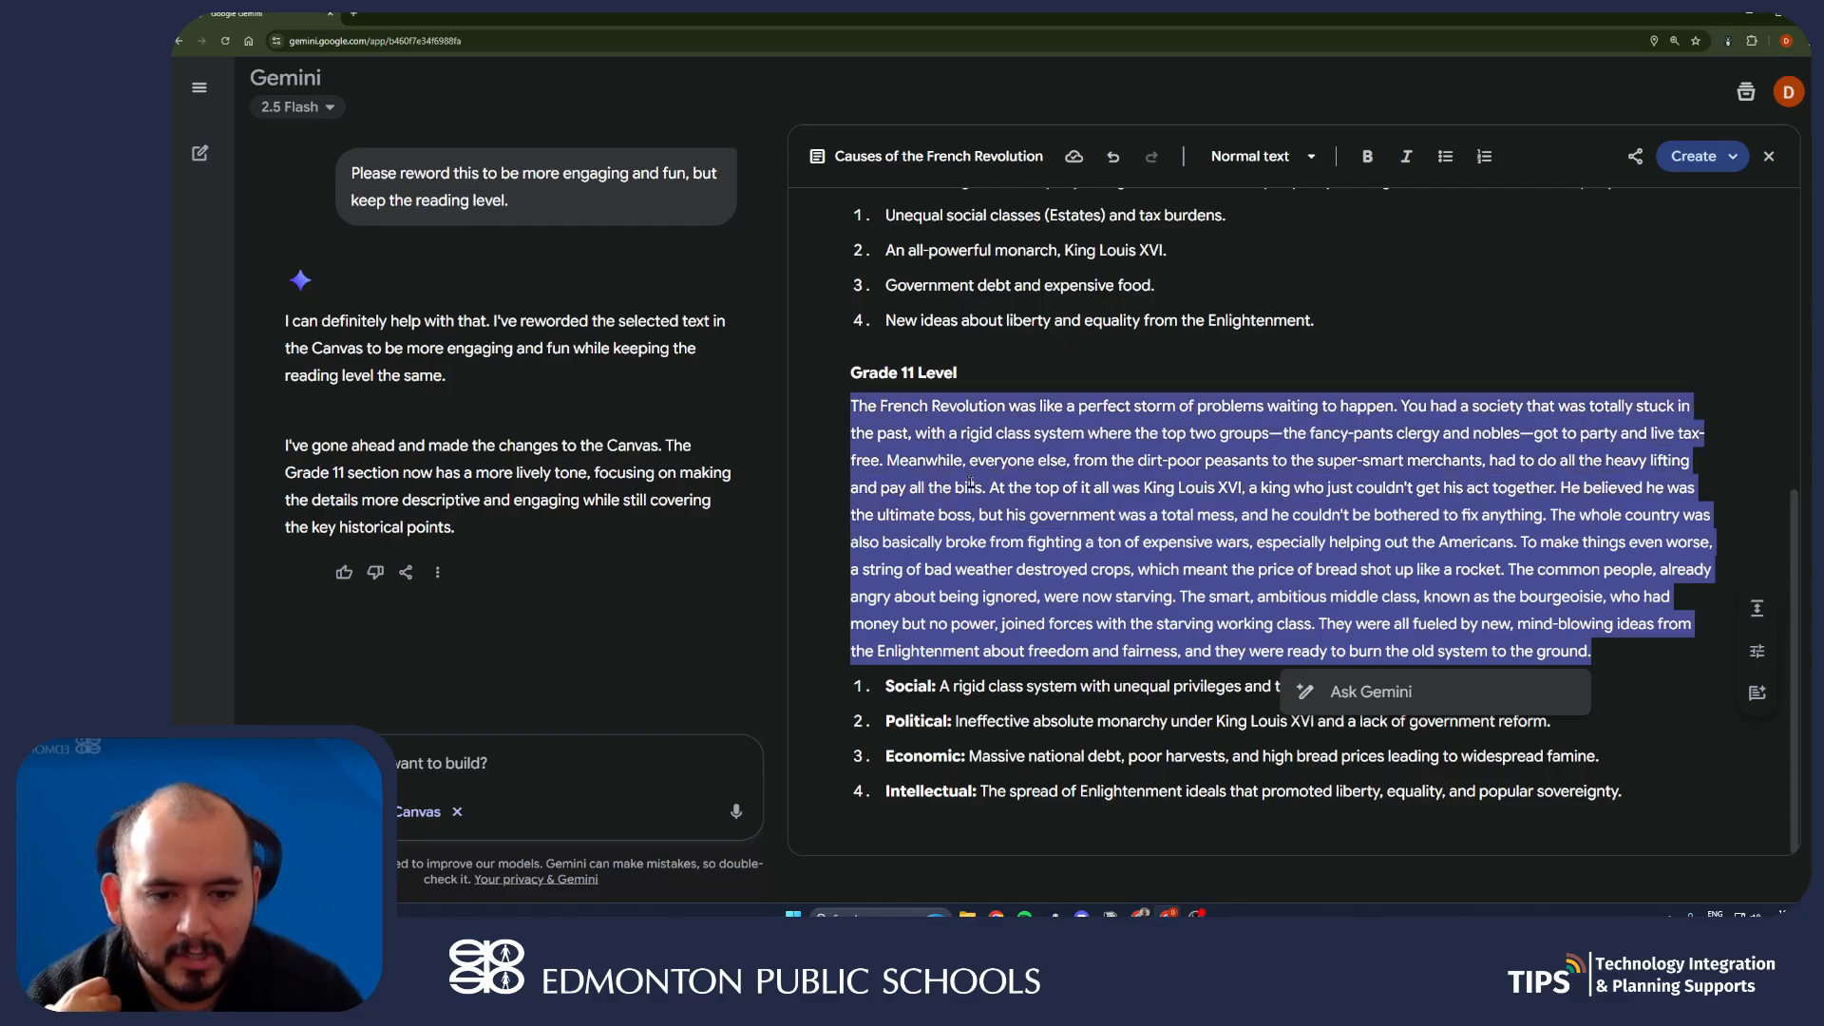
click(1400, 688)
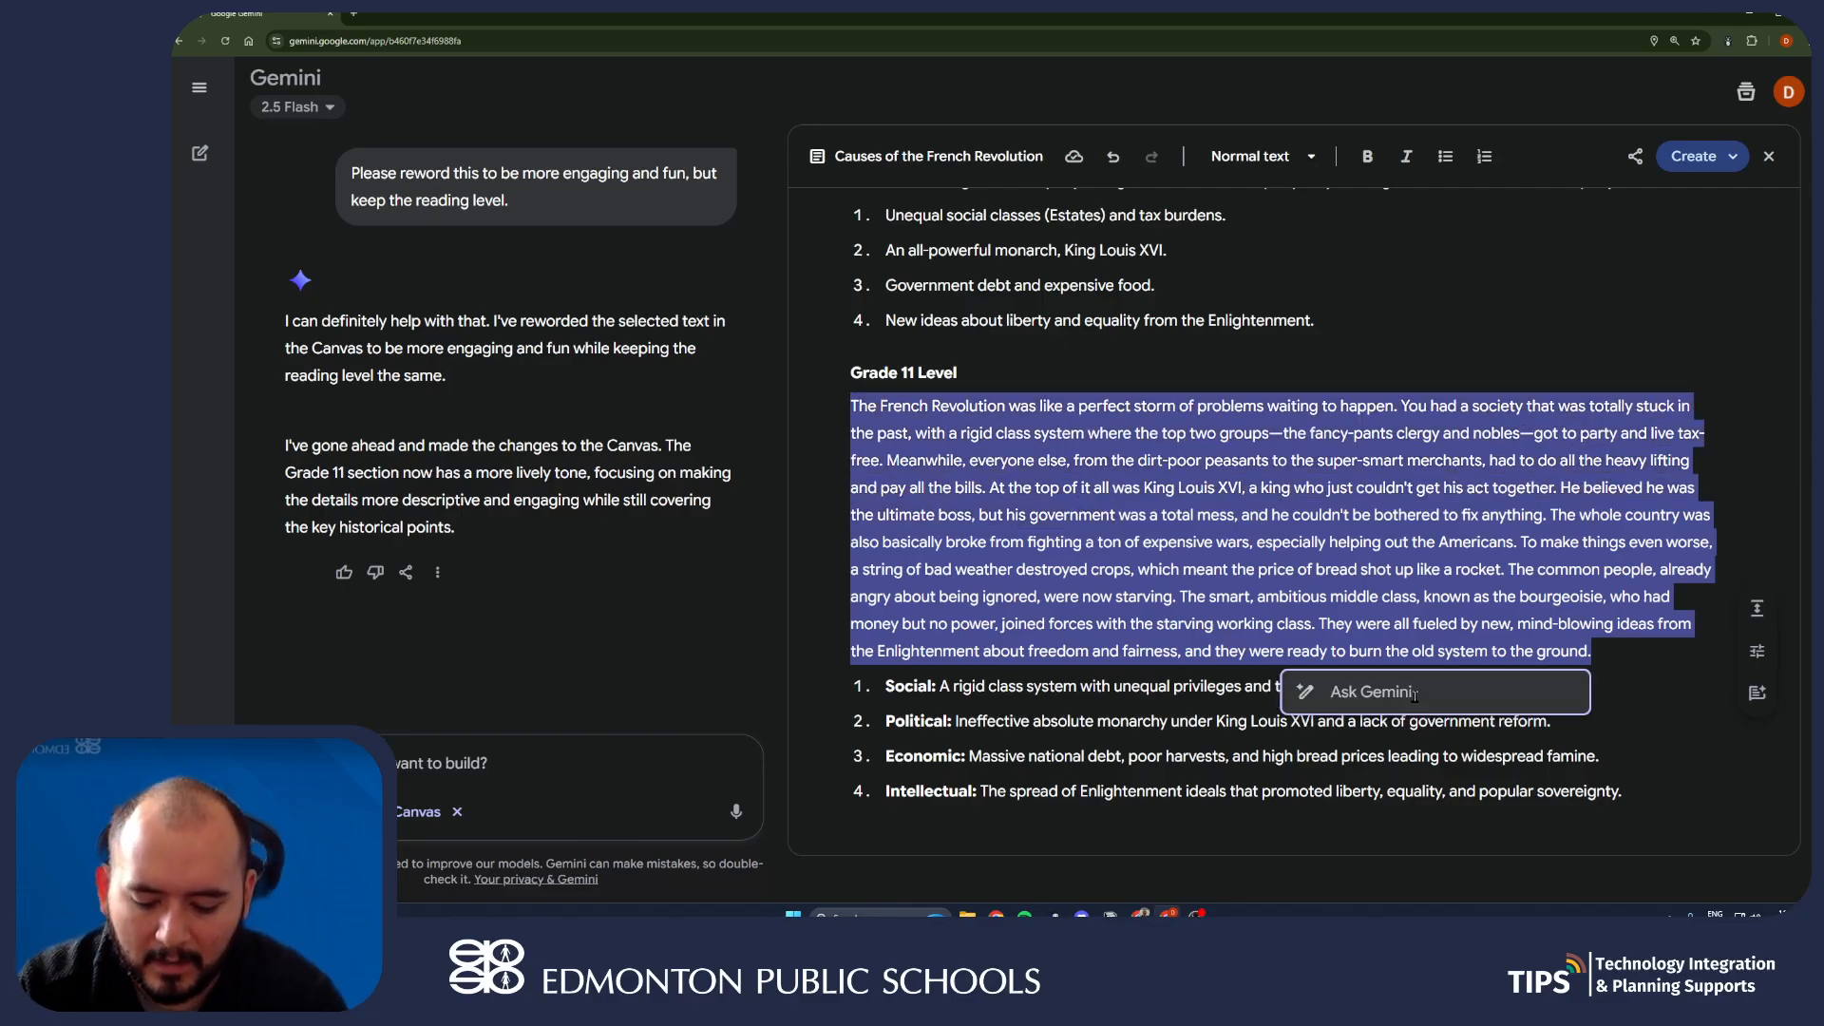
text(Increase the reading)
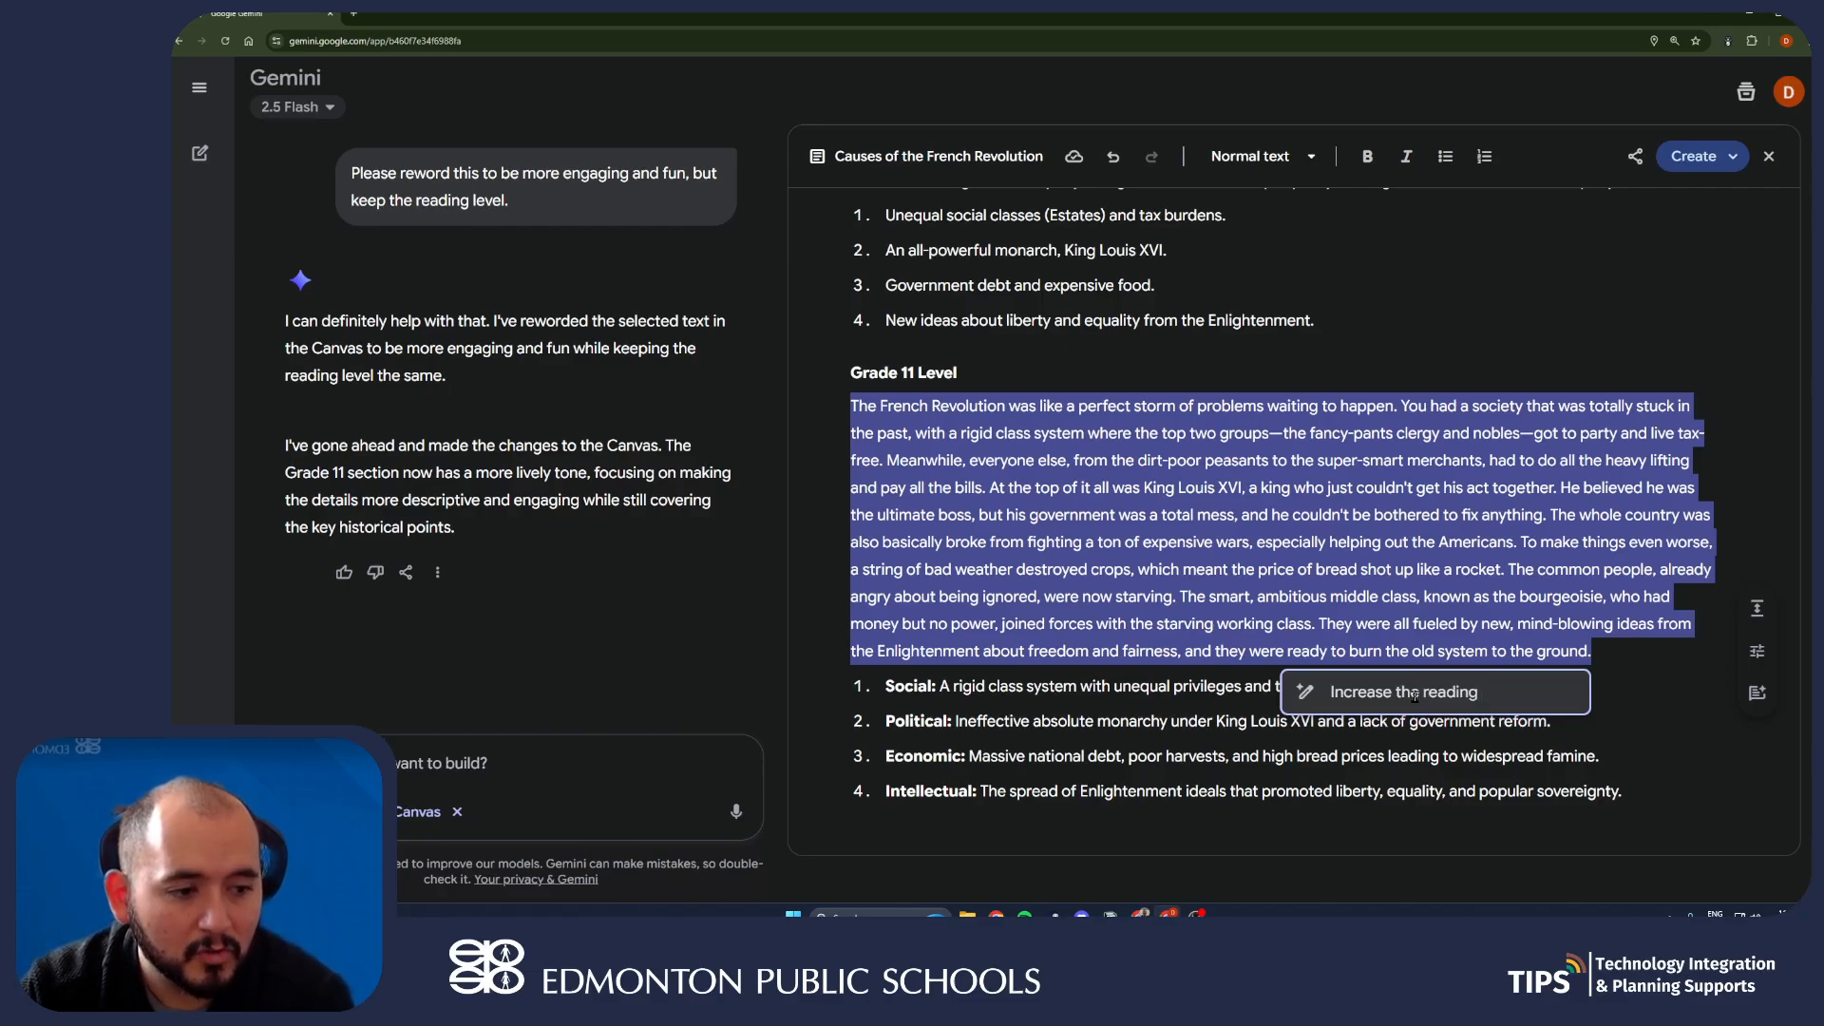
text(vel)
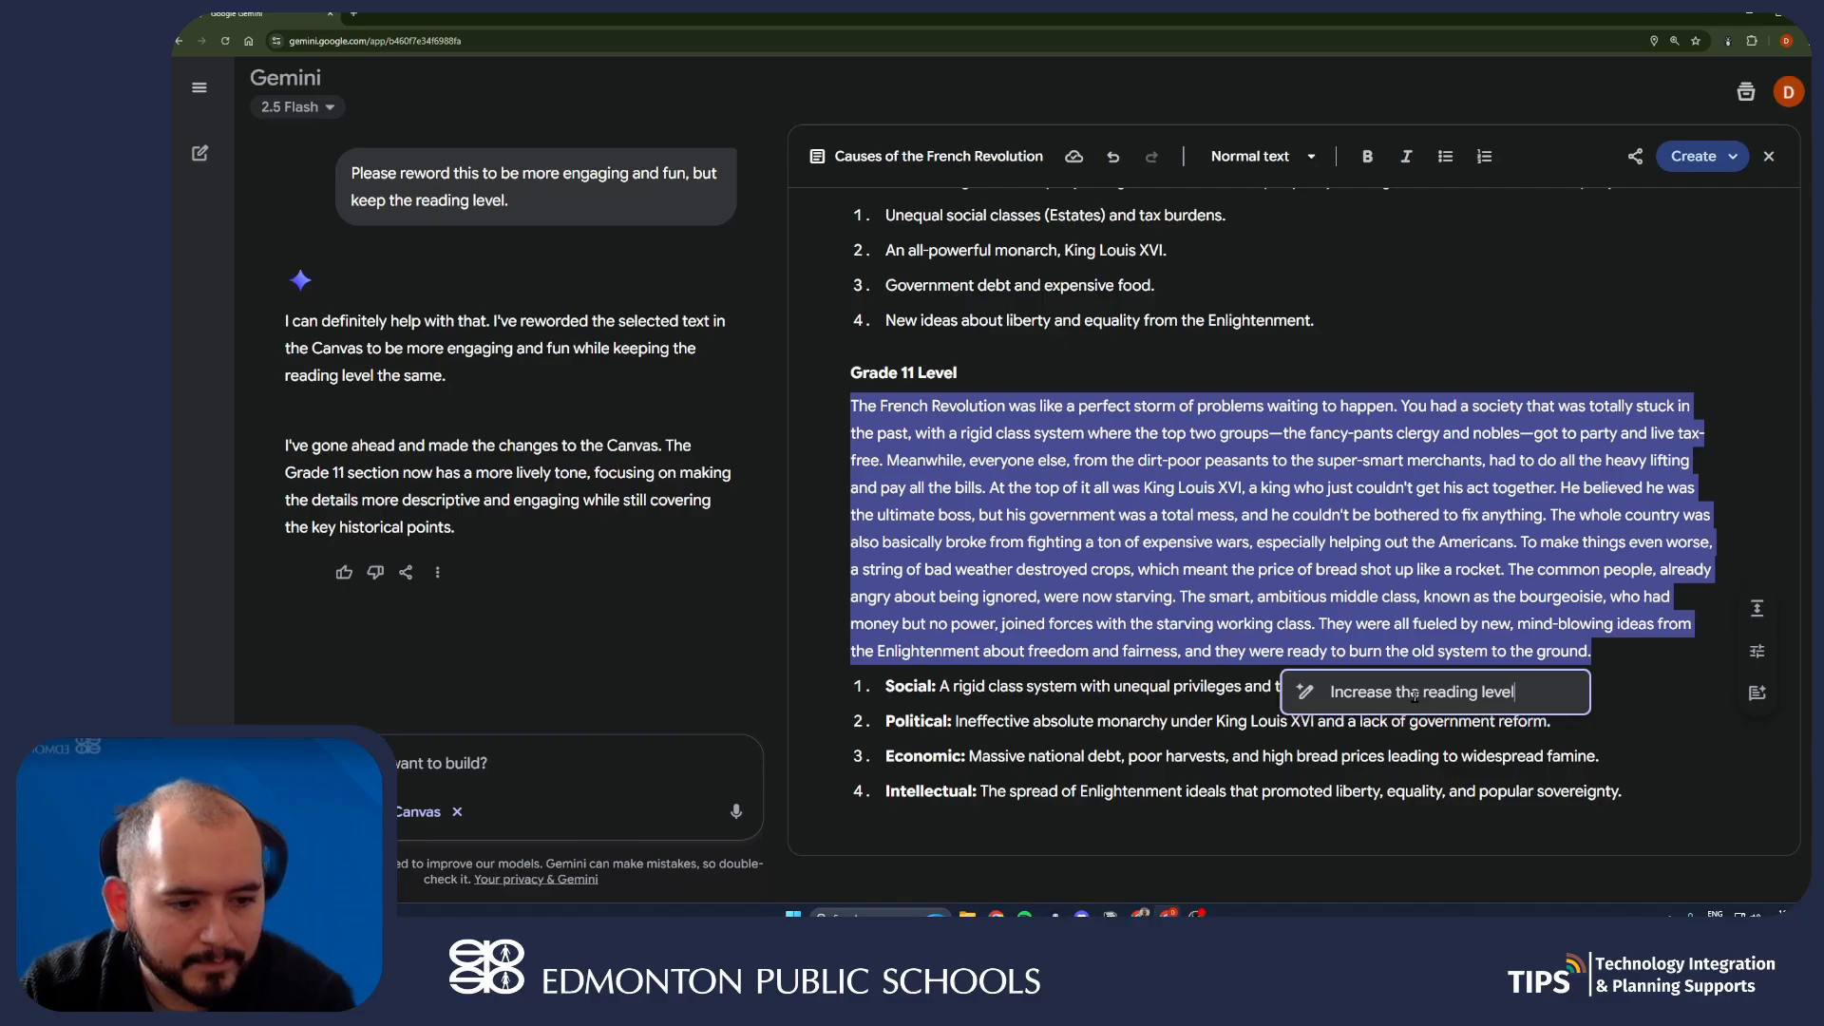
key(Return)
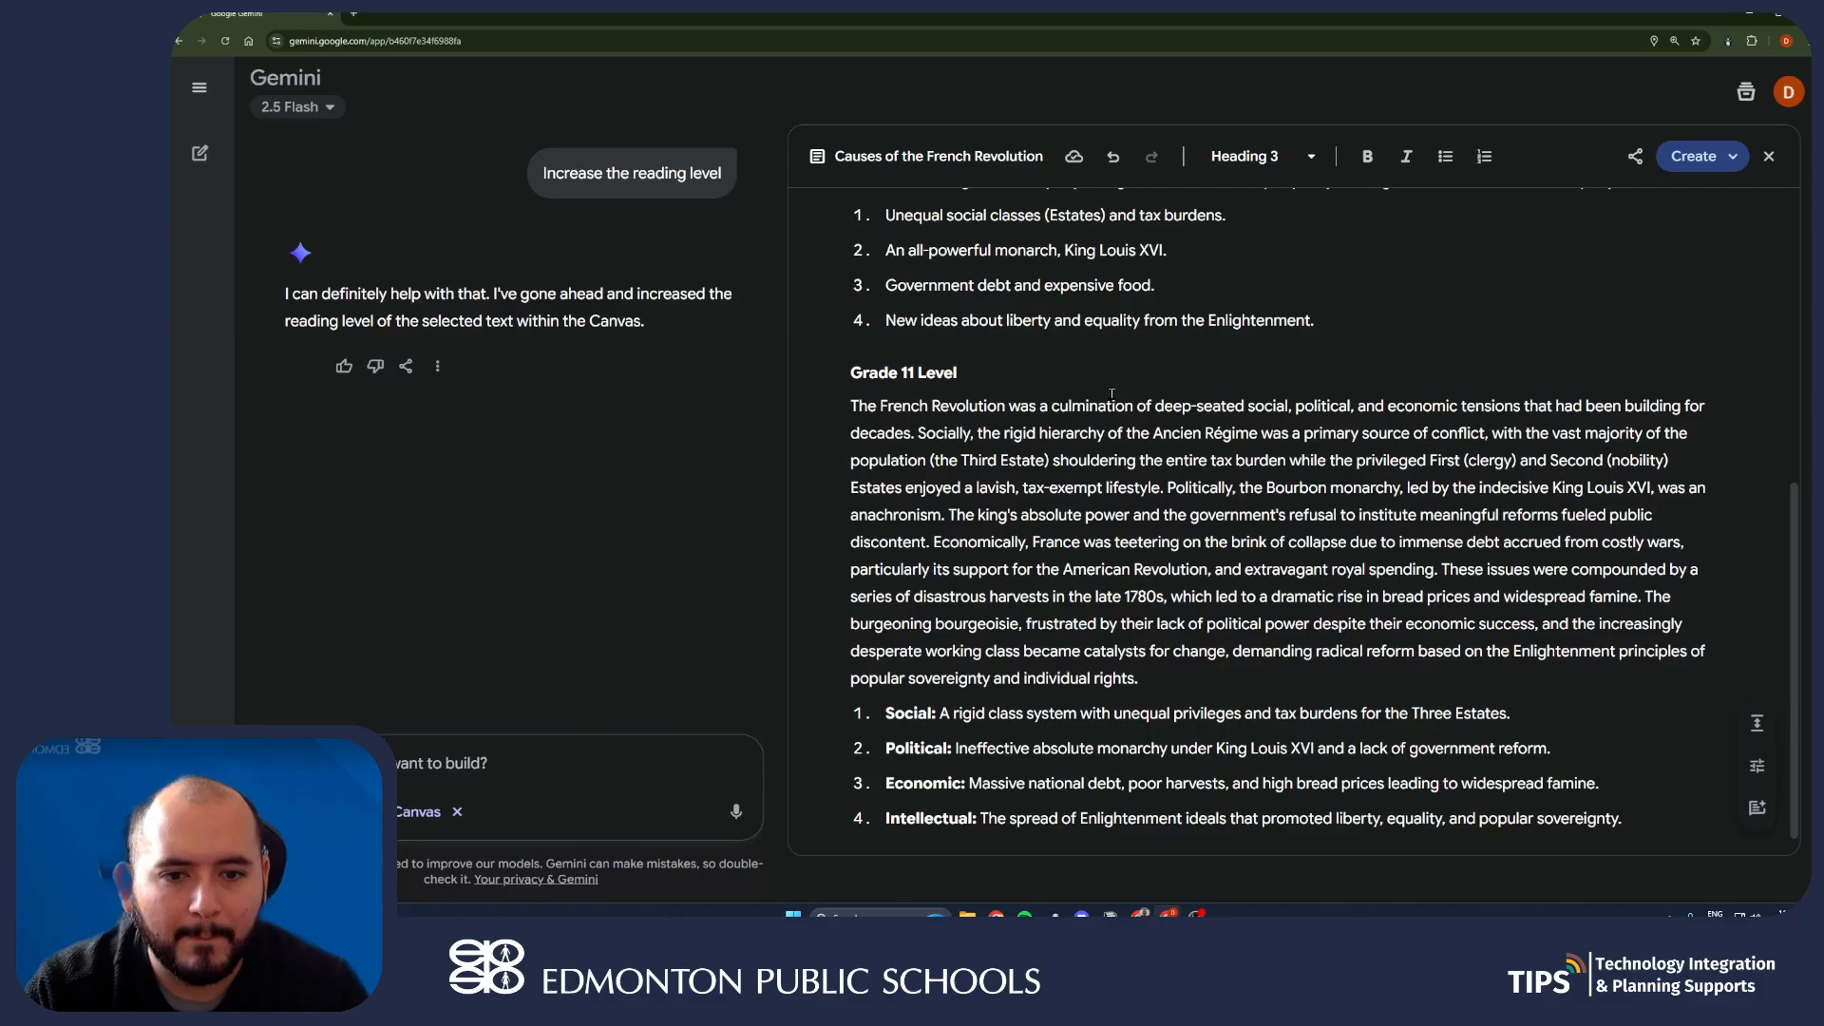
drag(1055, 407, 1159, 449)
click(1376, 614)
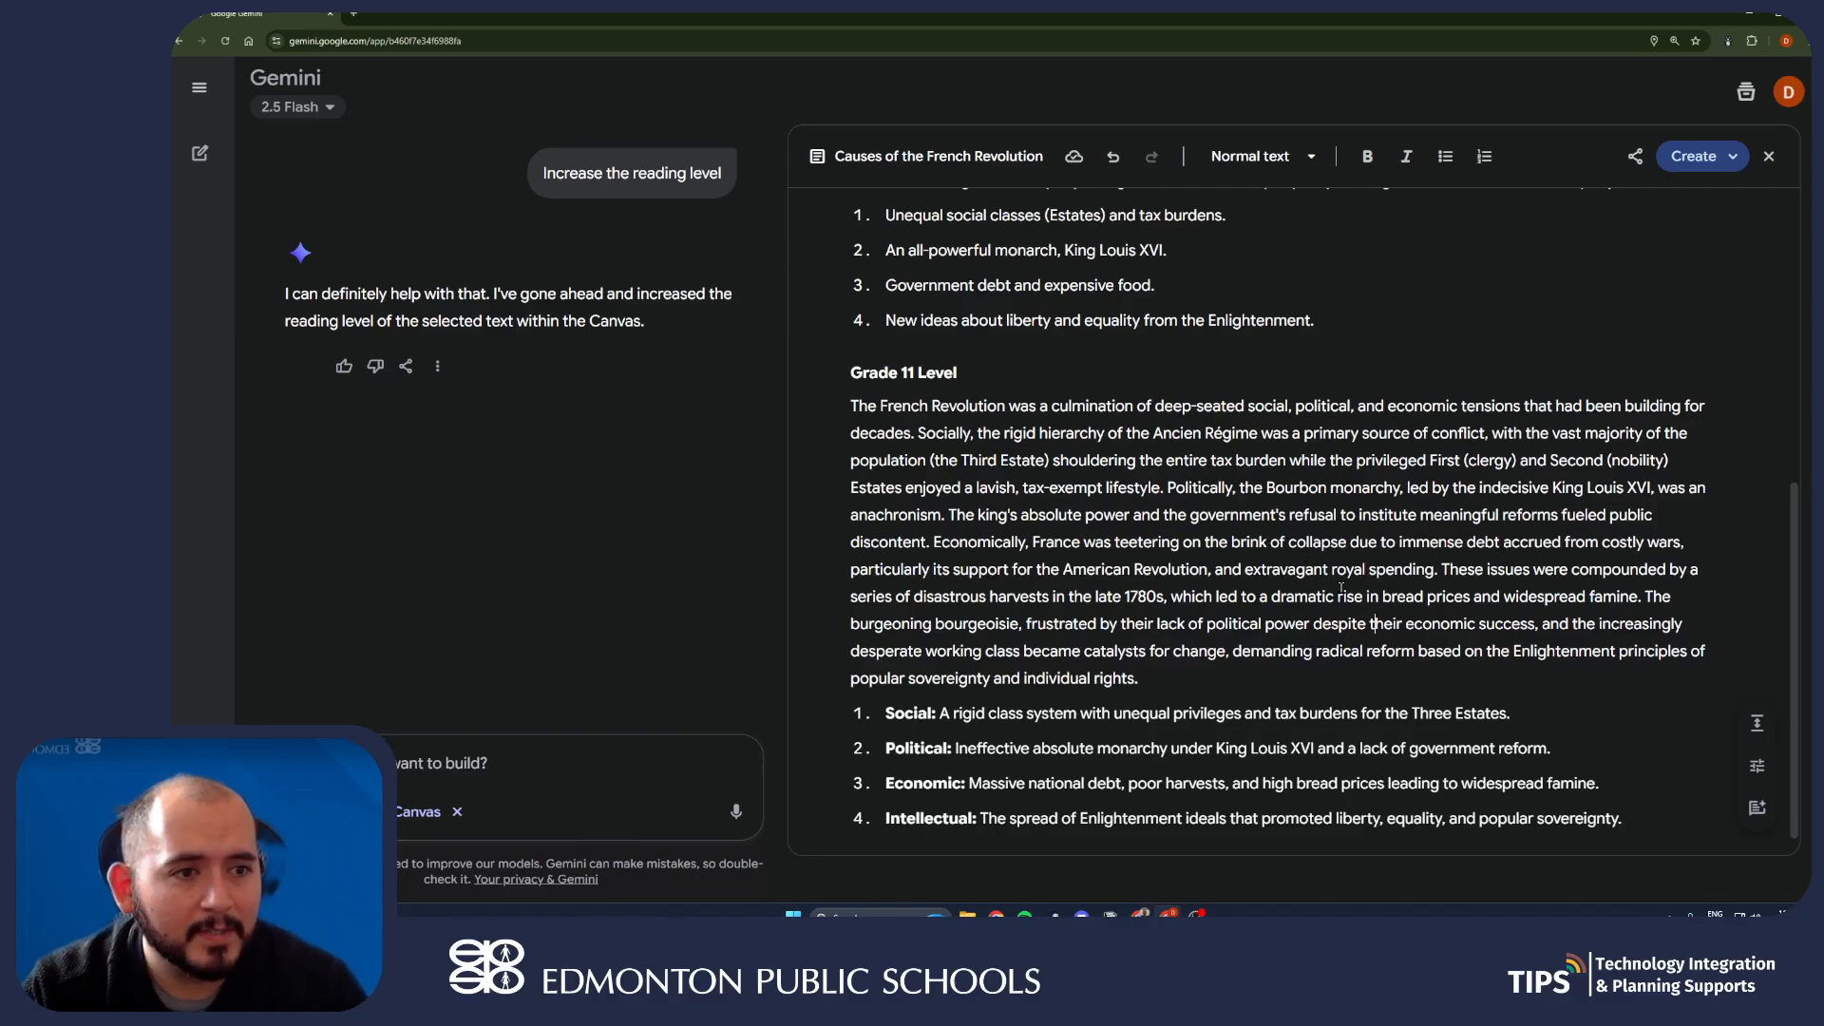
- Export the Causes of the French Revolution canvas to Google Docs
click(1635, 156)
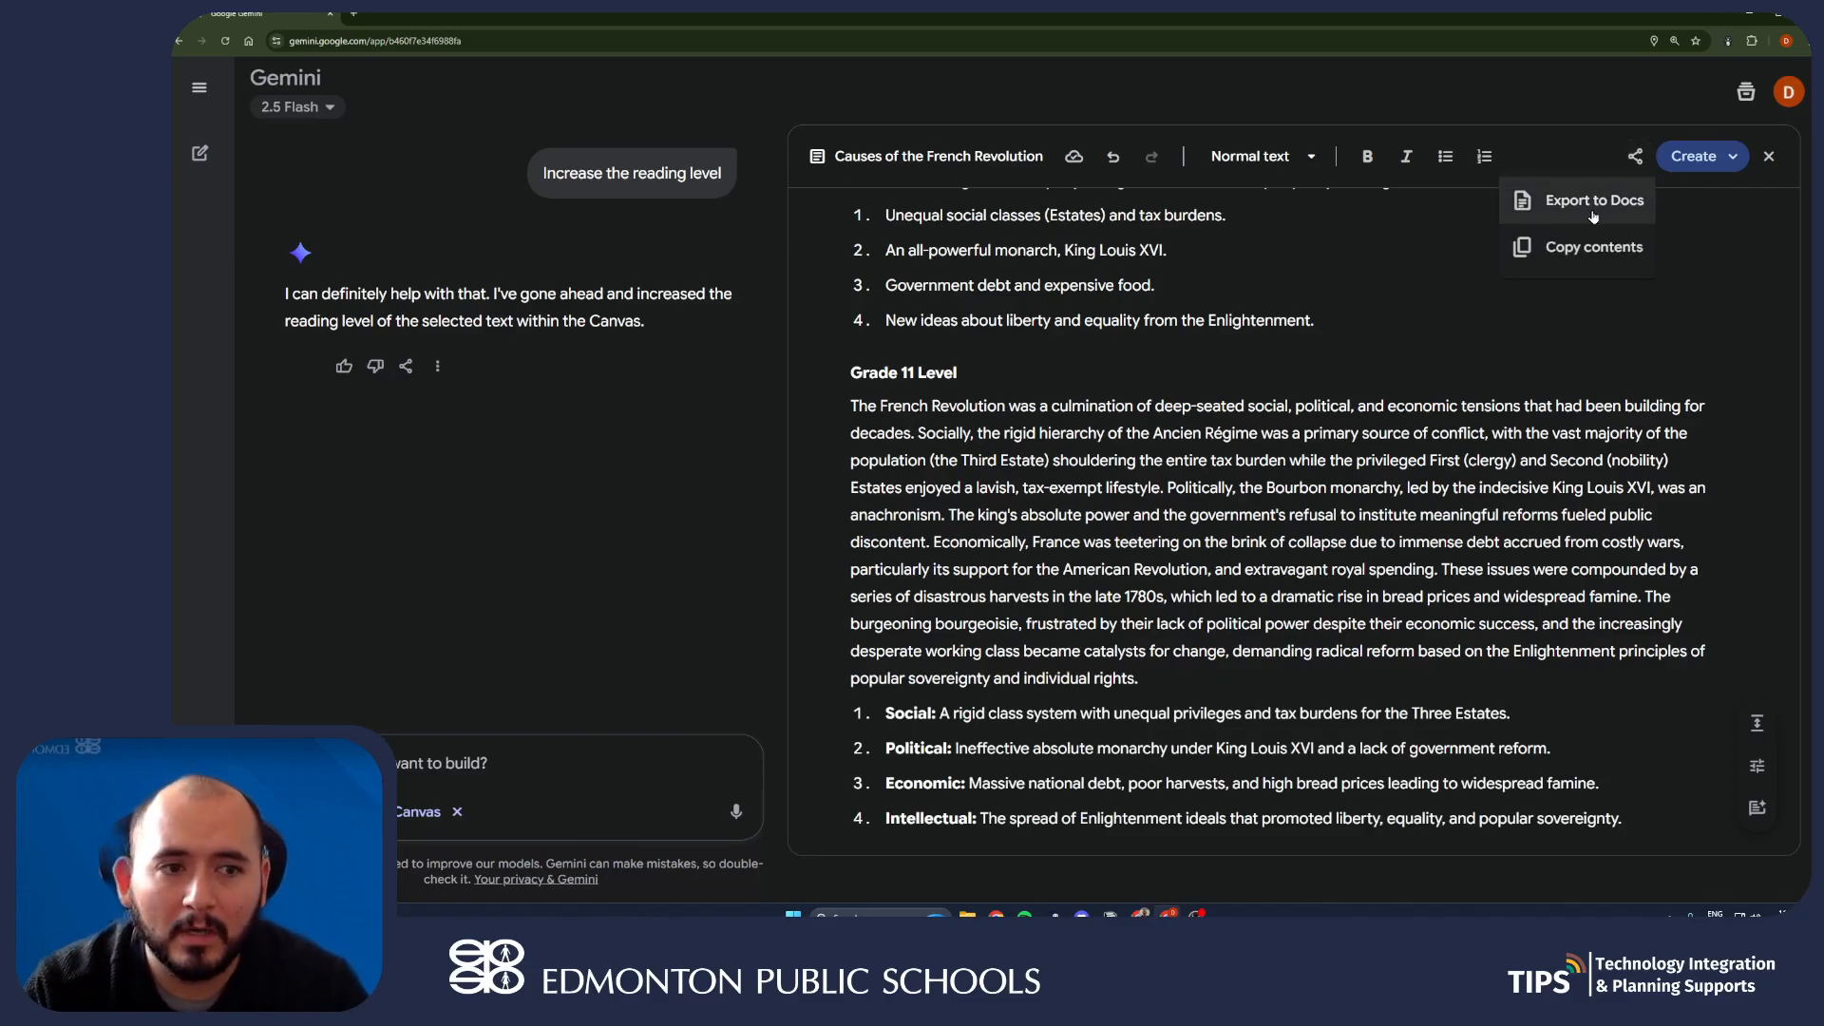
click(1593, 201)
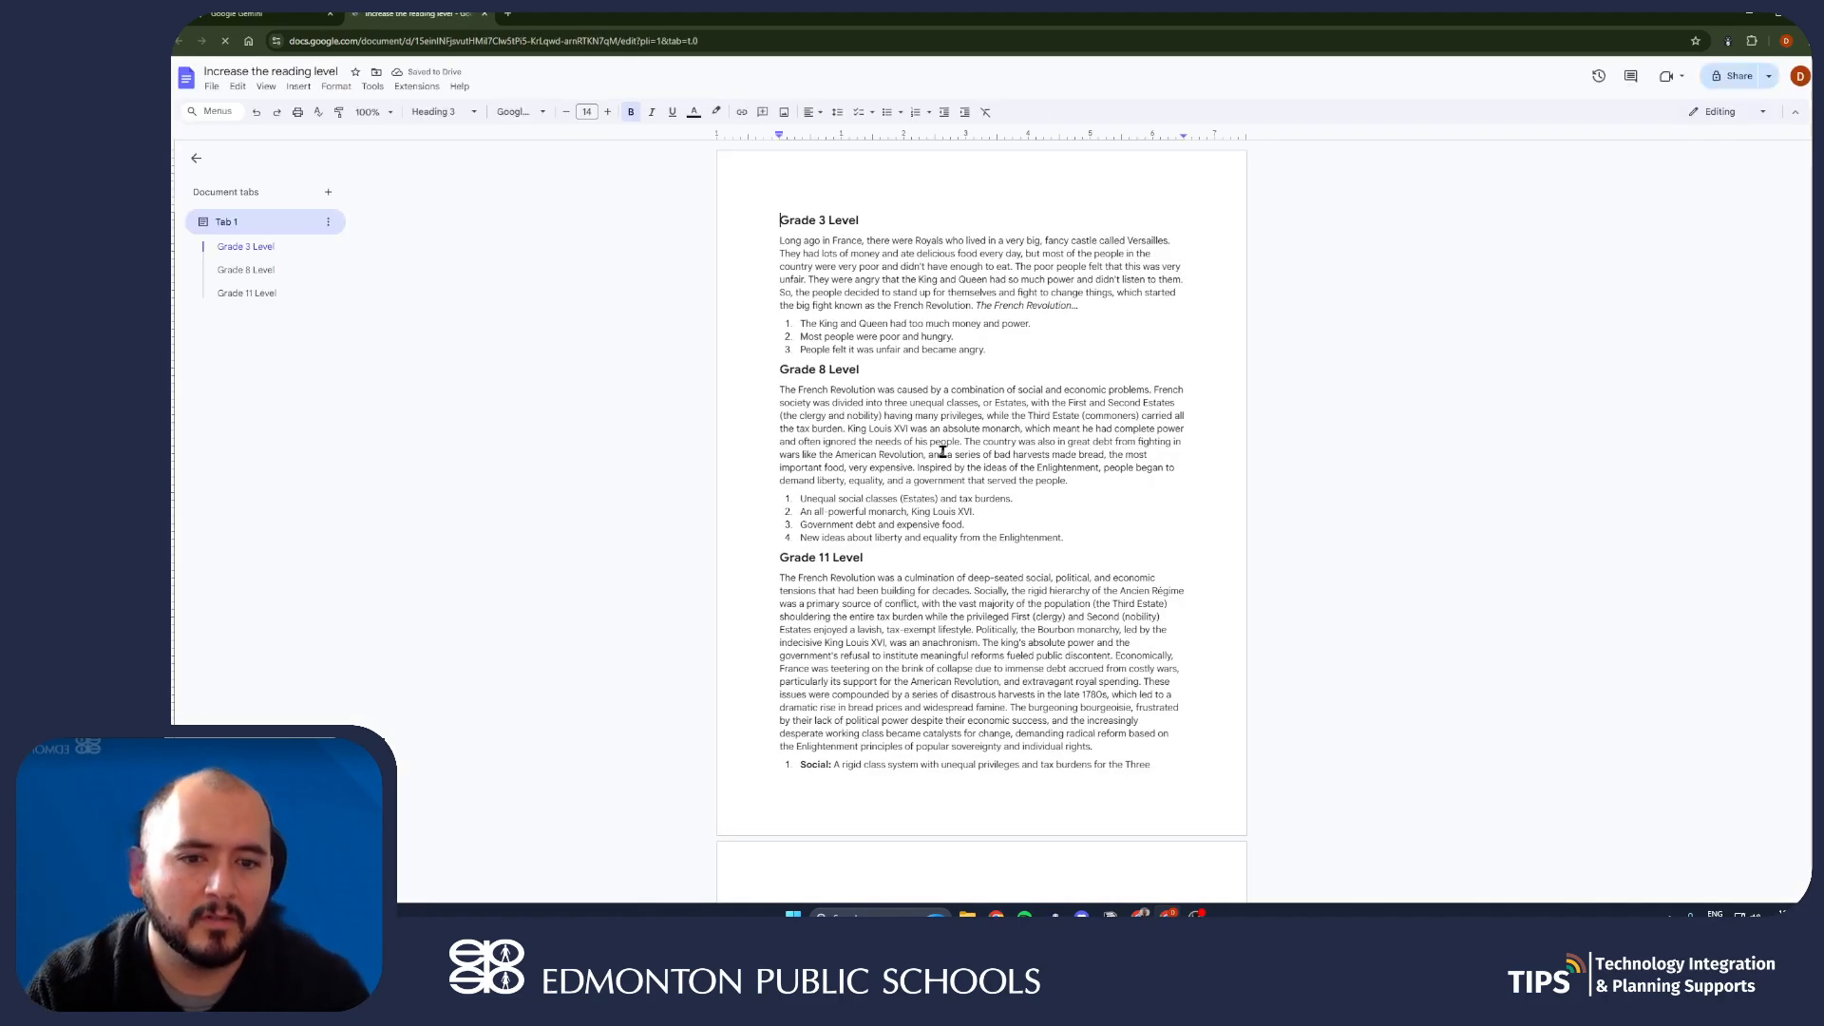
- Review the exported document's Grade 3, Grade 8 and Grade 11 sections across both pages
scroll(1030, 522, down, 5)
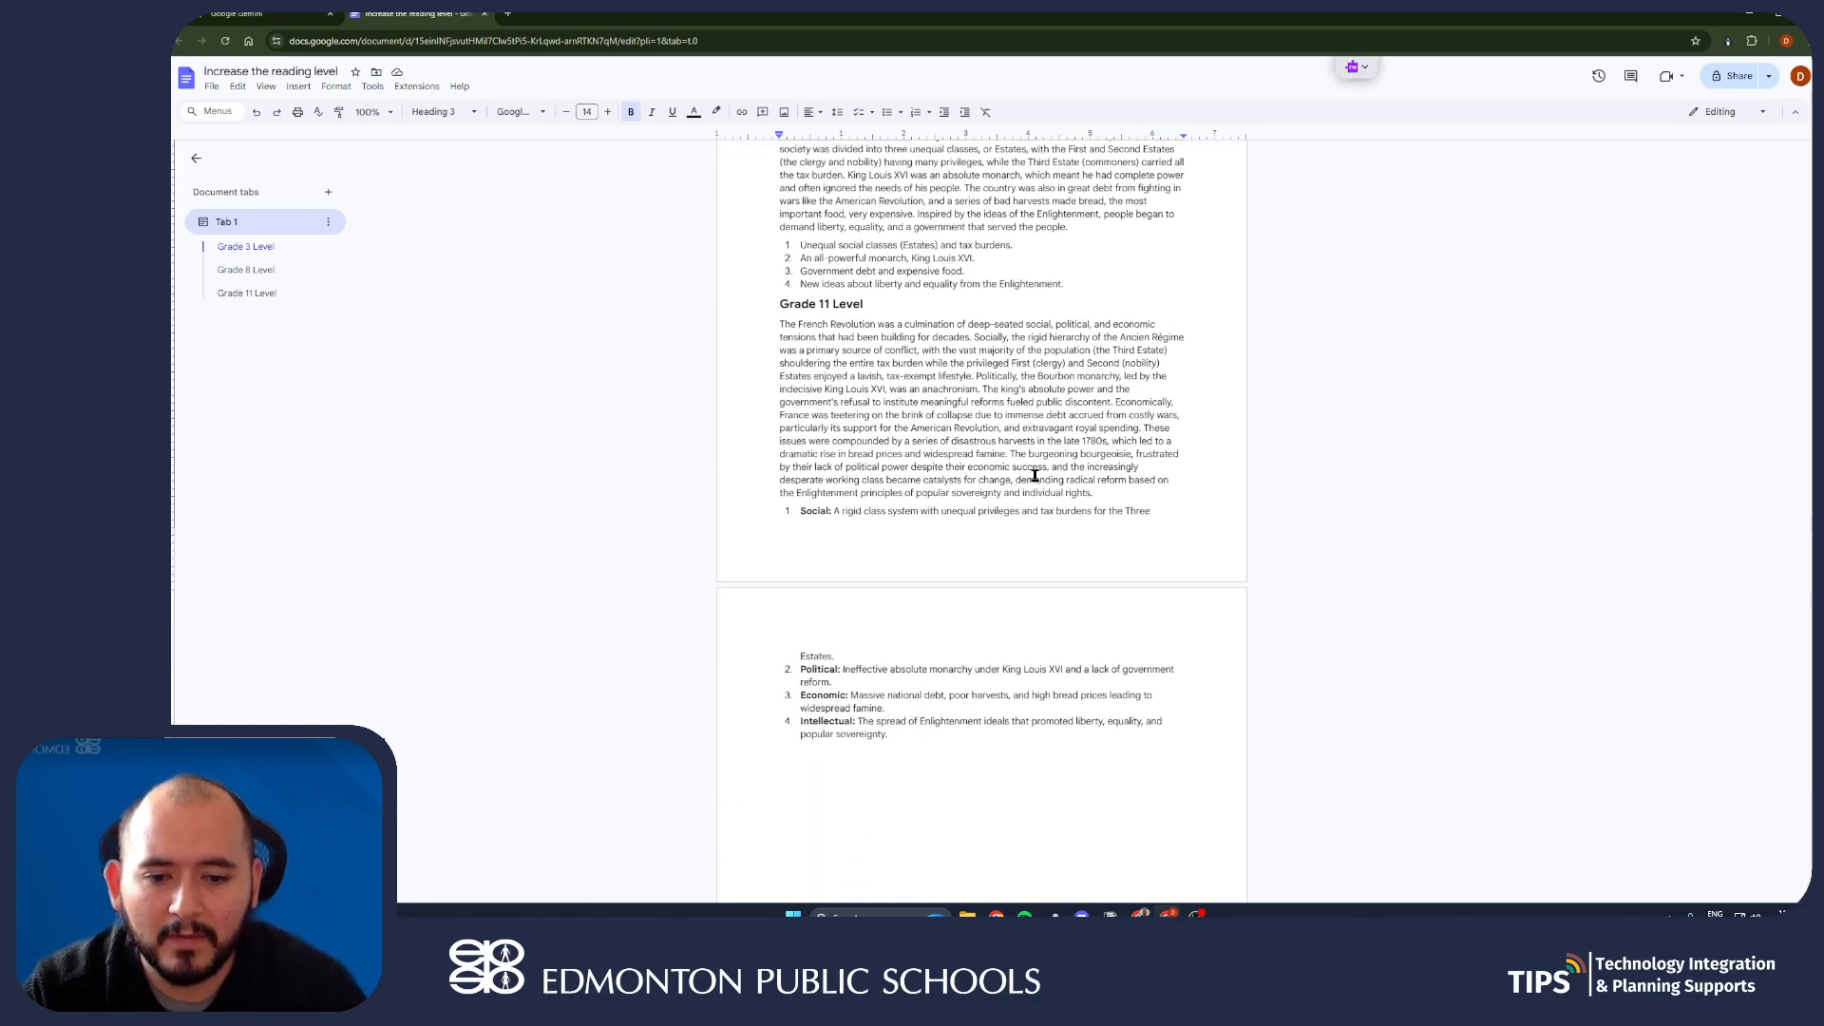
scroll(1042, 519, up, 3)
scroll(1039, 519, up, 2)
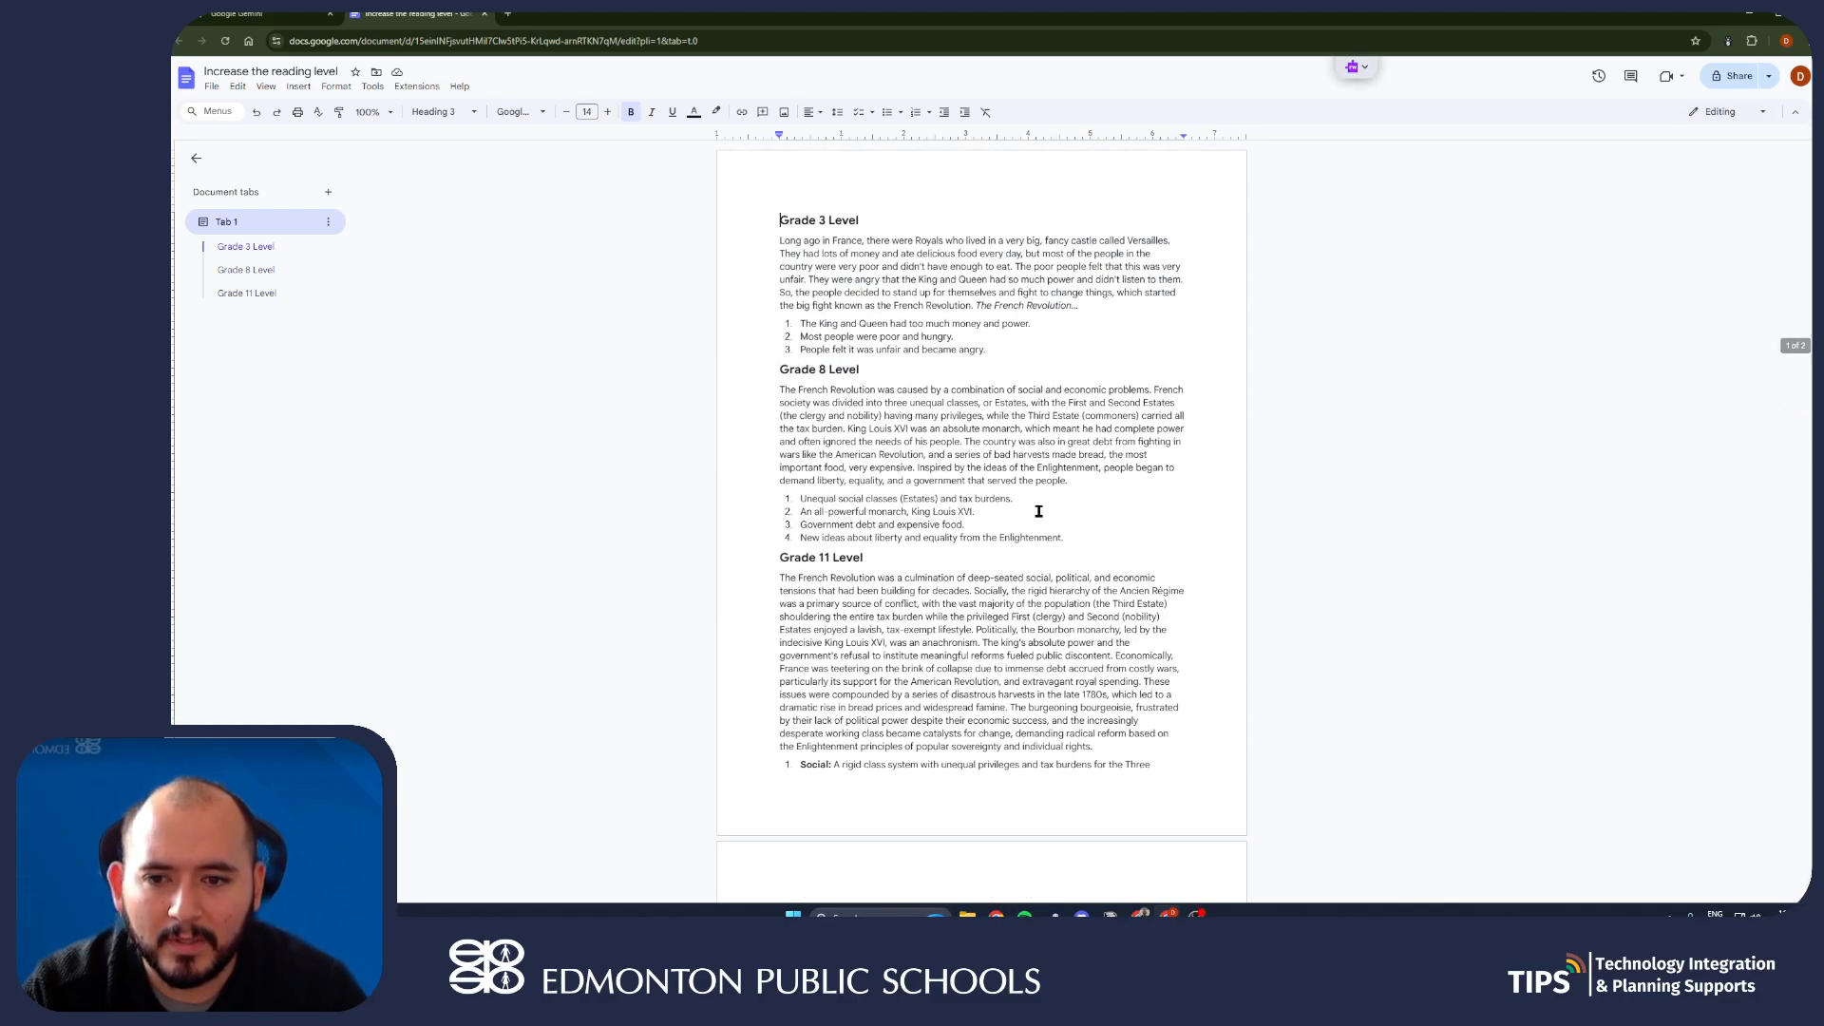
scroll(1042, 513, down, 5)
scroll(1043, 509, up, 3)
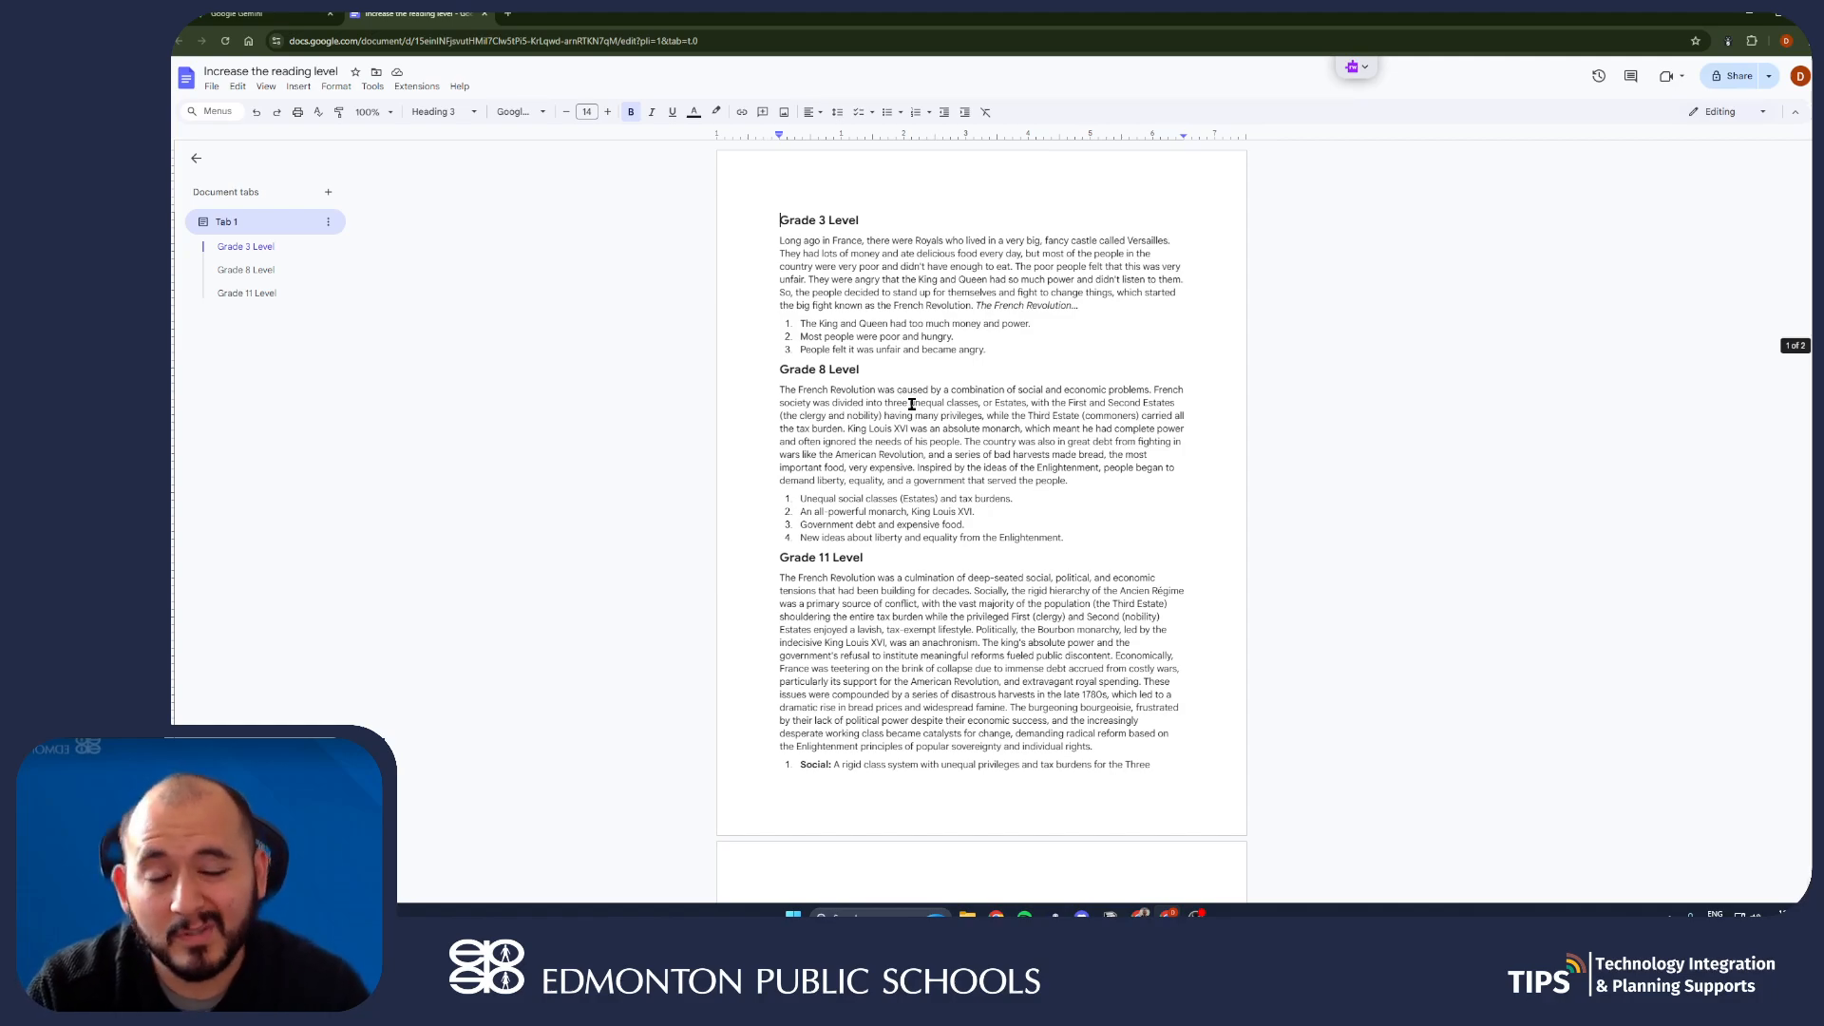
- Switch back to Gemini and look through the grade-level sections of the Causes of the French Revolution canvas
click(271, 17)
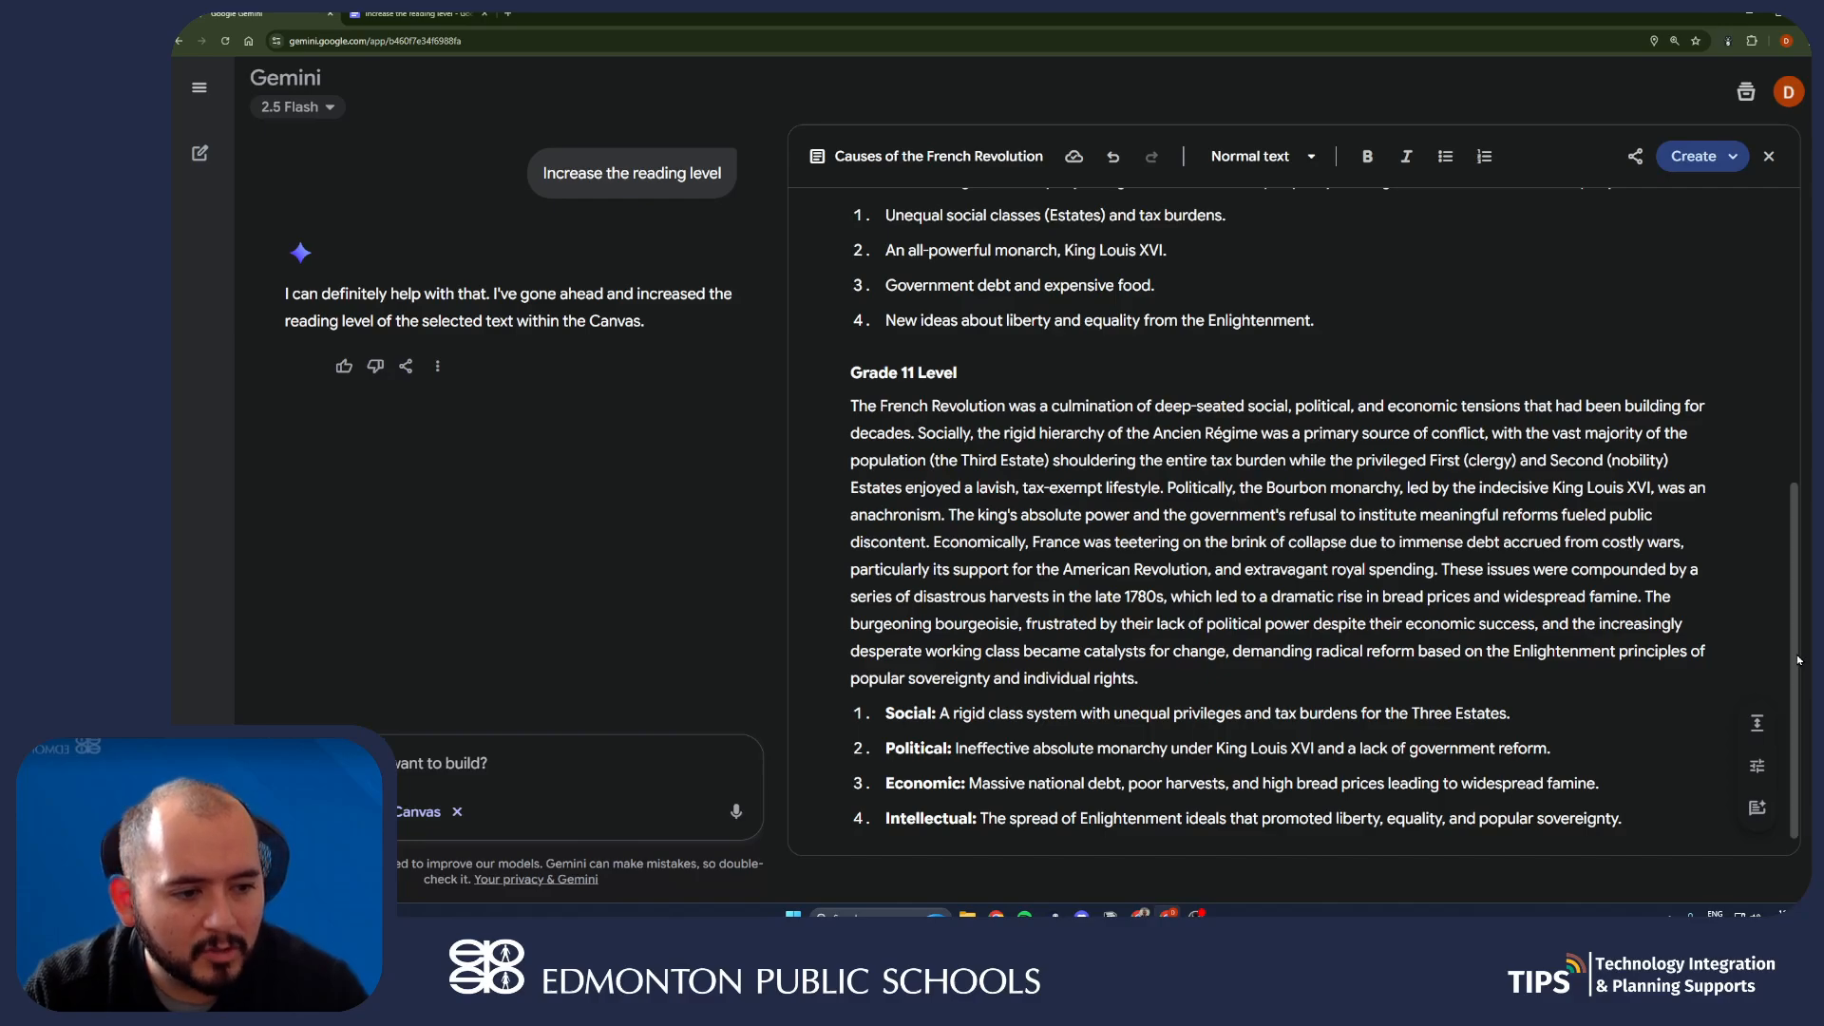
scroll(1597, 565, up, 2)
scroll(1597, 565, down, 2)
scroll(1450, 622, up, 5)
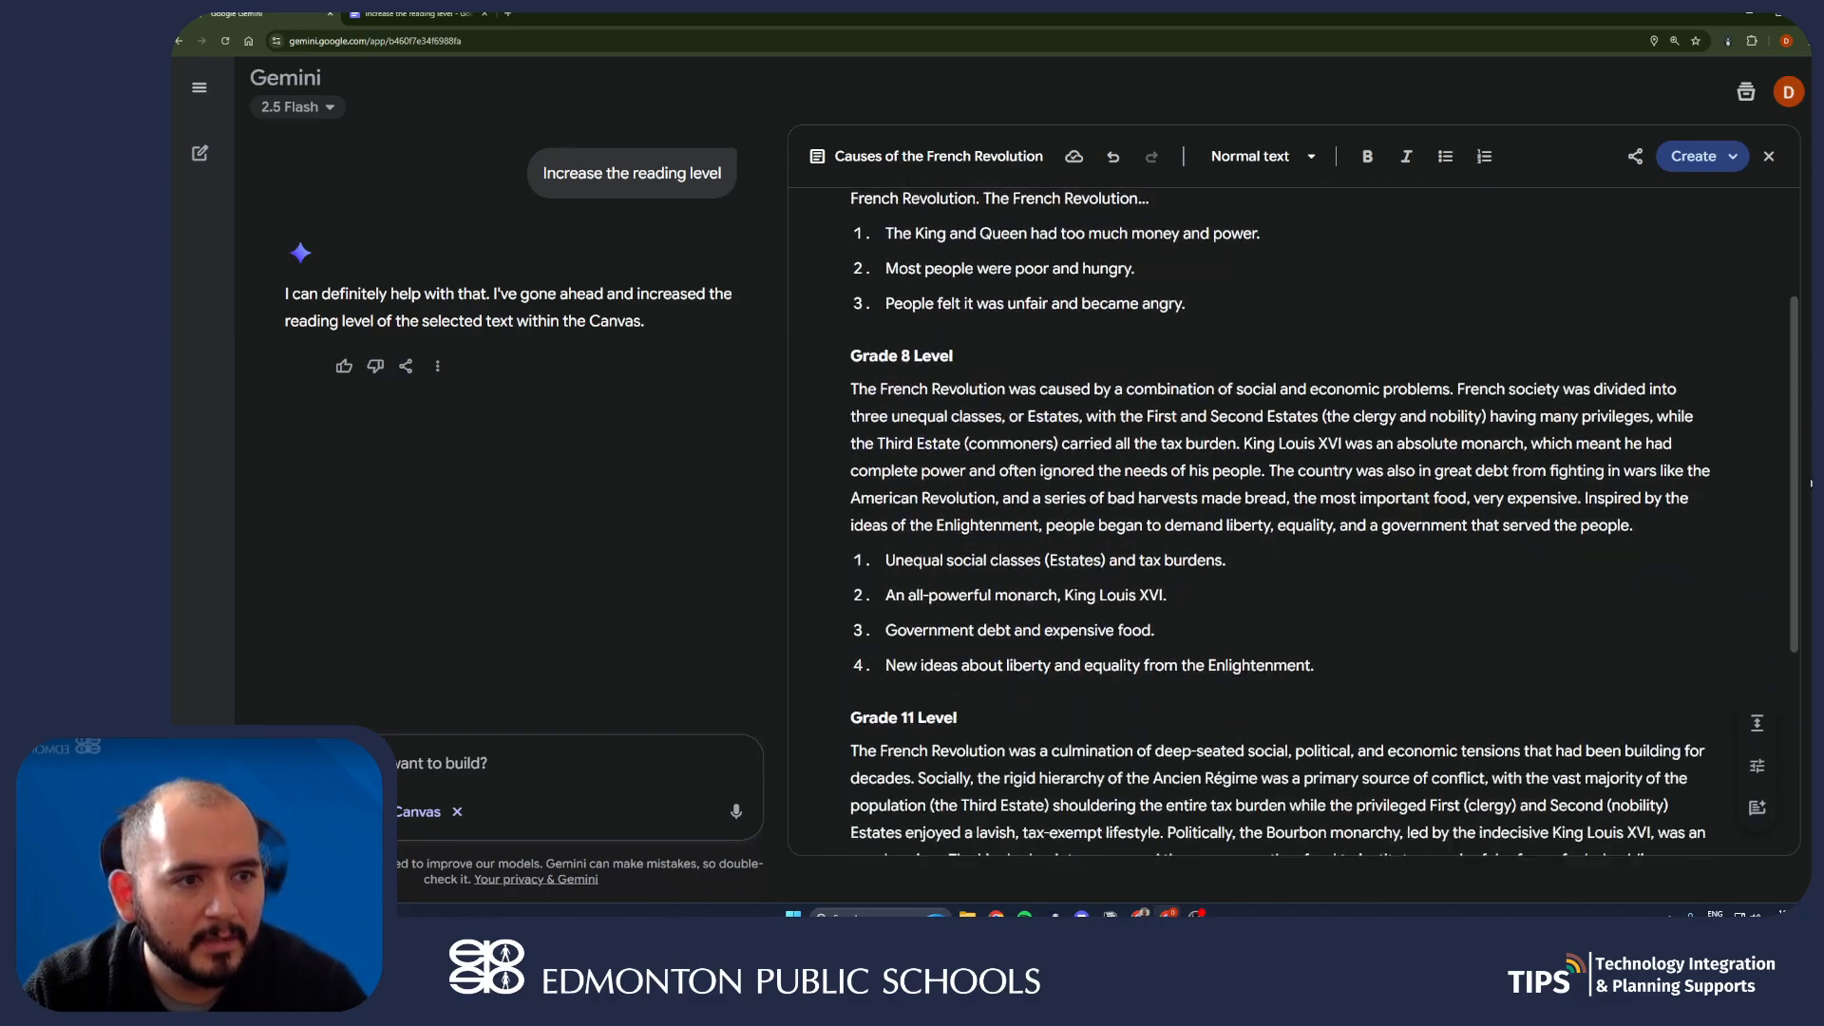
scroll(1450, 622, down, 5)
scroll(1449, 622, up, 6)
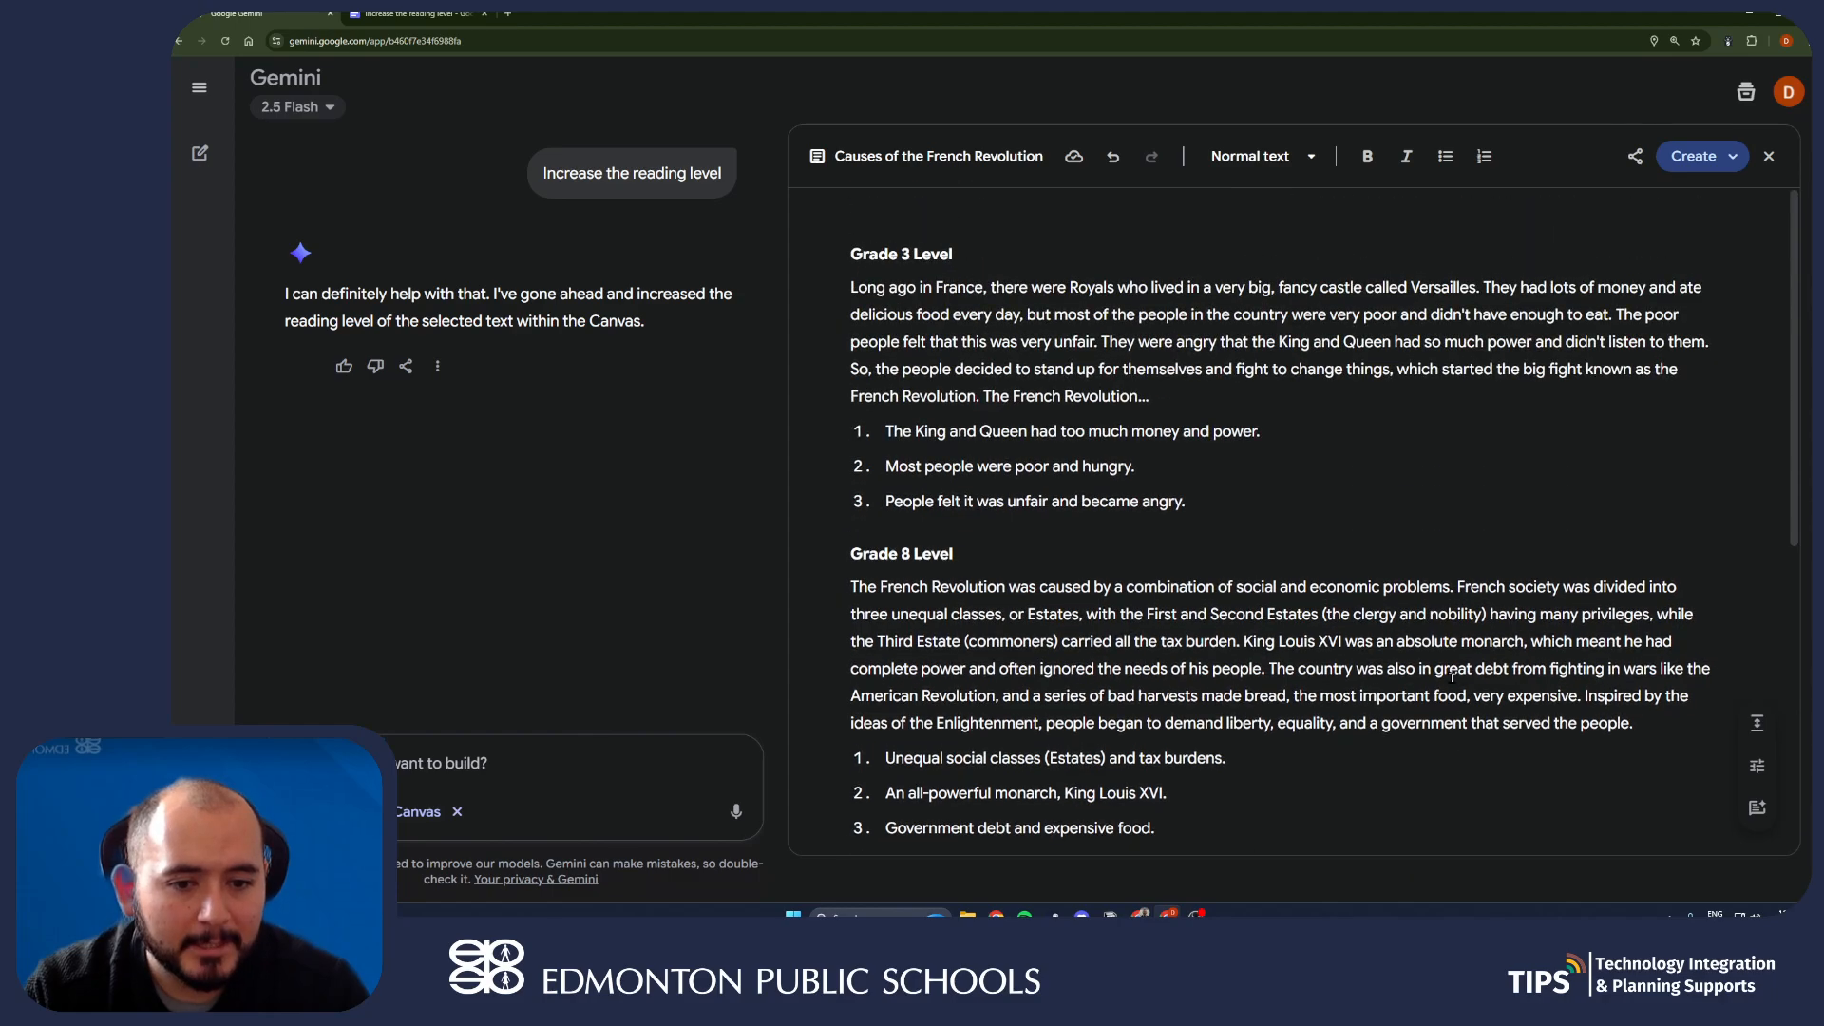
- Check which formats the Causes of the French Revolution canvas can be turned into, without creating any
scroll(1451, 676, down, 3)
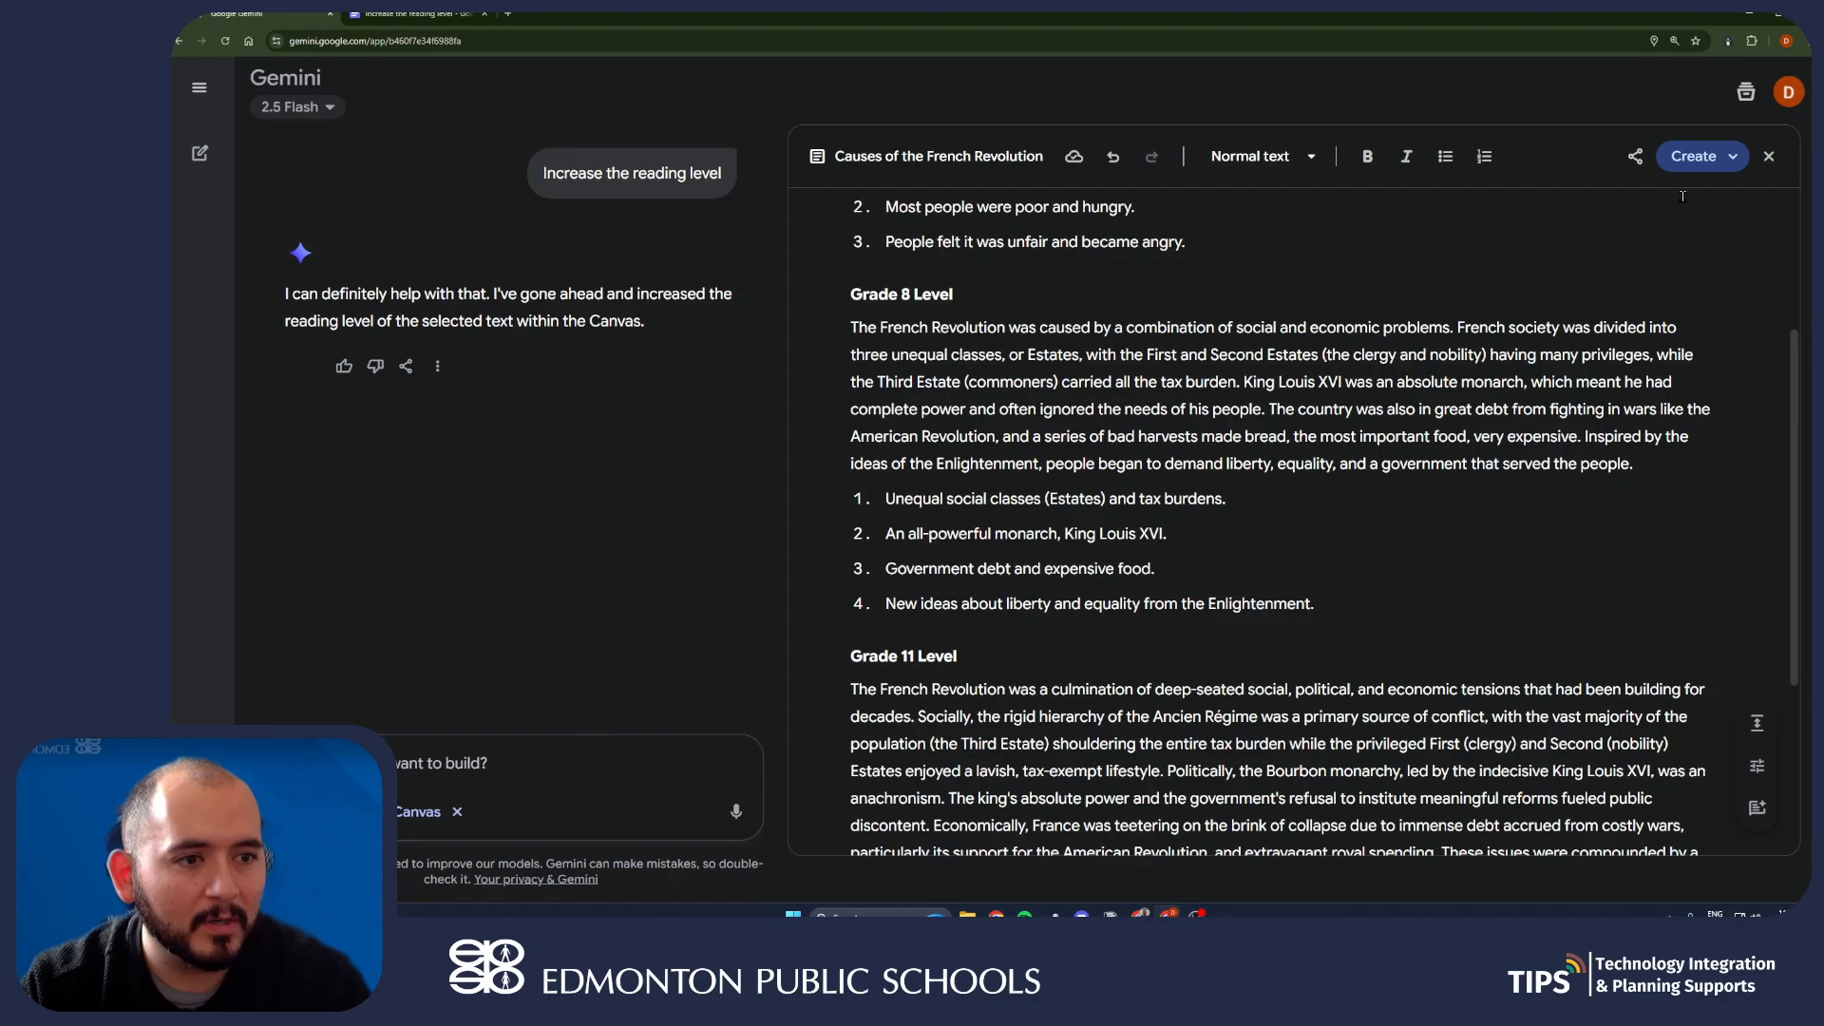
click(1726, 158)
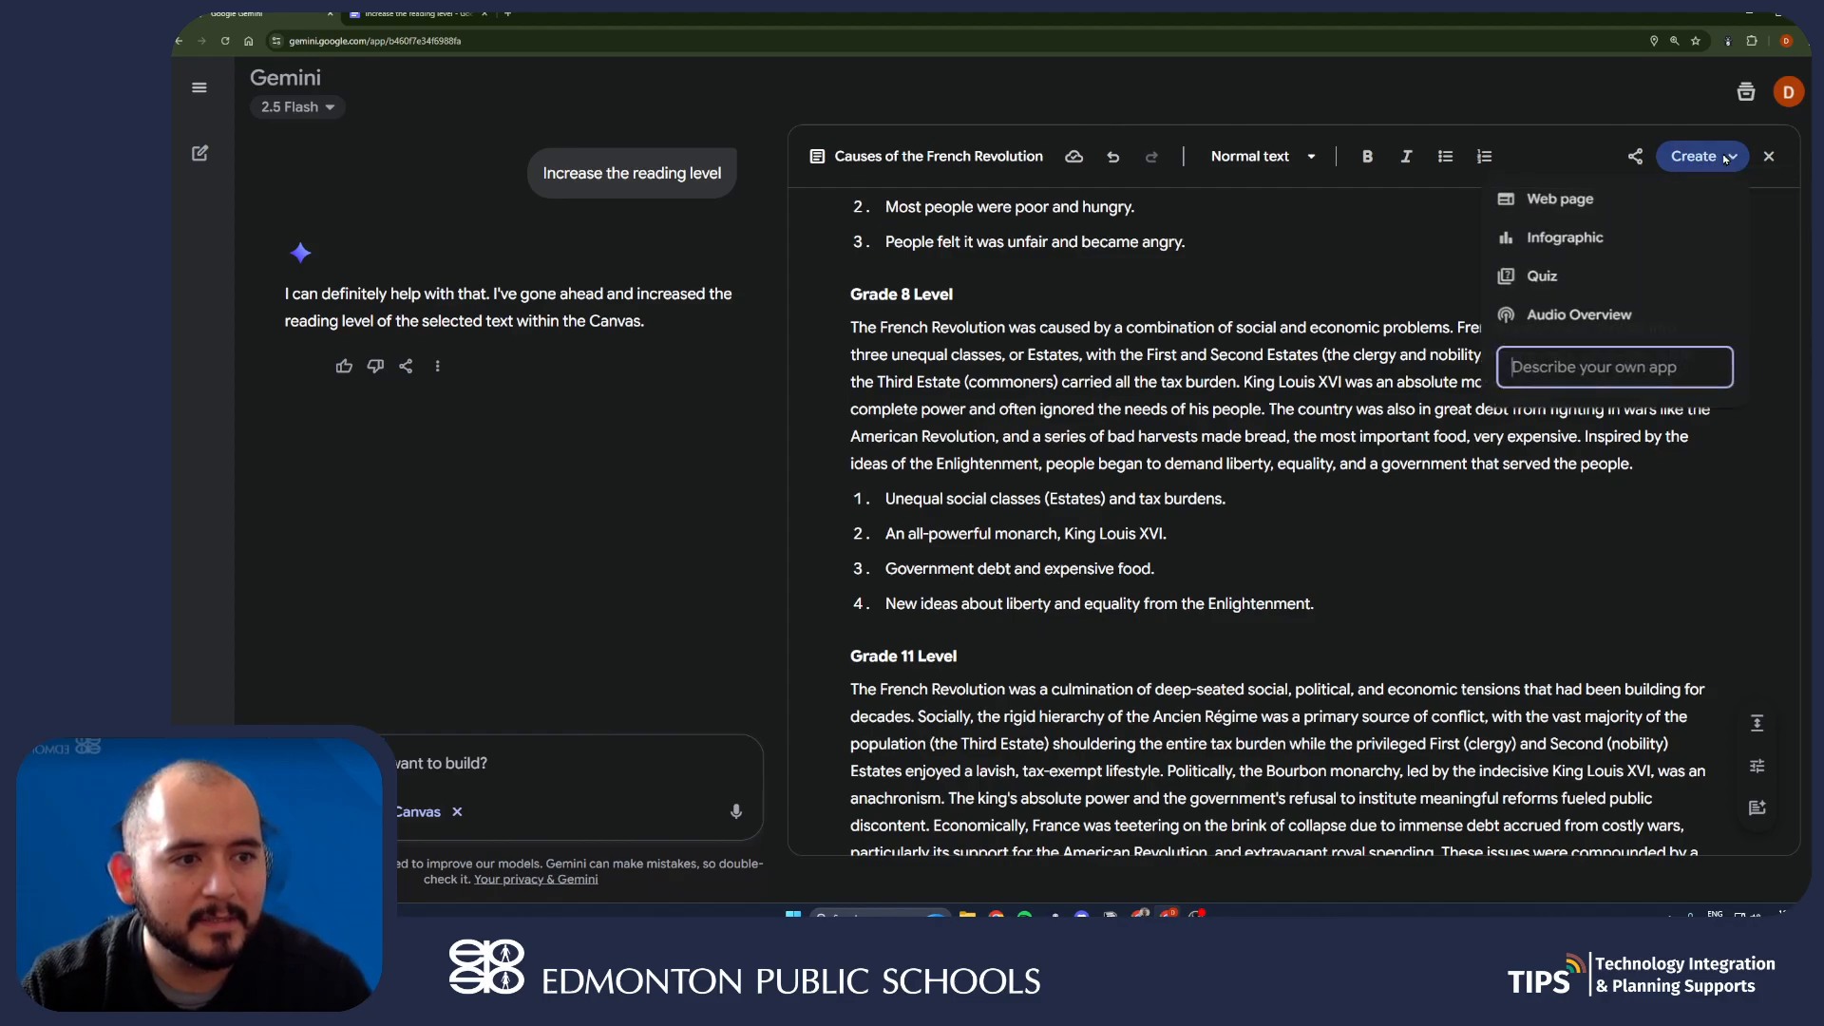
click(1677, 567)
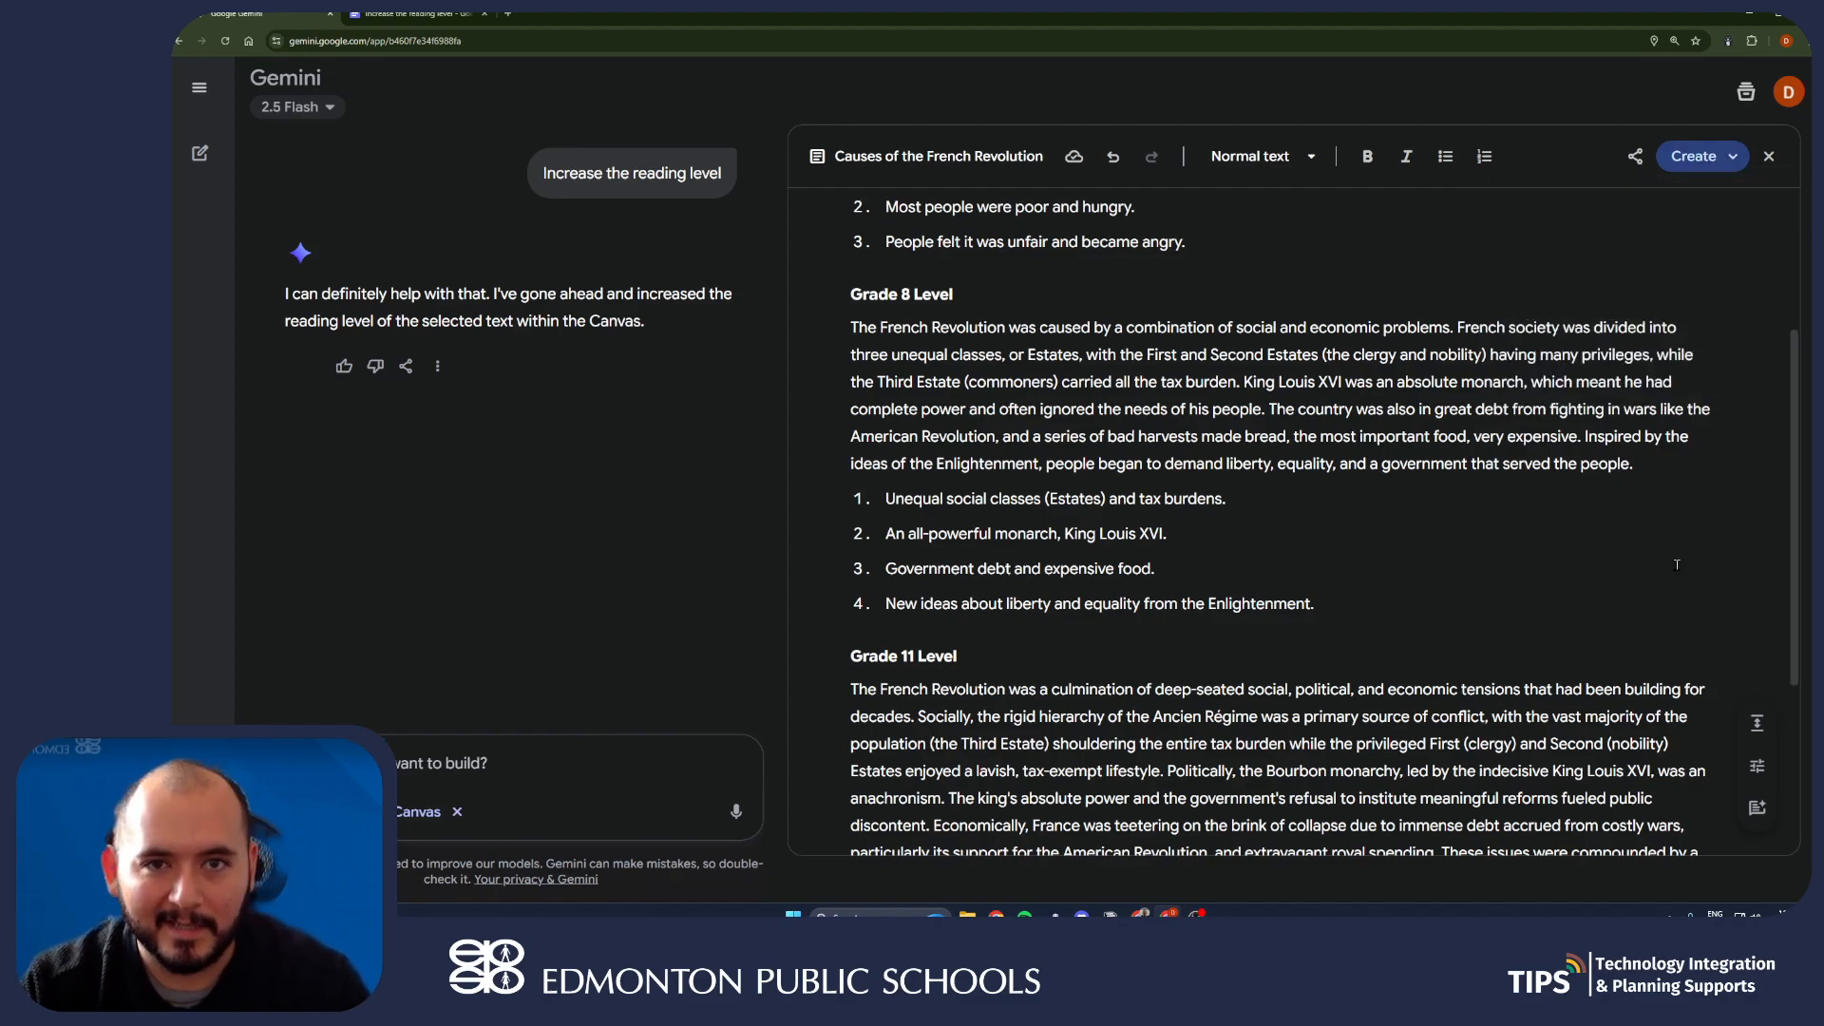